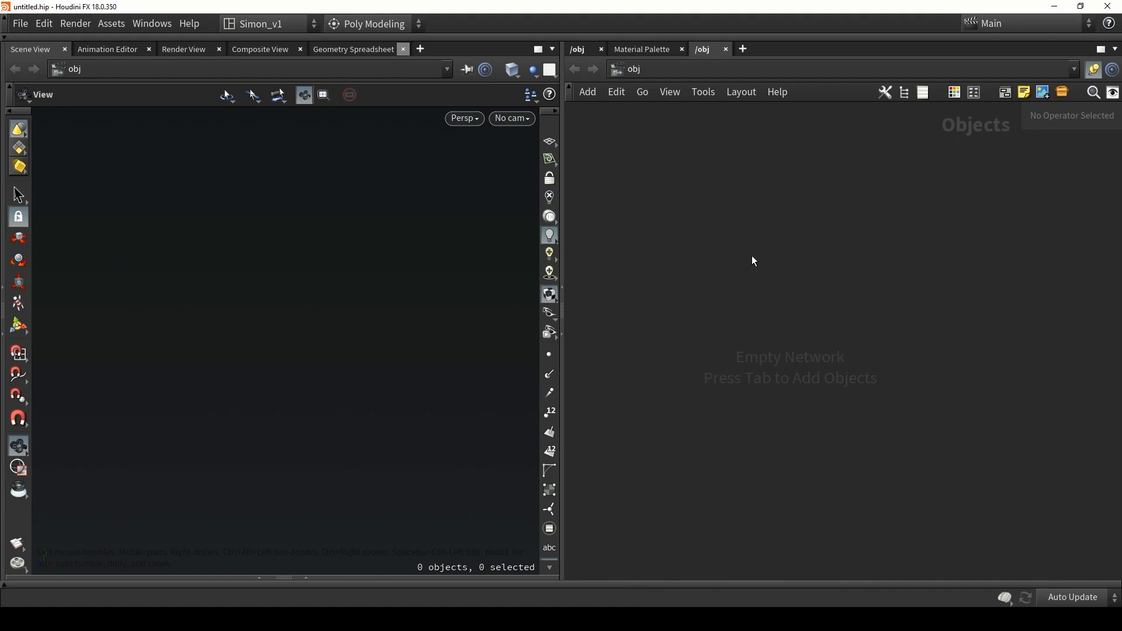
- Create a Geometry object in the empty object network and enter its geometry network
{"action": "key", "text": "Tab"}
{"action": "type", "text": "geo"}
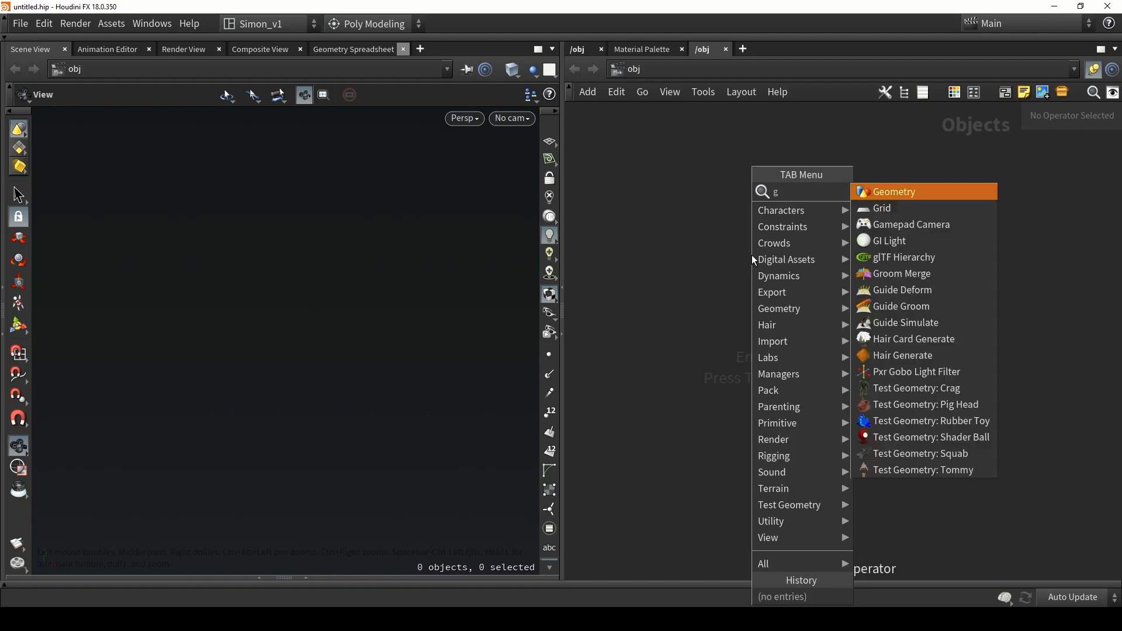
{"action": "left_click", "coordinate": [873, 193]}
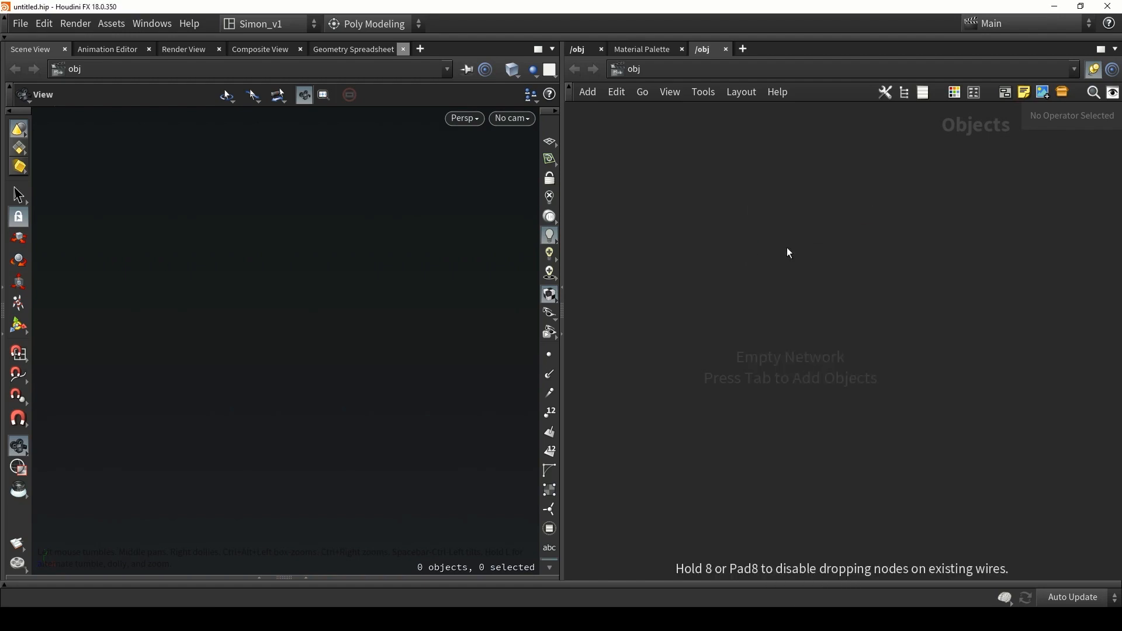
{"action": "left_click", "coordinate": [786, 248]}
{"action": "left_click_drag", "start_coordinate": [784, 249], "coordinate": [691, 265]}
{"action": "double_click", "coordinate": [692, 266]}
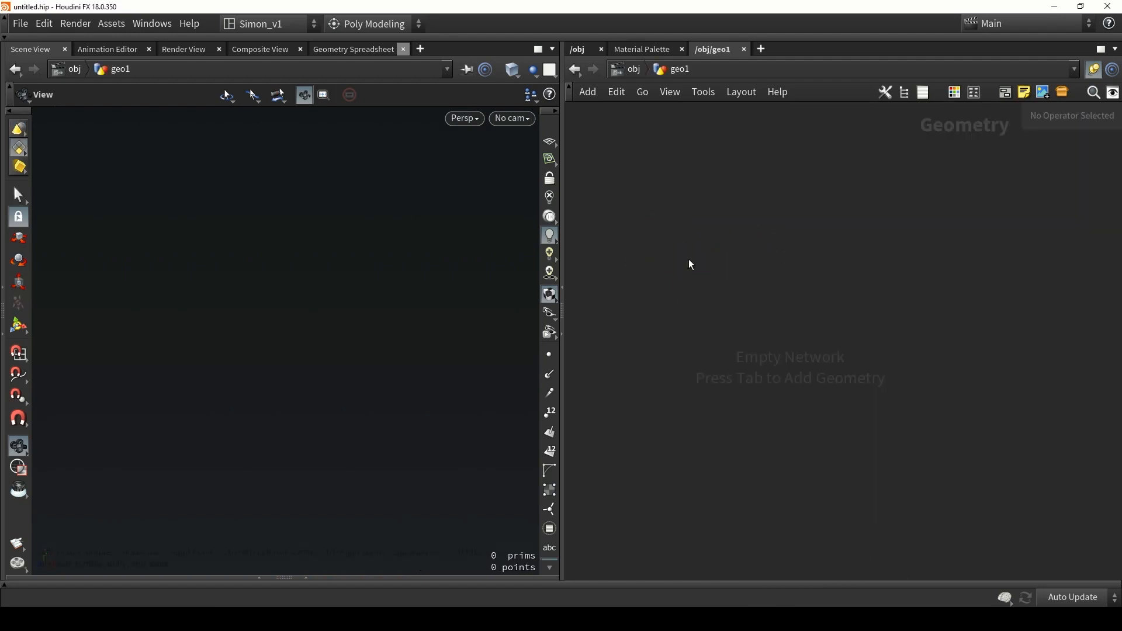
- Add a Curve node and place it near the top of the empty geometry network
{"action": "key", "text": "Tab"}
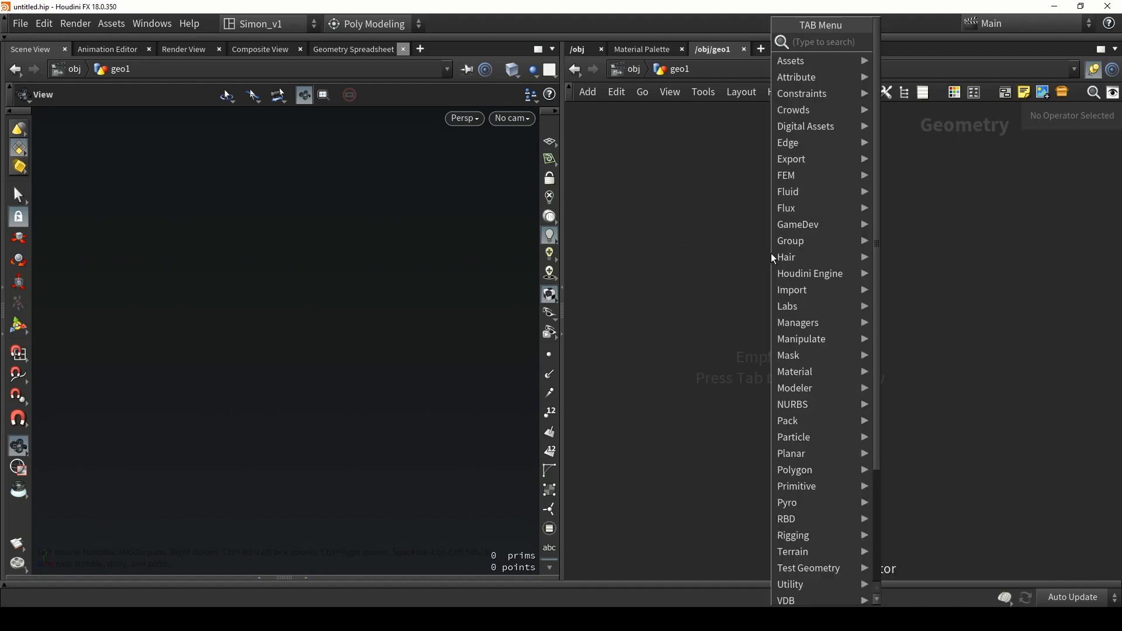
{"action": "type", "text": "cuv"}
{"action": "key", "text": "BackSpace"}
{"action": "type", "text": "rve"}
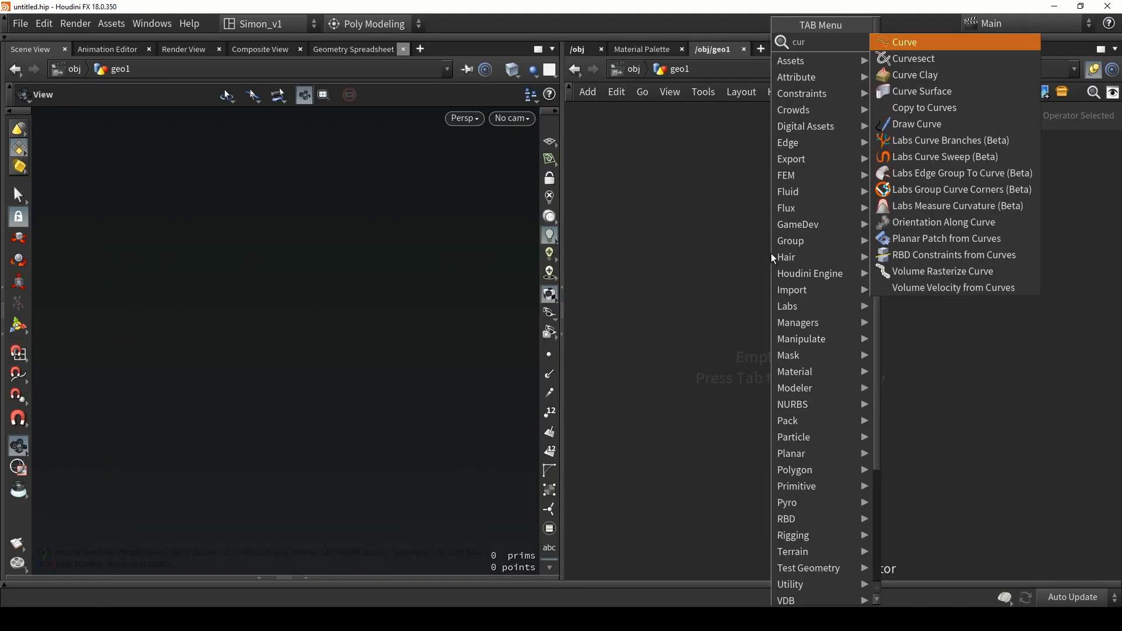
{"action": "key", "text": "Return"}
{"action": "left_click", "coordinate": [771, 254]}
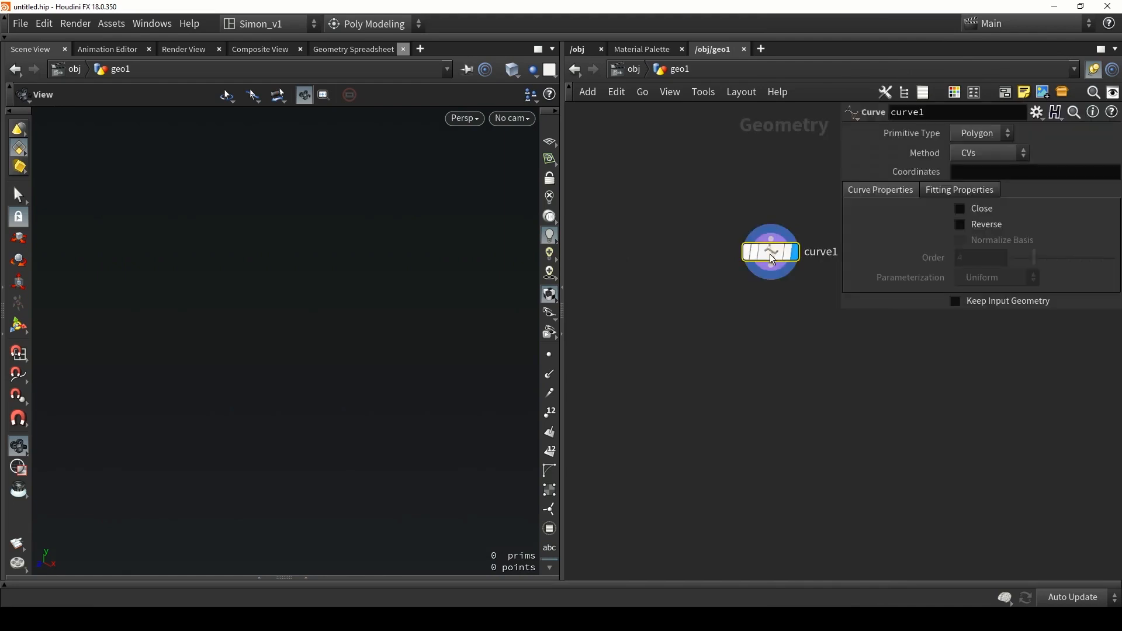
{"action": "left_click_drag", "start_coordinate": [770, 254], "coordinate": [696, 215]}
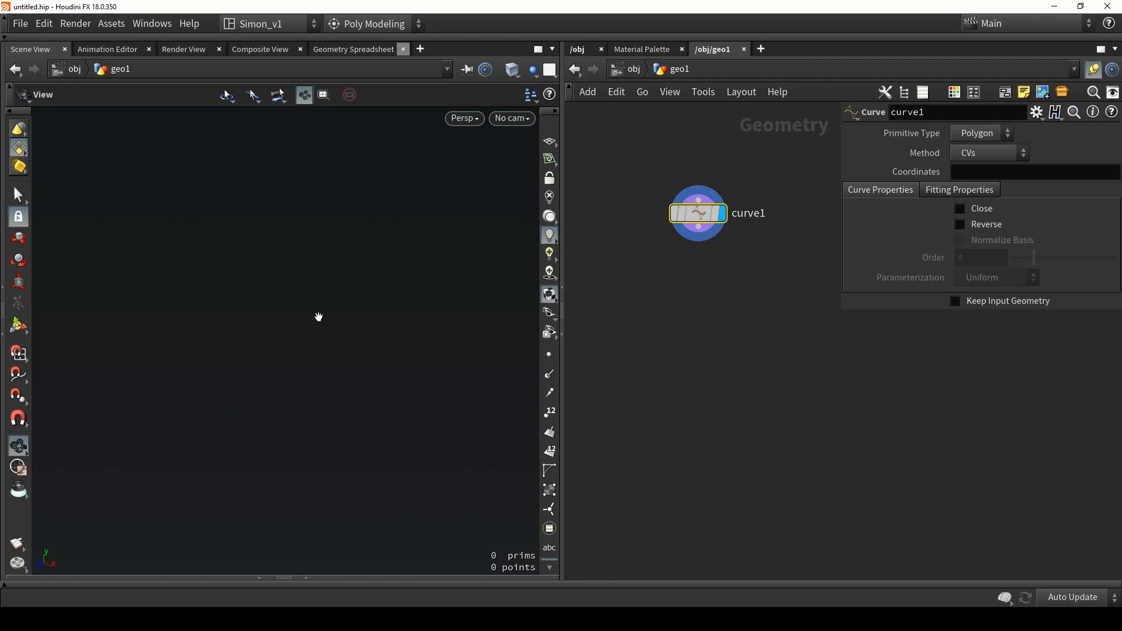
- Display the reference grid in the viewport and enable grid snapping for drawing the curve
{"action": "left_click", "coordinate": [549, 142]}
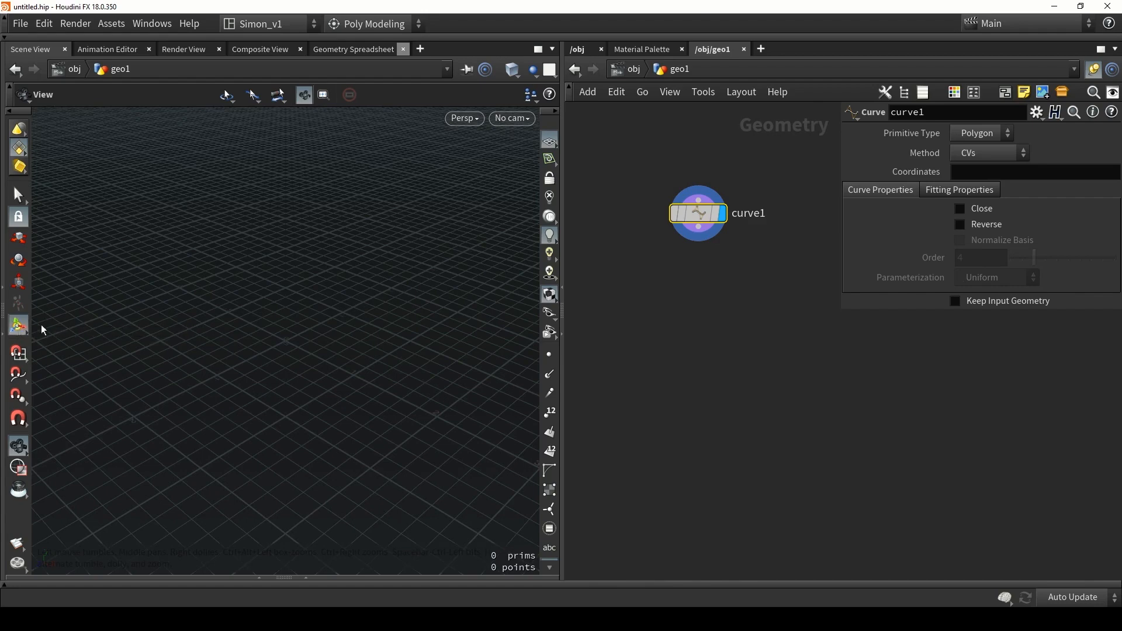
{"action": "left_click_drag", "start_coordinate": [140, 321], "coordinate": [212, 329]}
{"action": "middle_click_drag", "start_coordinate": [206, 334], "coordinate": [263, 312], "text": "alt"}
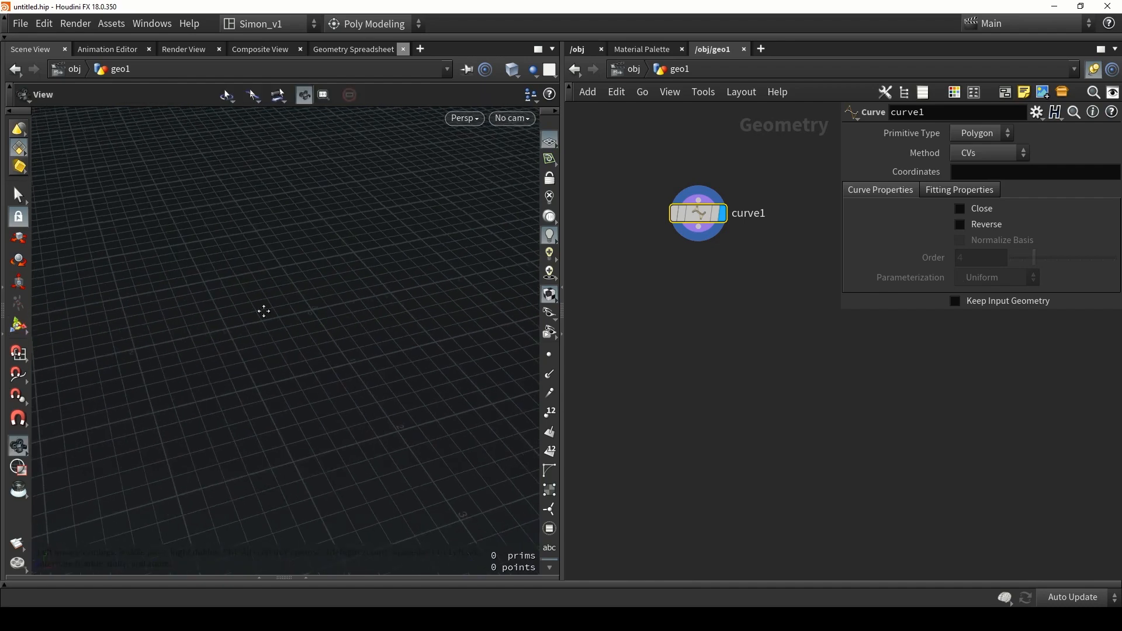
{"action": "left_click", "coordinate": [18, 355]}
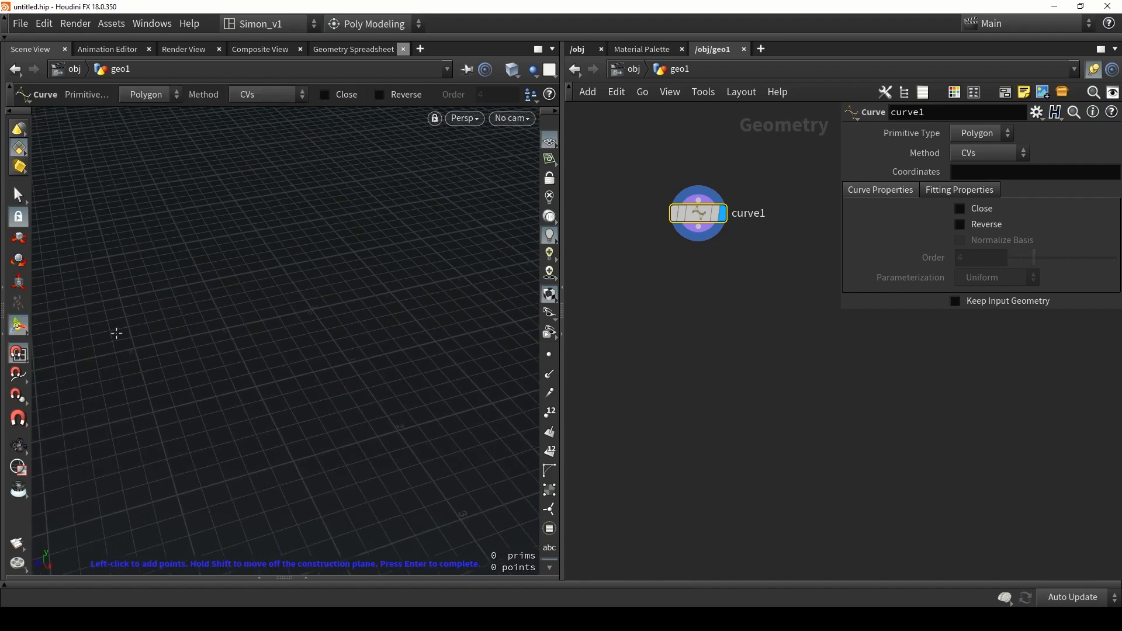
- Draw an open zigzag polygon curve with nine points across the reference grid and leave the drawing tool
{"action": "left_click_drag", "start_coordinate": [117, 334], "coordinate": [249, 347], "text": "alt"}
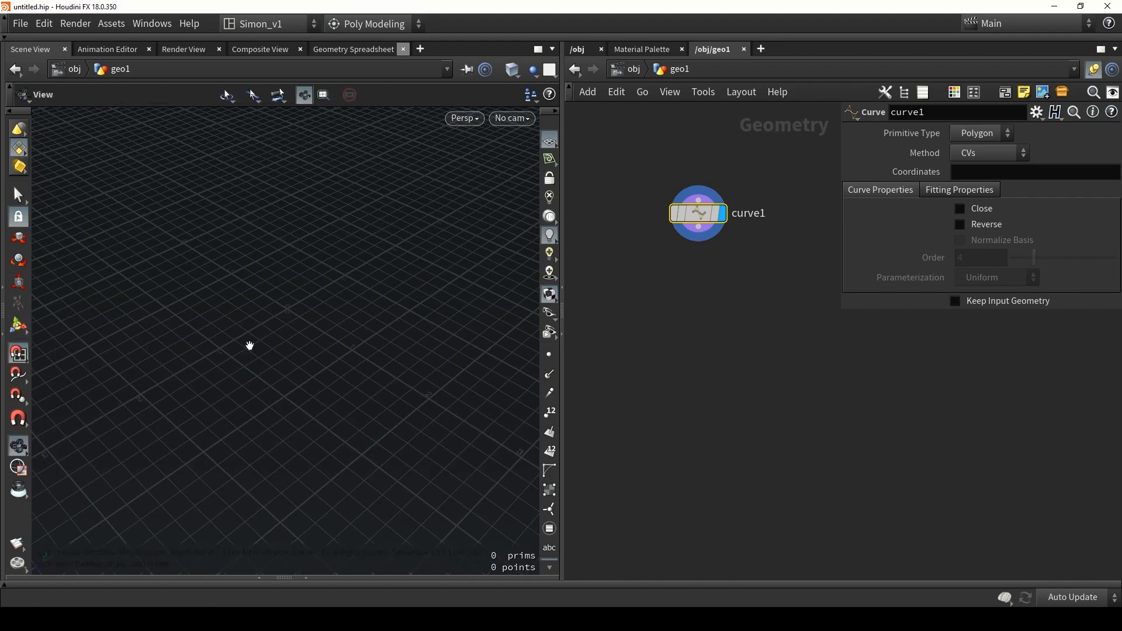
{"action": "scroll", "coordinate": [250, 346], "scroll_direction": "down", "scroll_amount": 10, "text": "alt"}
{"action": "scroll", "coordinate": [250, 347], "scroll_direction": "down", "scroll_amount": 10, "text": "alt"}
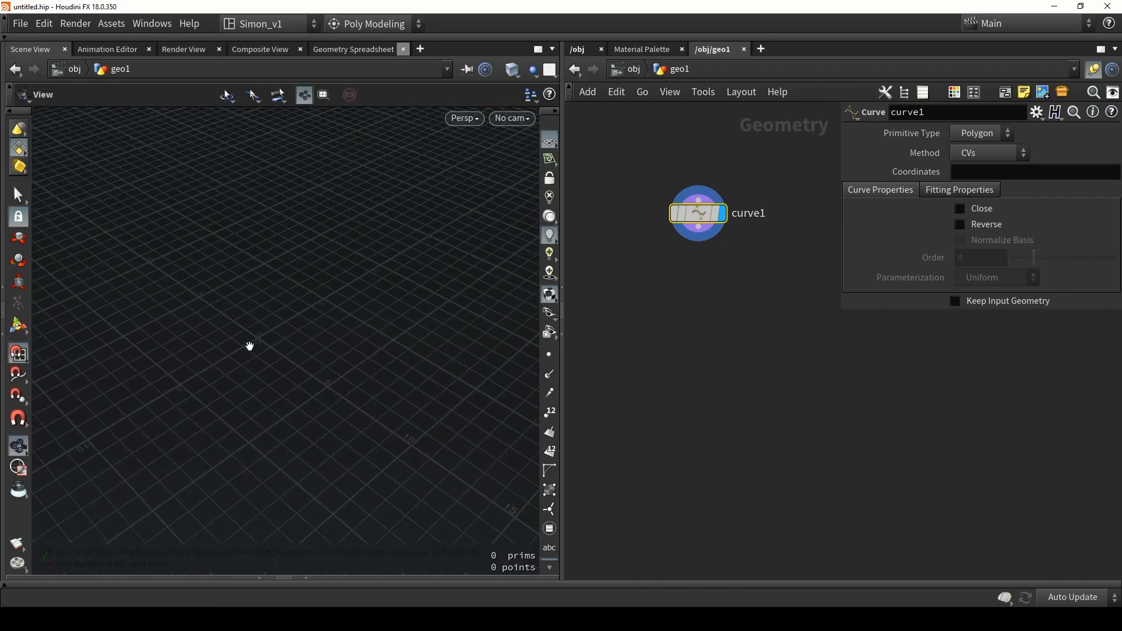
{"action": "middle_click_drag", "start_coordinate": [238, 356], "coordinate": [261, 352], "text": "alt"}
{"action": "scroll", "coordinate": [261, 351], "scroll_direction": "up", "scroll_amount": 10, "text": "alt"}
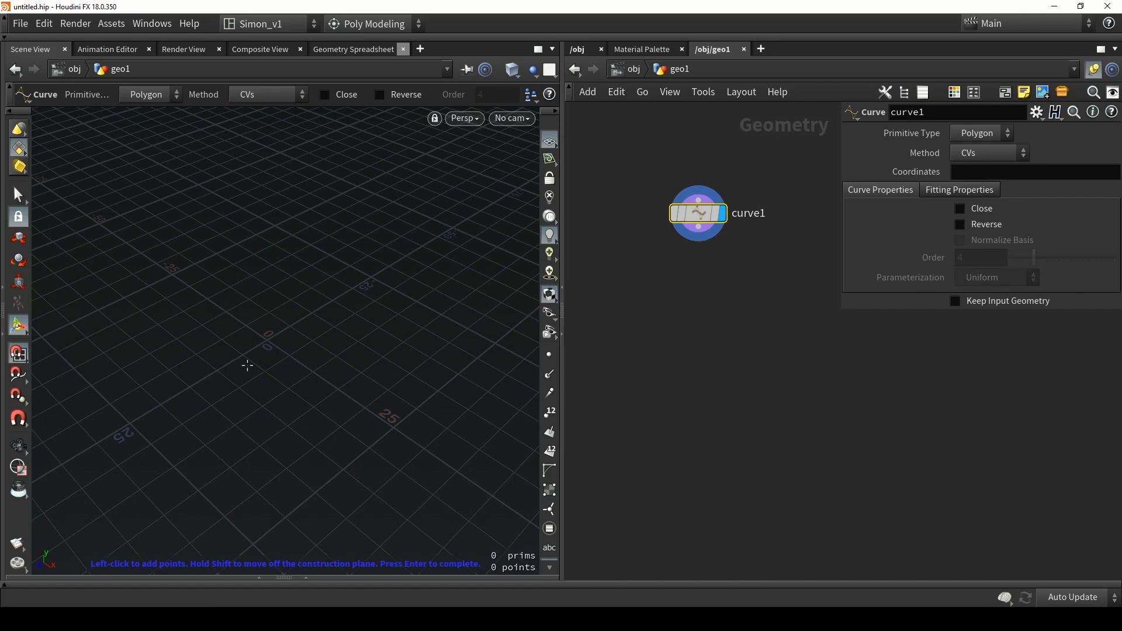
{"action": "left_click_drag", "start_coordinate": [243, 356], "coordinate": [245, 339], "text": "alt"}
{"action": "middle_click_drag", "start_coordinate": [254, 290], "coordinate": [285, 295], "text": "alt"}
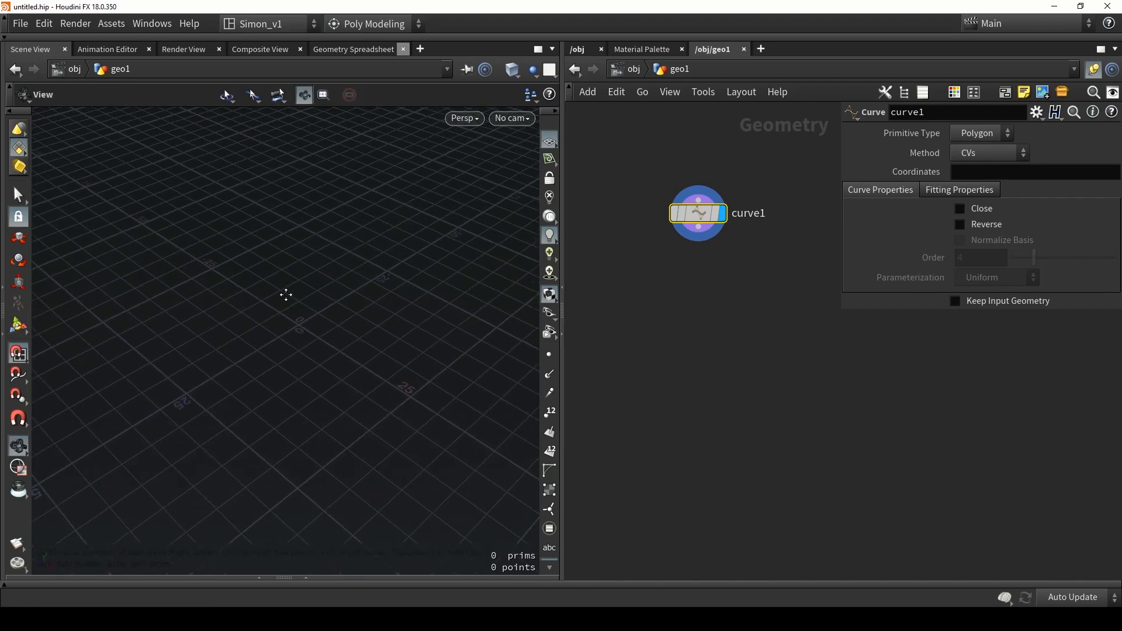
{"action": "scroll", "coordinate": [286, 295], "scroll_direction": "down", "scroll_amount": 2, "text": "alt"}
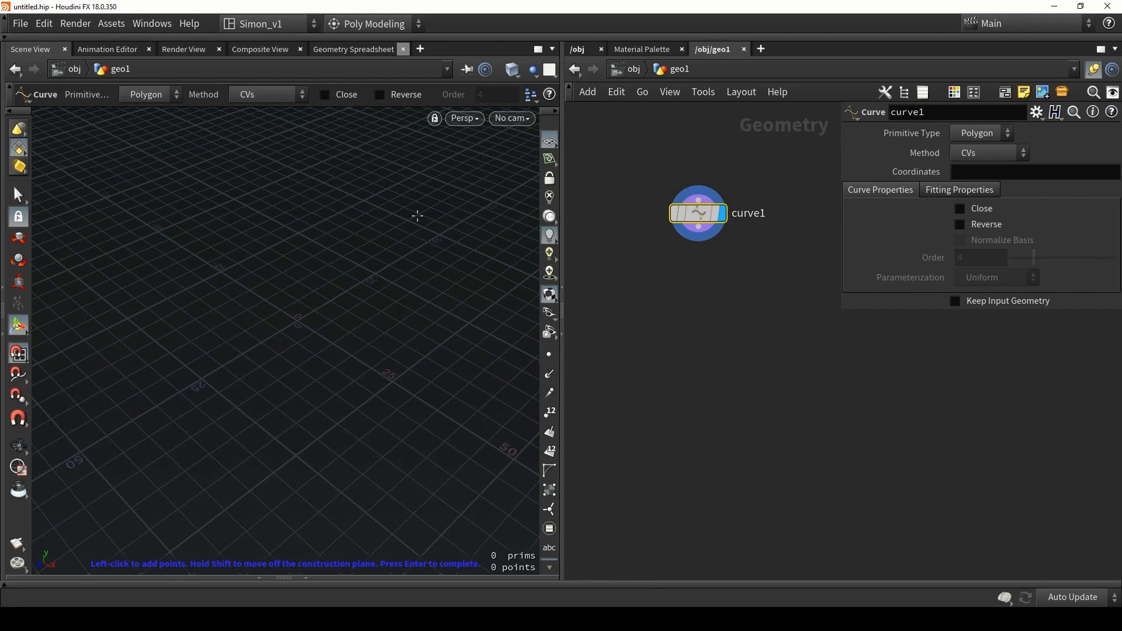
{"action": "left_click", "coordinate": [187, 387]}
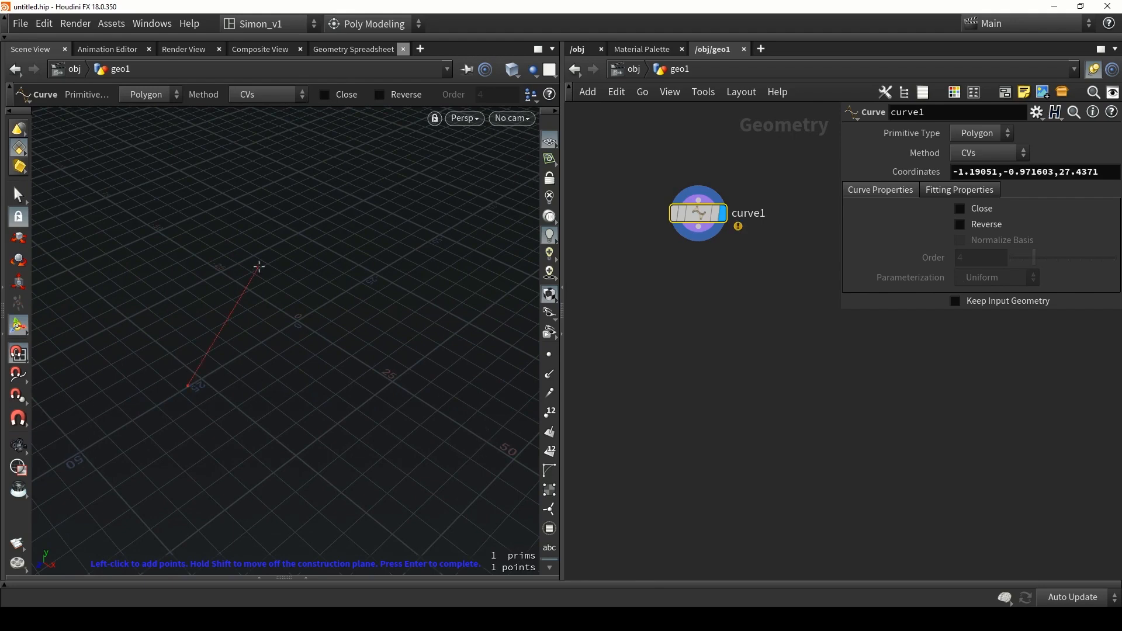
{"action": "left_click", "coordinate": [268, 264]}
{"action": "left_click", "coordinate": [336, 235]}
{"action": "left_click", "coordinate": [338, 200]}
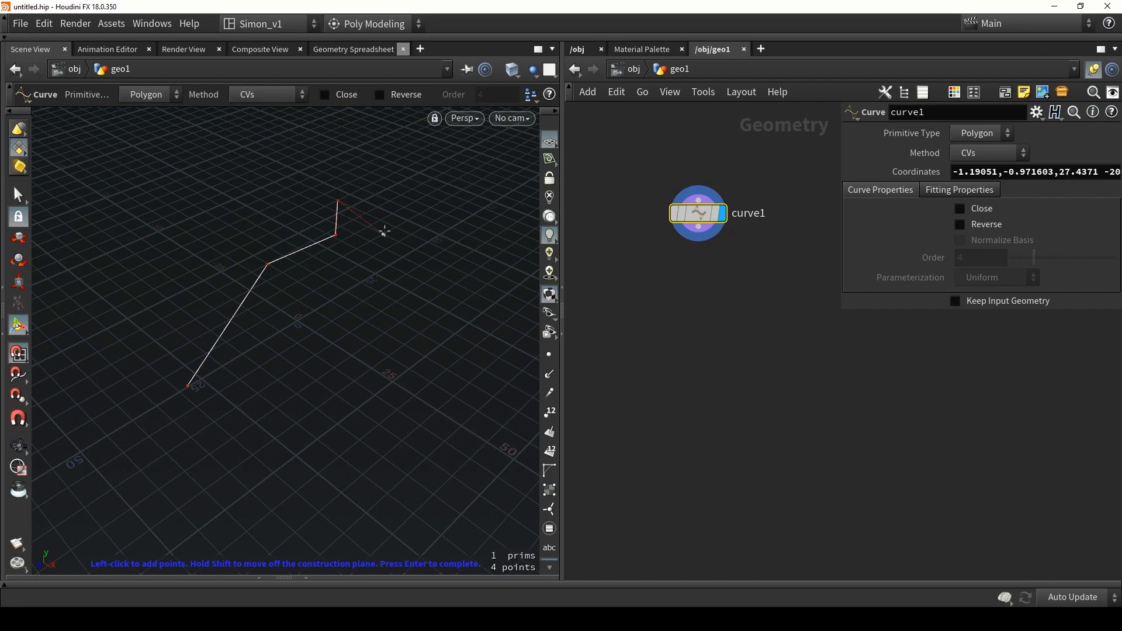
{"action": "left_click", "coordinate": [392, 243]}
{"action": "left_click", "coordinate": [488, 284]}
{"action": "left_click", "coordinate": [433, 348]}
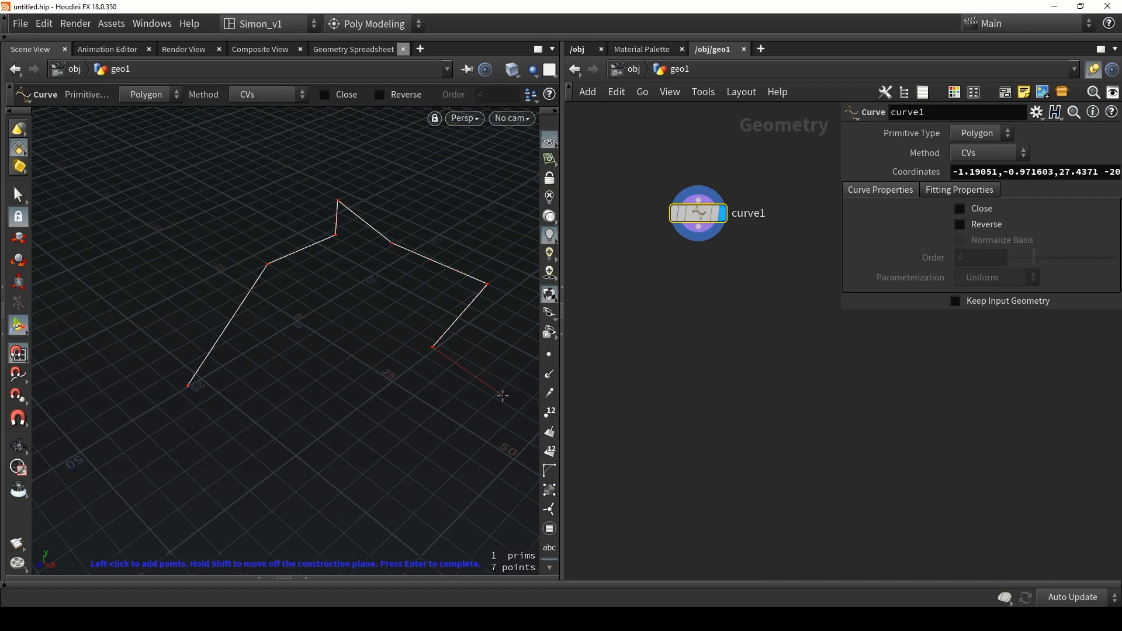
{"action": "left_click", "coordinate": [503, 397]}
{"action": "left_click", "coordinate": [451, 436]}
{"action": "key", "text": "Return"}
{"action": "left_click_drag", "start_coordinate": [453, 388], "coordinate": [263, 337], "text": "alt"}
{"action": "middle_click_drag", "start_coordinate": [221, 376], "coordinate": [283, 356], "text": "alt"}
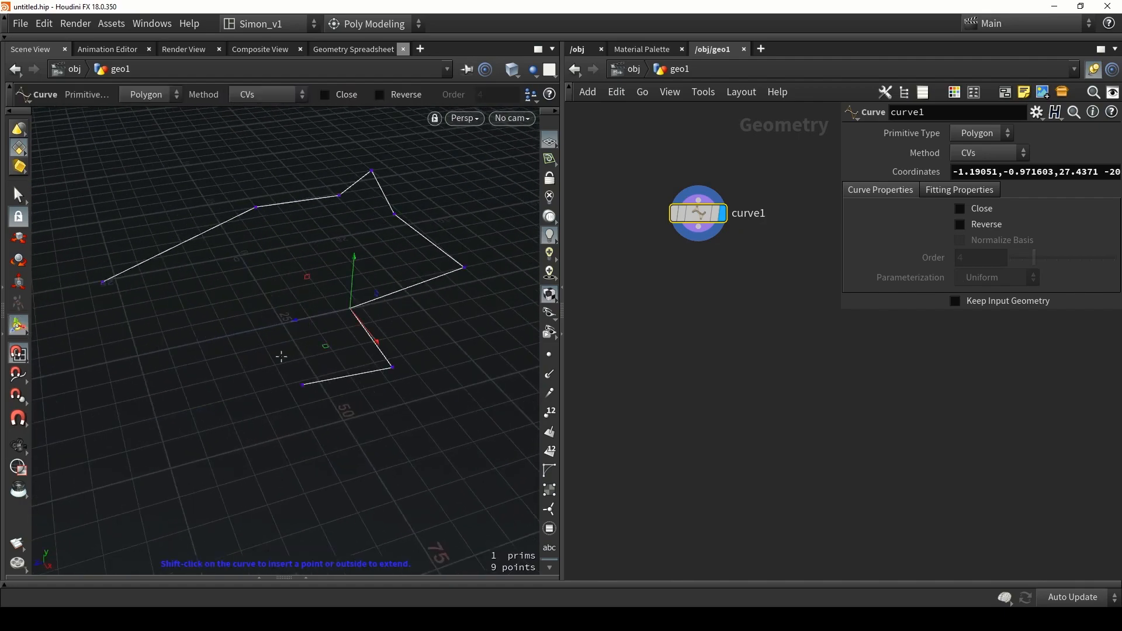
{"action": "key", "text": "Return"}
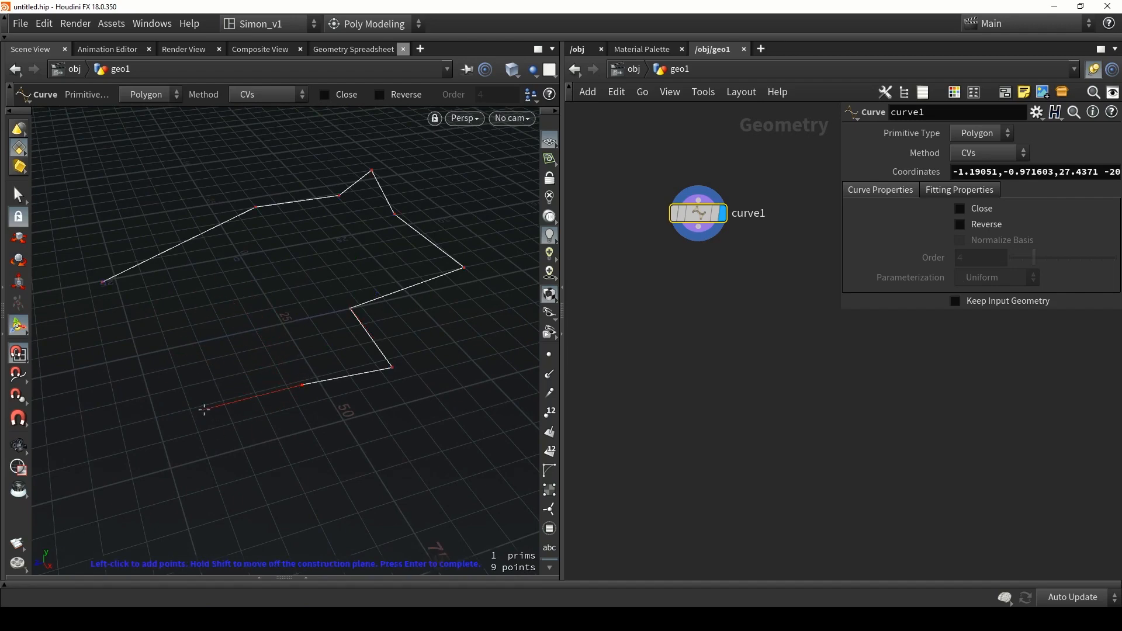
{"action": "key", "text": "Escape"}
{"action": "left_click_drag", "start_coordinate": [258, 290], "coordinate": [275, 316]}
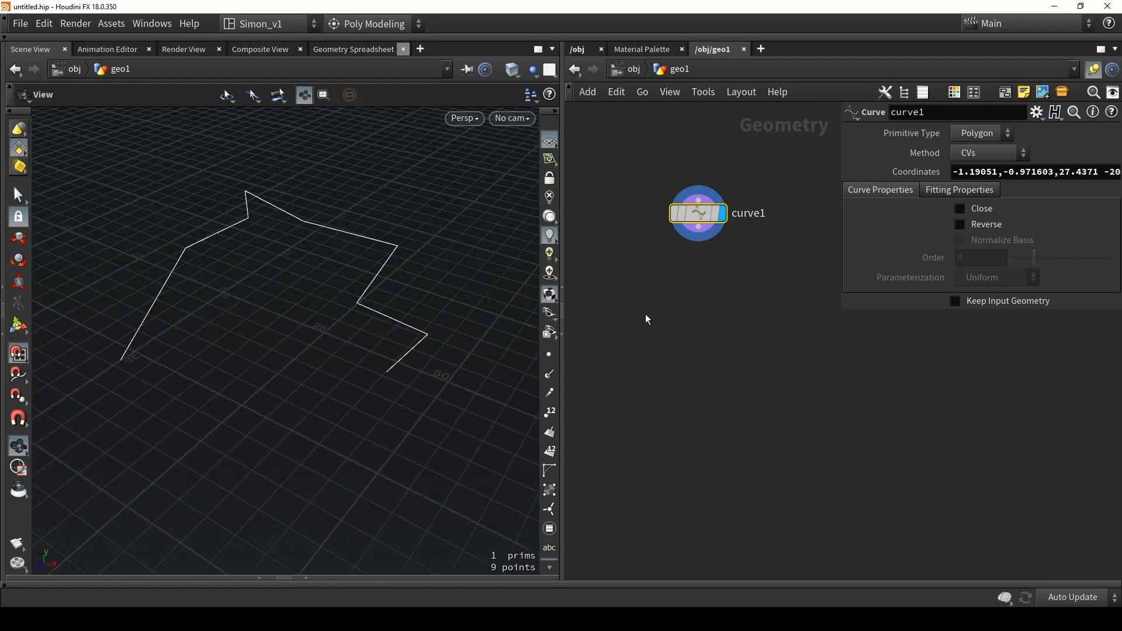
- Add a Transform node below curve1, connect curve1's output to it and display it
{"action": "left_click", "coordinate": [699, 303]}
{"action": "key", "text": "Delete"}
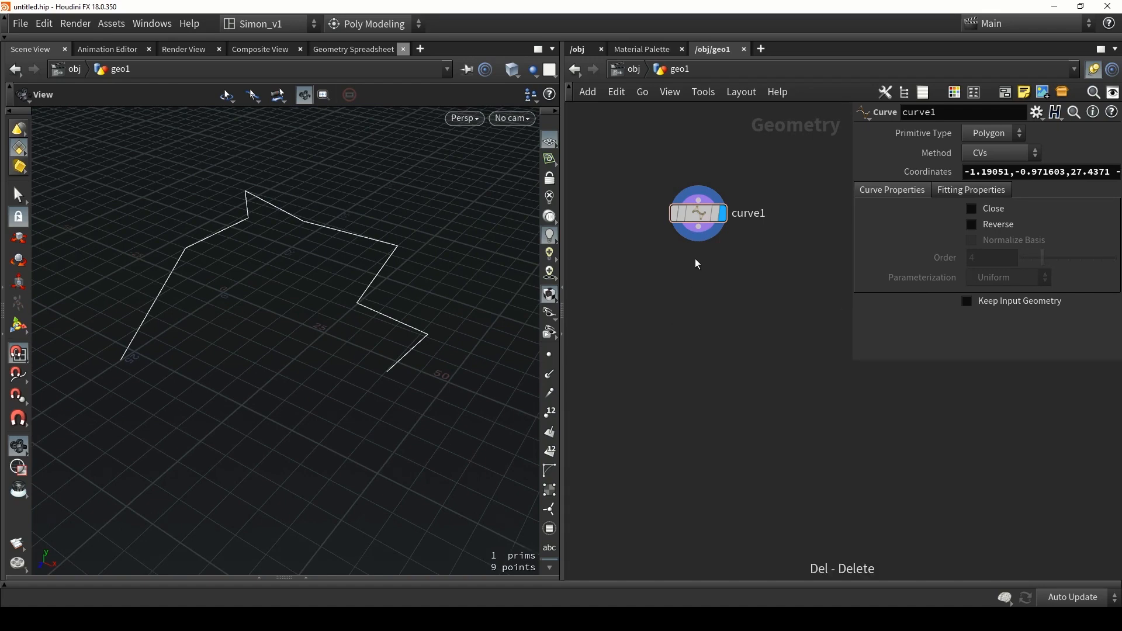
{"action": "key", "text": "Tab"}
{"action": "type", "text": "tra"}
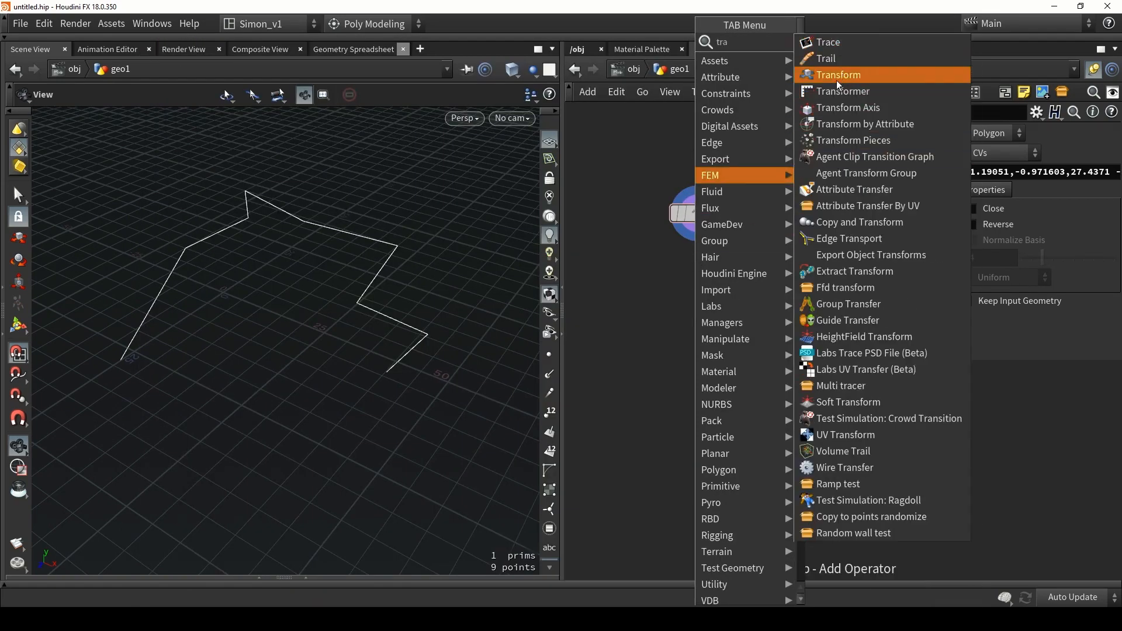
{"action": "left_click", "coordinate": [839, 75]}
{"action": "left_click", "coordinate": [682, 308]}
{"action": "left_click_drag", "start_coordinate": [699, 241], "coordinate": [698, 277]}
{"action": "left_click", "coordinate": [723, 279]}
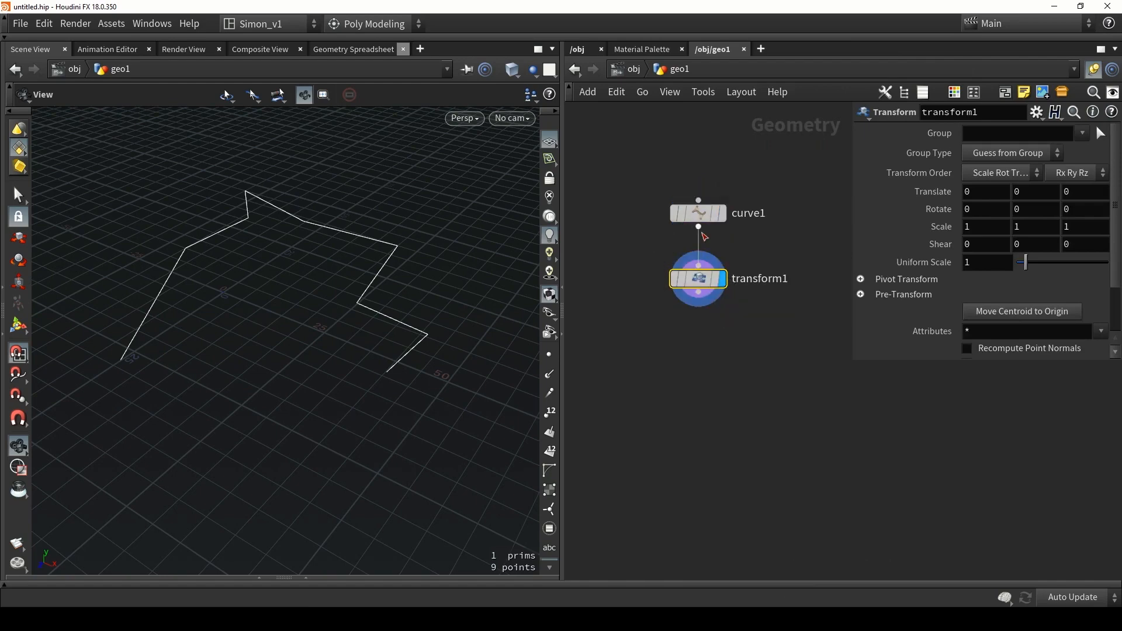
- Turn off grid snapping and move the last point and the third-last point of curve1 freely in the viewport
{"action": "left_click", "coordinate": [701, 212]}
{"action": "left_click", "coordinate": [21, 359]}
{"action": "key", "text": "Return"}
{"action": "left_click_drag", "start_coordinate": [432, 382], "coordinate": [367, 383], "text": "alt"}
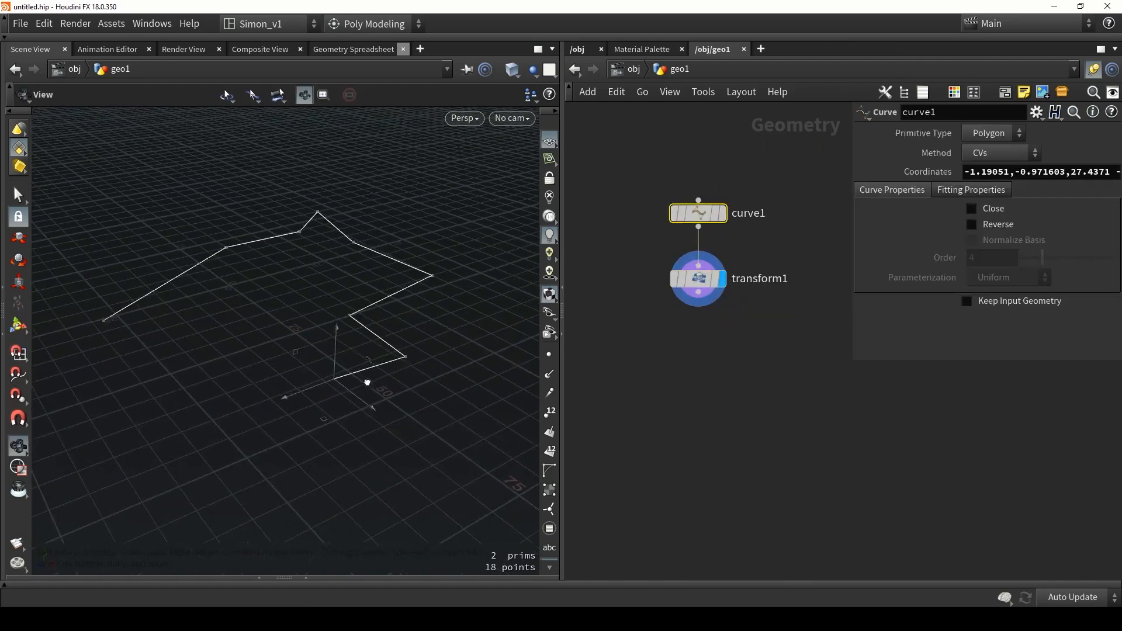
{"action": "key", "text": "Return"}
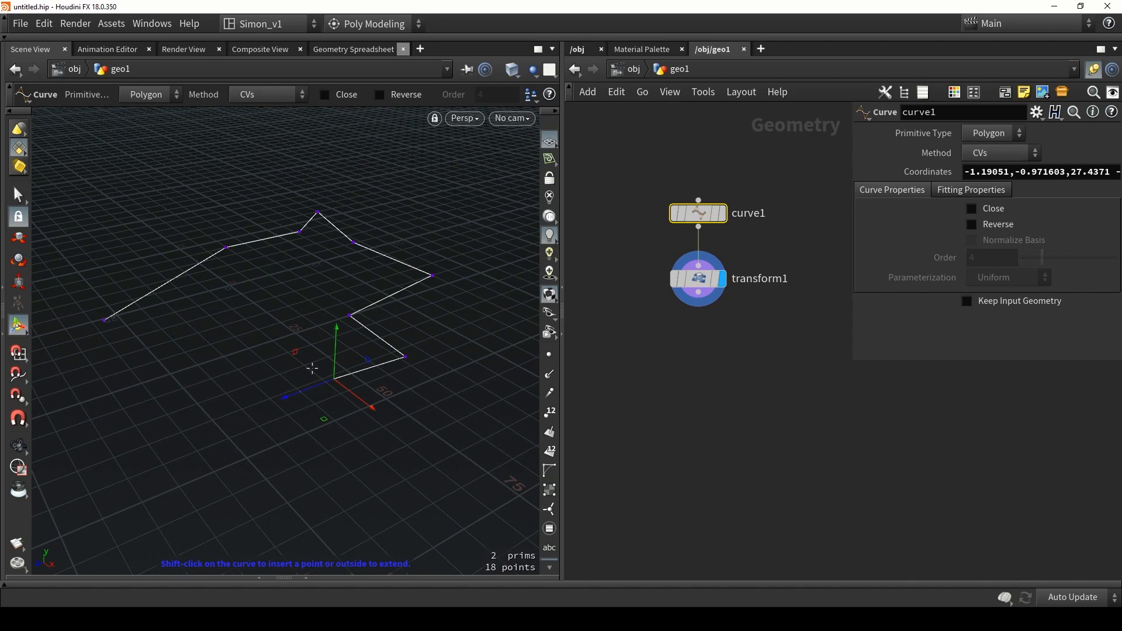
{"action": "left_click_drag", "start_coordinate": [295, 352], "coordinate": [267, 229]}
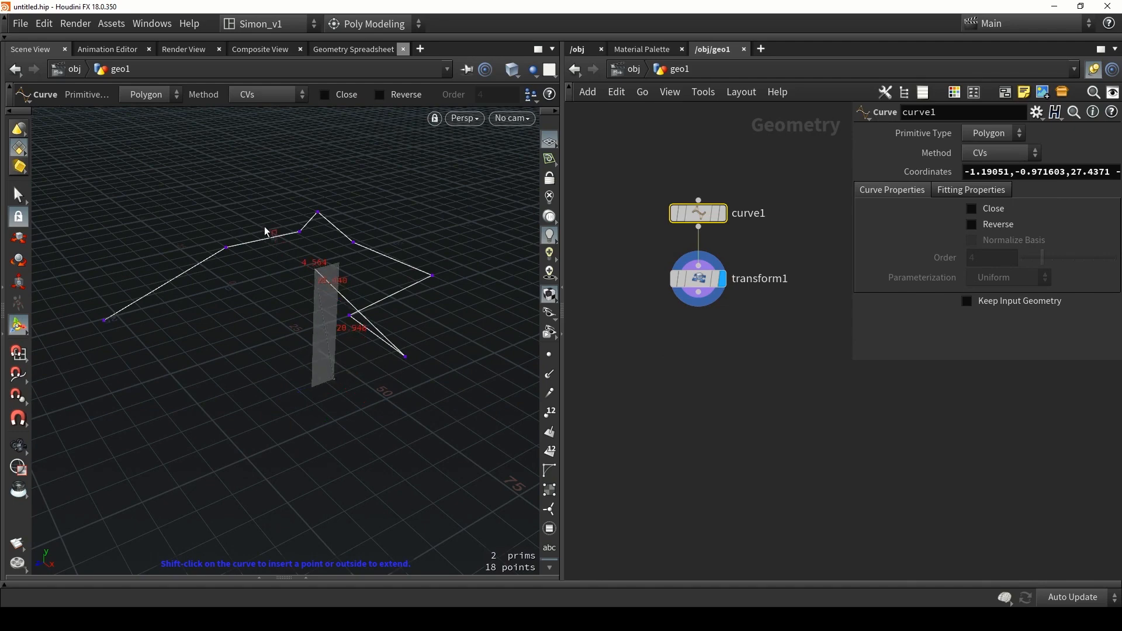
{"action": "left_click", "coordinate": [348, 318]}
{"action": "left_click_drag", "start_coordinate": [350, 280], "coordinate": [352, 326]}
{"action": "left_click_drag", "start_coordinate": [352, 326], "coordinate": [305, 358], "text": "alt"}
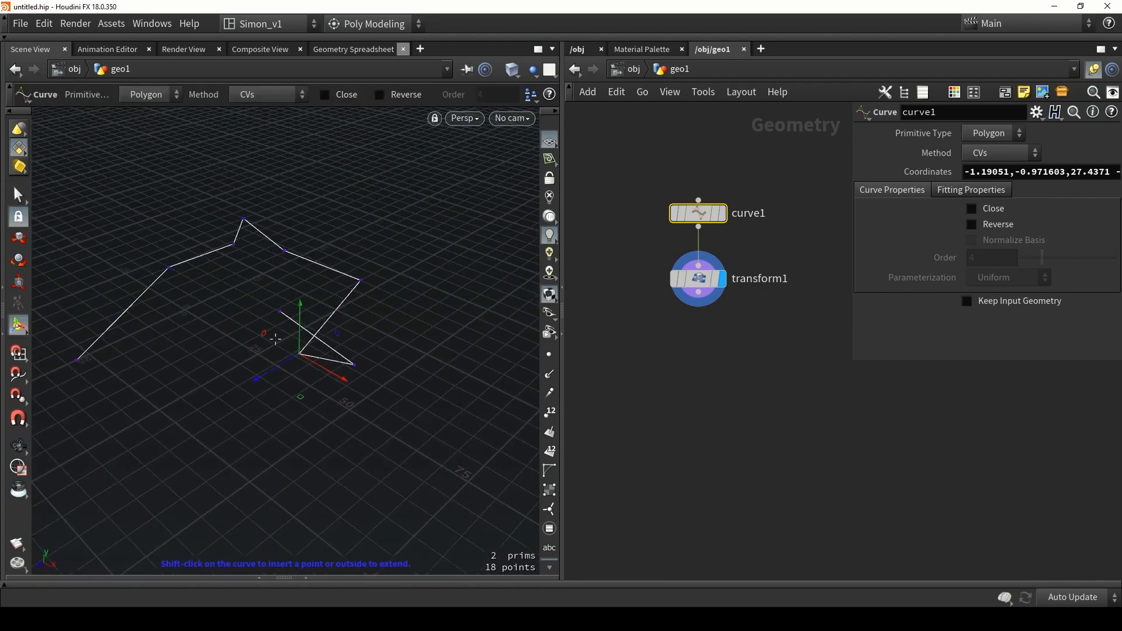
{"action": "left_click_drag", "start_coordinate": [253, 280], "coordinate": [318, 267], "text": "alt"}
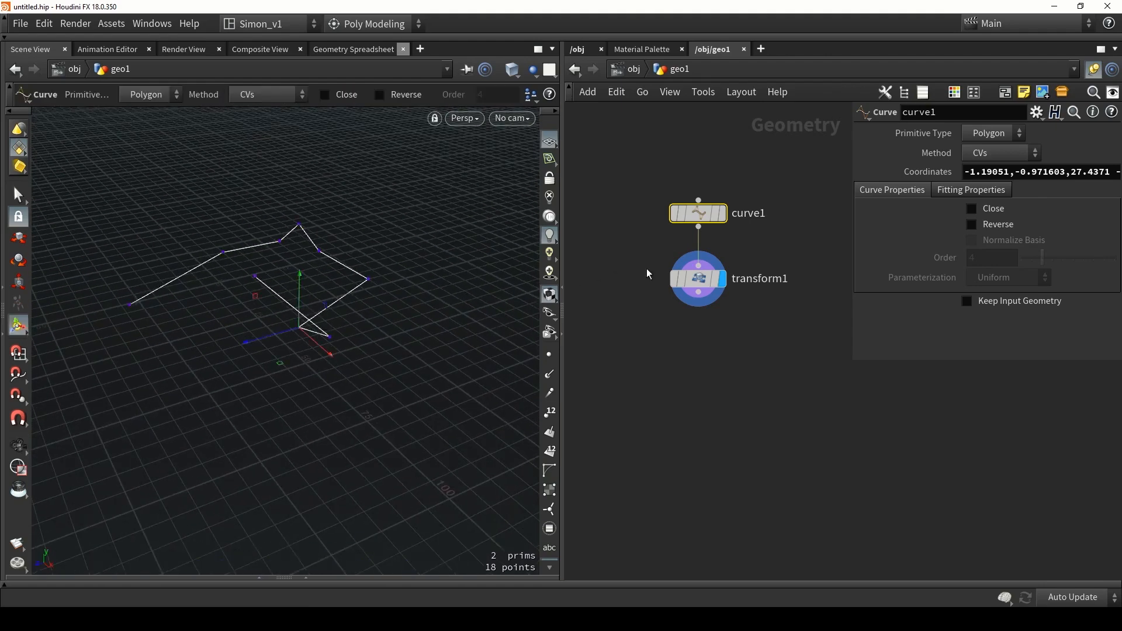
- Flatten the curve by setting transform1's Y scale to 0, and template curve1 to compare it with the original
{"action": "left_click", "coordinate": [695, 280]}
{"action": "key", "text": "e"}
{"action": "left_click_drag", "start_coordinate": [316, 209], "coordinate": [319, 265]}
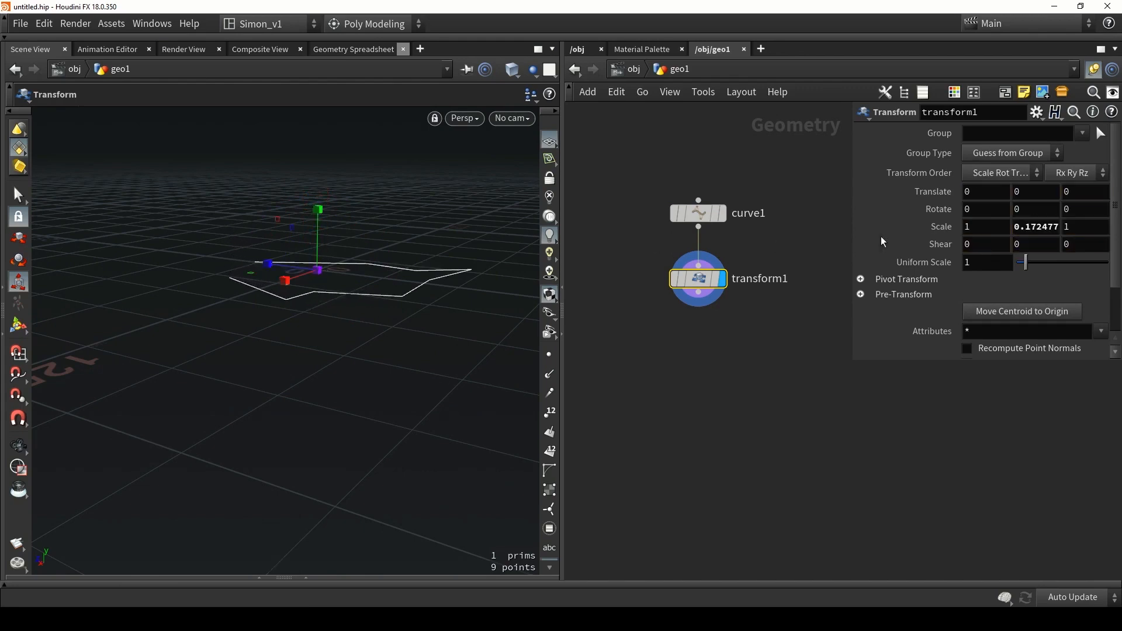
{"action": "left_click", "coordinate": [1025, 226]}
{"action": "type", "text": "0"}
{"action": "key", "text": "Return"}
{"action": "left_click", "coordinate": [717, 213]}
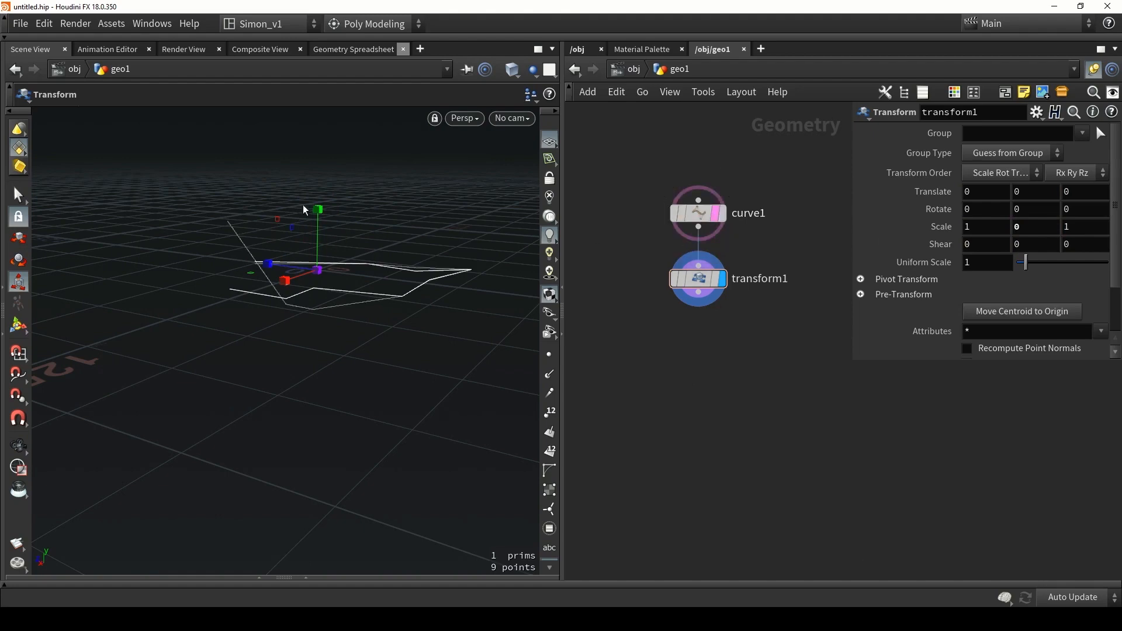
{"action": "left_click_drag", "start_coordinate": [303, 205], "coordinate": [467, 316], "text": "alt"}
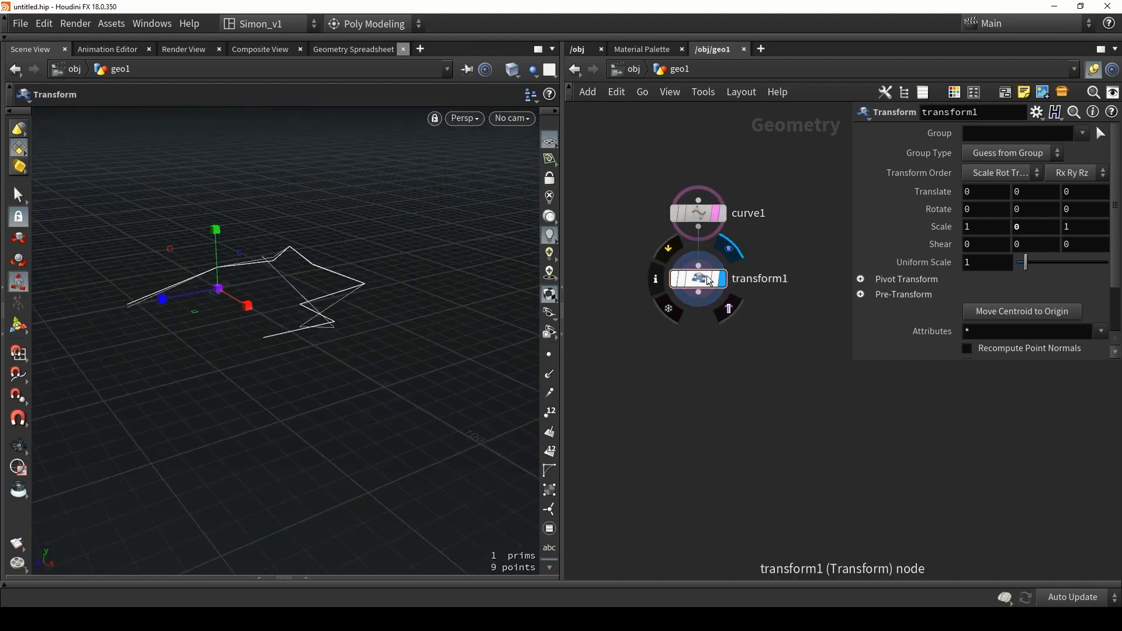
- Add a Resample node and wire it in below transform1
{"action": "key", "text": "Tab"}
{"action": "type", "text": "re"}
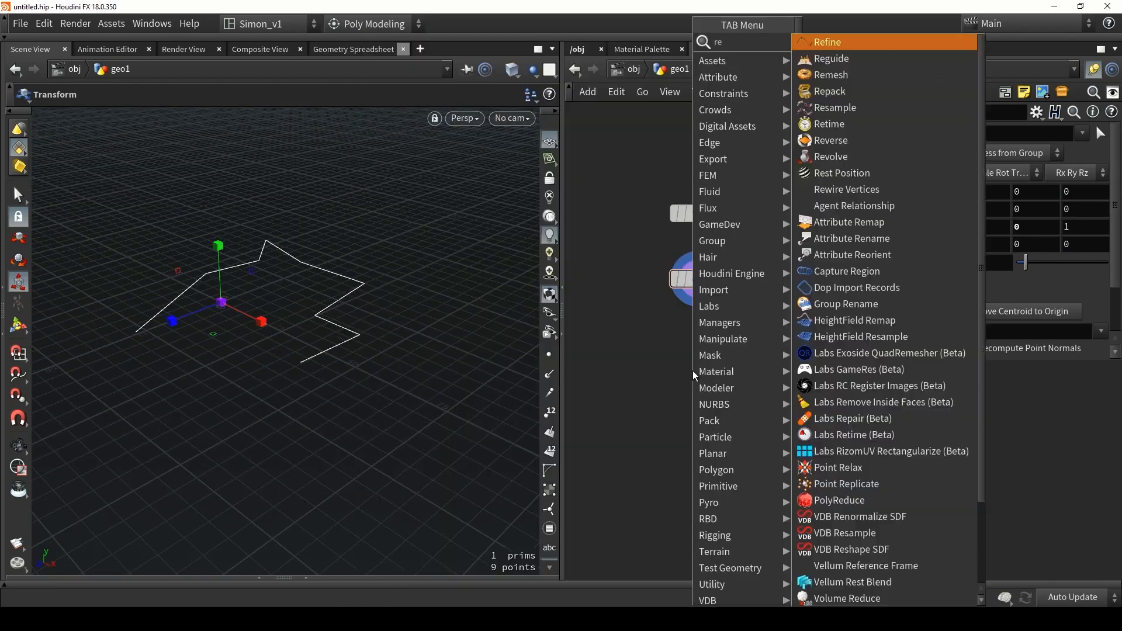
{"action": "type", "text": "s"}
{"action": "left_click", "coordinate": [827, 44]}
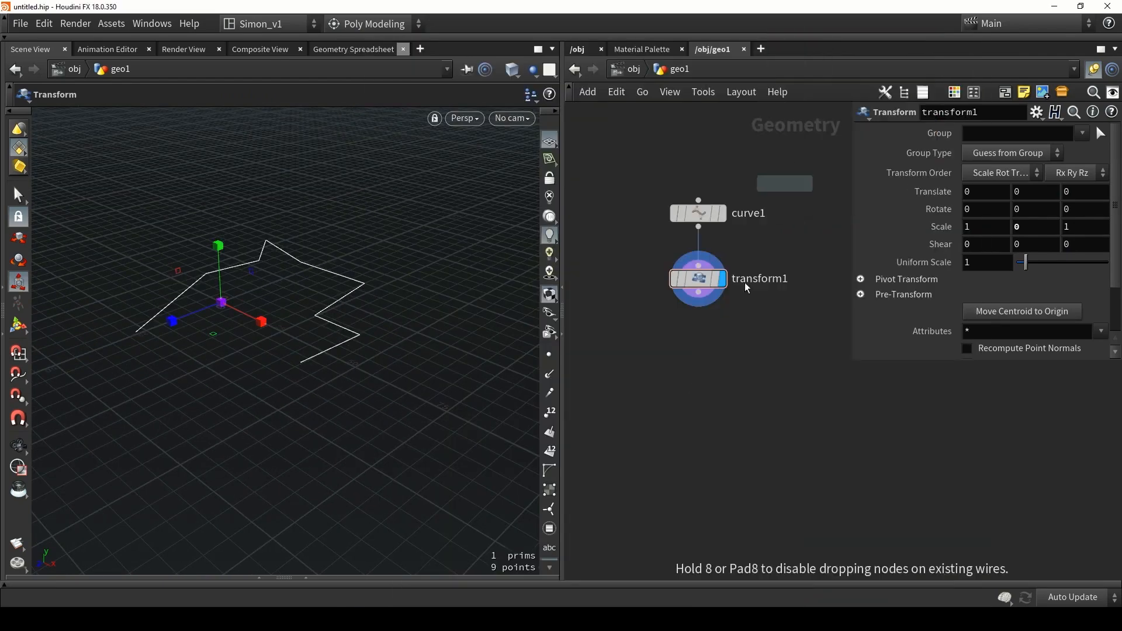
{"action": "left_click", "coordinate": [702, 346]}
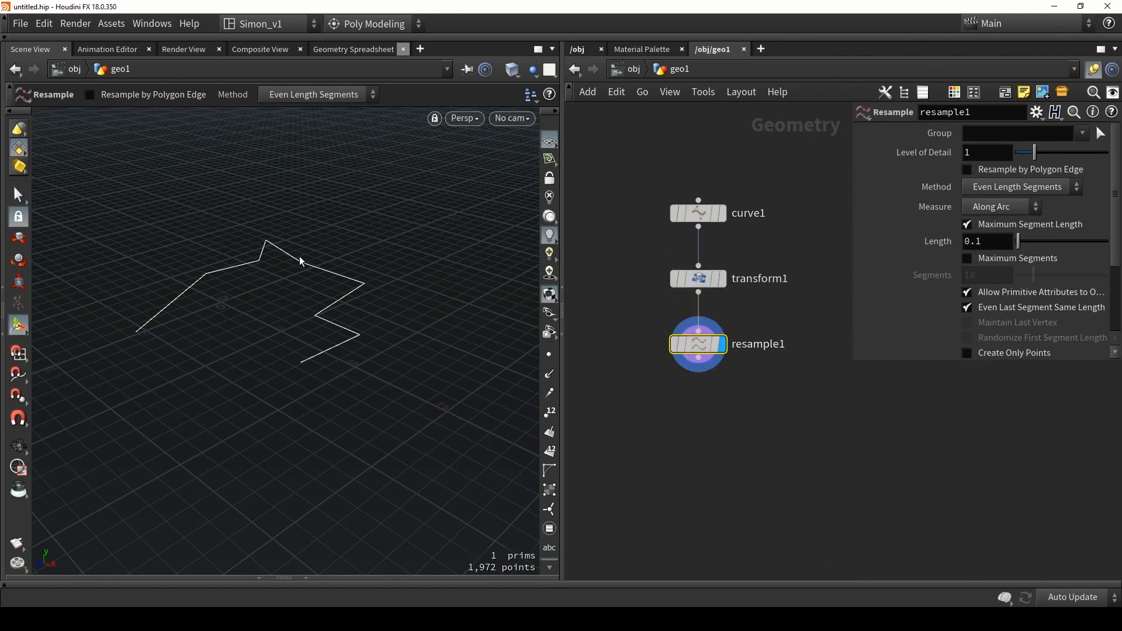
- Turn on point display in the viewport to show the resampled curve's points
{"action": "left_click", "coordinate": [549, 355]}
{"action": "left_click_drag", "start_coordinate": [324, 273], "coordinate": [368, 207], "text": "alt"}
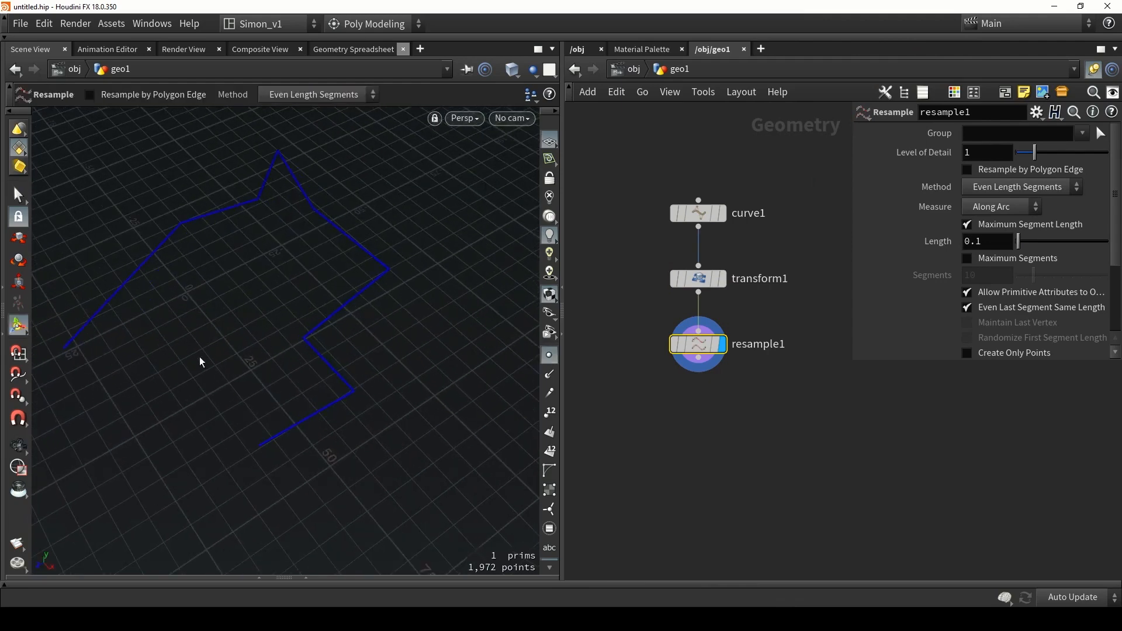
- Add a Fuse node below resample1, connect resample1's output to it and display it
{"action": "key", "text": "Tab"}
{"action": "type", "text": "f"}
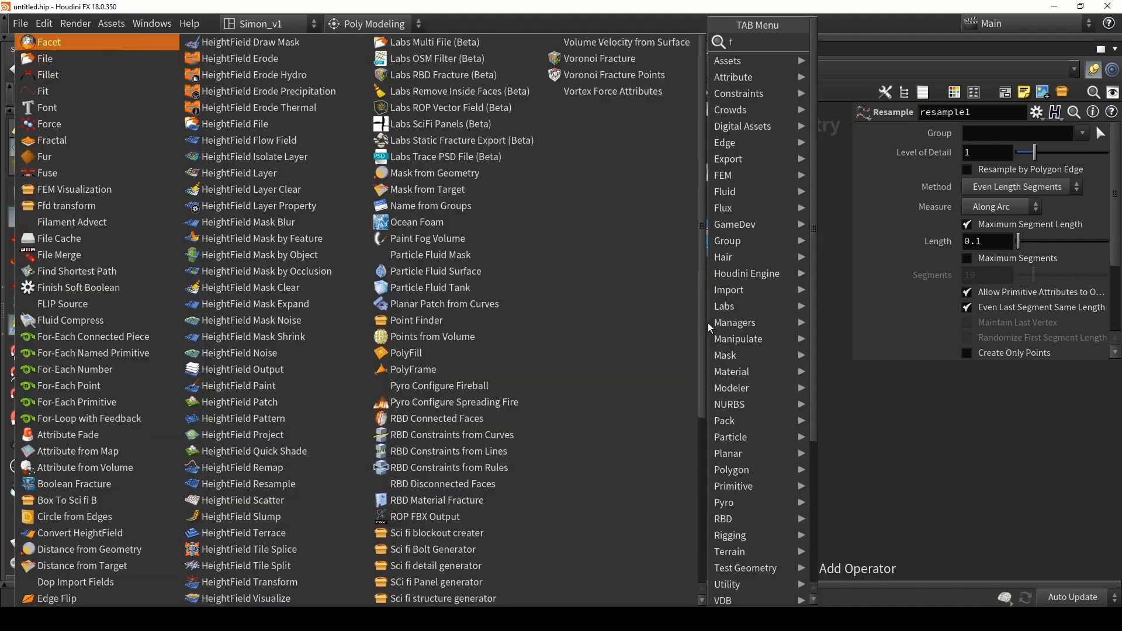
{"action": "type", "text": "use"}
{"action": "key", "text": "Return"}
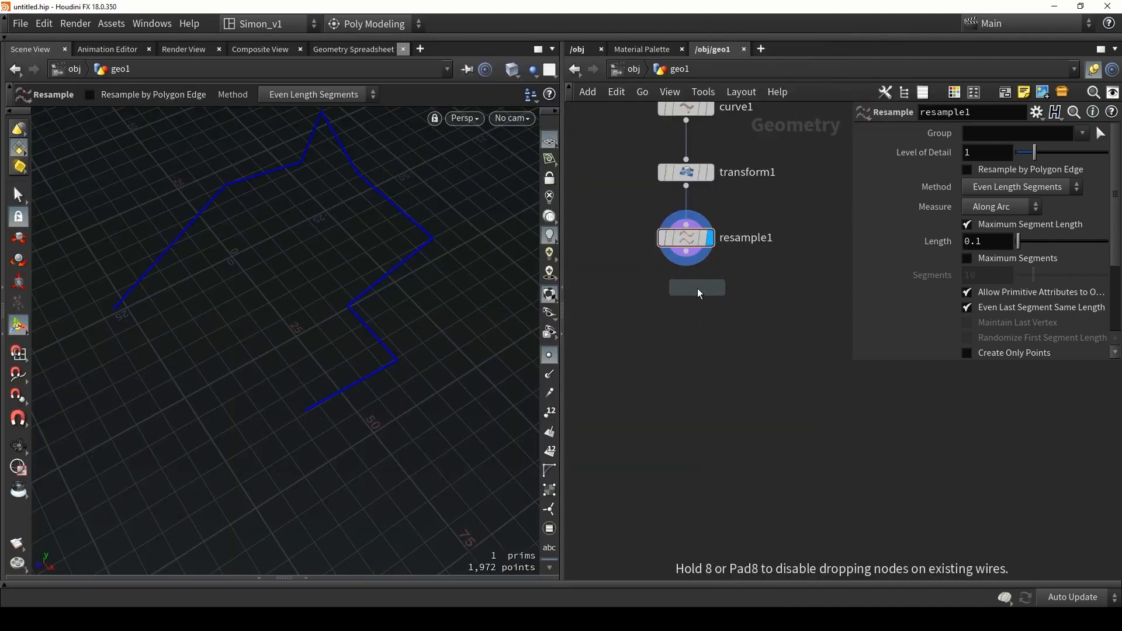
{"action": "left_click", "coordinate": [697, 289]}
{"action": "left_click_drag", "start_coordinate": [687, 258], "coordinate": [693, 302]}
{"action": "left_click", "coordinate": [710, 299]}
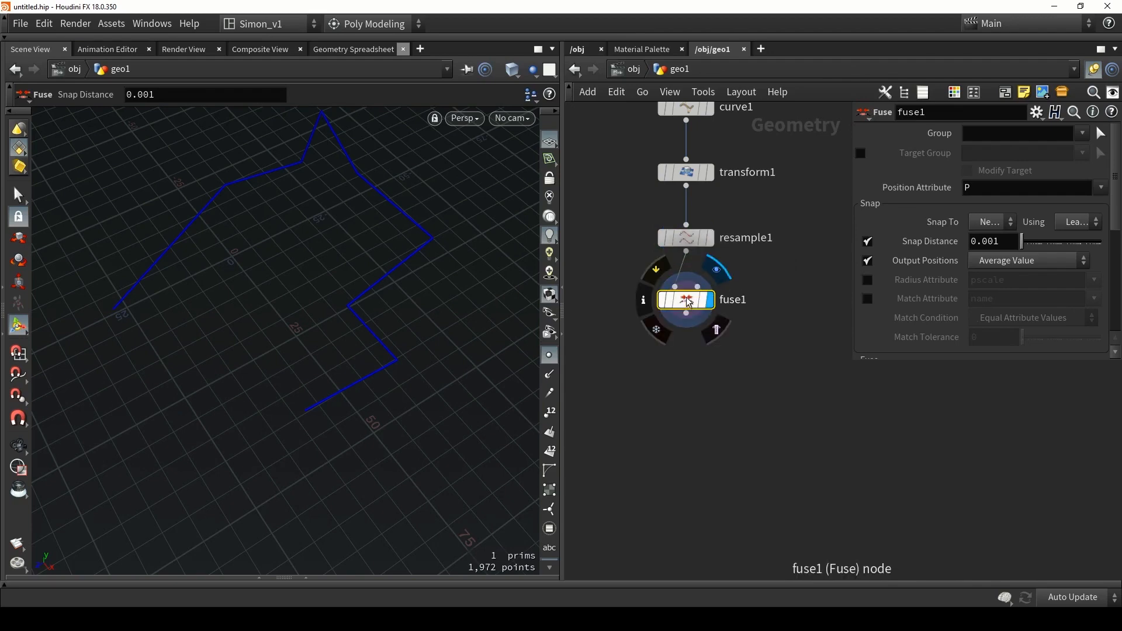
- Set fuse1 to snap to Grid and enlarge its parameter area
{"action": "left_click", "coordinate": [997, 227]}
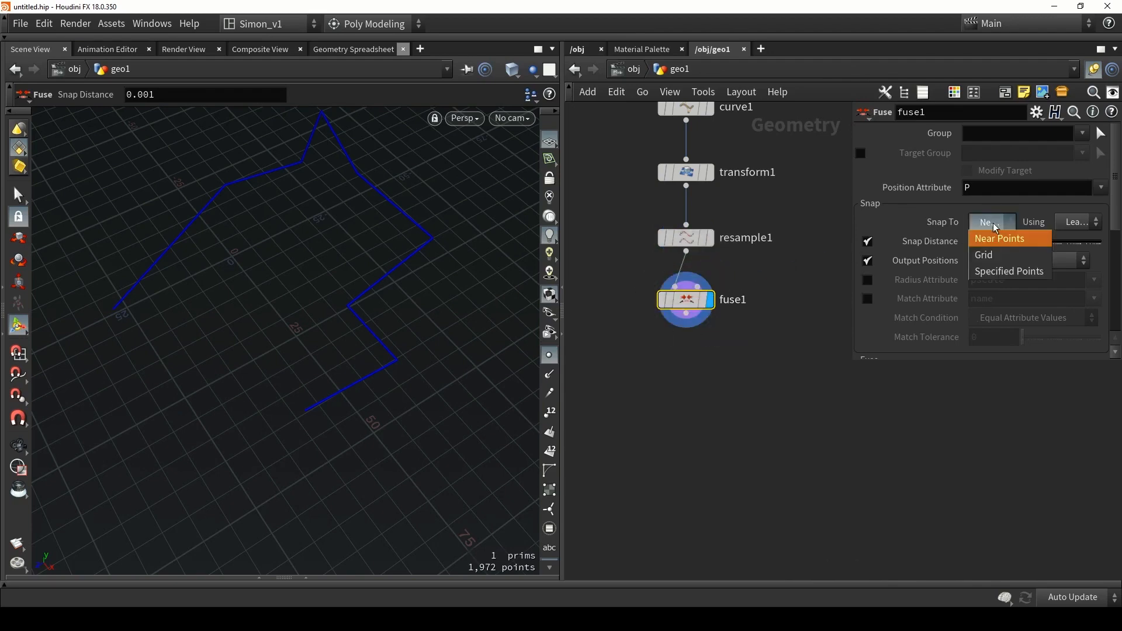
{"action": "left_click", "coordinate": [993, 255]}
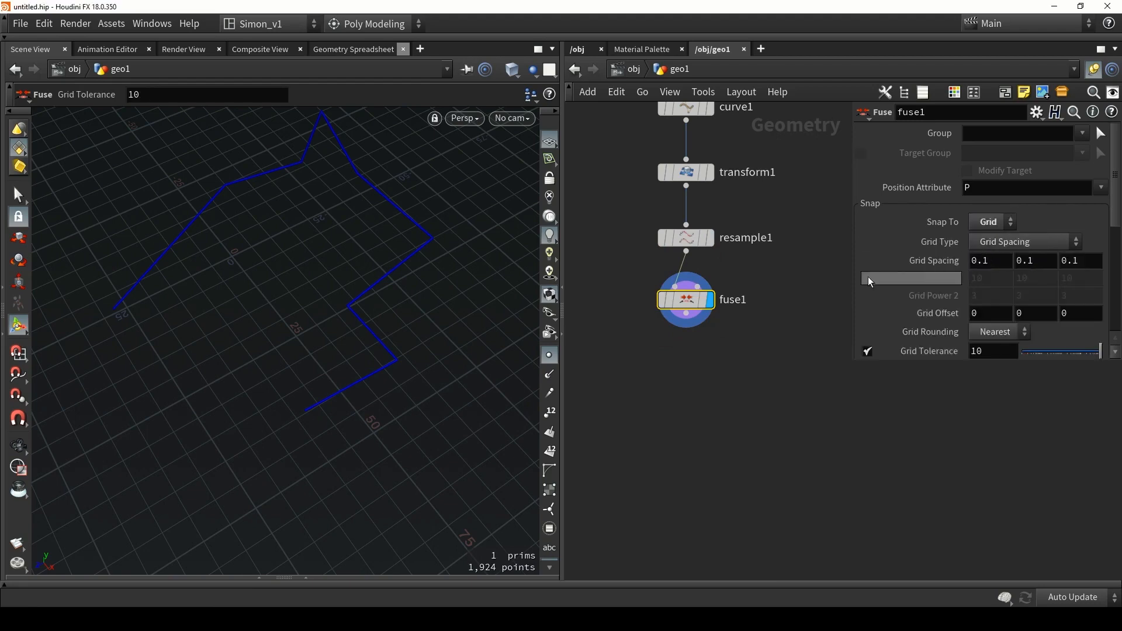
{"action": "left_click_drag", "start_coordinate": [851, 282], "coordinate": [800, 313]}
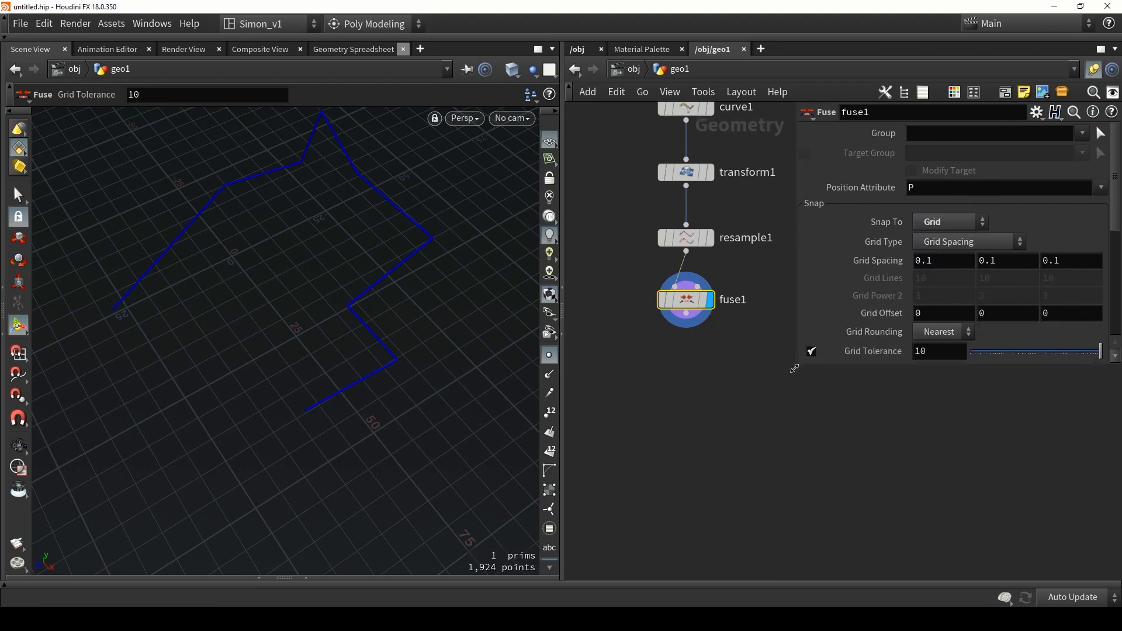
{"action": "left_click_drag", "start_coordinate": [792, 366], "coordinate": [759, 369]}
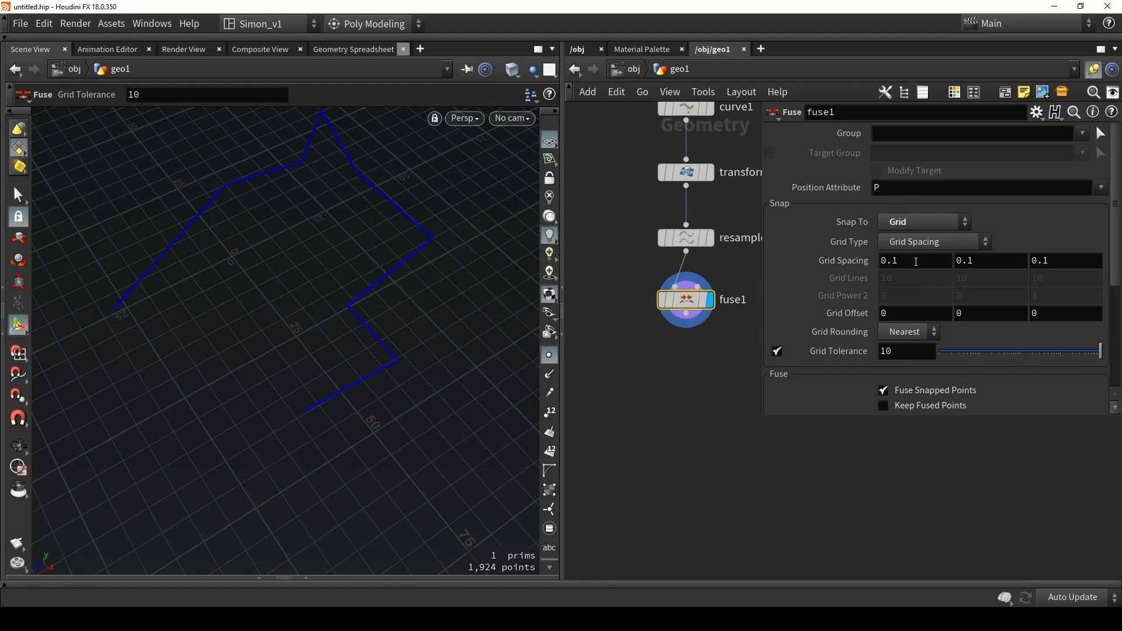
- Link fuse1's Y and Z grid spacing to the X value with relative channel references
{"action": "left_click_drag", "start_coordinate": [909, 261], "coordinate": [887, 260]}
{"action": "left_click_drag", "start_coordinate": [979, 266], "coordinate": [980, 267]}
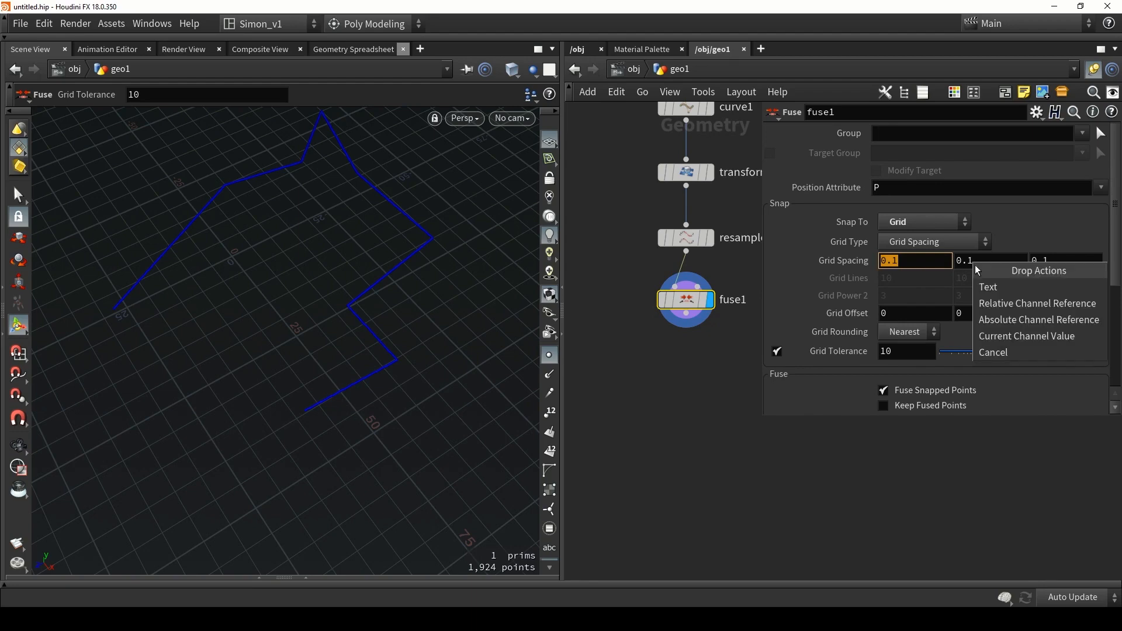
{"action": "left_click", "coordinate": [994, 305]}
{"action": "double_click", "coordinate": [927, 260]}
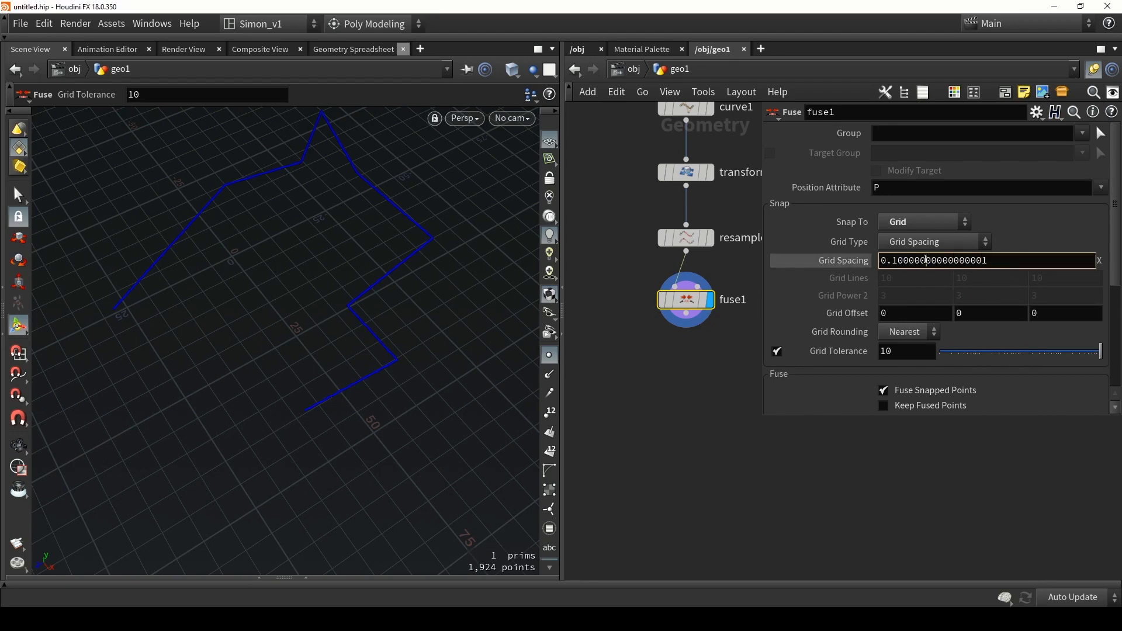
{"action": "left_click", "coordinate": [859, 268]}
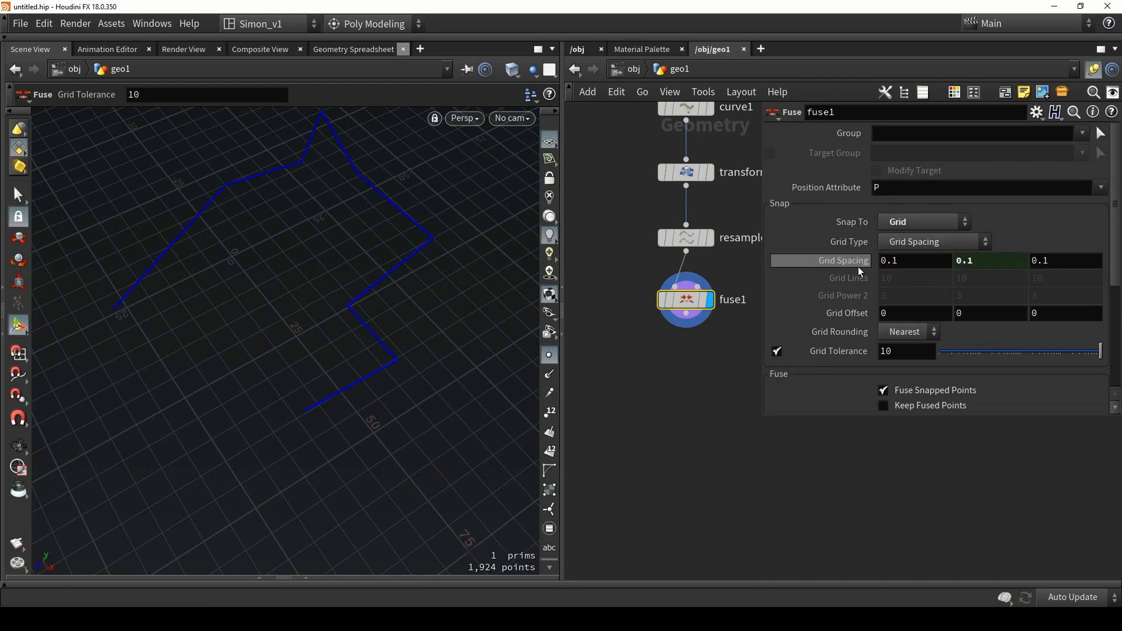
{"action": "left_click_drag", "start_coordinate": [905, 261], "coordinate": [1062, 270]}
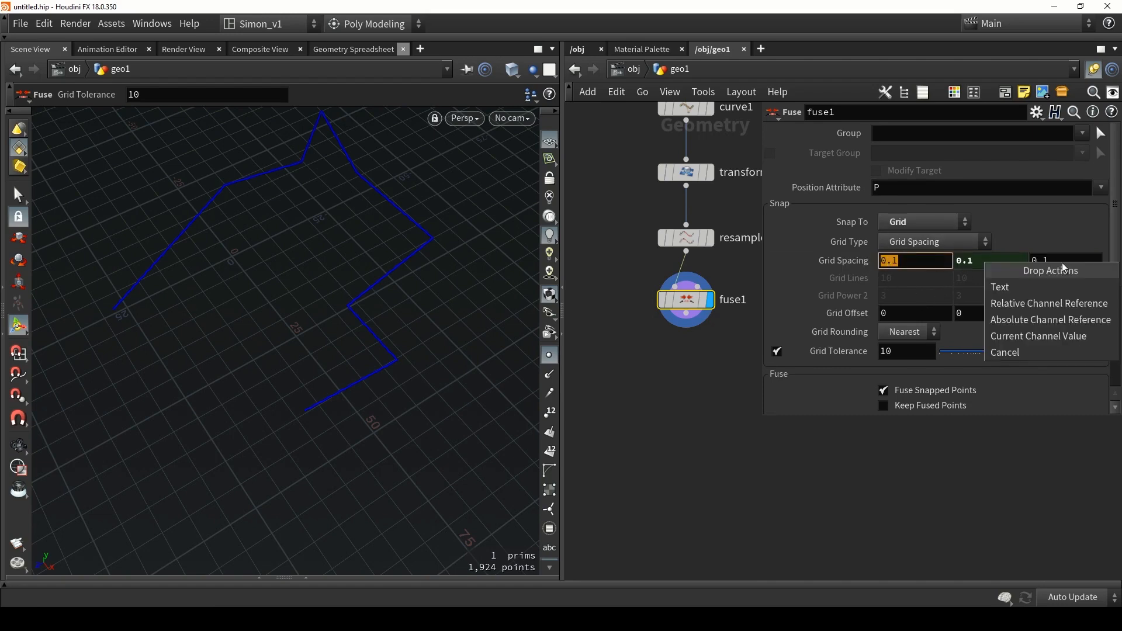
{"action": "left_click", "coordinate": [997, 301]}
- Set fuse1's X grid spacing to 8
{"action": "left_click", "coordinate": [868, 263]}
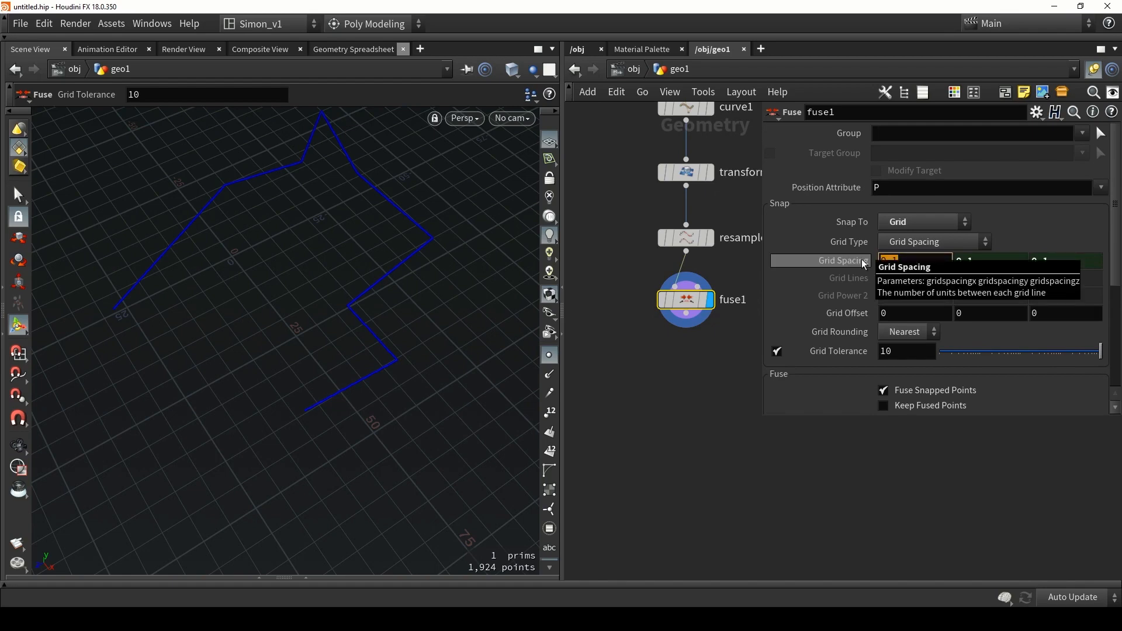
{"action": "type", "text": "8"}
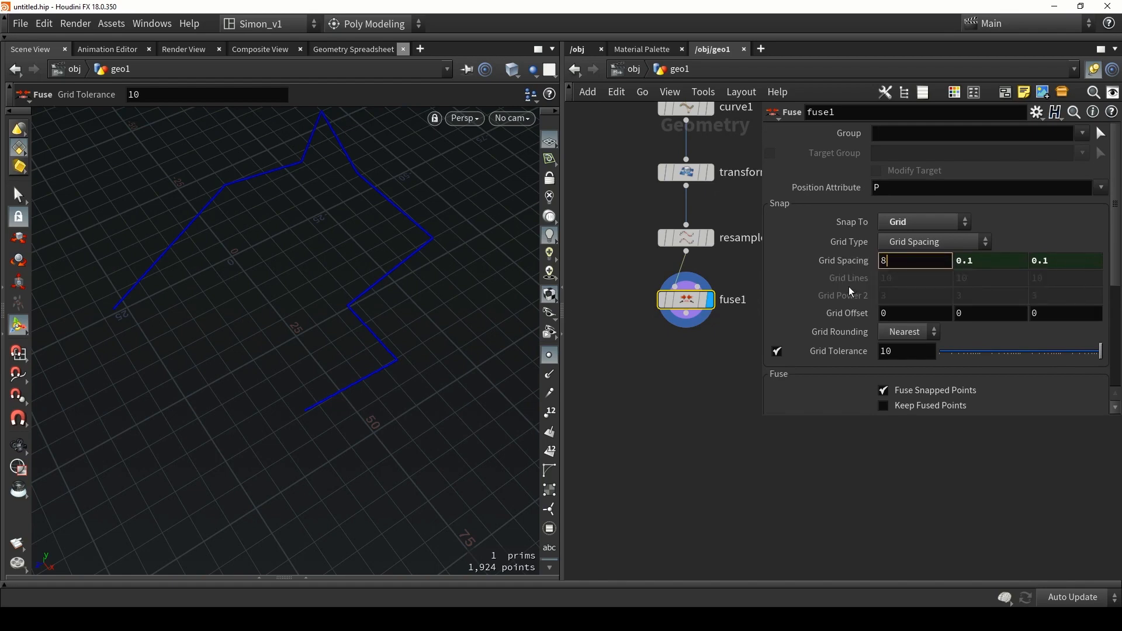
{"action": "key", "text": "Return"}
- Compare the grid-snapped line with the original by temporarily templating curve1
{"action": "mouse_move", "coordinate": [687, 304]}
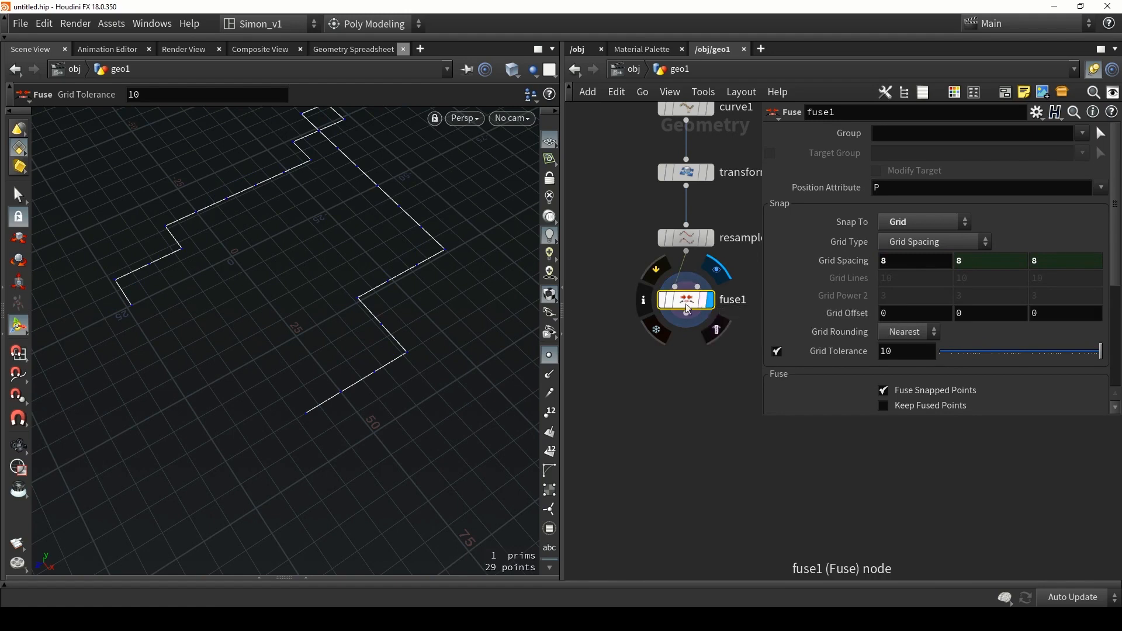
{"action": "left_click_drag", "start_coordinate": [368, 201], "coordinate": [344, 257], "text": "alt"}
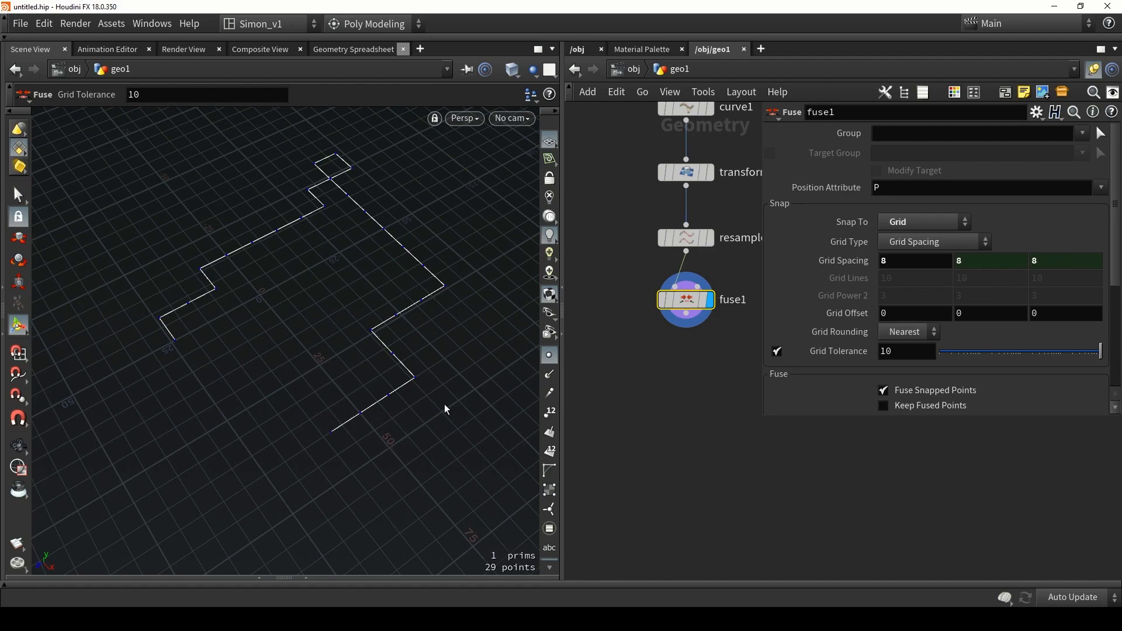
{"action": "mouse_move", "coordinate": [366, 318]}
{"action": "left_mouse_down", "text": "alt"}
{"action": "mouse_move", "coordinate": [354, 323]}
{"action": "mouse_move", "coordinate": [396, 321]}
{"action": "mouse_move", "coordinate": [472, 278]}
{"action": "mouse_move", "coordinate": [371, 316]}
{"action": "left_mouse_up", "text": "alt"}
{"action": "key", "text": "Return"}
{"action": "middle_click_drag", "start_coordinate": [628, 227], "coordinate": [618, 309]}
{"action": "left_click", "coordinate": [694, 193]}
{"action": "left_click_drag", "start_coordinate": [413, 209], "coordinate": [448, 225], "text": "alt"}
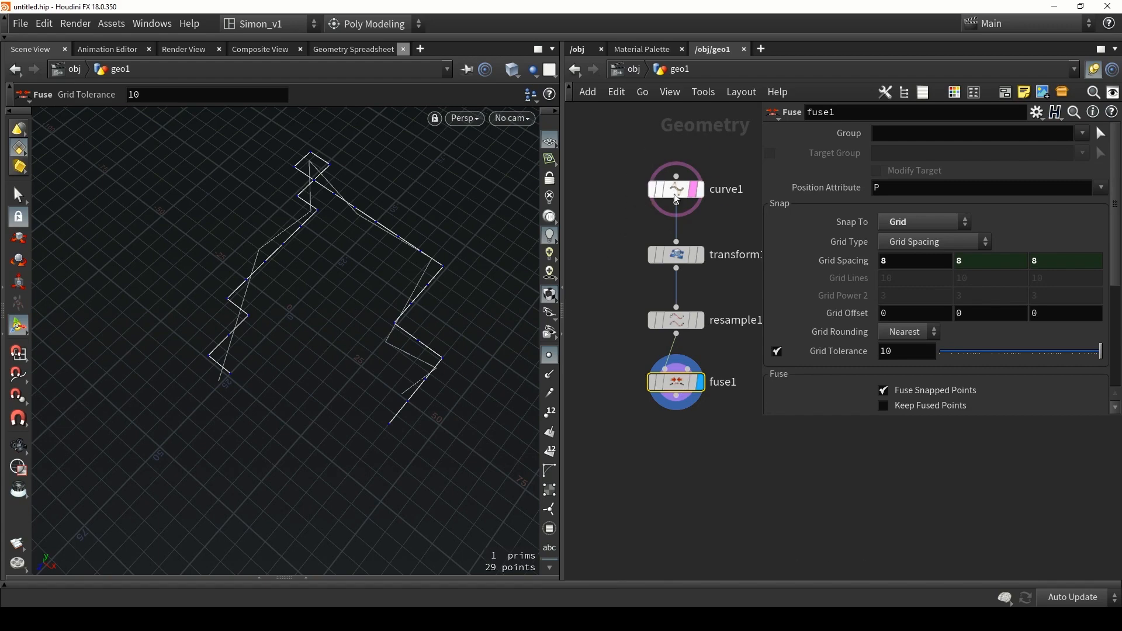
{"action": "left_click", "coordinate": [706, 219]}
{"action": "left_click_drag", "start_coordinate": [418, 262], "coordinate": [436, 262], "text": "alt"}
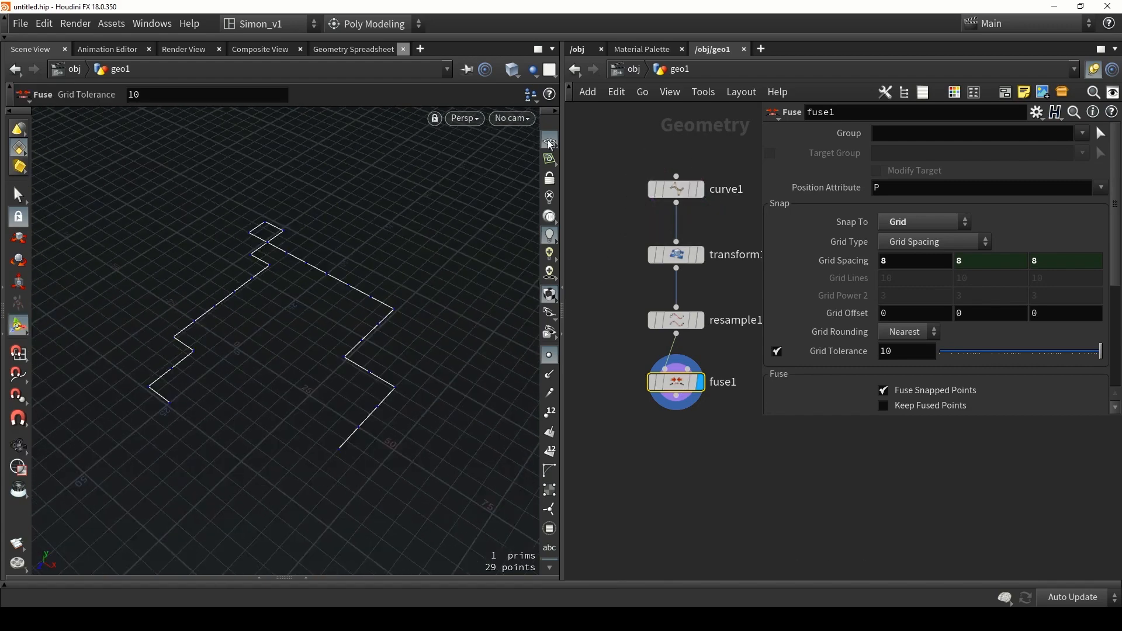
- Hide the viewport's reference grid, and add a displayed Null node wired below fuse1
{"action": "left_click", "coordinate": [550, 142]}
{"action": "middle_click_drag", "start_coordinate": [703, 469], "coordinate": [703, 404]}
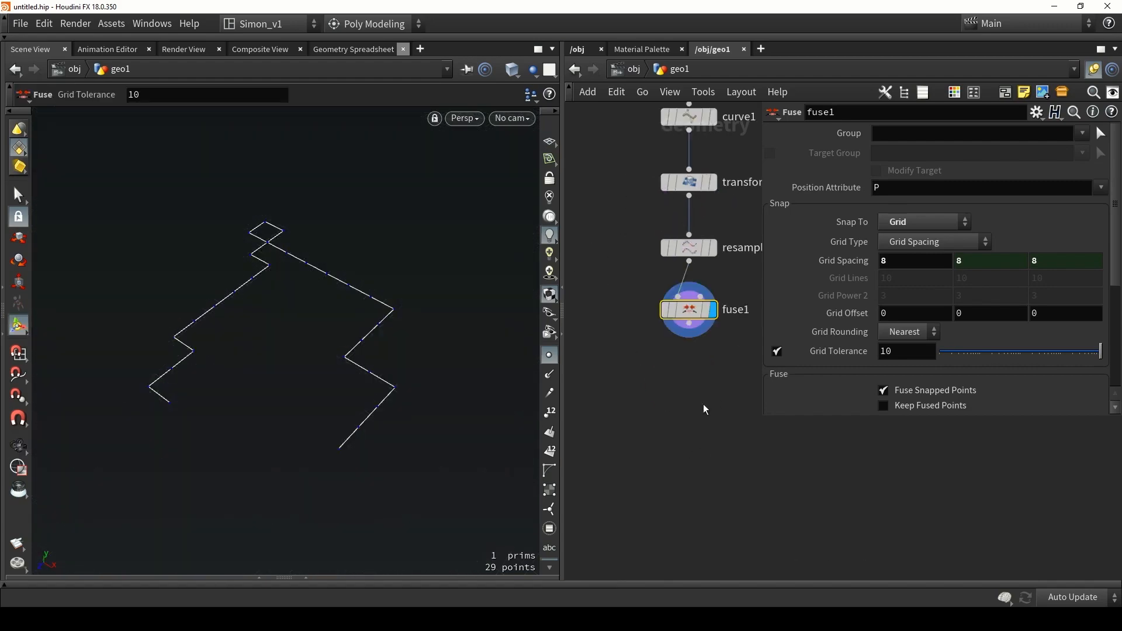
{"action": "key", "text": "Tab"}
{"action": "type", "text": "nul"}
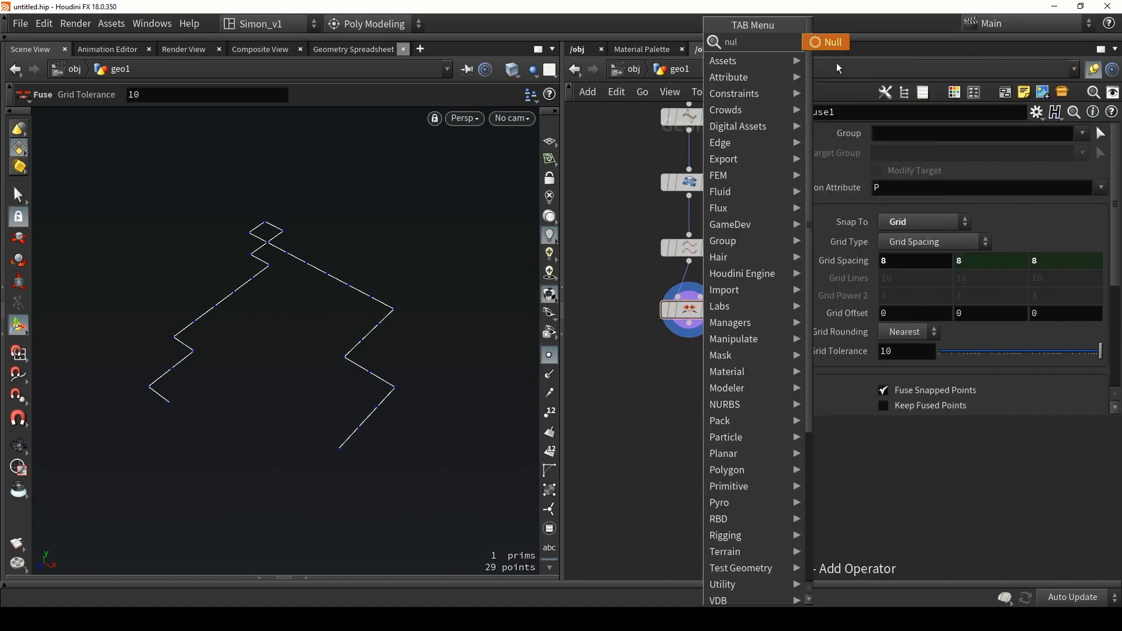
{"action": "left_click", "coordinate": [829, 42]}
{"action": "left_click", "coordinate": [679, 376]}
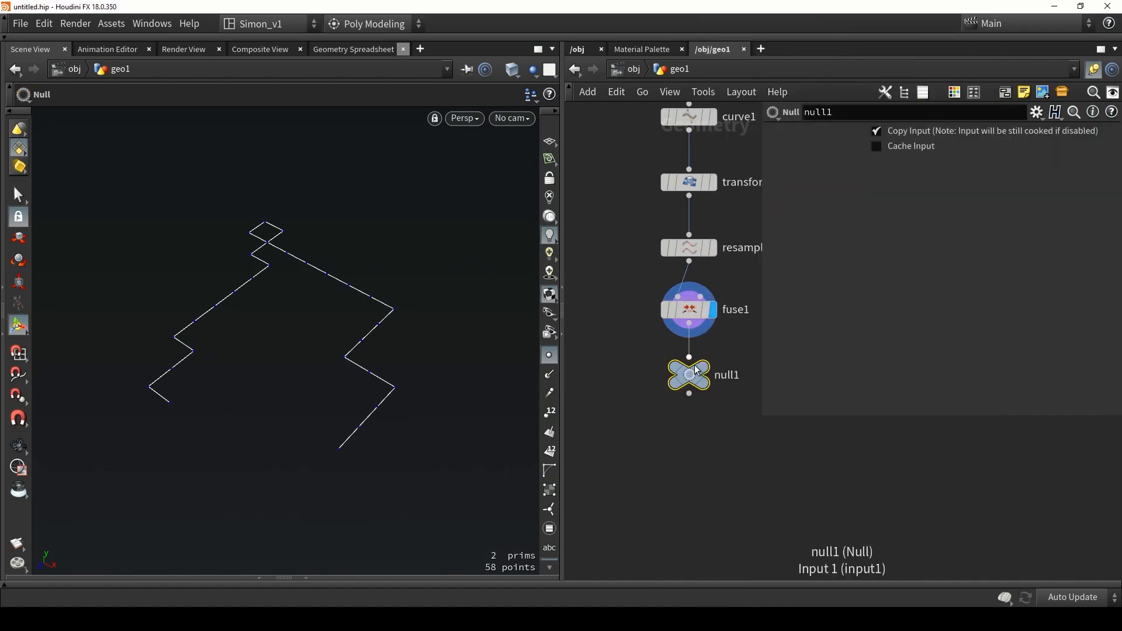
{"action": "middle_click_drag", "start_coordinate": [723, 432], "coordinate": [674, 393]}
- Rename the Null node as OUT_Snapped_line
{"action": "scroll", "coordinate": [656, 348], "scroll_direction": "down", "scroll_amount": 1}
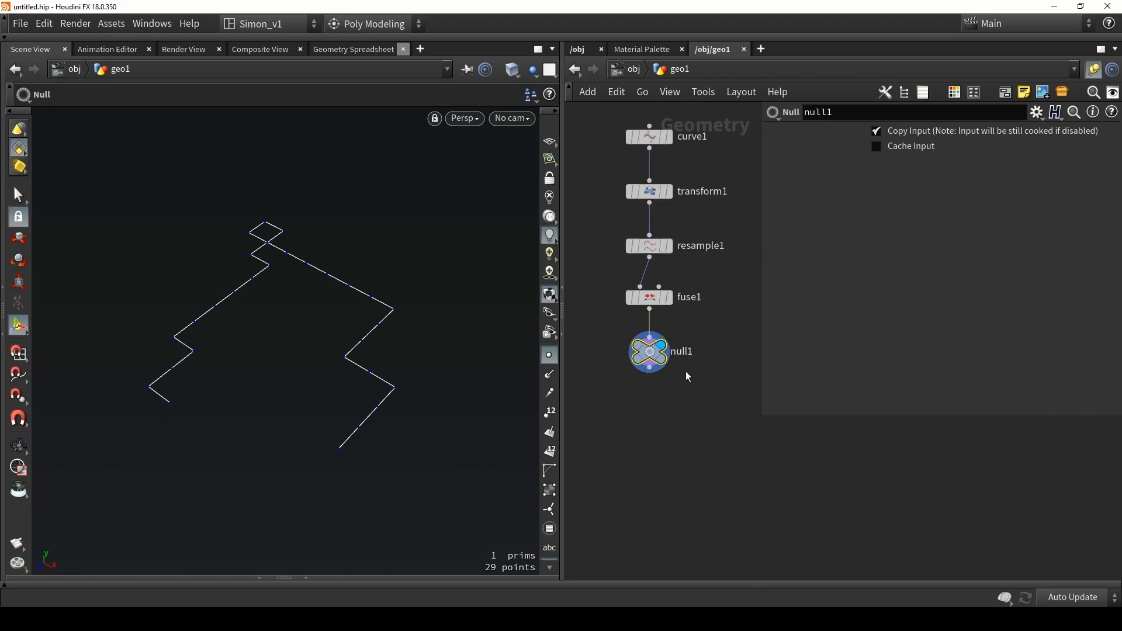
{"action": "double_click", "coordinate": [679, 353]}
{"action": "type", "text": "OUT_Snap"}
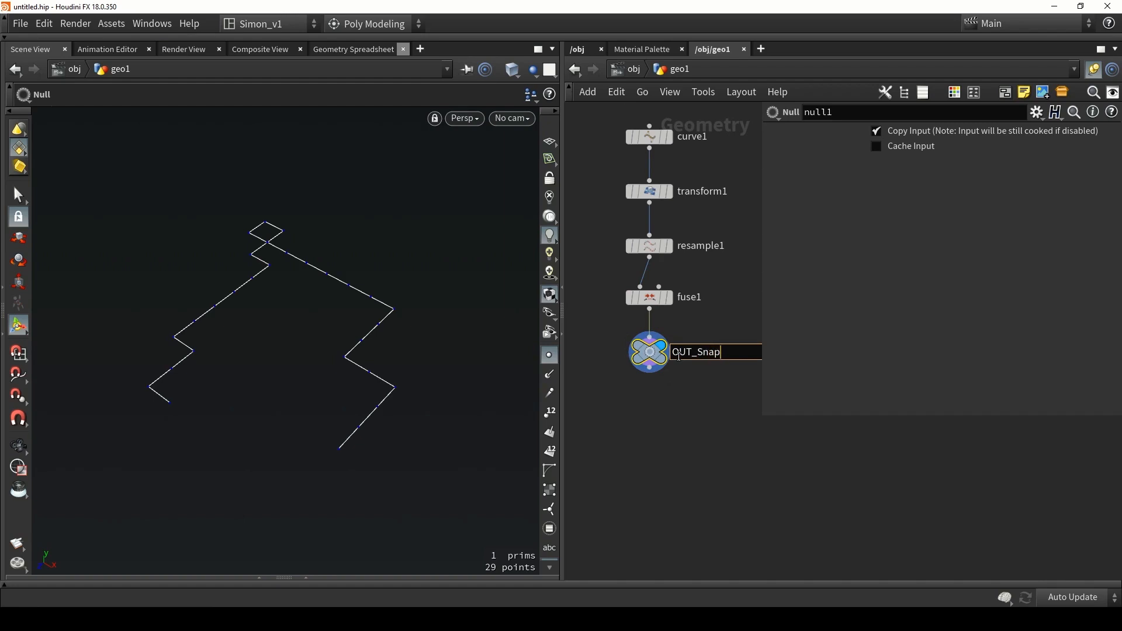
{"action": "type", "text": "ped_line"}
{"action": "key", "text": "Return"}
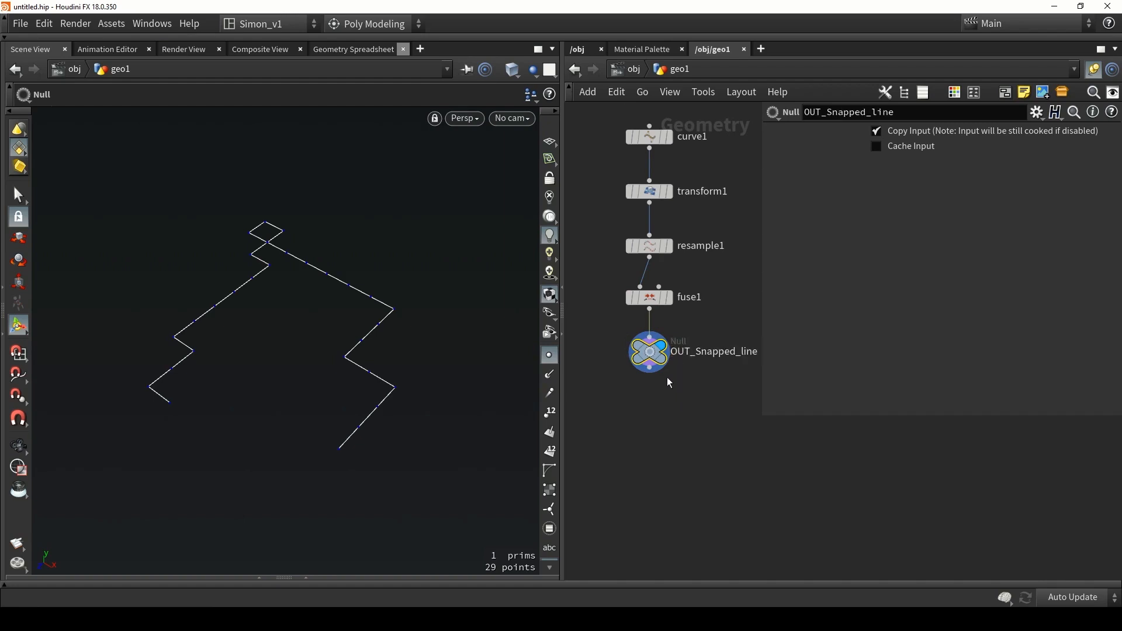
{"action": "left_click_drag", "start_coordinate": [651, 353], "coordinate": [651, 354]}
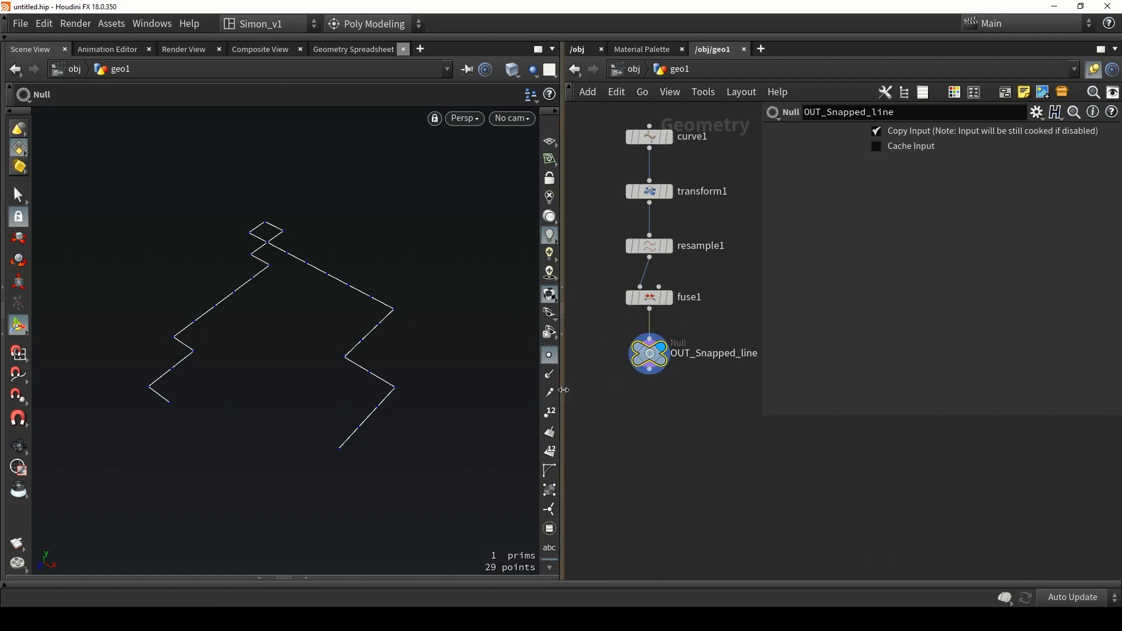
- Widen the network editor and place a Grid node beside OUT_Snapped_line
{"action": "left_click_drag", "start_coordinate": [564, 390], "coordinate": [475, 385]}
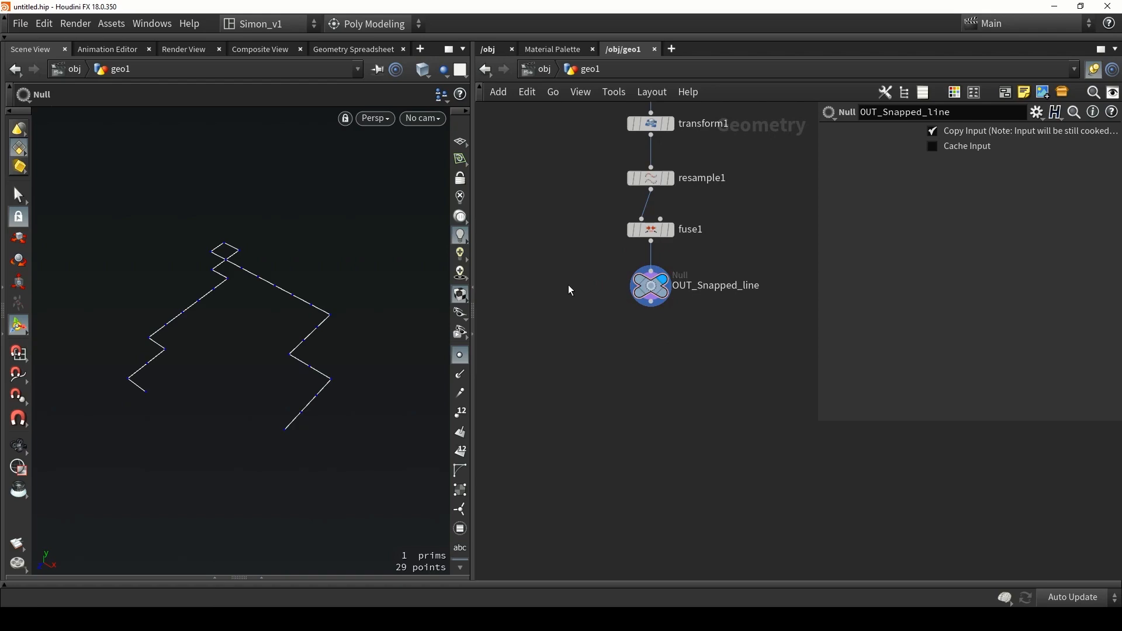
{"action": "key", "text": "Tab"}
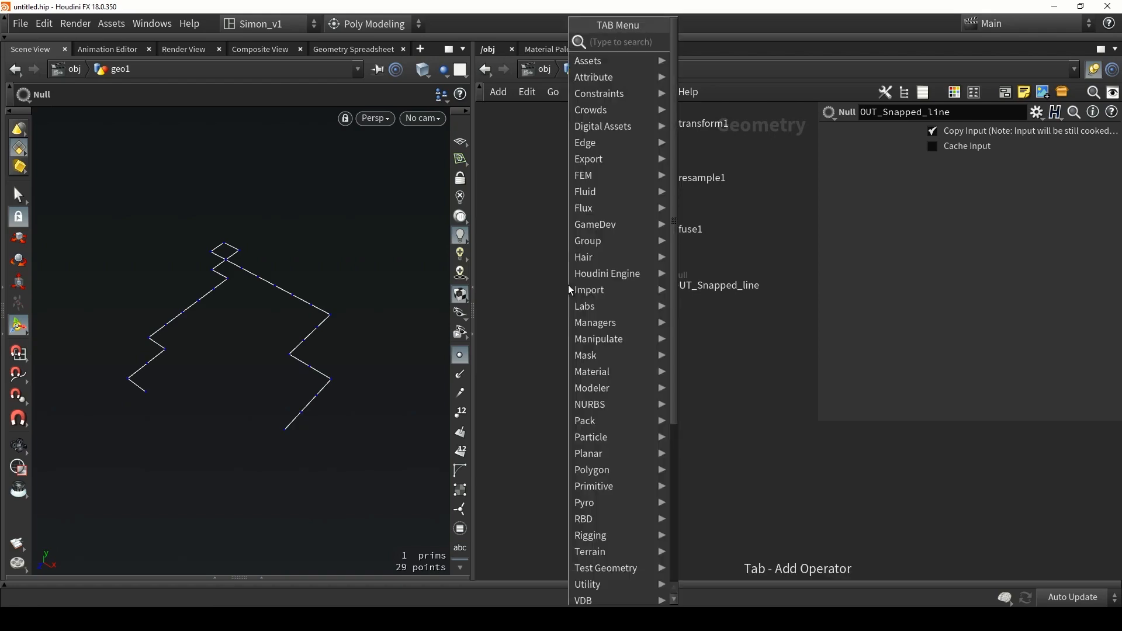
{"action": "type", "text": "null"}
{"action": "key", "text": "Return"}
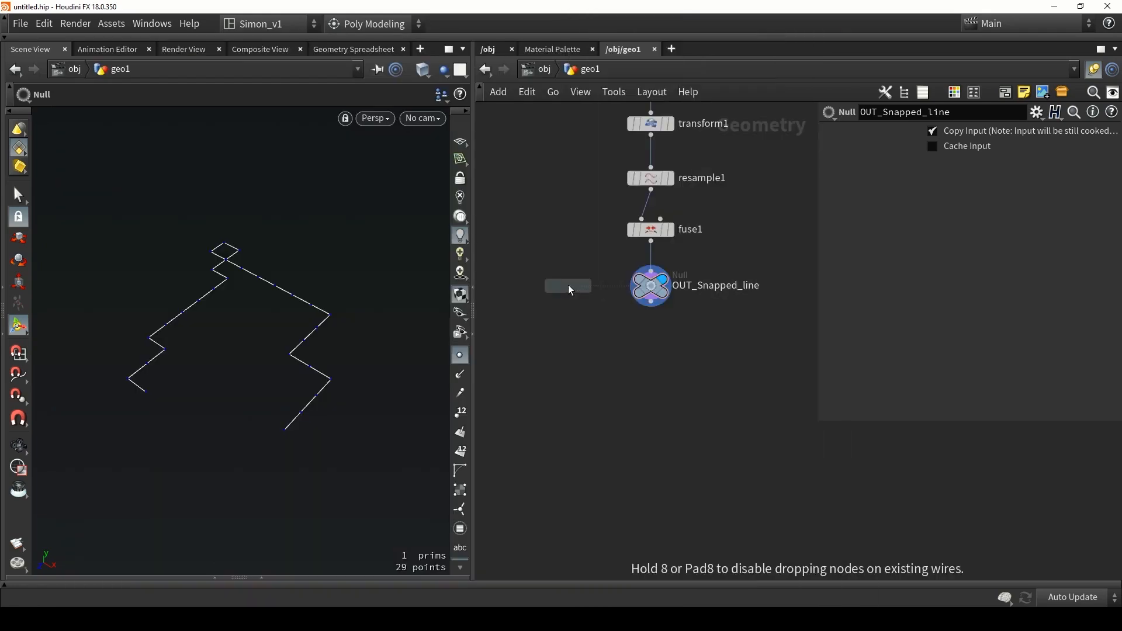
{"action": "left_click", "coordinate": [568, 286]}
- Add a Copy to Points node, wire grid1 into its first input and OUT_Snapped_line into its second, and display it
{"action": "key", "text": "Tab"}
{"action": "type", "text": "c"}
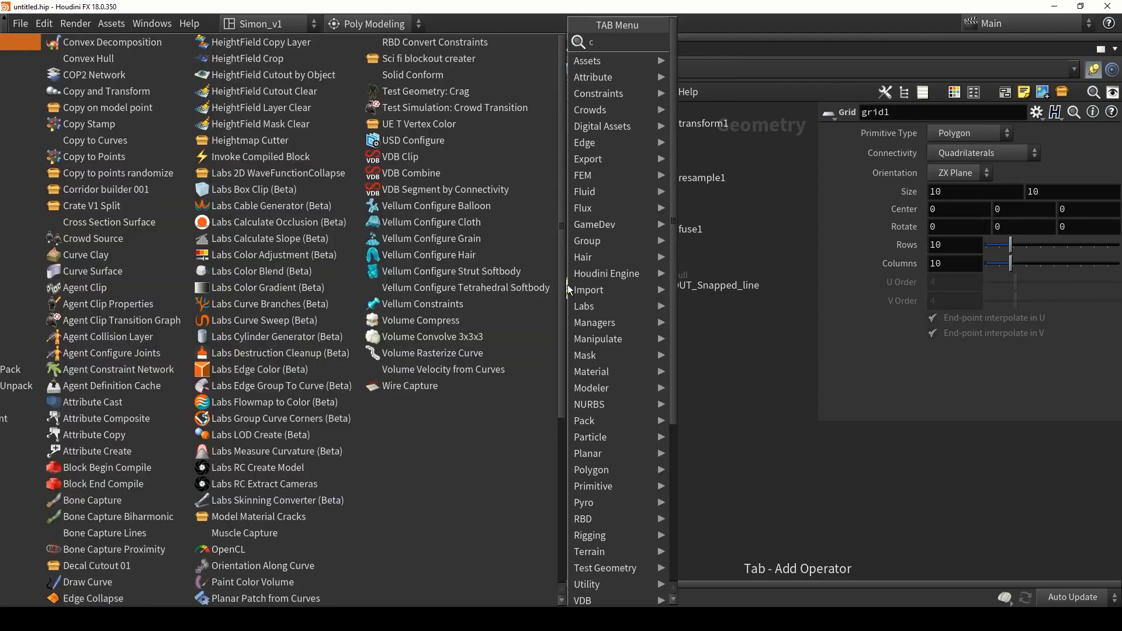
{"action": "type", "text": "opy"}
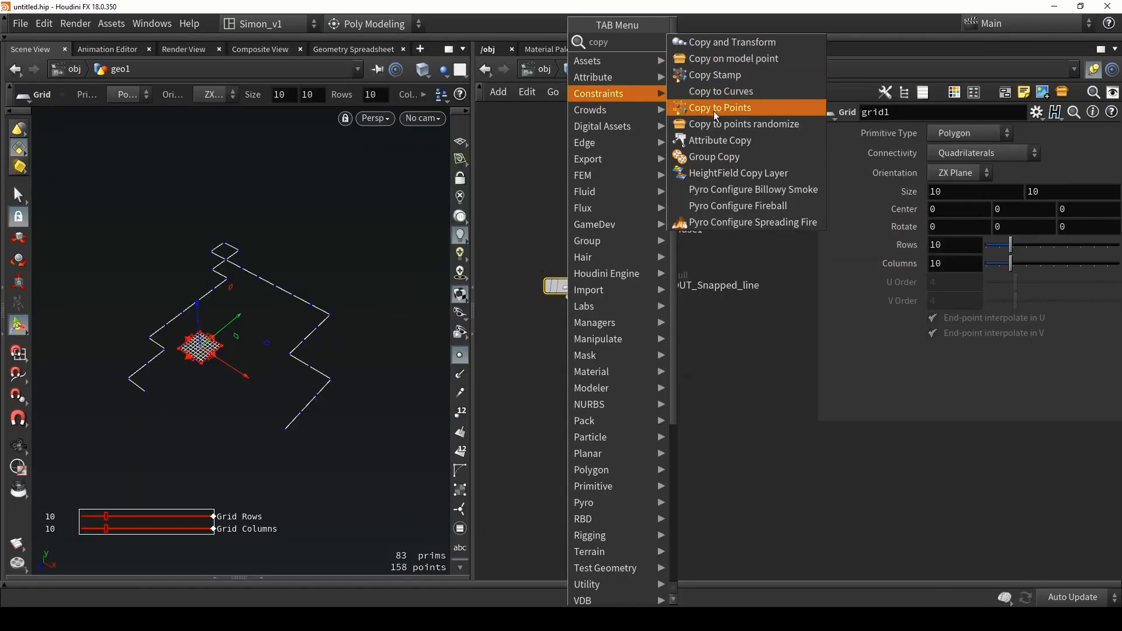
{"action": "left_click", "coordinate": [716, 108]}
{"action": "left_click", "coordinate": [626, 331]}
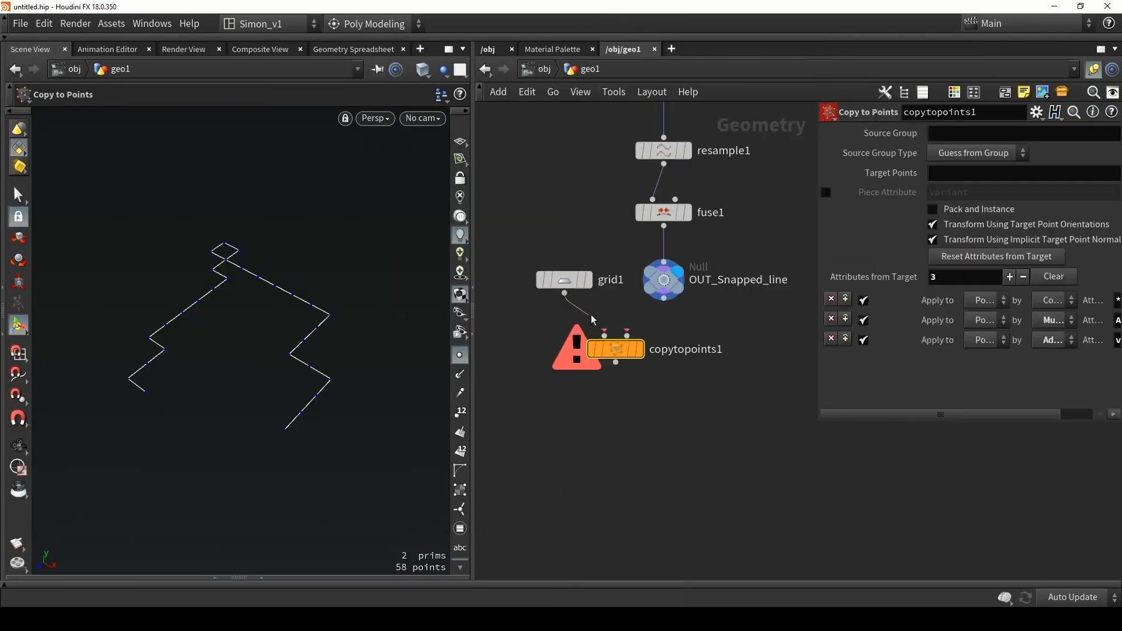
{"action": "left_click", "coordinate": [627, 333]}
{"action": "left_click", "coordinate": [664, 299]}
{"action": "left_click", "coordinate": [643, 349]}
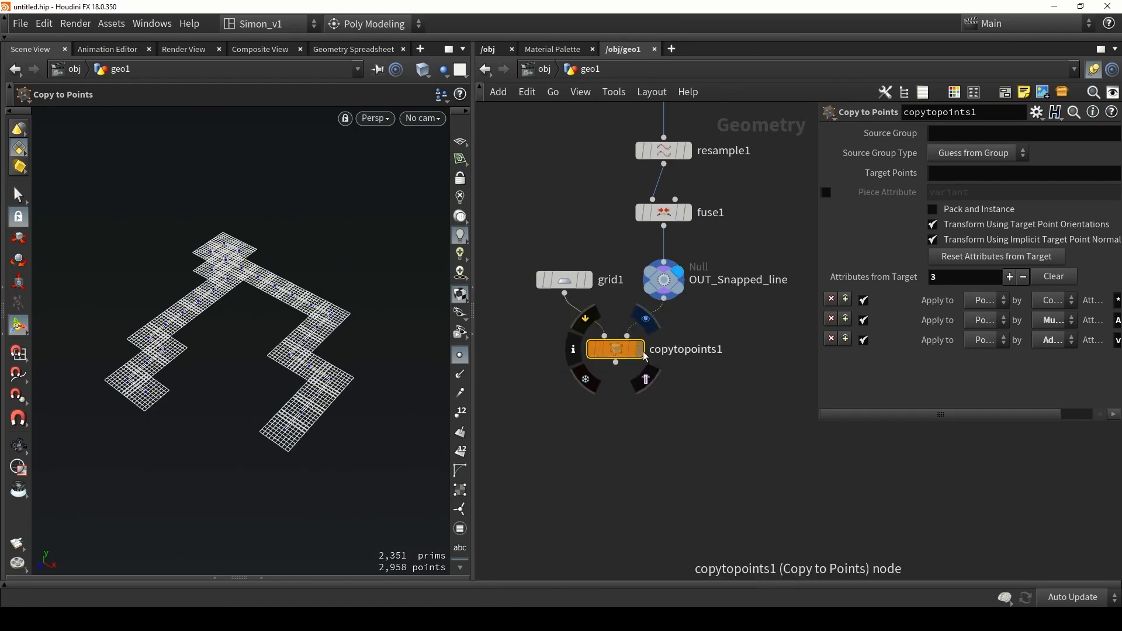
{"action": "left_click", "coordinate": [641, 352]}
{"action": "left_click_drag", "start_coordinate": [624, 350], "coordinate": [630, 368]}
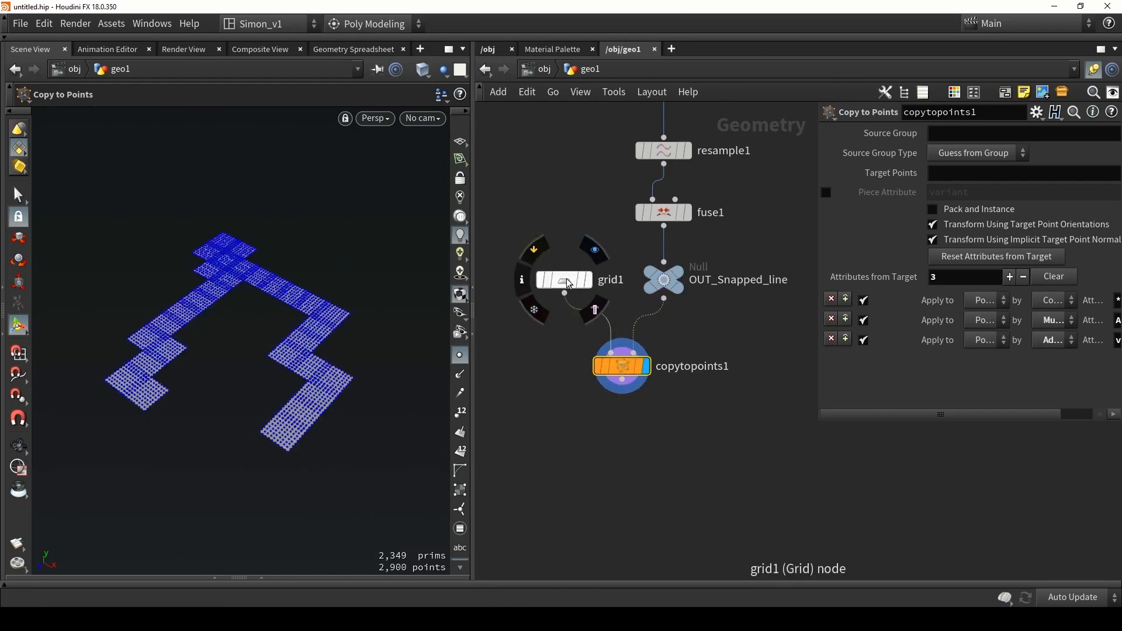
{"action": "left_click_drag", "start_coordinate": [570, 284], "coordinate": [548, 295]}
- Check fuse1's grid spacing and set grid1's size to 8 by 8
{"action": "left_click", "coordinate": [666, 213]}
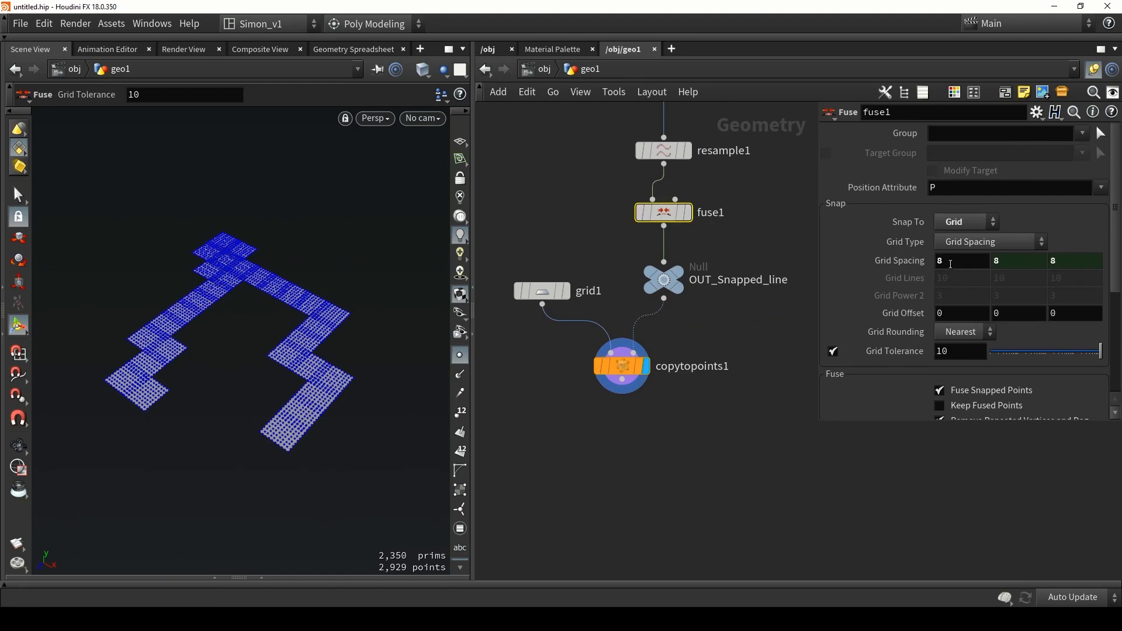
{"action": "left_click", "coordinate": [542, 291]}
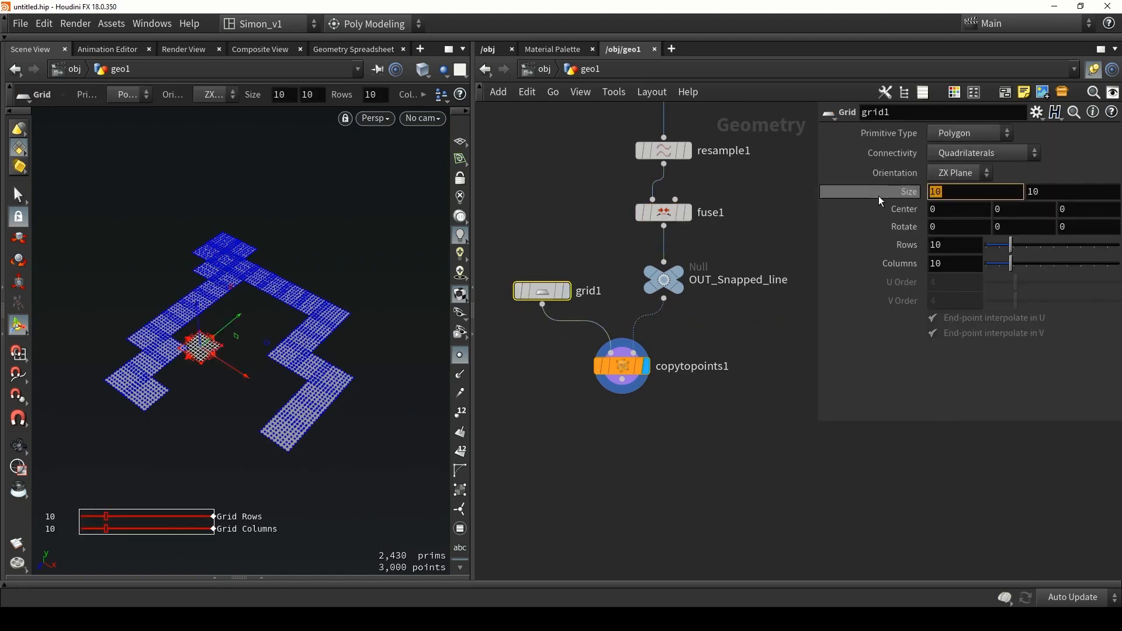
{"action": "type", "text": "8"}
{"action": "key", "text": "Tab"}
{"action": "type", "text": "8"}
{"action": "key", "text": "Return"}
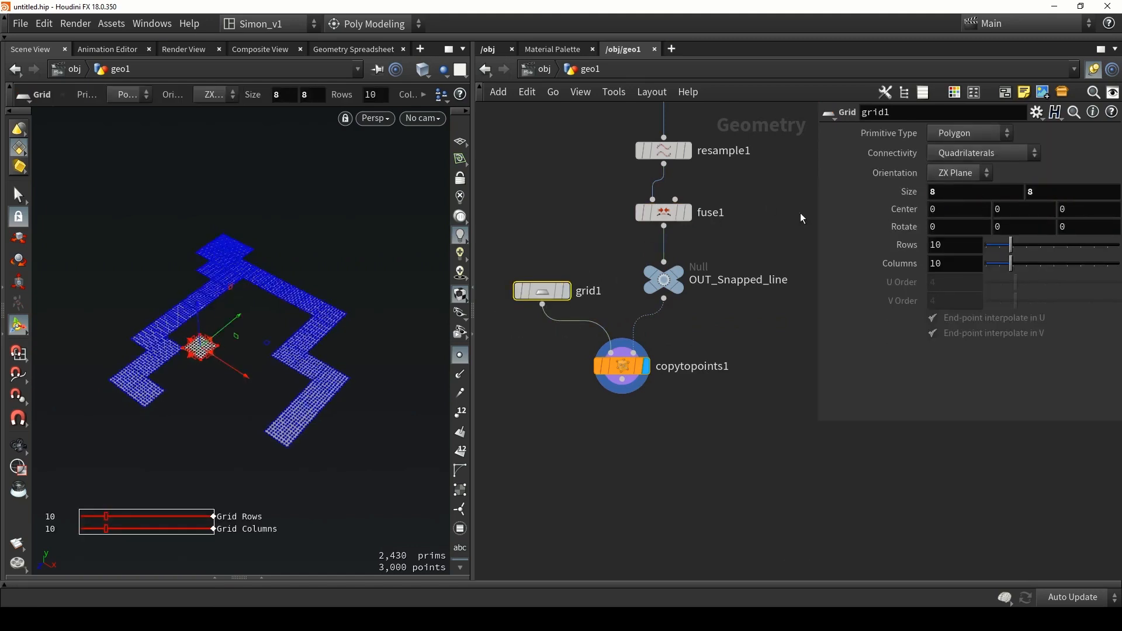
- Turn off point display in the viewport and inspect how the copied tiles join along the path
{"action": "left_click", "coordinate": [461, 359]}
{"action": "left_click_drag", "start_coordinate": [321, 318], "coordinate": [243, 326], "text": "alt"}
{"action": "right_click_drag", "start_coordinate": [243, 326], "coordinate": [327, 300], "text": "alt"}
{"action": "key", "text": "shift+w"}
{"action": "left_click_drag", "start_coordinate": [280, 326], "coordinate": [278, 341], "text": "alt"}
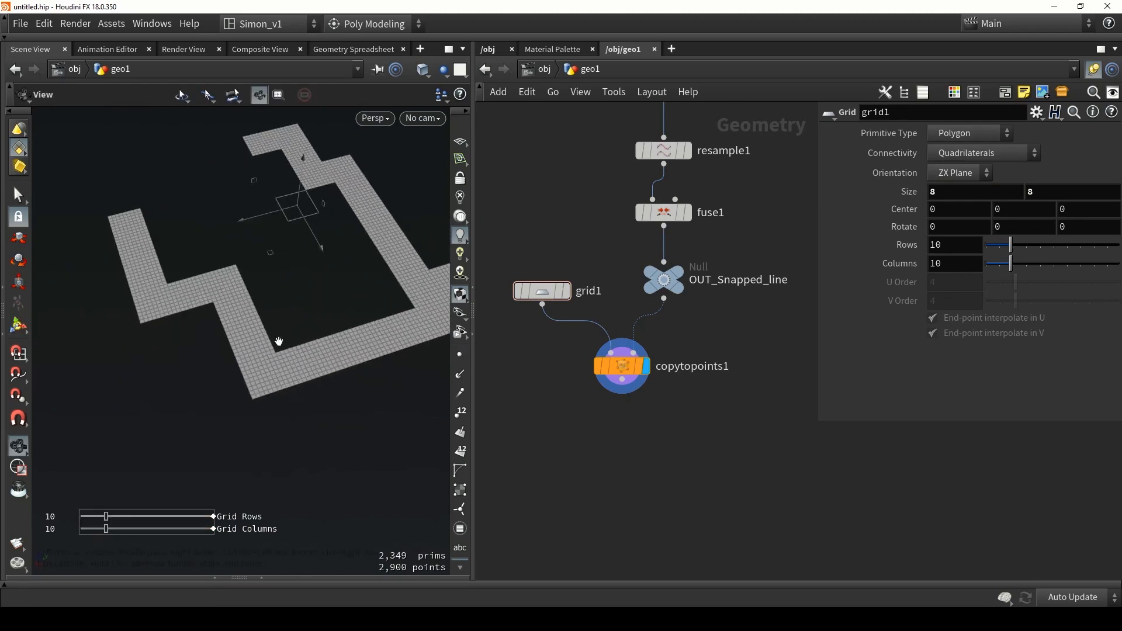
{"action": "right_click_drag", "start_coordinate": [278, 340], "coordinate": [243, 318], "text": "alt"}
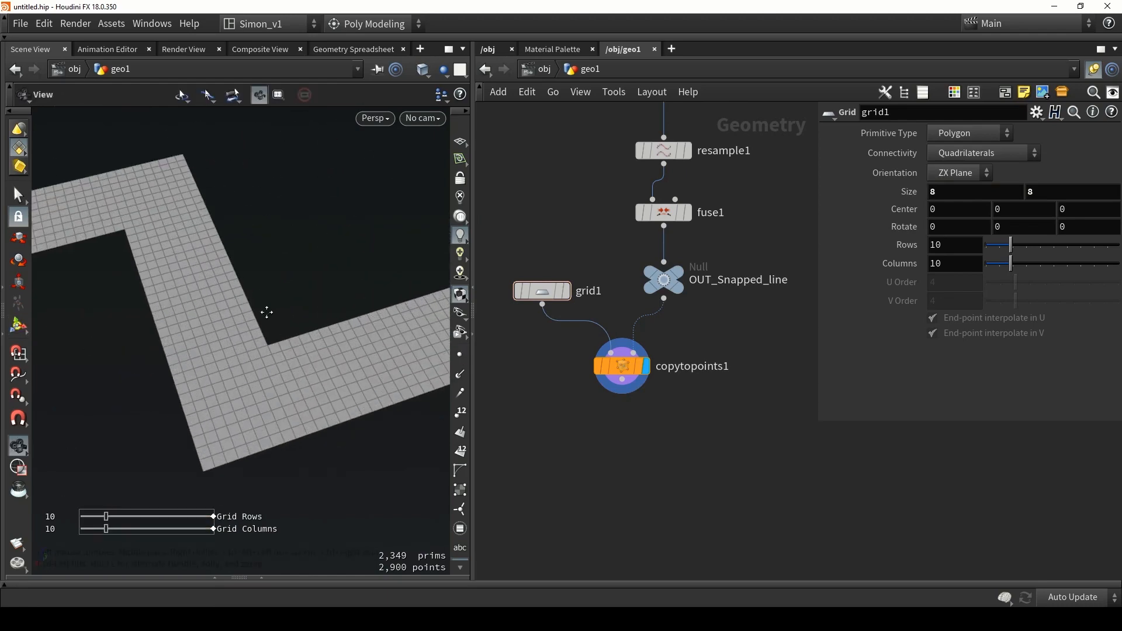
{"action": "middle_click_drag", "start_coordinate": [351, 298], "coordinate": [146, 318], "text": "alt"}
{"action": "left_click_drag", "start_coordinate": [146, 318], "coordinate": [251, 310], "text": "alt"}
{"action": "right_click_drag", "start_coordinate": [252, 310], "coordinate": [228, 316], "text": "alt"}
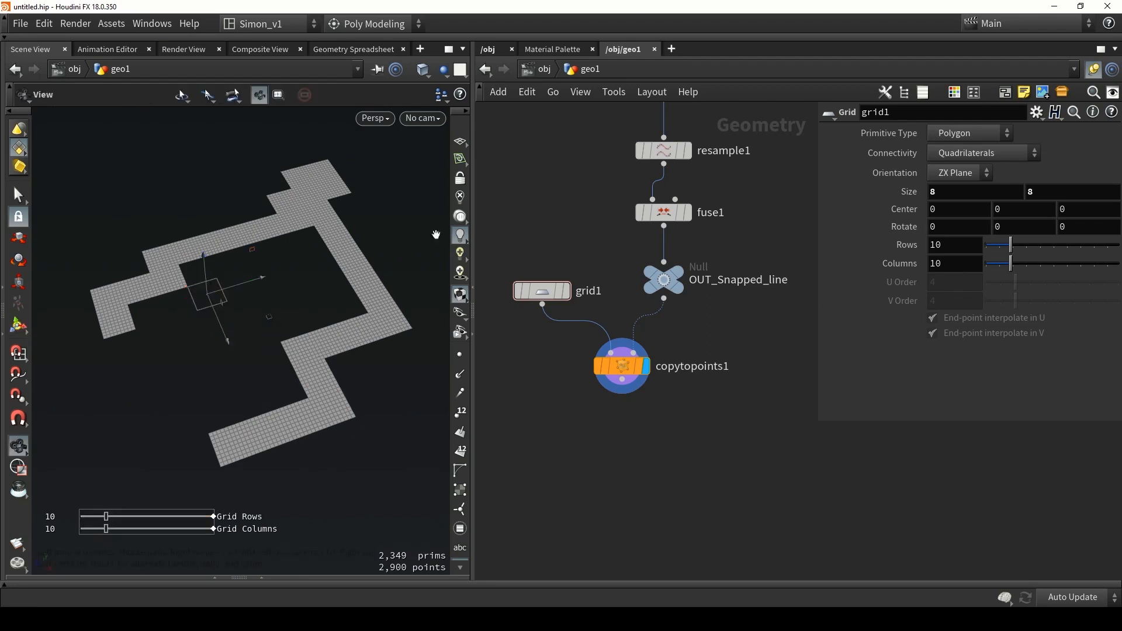
{"action": "key", "text": "h"}
- Reshape curve1 by moving several of its control points, including the end point, to reroute the tiled path
{"action": "left_click", "coordinate": [649, 242]}
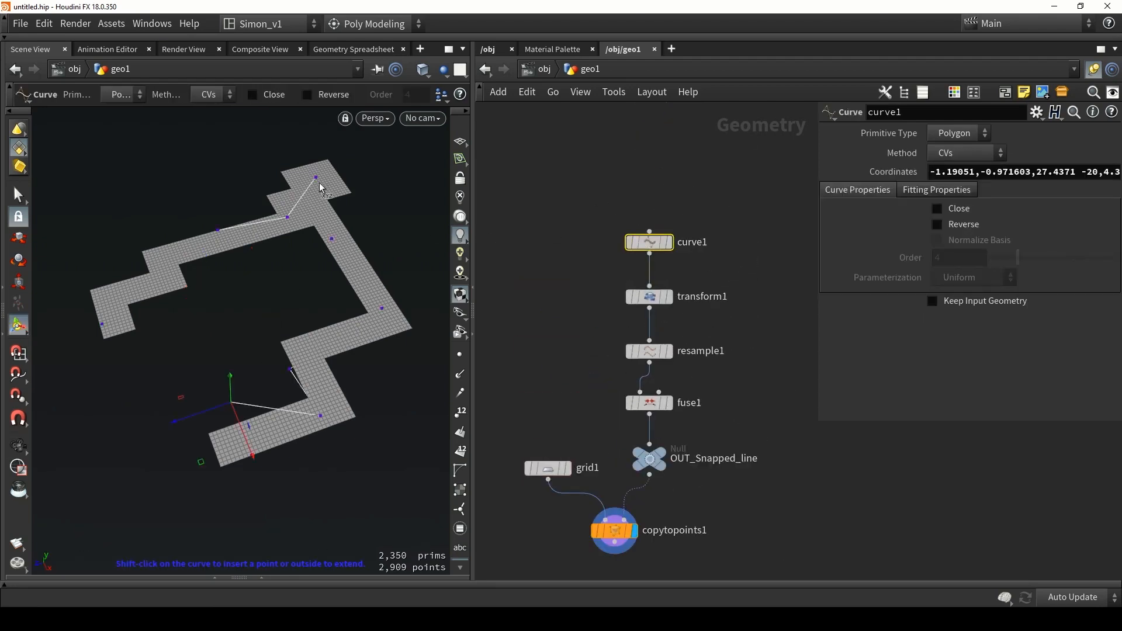
{"action": "left_click_drag", "start_coordinate": [318, 178], "coordinate": [309, 243]}
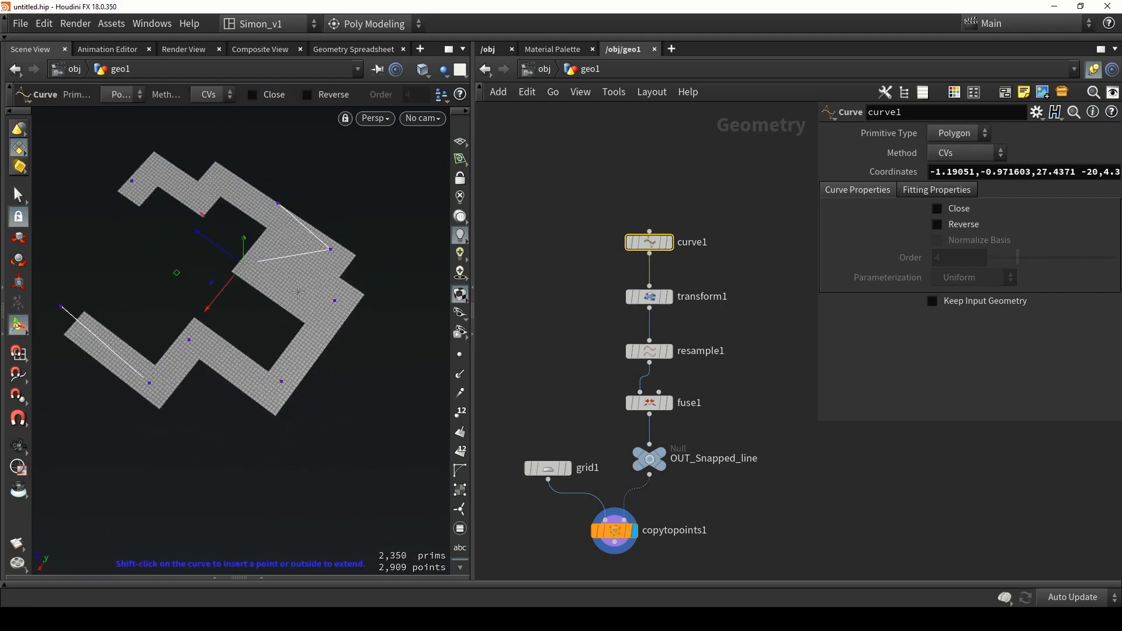
{"action": "left_click_drag", "start_coordinate": [298, 292], "coordinate": [245, 374], "text": "alt"}
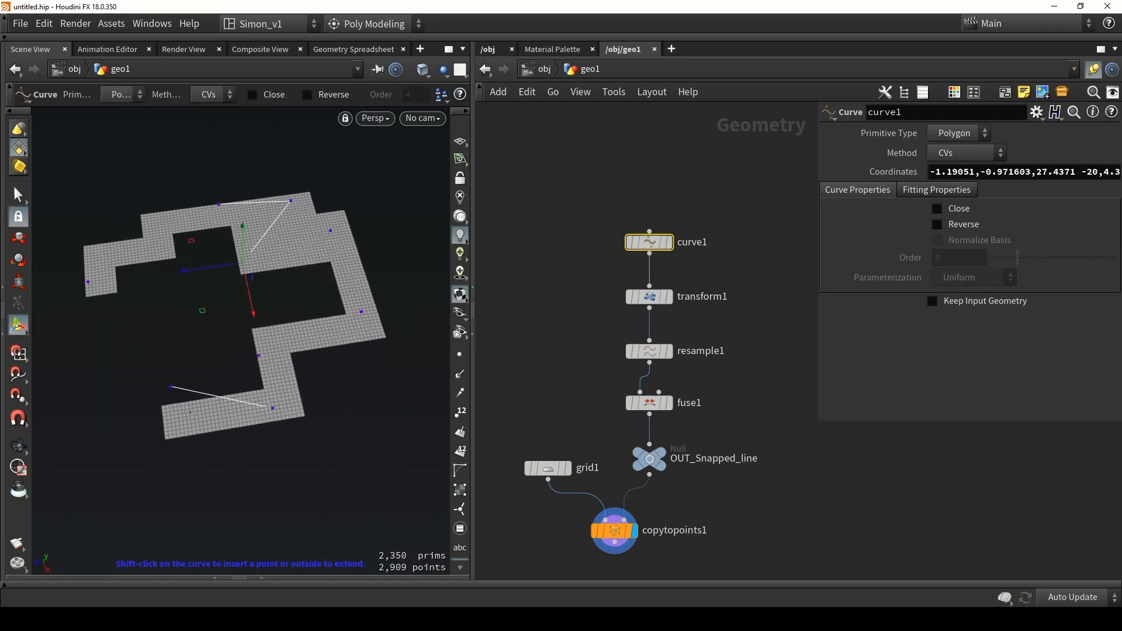
{"action": "left_click", "coordinate": [169, 387]}
{"action": "left_click_drag", "start_coordinate": [129, 446], "coordinate": [106, 276]}
{"action": "left_click_drag", "start_coordinate": [184, 347], "coordinate": [205, 325], "text": "alt"}
{"action": "key", "text": "Return"}
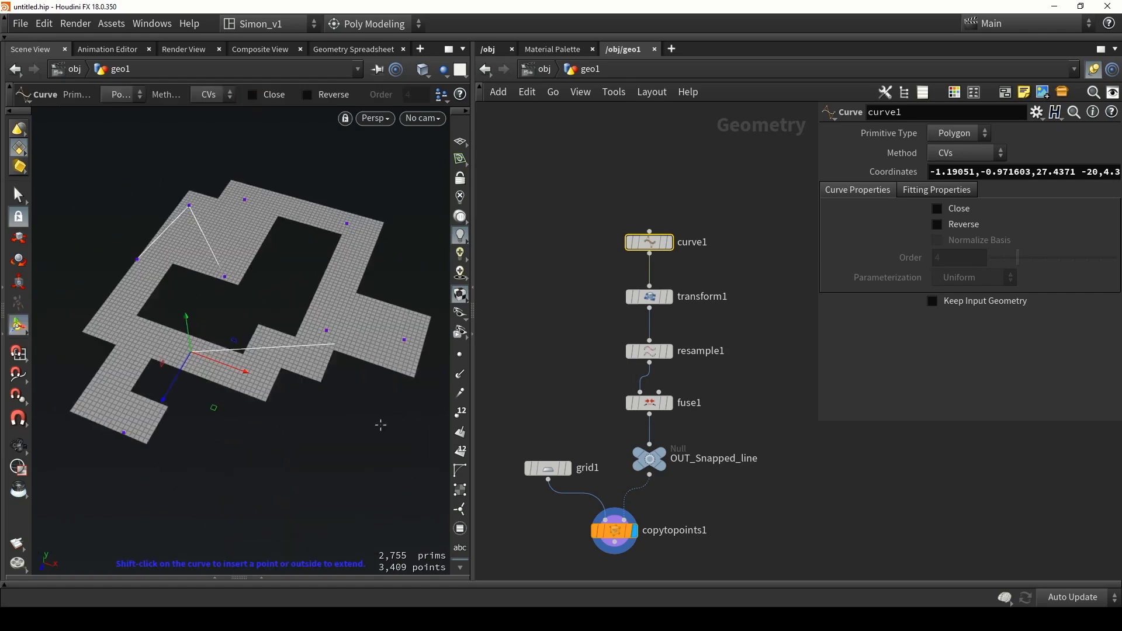
{"action": "right_click_drag", "start_coordinate": [318, 390], "coordinate": [212, 184], "text": "alt"}
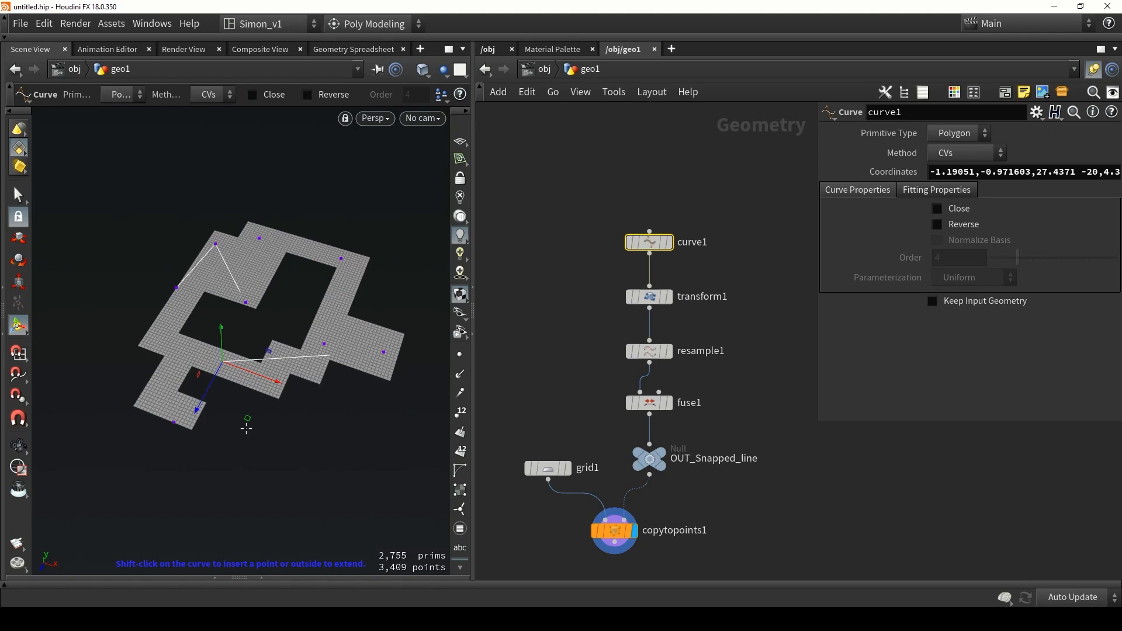
{"action": "left_click_drag", "start_coordinate": [246, 428], "coordinate": [238, 371], "text": "alt"}
- Set grid1's rows and columns to 9 each
{"action": "scroll", "coordinate": [546, 321], "scroll_direction": "down", "scroll_amount": 3}
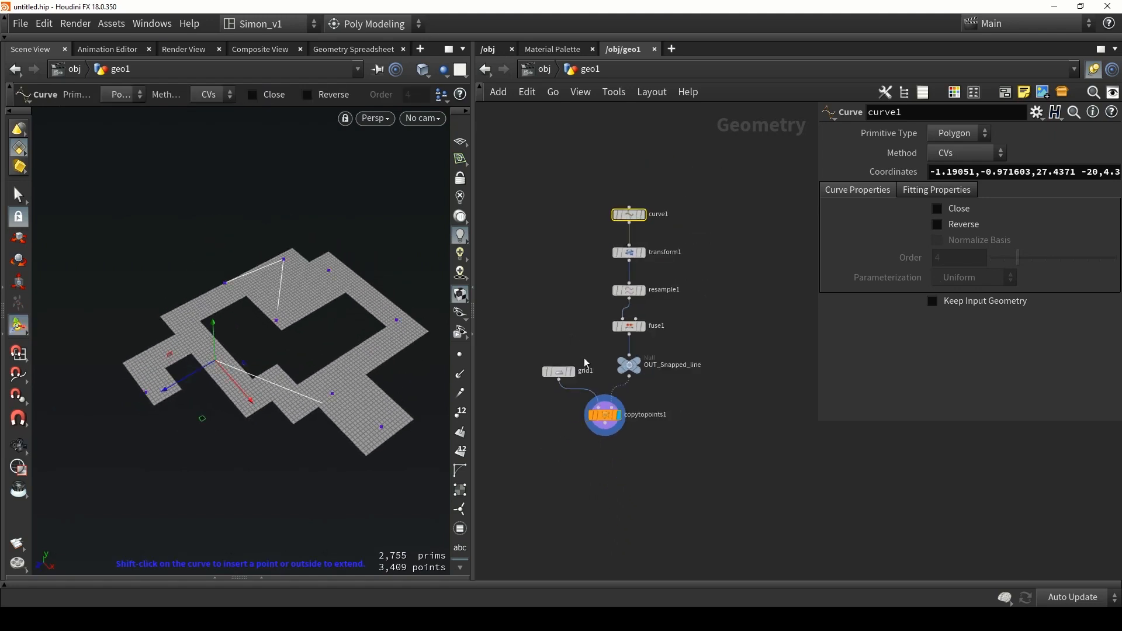
{"action": "scroll", "coordinate": [602, 416], "scroll_direction": "up", "scroll_amount": 3}
{"action": "left_click_drag", "start_coordinate": [606, 413], "coordinate": [630, 409]}
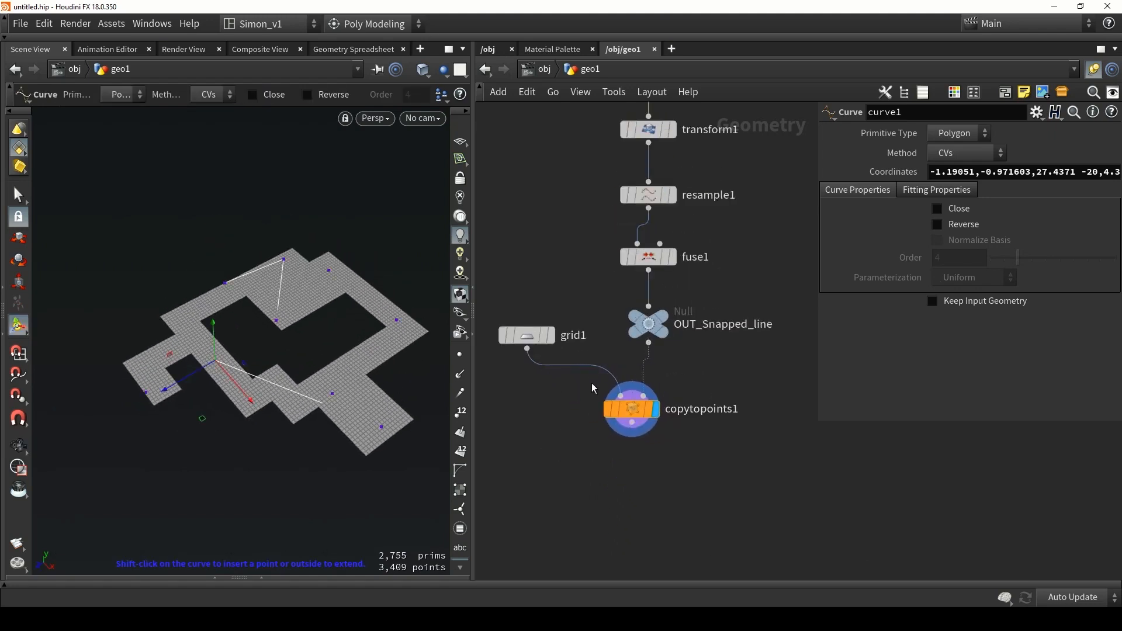
{"action": "left_click", "coordinate": [528, 343]}
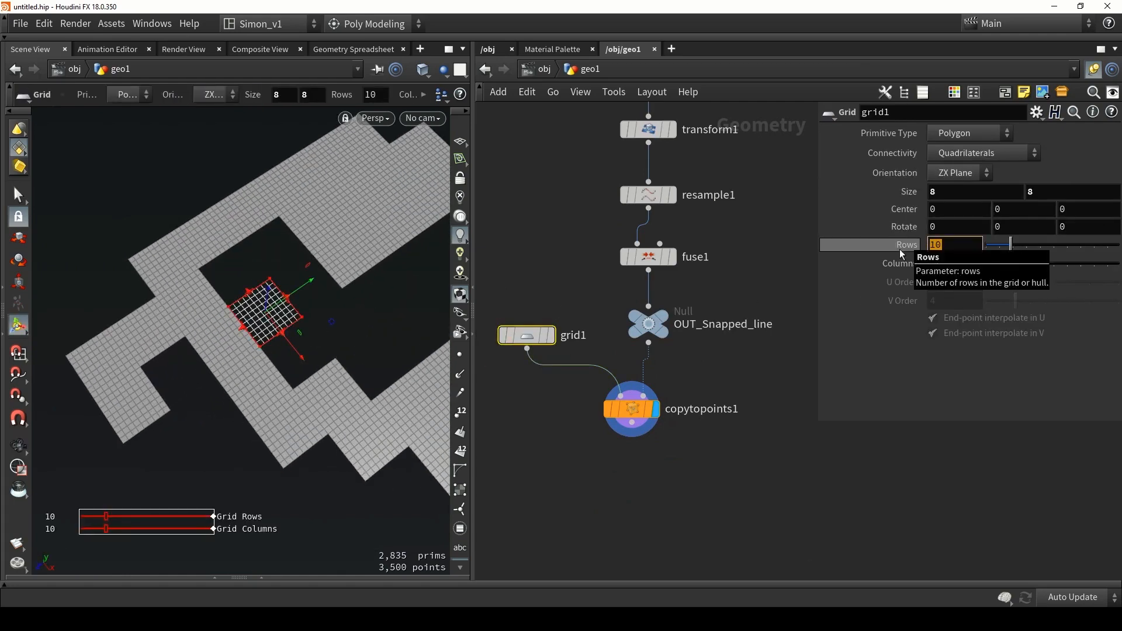
{"action": "type", "text": "9"}
{"action": "key", "text": "Tab"}
{"action": "type", "text": "9"}
{"action": "key", "text": "Return"}
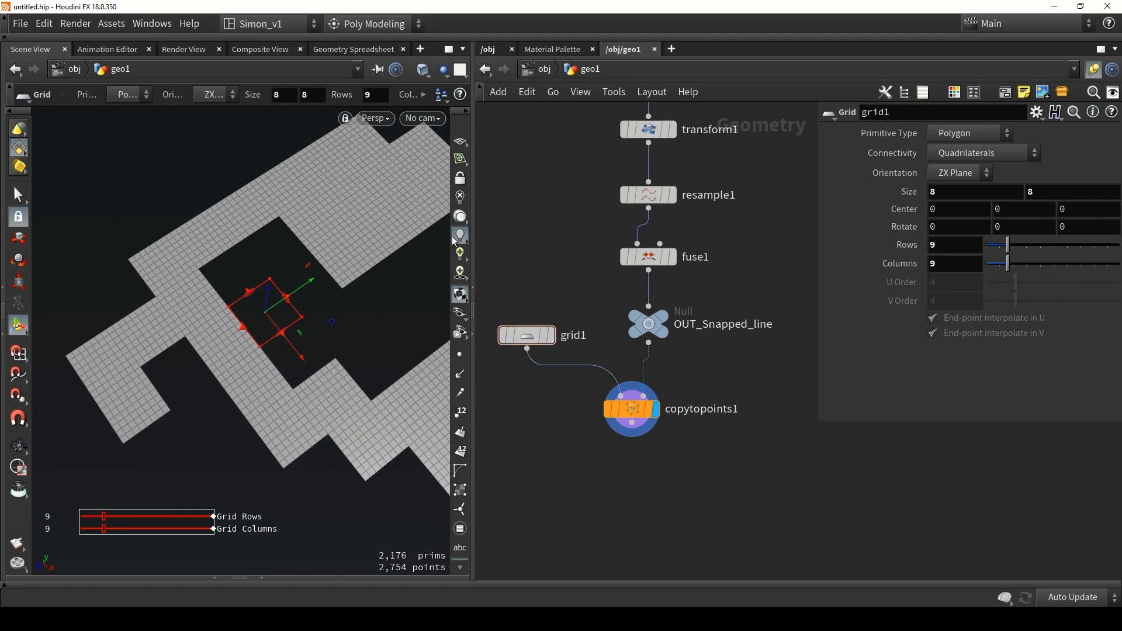
- Show the viewport's reference grid and compare the tile divisions with it and with grid1's size, rows and columns
{"action": "left_click", "coordinate": [460, 140]}
{"action": "left_click_drag", "start_coordinate": [245, 273], "coordinate": [128, 396], "text": "alt"}
{"action": "right_click_drag", "start_coordinate": [128, 395], "coordinate": [238, 396], "text": "alt"}
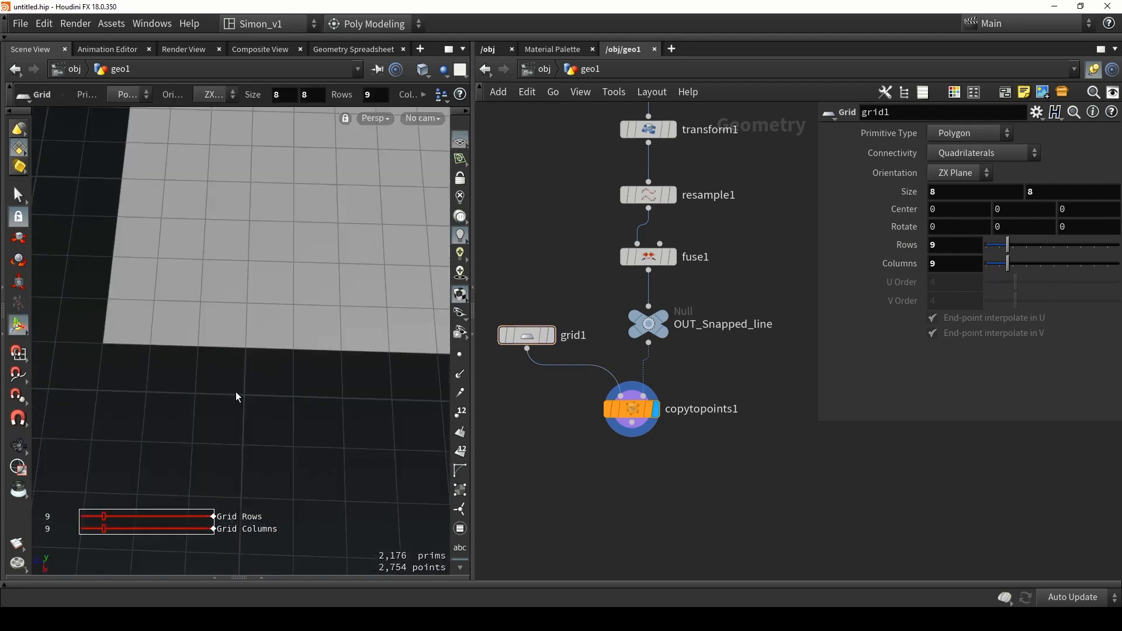
{"action": "left_click_drag", "start_coordinate": [237, 396], "coordinate": [195, 368], "text": "alt"}
{"action": "key", "text": "Return"}
{"action": "left_click_drag", "start_coordinate": [951, 189], "coordinate": [906, 195]}
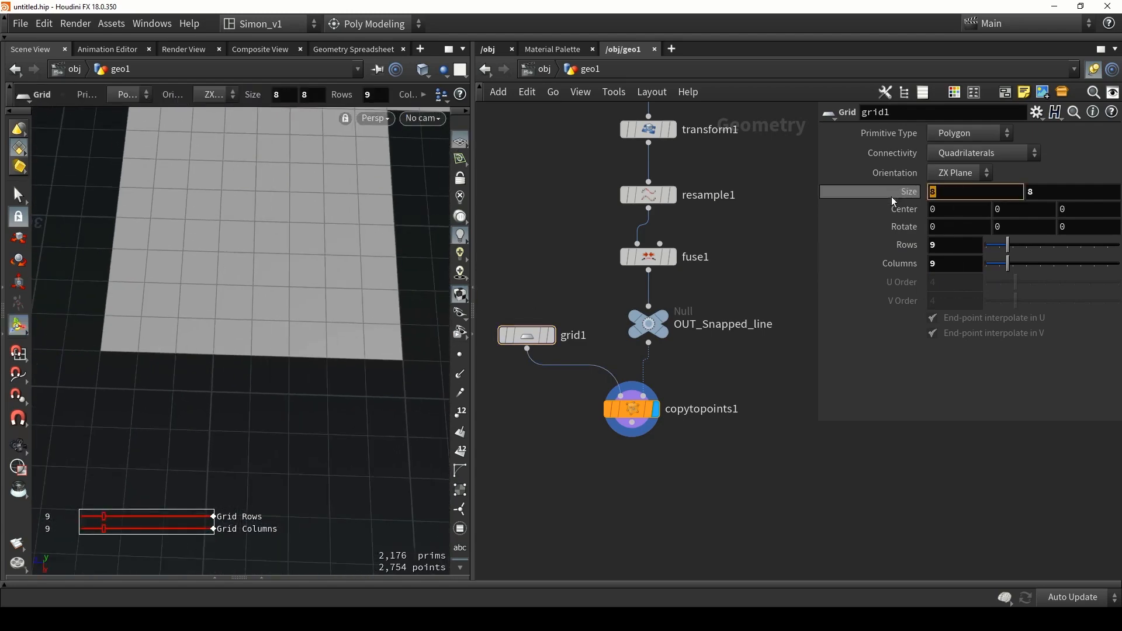
{"action": "left_click", "coordinate": [527, 341]}
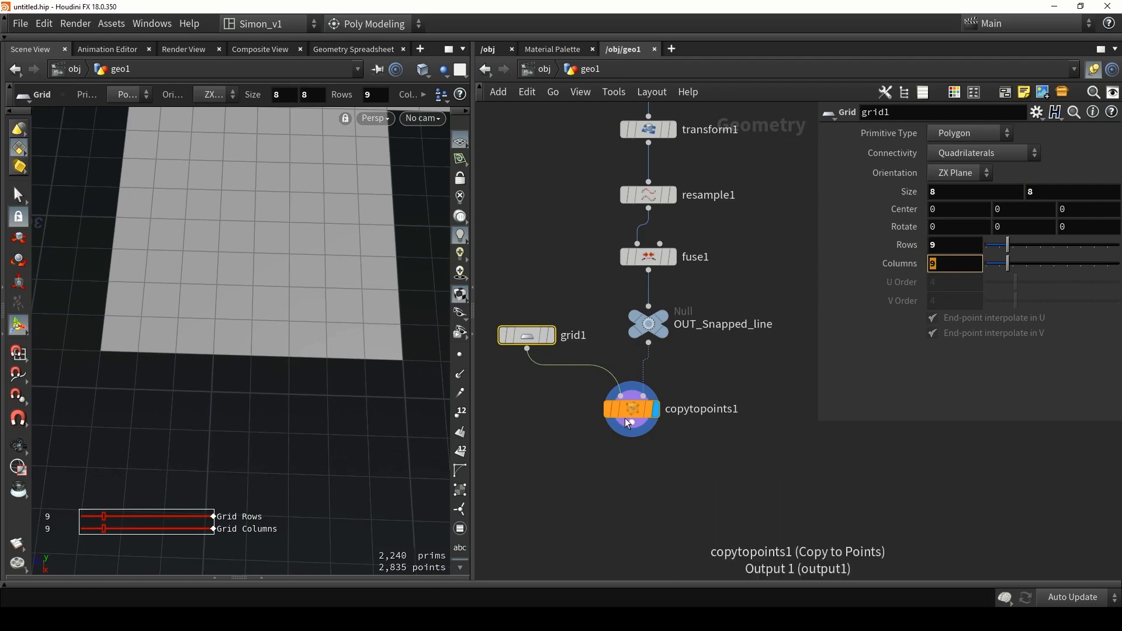
- Add a displayed Fuse node wired below copytopoints1
{"action": "left_click", "coordinate": [640, 408]}
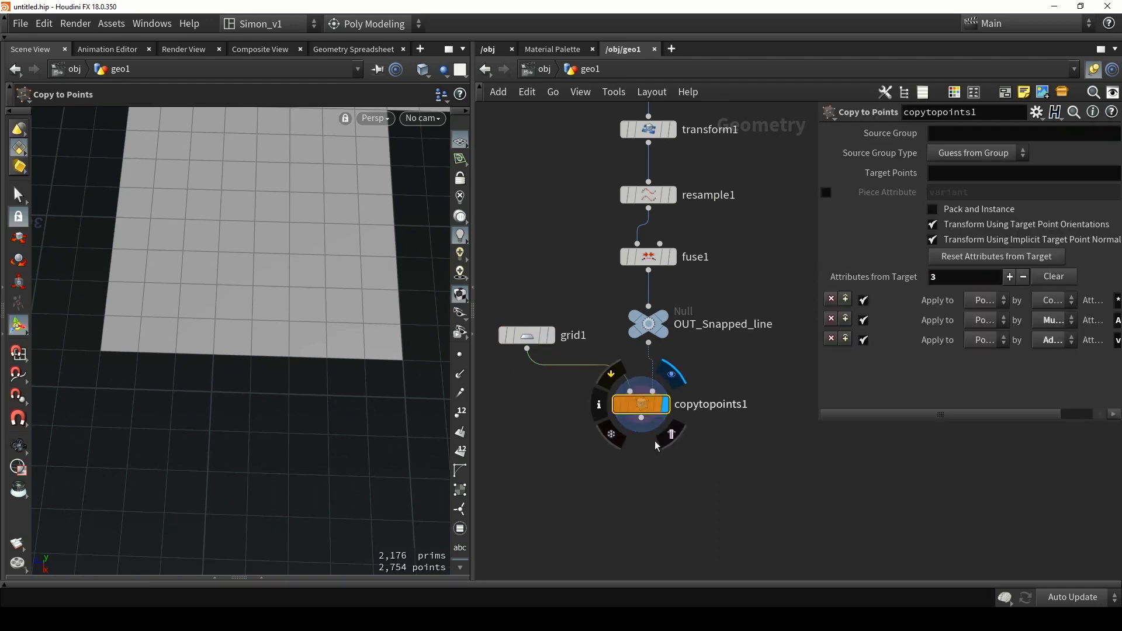
{"action": "middle_click_drag", "start_coordinate": [669, 472], "coordinate": [682, 402]}
{"action": "key", "text": "Tab"}
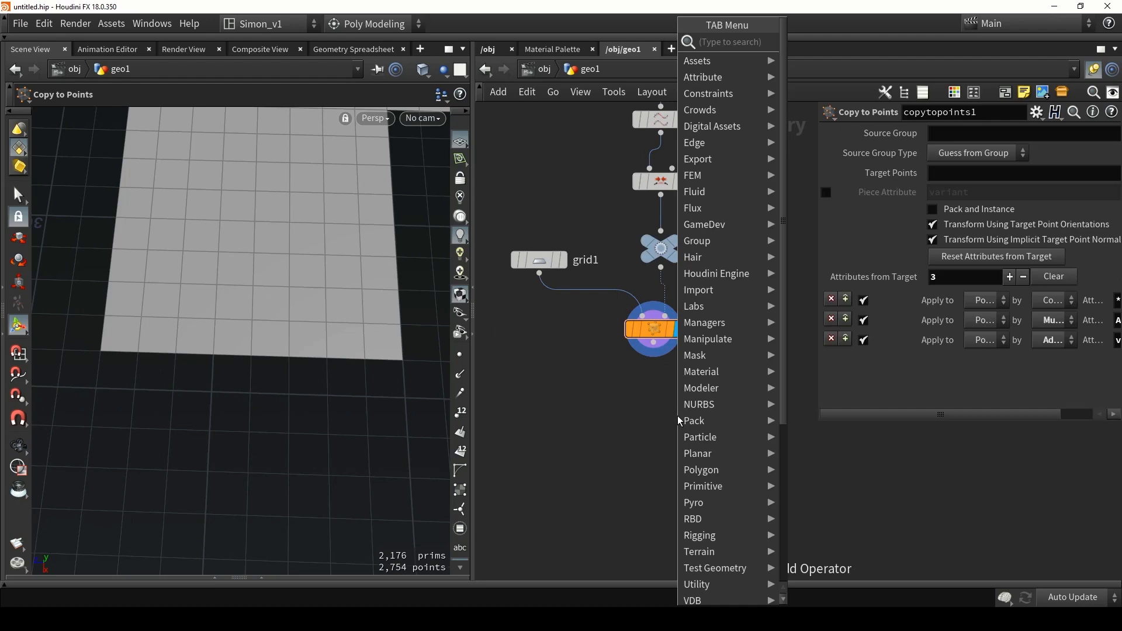
{"action": "type", "text": "fuse"}
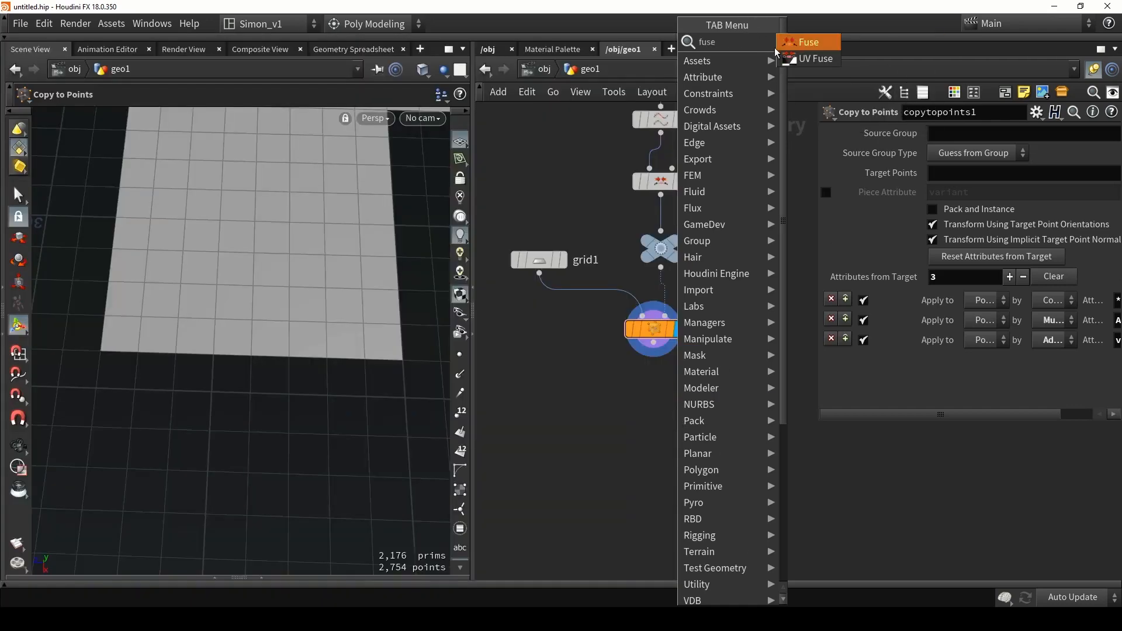
{"action": "left_click", "coordinate": [796, 46]}
{"action": "left_click", "coordinate": [653, 409]}
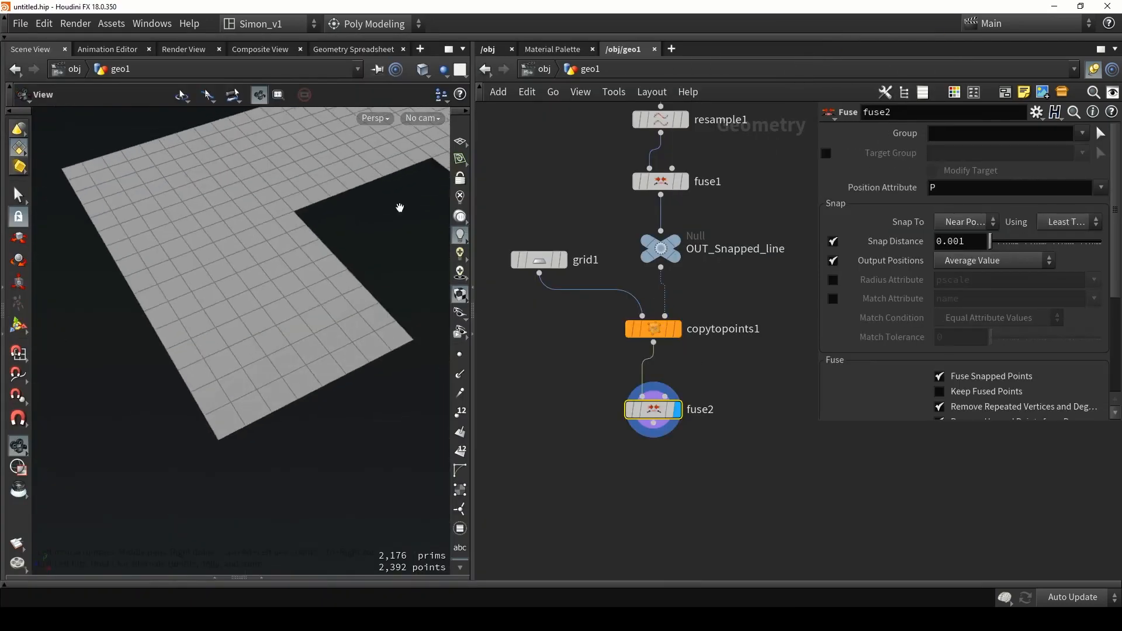
- Test whether the unfused tiles are separate by moving one tile of copytopoints1's output, and undo the move
{"action": "left_click", "coordinate": [660, 340]}
{"action": "key", "text": "s"}
{"action": "left_click", "coordinate": [266, 273]}
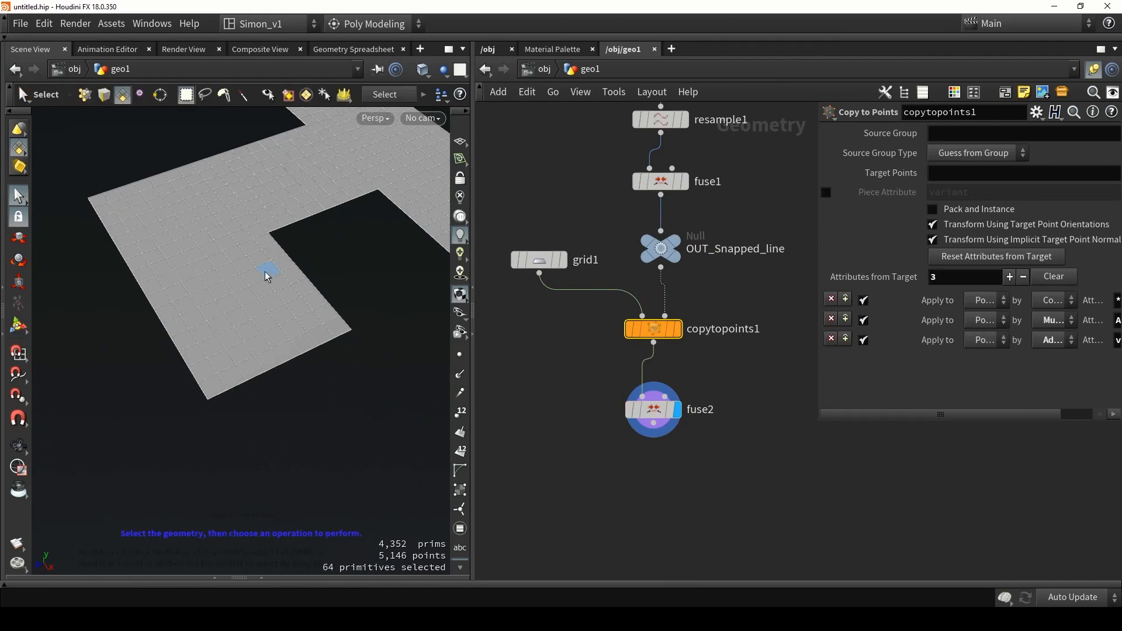
{"action": "mouse_move", "coordinate": [229, 229]}
{"action": "left_mouse_down", "text": "alt"}
{"action": "mouse_move", "coordinate": [255, 275]}
{"action": "mouse_move", "coordinate": [270, 263]}
{"action": "left_mouse_up", "text": "alt"}
{"action": "key", "text": "shift+w"}
{"action": "key", "text": "shift+w"}
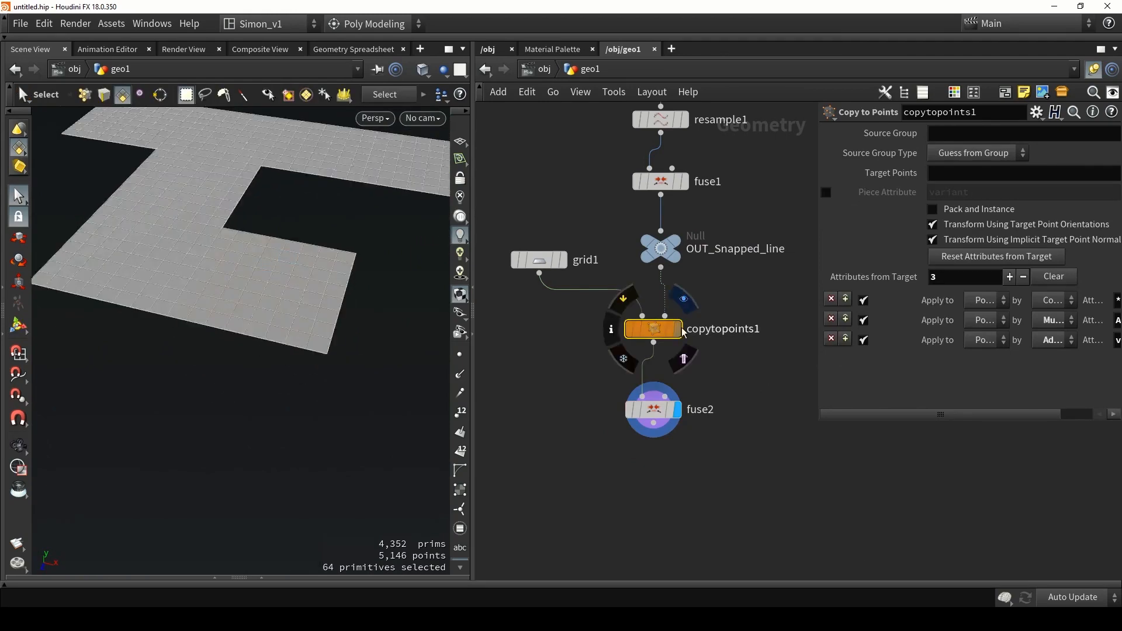
{"action": "left_click", "coordinate": [679, 329]}
{"action": "key", "text": "t"}
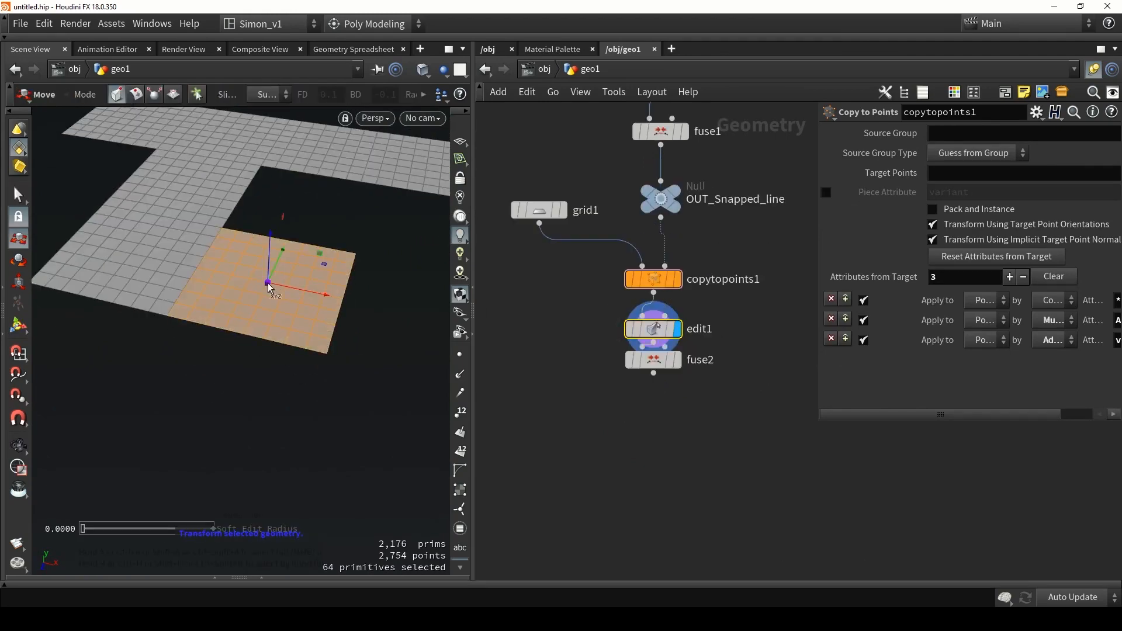
{"action": "left_click_drag", "start_coordinate": [268, 284], "coordinate": [326, 294]}
{"action": "key", "text": "ctrl+z"}
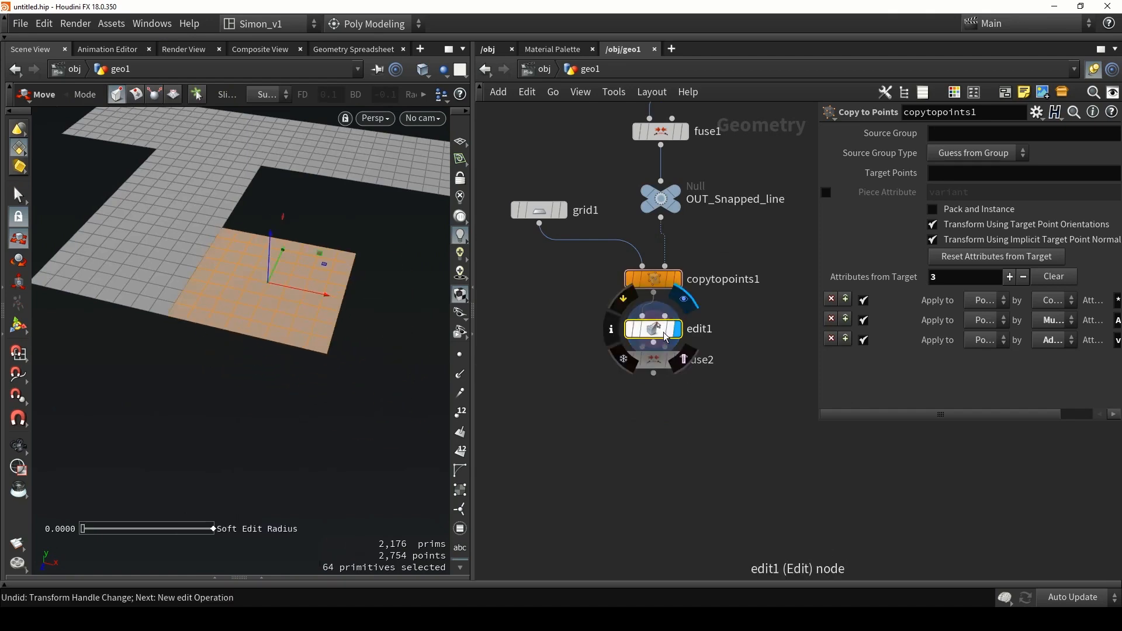
- Delete the edit1 node and place fuse2 directly below copytopoints1
{"action": "left_click", "coordinate": [654, 328]}
{"action": "key", "text": "Delete"}
{"action": "left_click", "coordinate": [677, 365]}
{"action": "left_click_drag", "start_coordinate": [658, 364], "coordinate": [658, 340]}
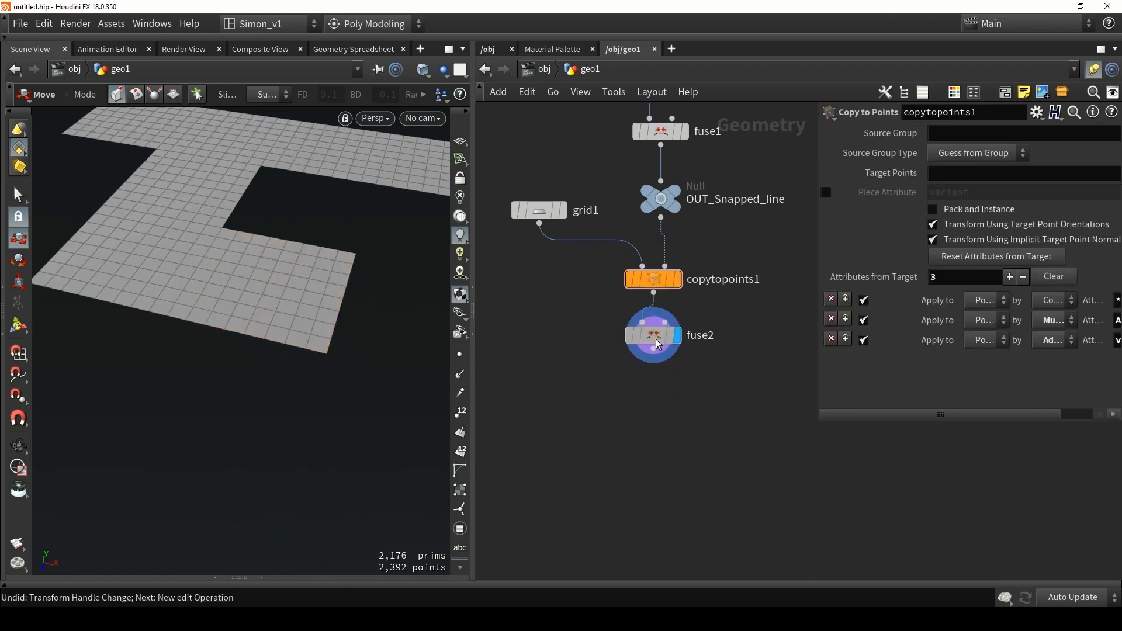
- Select the connected geometry of fuse2 in the viewport to check that the tiles are joined
{"action": "left_click", "coordinate": [657, 339]}
{"action": "key", "text": "s"}
{"action": "double_click", "coordinate": [264, 271]}
{"action": "left_click_drag", "start_coordinate": [263, 266], "coordinate": [327, 241], "text": "alt"}
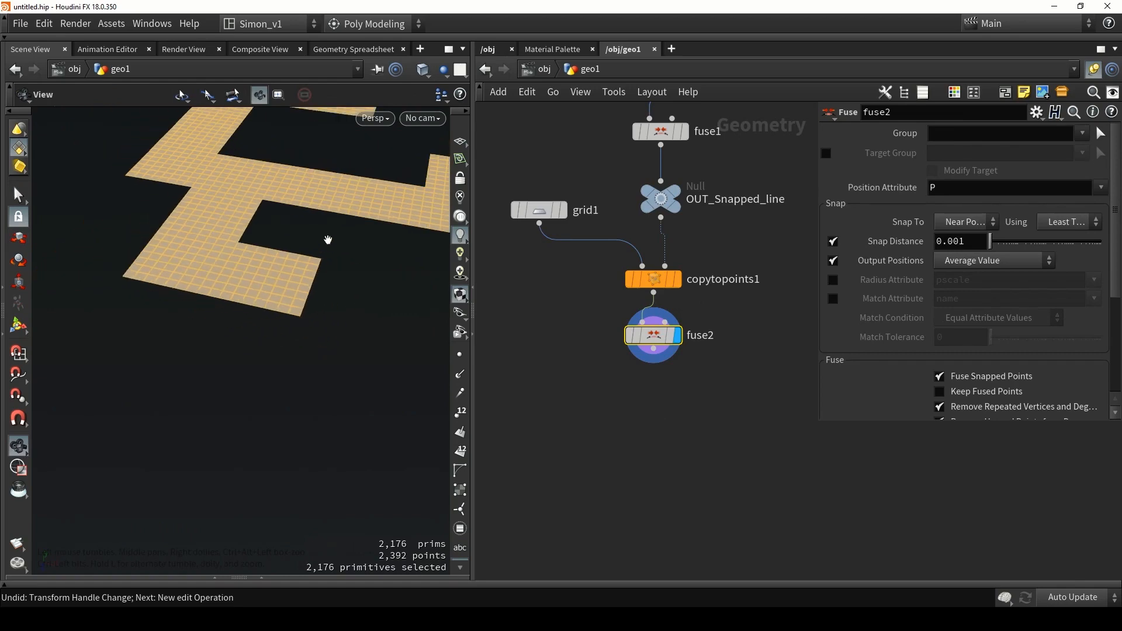
{"action": "right_click_drag", "start_coordinate": [328, 240], "coordinate": [296, 185], "text": "alt"}
- Add a displayed Normal node below fuse2 and set it to add normals to Points
{"action": "left_click", "coordinate": [645, 412]}
{"action": "middle_click_drag", "start_coordinate": [660, 422], "coordinate": [659, 363]}
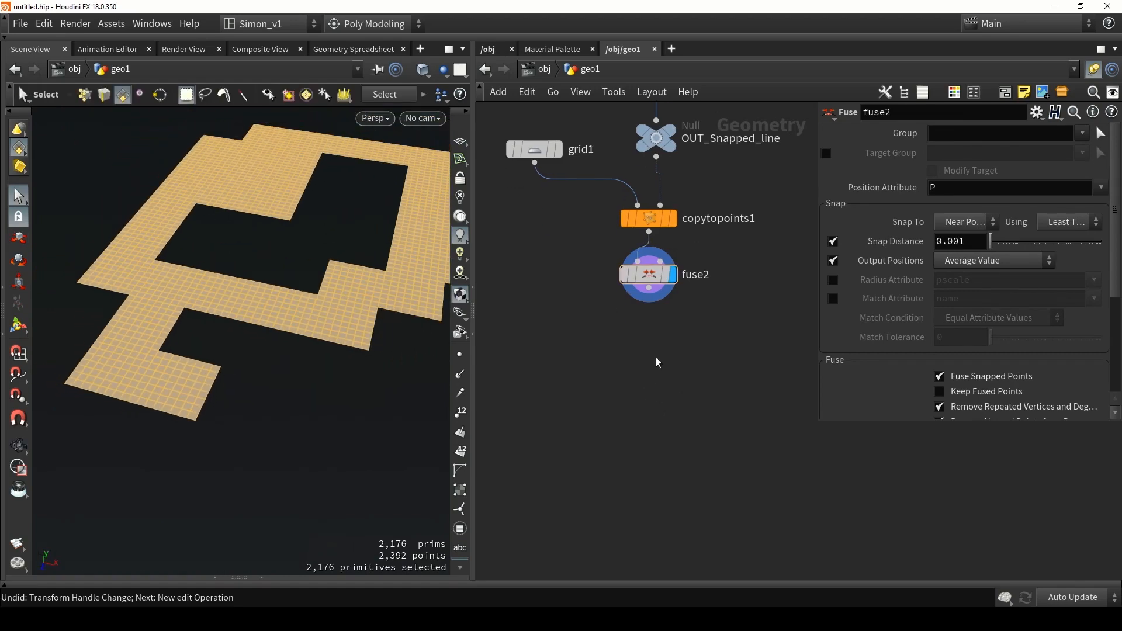
{"action": "key", "text": "Tab"}
{"action": "type", "text": "no"}
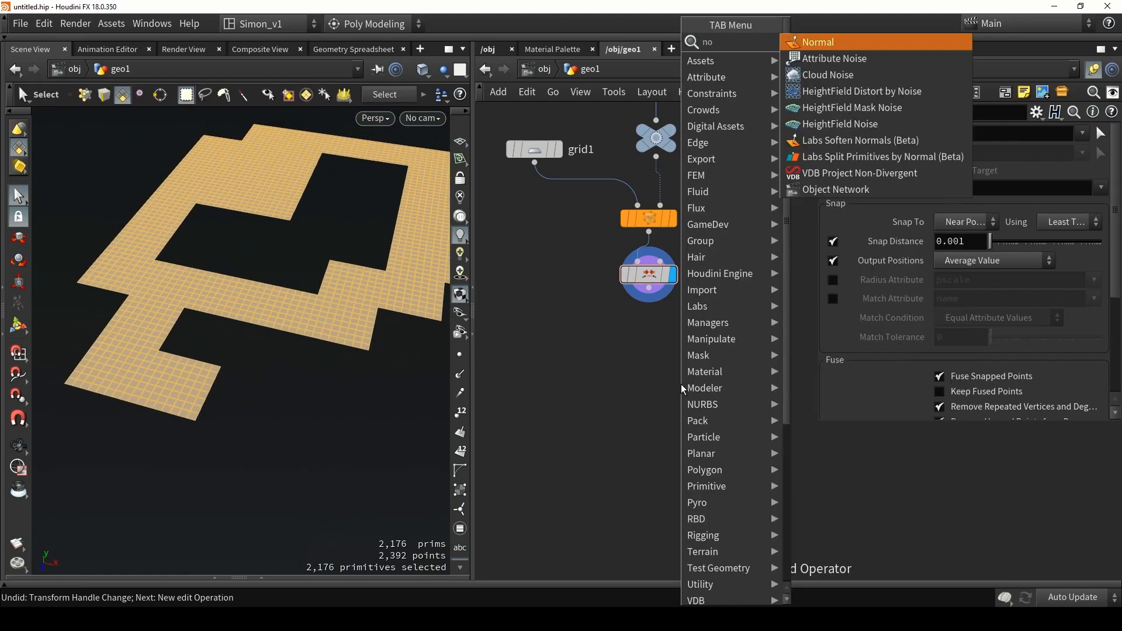
{"action": "key", "text": "Return"}
{"action": "left_click", "coordinate": [649, 329]}
{"action": "scroll", "coordinate": [647, 307], "scroll_direction": "up", "scroll_amount": 3}
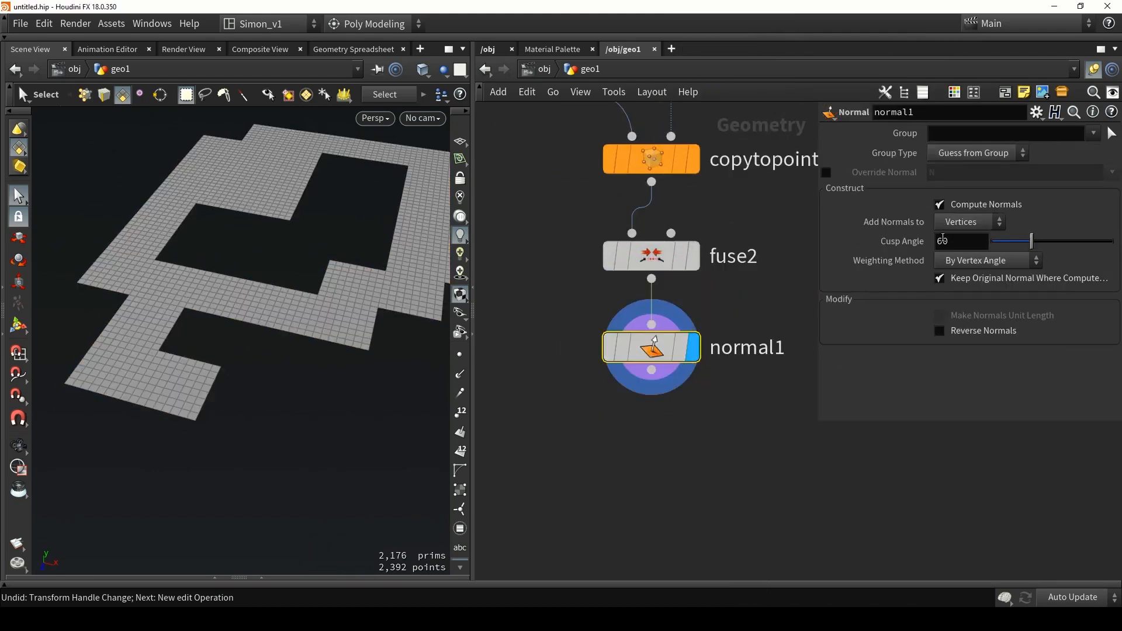
{"action": "left_click", "coordinate": [970, 222]}
{"action": "left_click", "coordinate": [964, 235]}
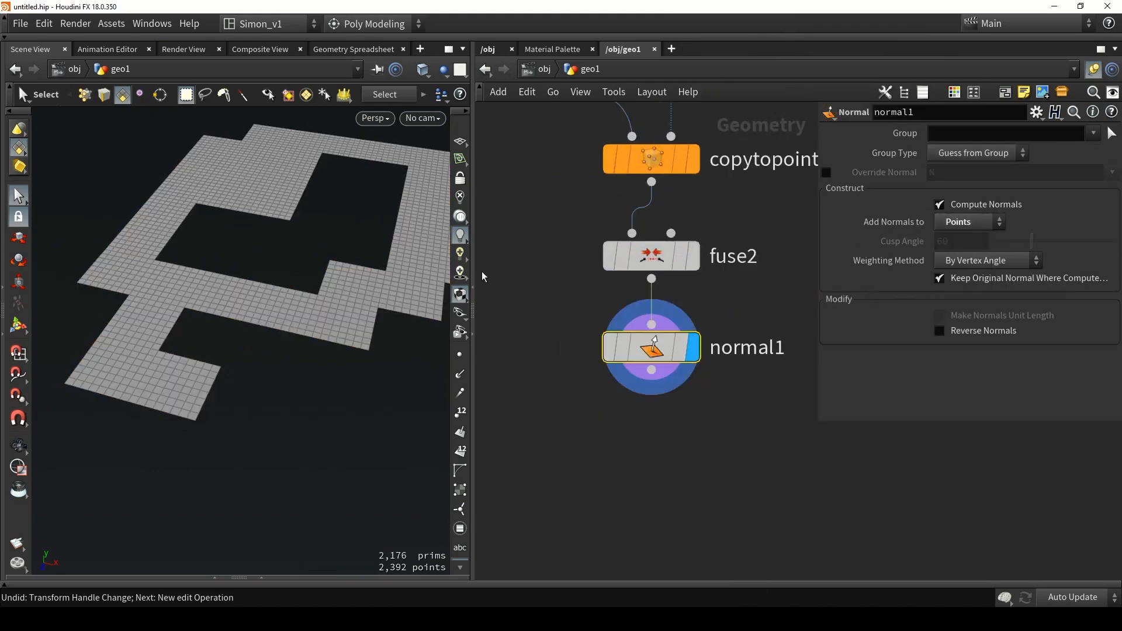
- Display normals in the viewport and inspect them across the fused tiles
{"action": "left_click", "coordinate": [459, 380]}
{"action": "left_click_drag", "start_coordinate": [206, 375], "coordinate": [220, 272], "text": "alt"}
{"action": "scroll", "coordinate": [152, 343], "scroll_direction": "up", "scroll_amount": 6, "text": "alt"}
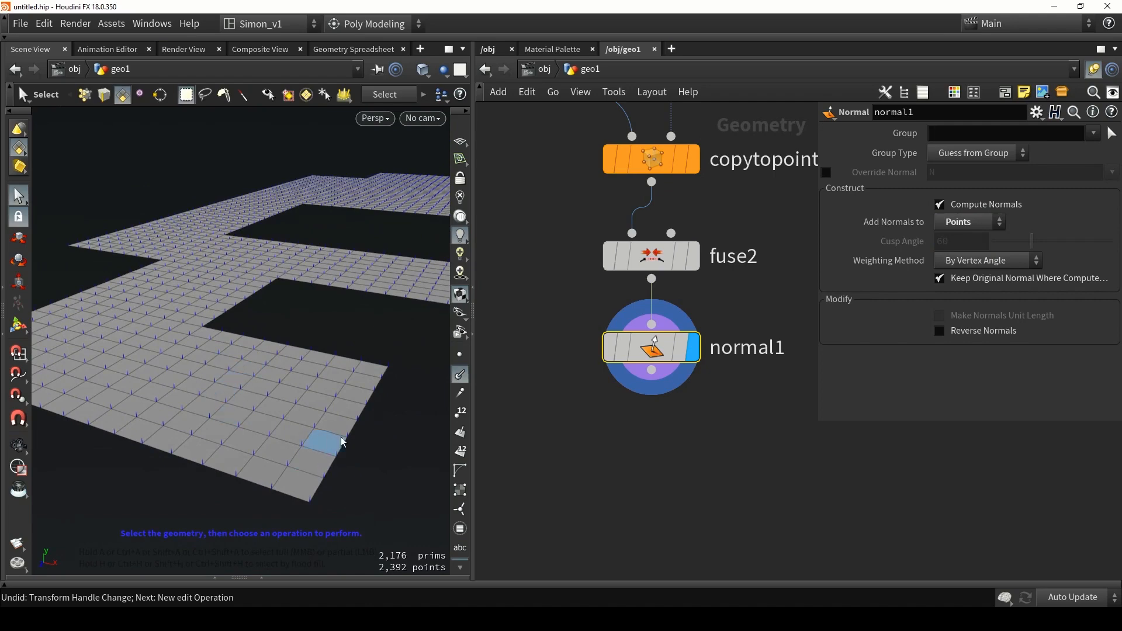
{"action": "mouse_move", "coordinate": [283, 367]}
{"action": "left_mouse_down", "text": "alt"}
{"action": "mouse_move", "coordinate": [226, 357]}
{"action": "mouse_move", "coordinate": [280, 358]}
{"action": "left_mouse_up", "text": "alt"}
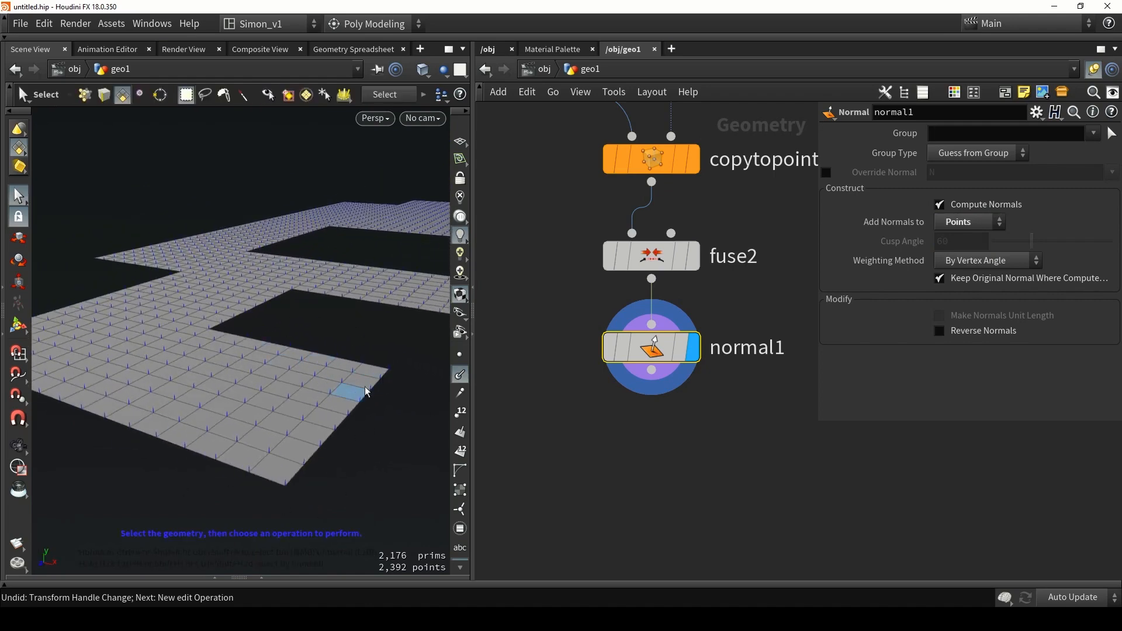
- Set the viewport's Scale Normal guide size to 0.69 and view the longer normals across the tiles
{"action": "key", "text": "d"}
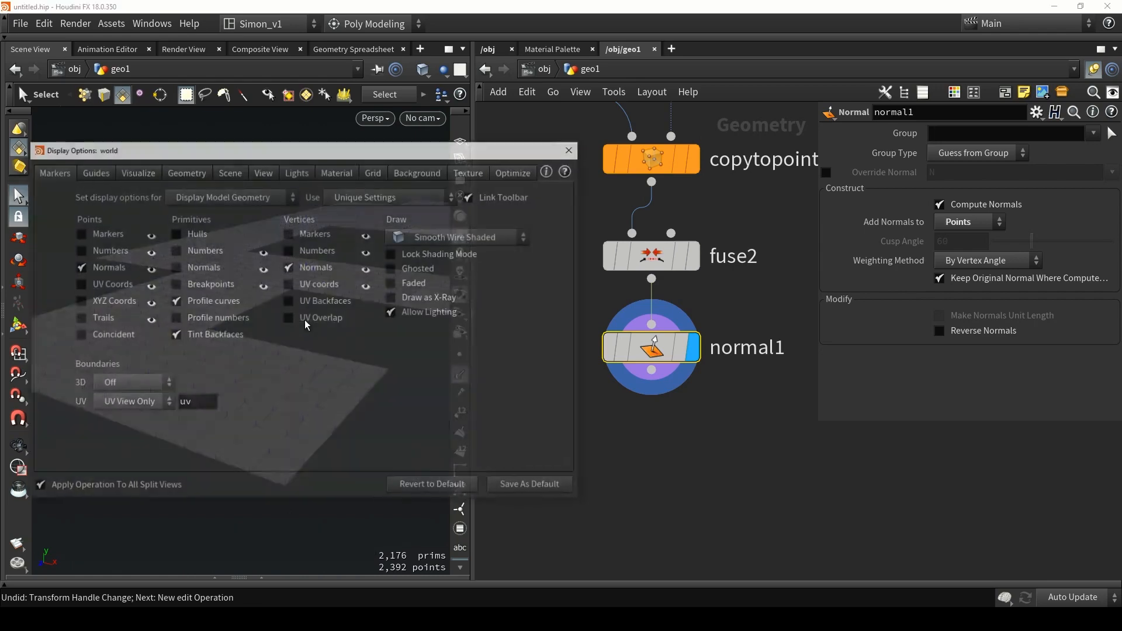
{"action": "left_click", "coordinate": [105, 172]}
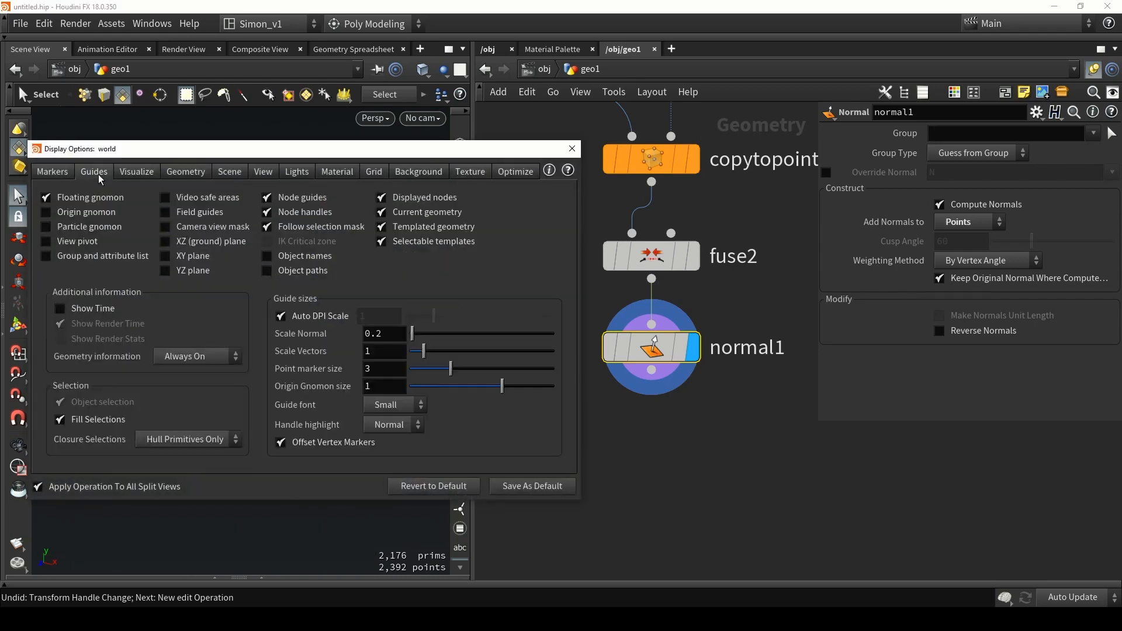
{"action": "left_click_drag", "start_coordinate": [234, 148], "coordinate": [538, 145]}
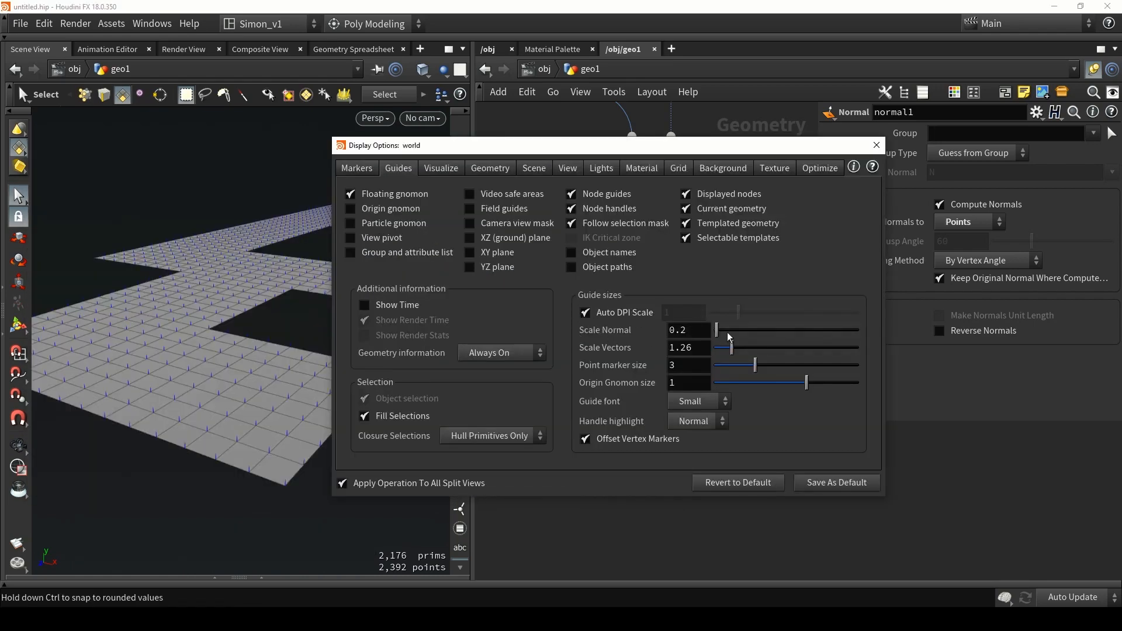
{"action": "left_click_drag", "start_coordinate": [717, 331], "coordinate": [725, 335]}
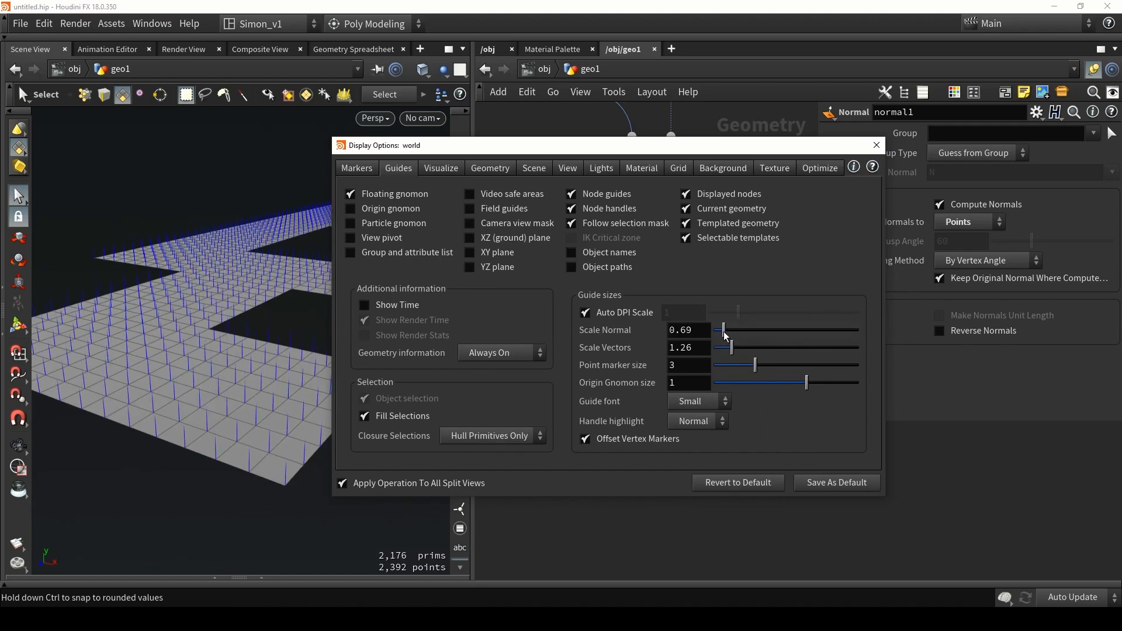
{"action": "left_click", "coordinate": [878, 145]}
{"action": "left_click_drag", "start_coordinate": [368, 214], "coordinate": [321, 242], "text": "alt"}
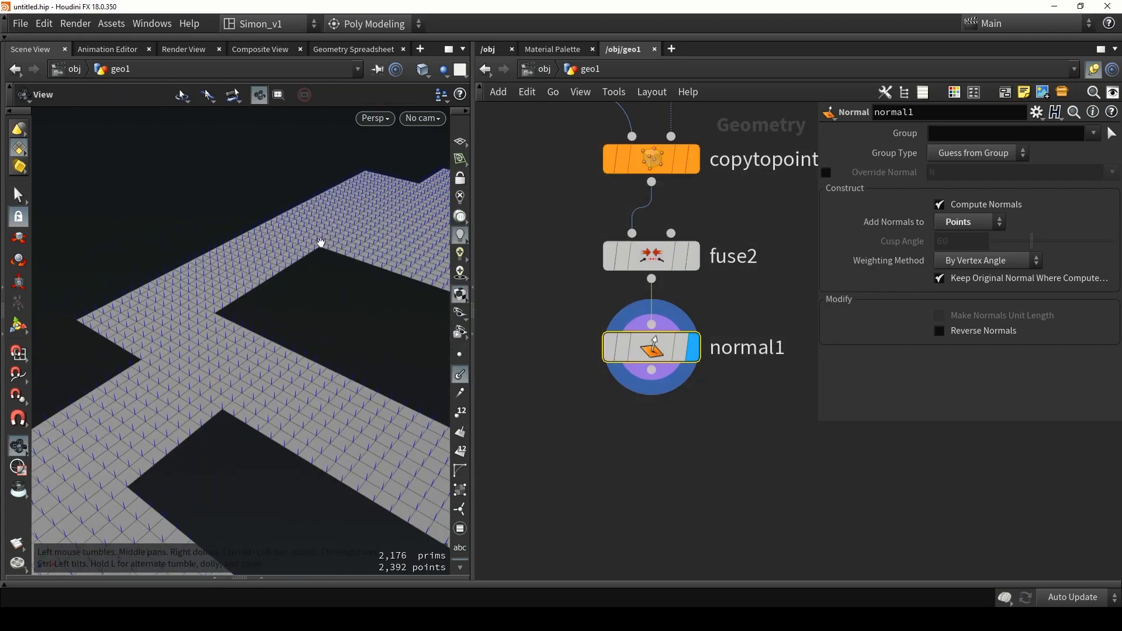
{"action": "right_click_drag", "start_coordinate": [321, 242], "coordinate": [286, 266], "text": "alt"}
{"action": "left_click_drag", "start_coordinate": [286, 265], "coordinate": [279, 270], "text": "alt"}
- Add a Null node below normal1, connect it to normal1's output and display it
{"action": "middle_click_drag", "start_coordinate": [641, 437], "coordinate": [638, 392]}
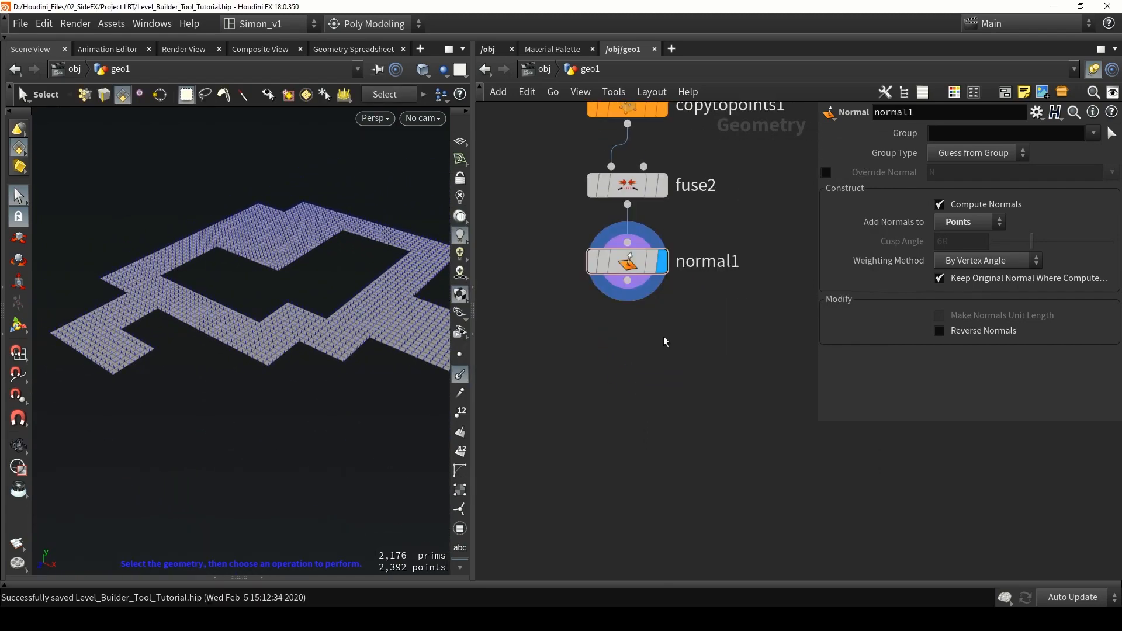
{"action": "key", "text": "Tab"}
{"action": "type", "text": "nul"}
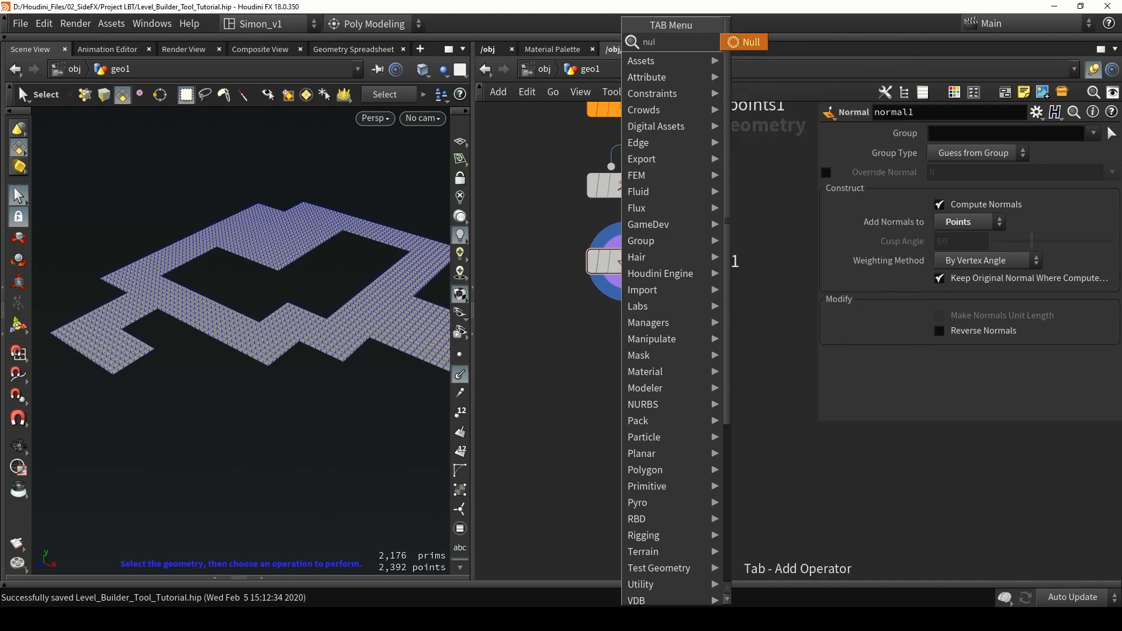
{"action": "key", "text": "Return"}
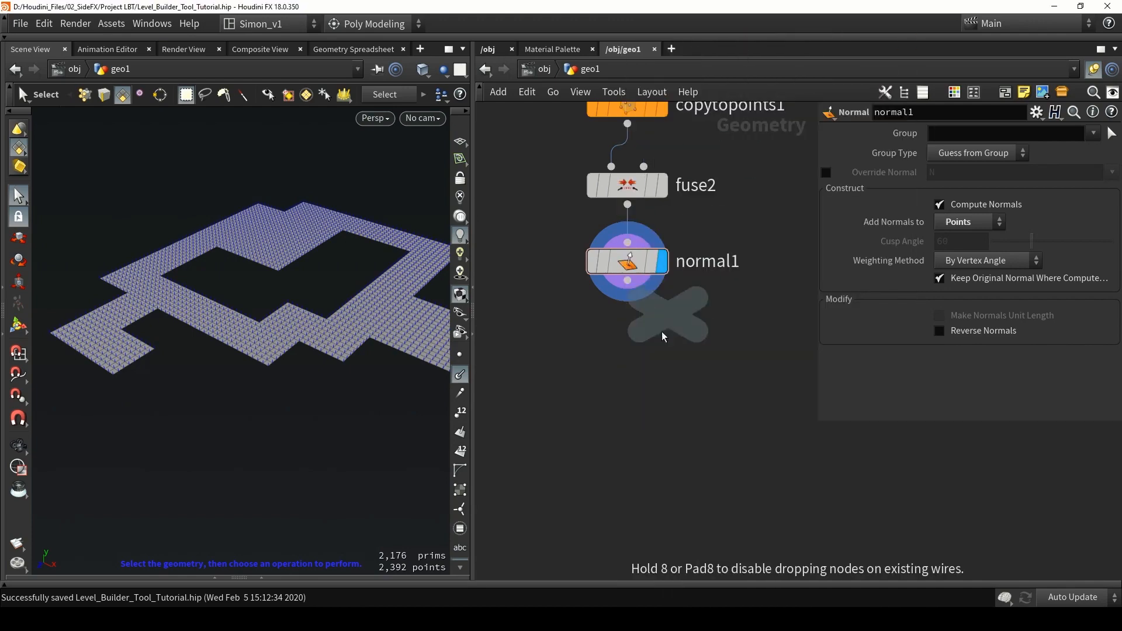
{"action": "left_click", "coordinate": [629, 333]}
{"action": "left_click_drag", "start_coordinate": [628, 280], "coordinate": [628, 322]}
{"action": "left_click", "coordinate": [649, 337]}
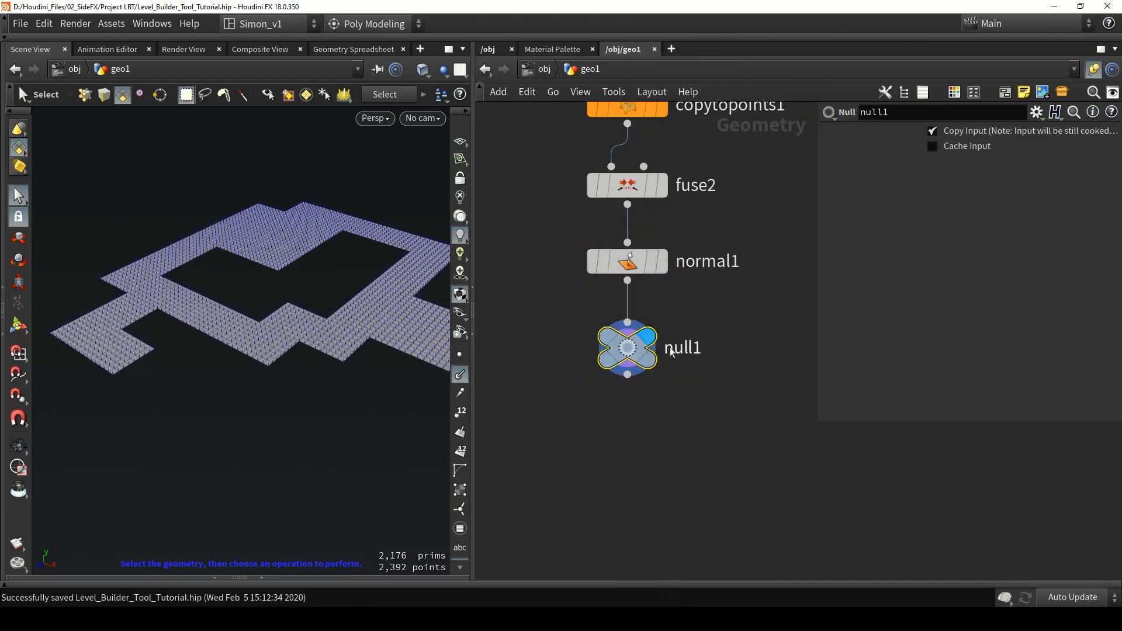
- Rename the Null node below normal1 as OUT_Ground_Division
{"action": "left_click", "coordinate": [680, 343]}
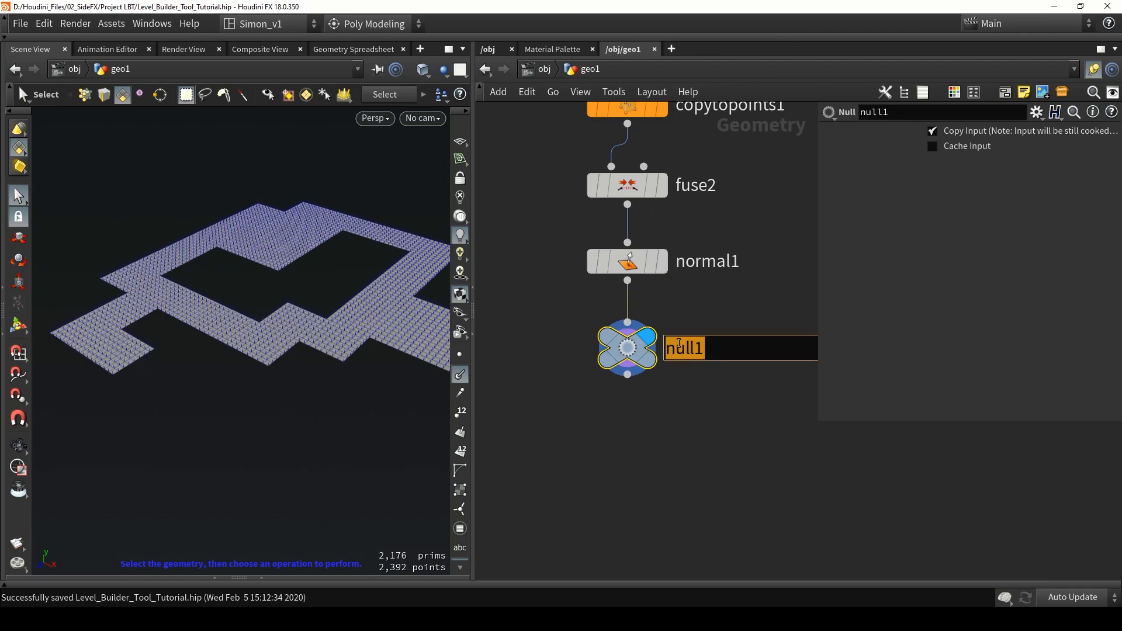
{"action": "type", "text": "OUT_G"}
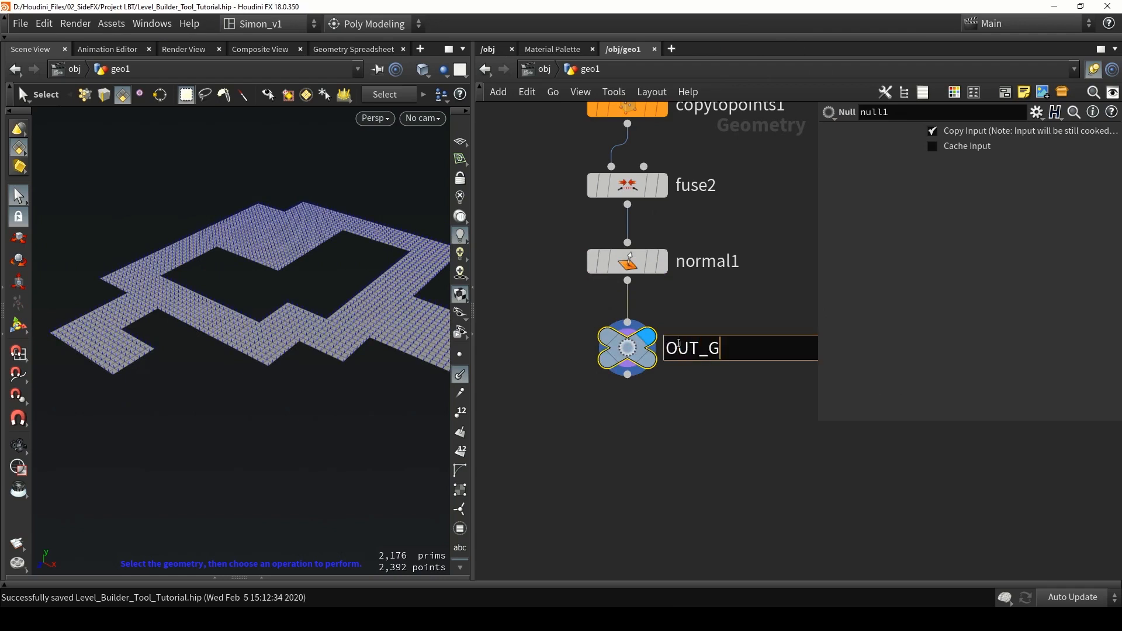
{"action": "type", "text": "round_Division"}
{"action": "key", "text": "Return"}
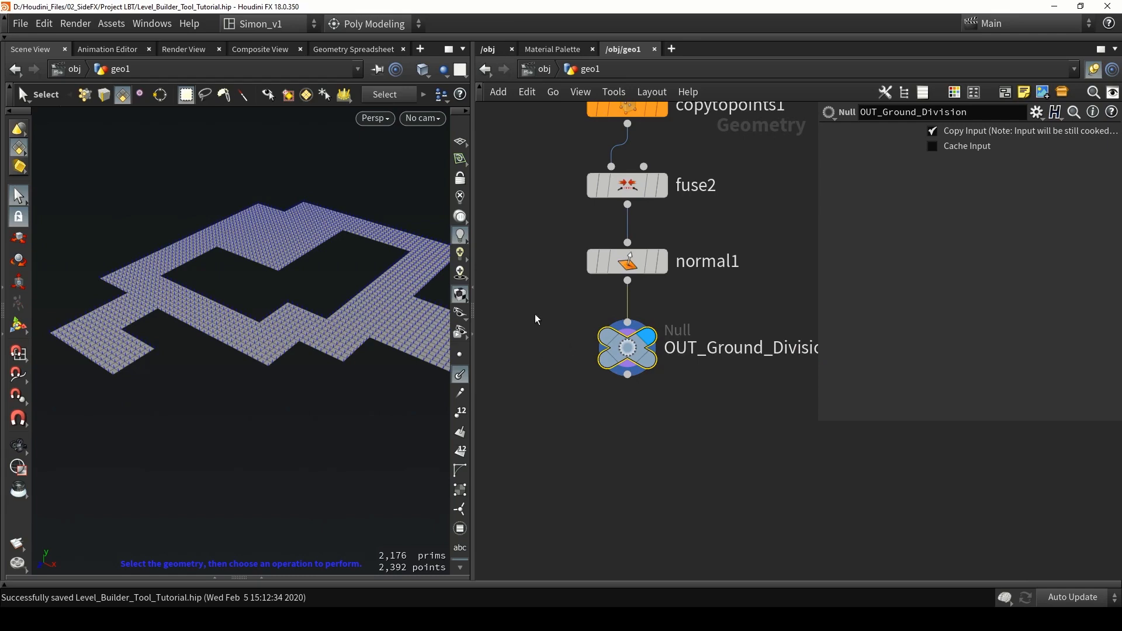
- Add a displayed Labs Dissolve Flat Edges node below OUT_Ground_Division to merge the tiles into one flat polygon
{"action": "left_click_drag", "start_coordinate": [273, 322], "coordinate": [275, 346], "text": "alt"}
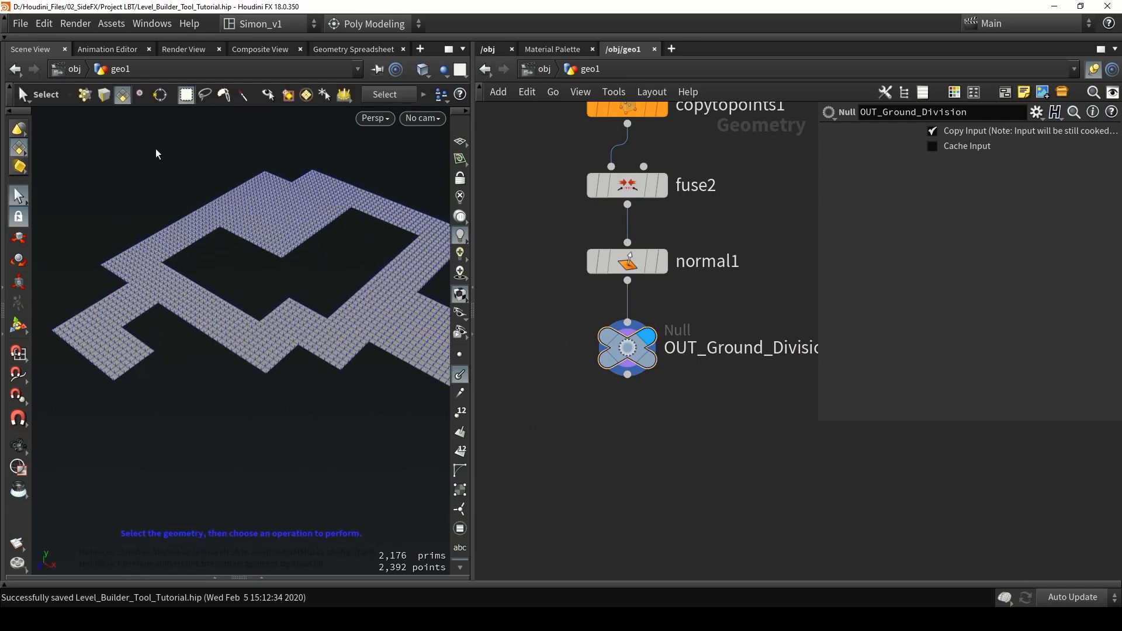
{"action": "key", "text": "Tab"}
{"action": "type", "text": "fl"}
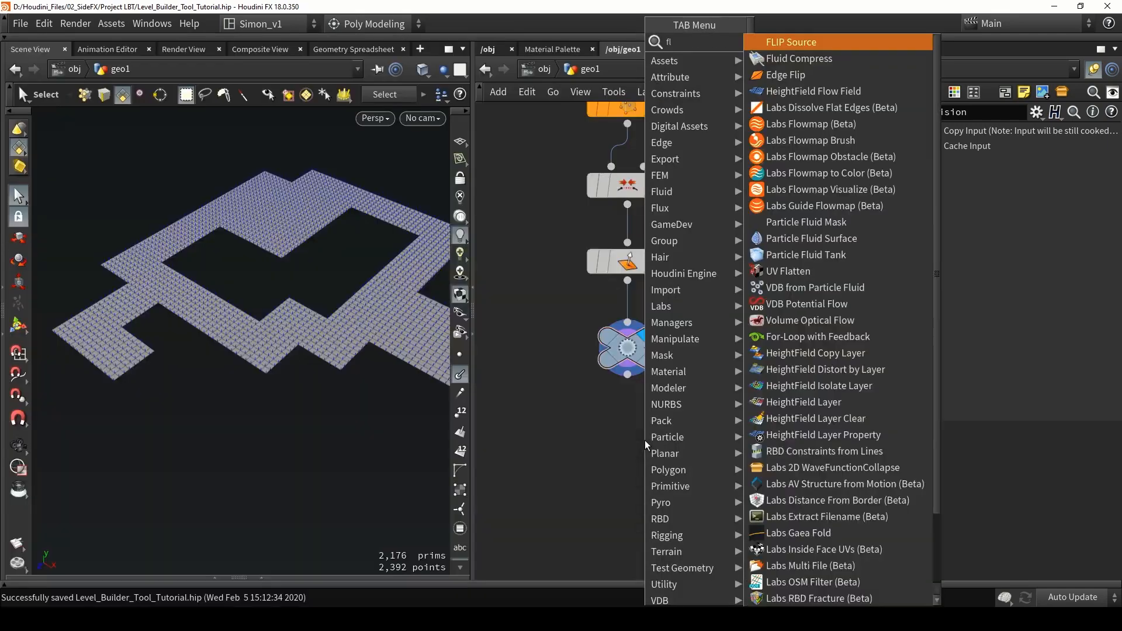
{"action": "type", "text": "at"}
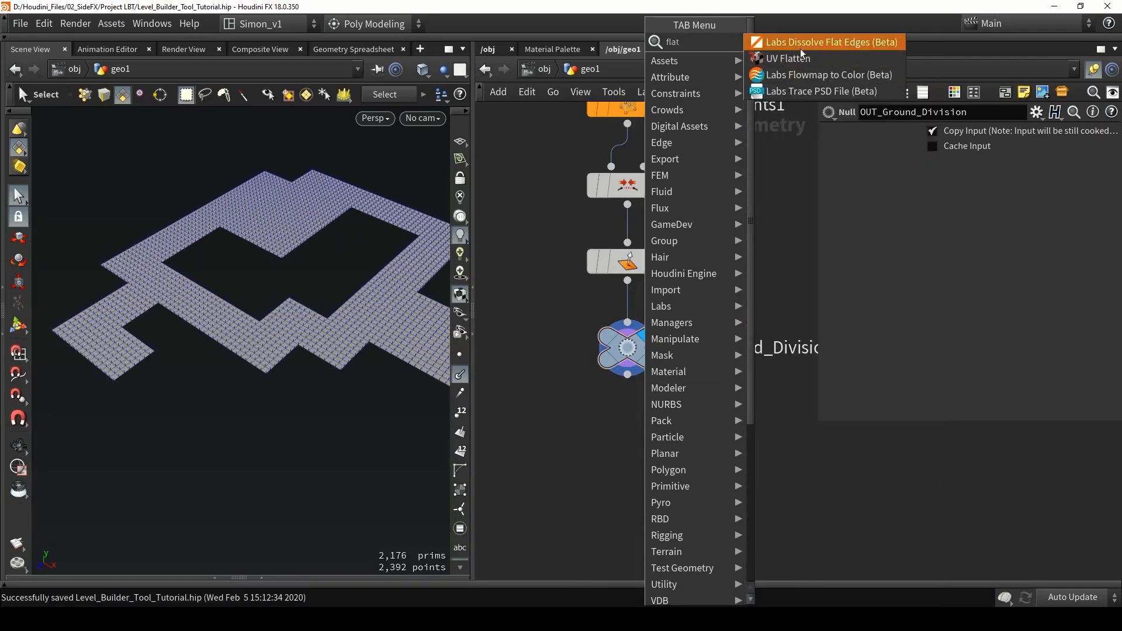
{"action": "key", "text": "Return"}
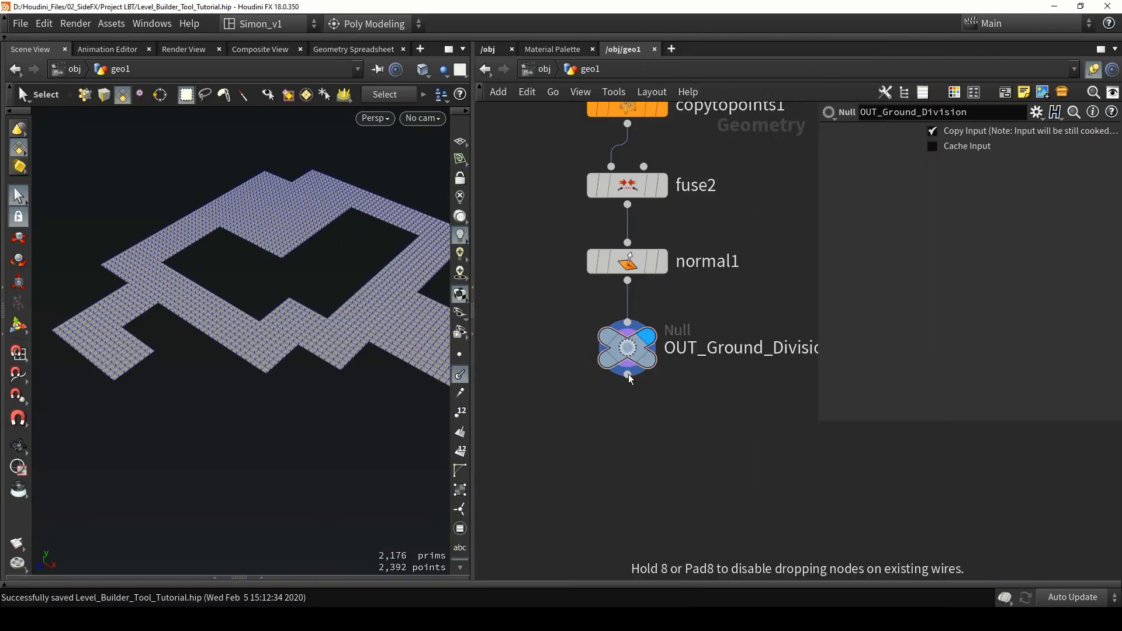
{"action": "left_click", "coordinate": [625, 437]}
{"action": "left_click_drag", "start_coordinate": [642, 440], "coordinate": [655, 446]}
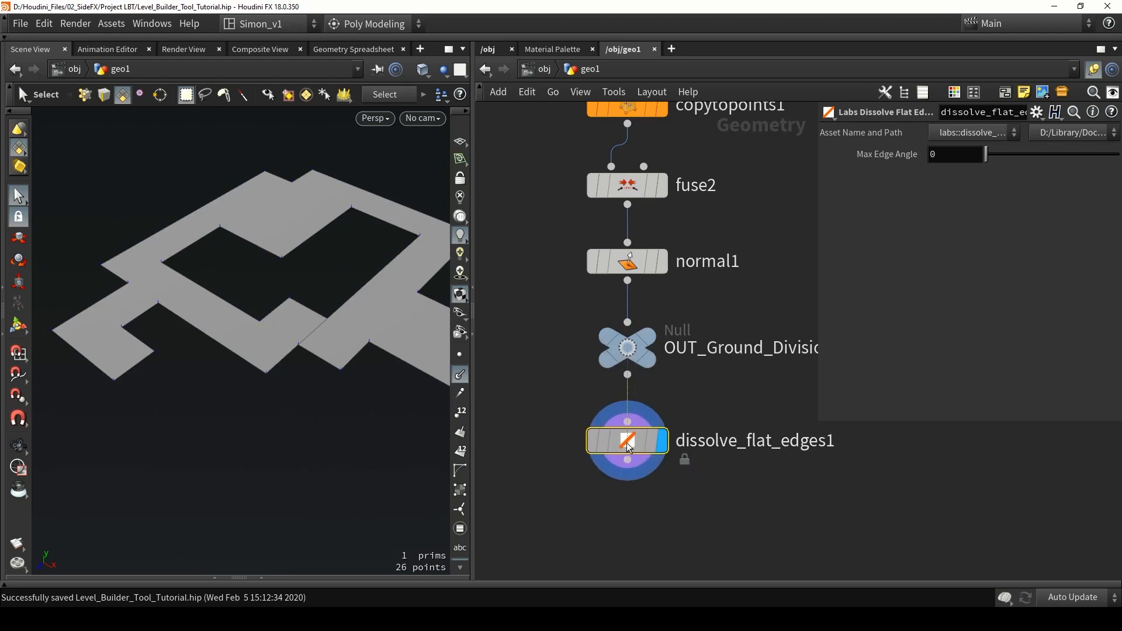
{"action": "middle_click_drag", "start_coordinate": [719, 493], "coordinate": [691, 446]}
{"action": "middle_click_drag", "start_coordinate": [687, 510], "coordinate": [697, 402]}
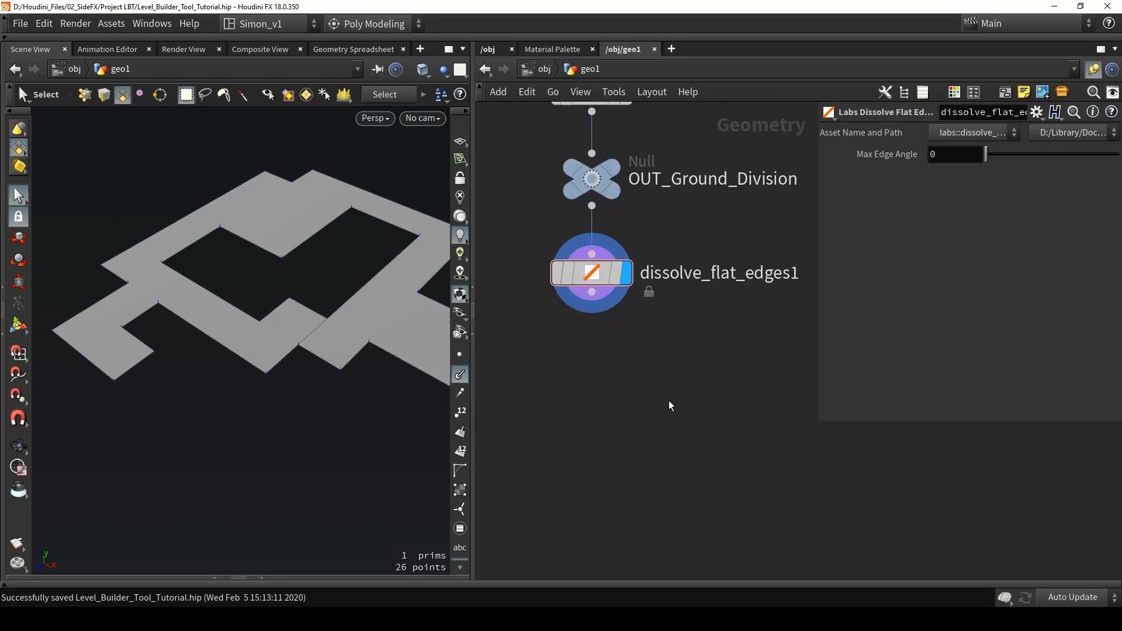
- Look at the SideFX Labs shelf tools
{"action": "left_click", "coordinate": [568, 36]}
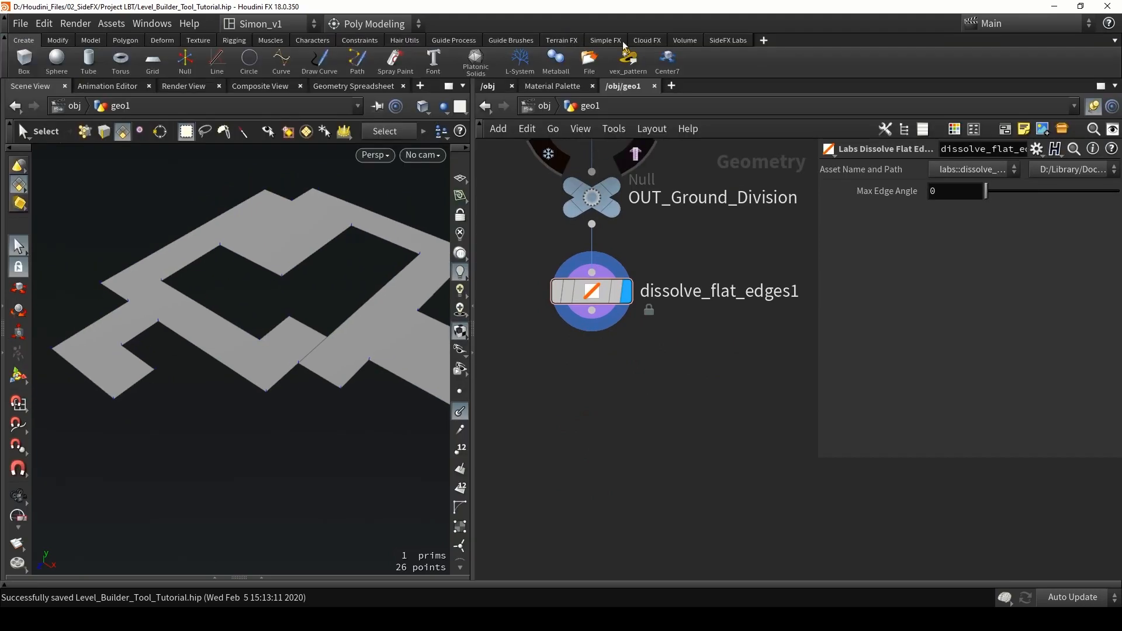
{"action": "left_click", "coordinate": [727, 40]}
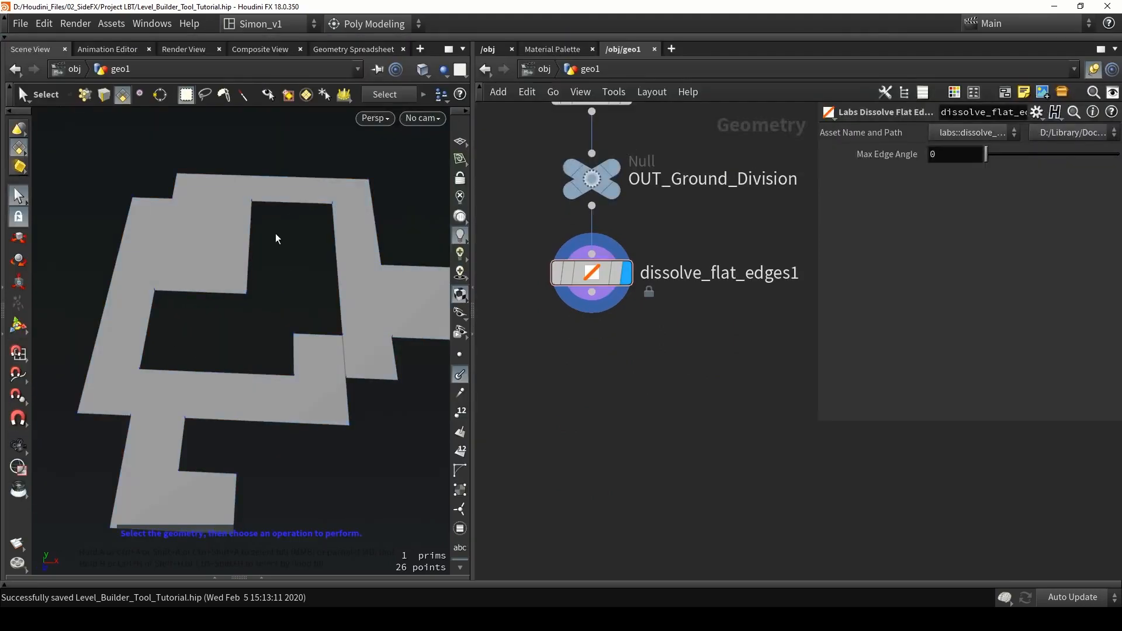
{"action": "key", "text": "Escape"}
- Compare the geometry of OUT_Ground_Division and dissolve_flat_edges1 by displaying each in turn, ending on dissolve_flat_edges1
{"action": "left_click_drag", "start_coordinate": [168, 201], "coordinate": [269, 308]}
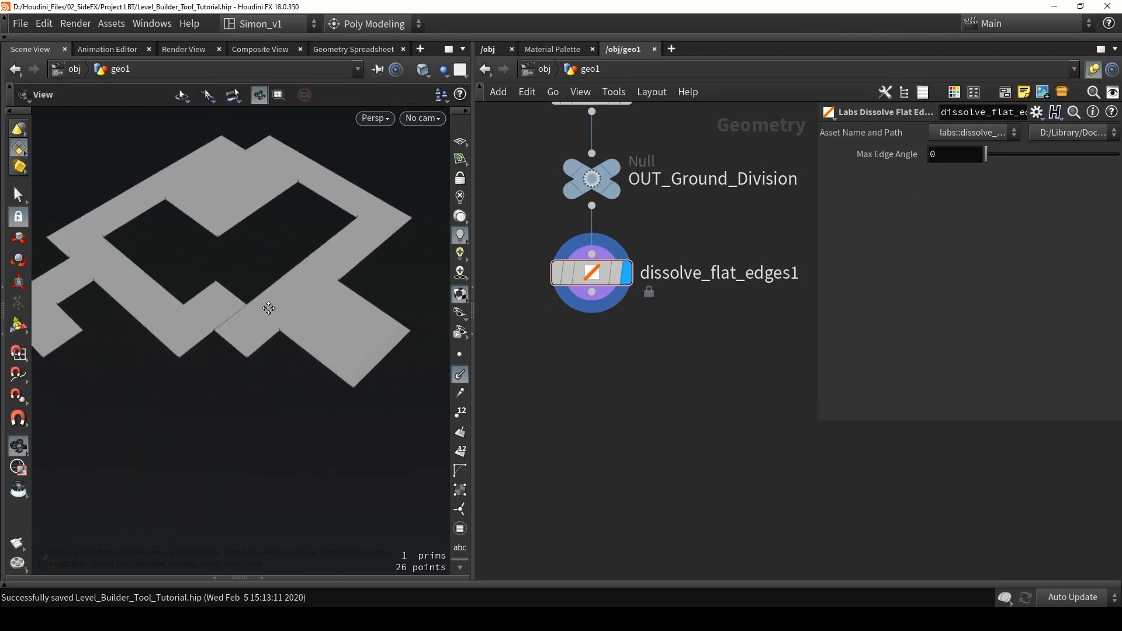
{"action": "key", "text": "s"}
{"action": "left_click", "coordinate": [632, 139]}
{"action": "left_click", "coordinate": [602, 184]}
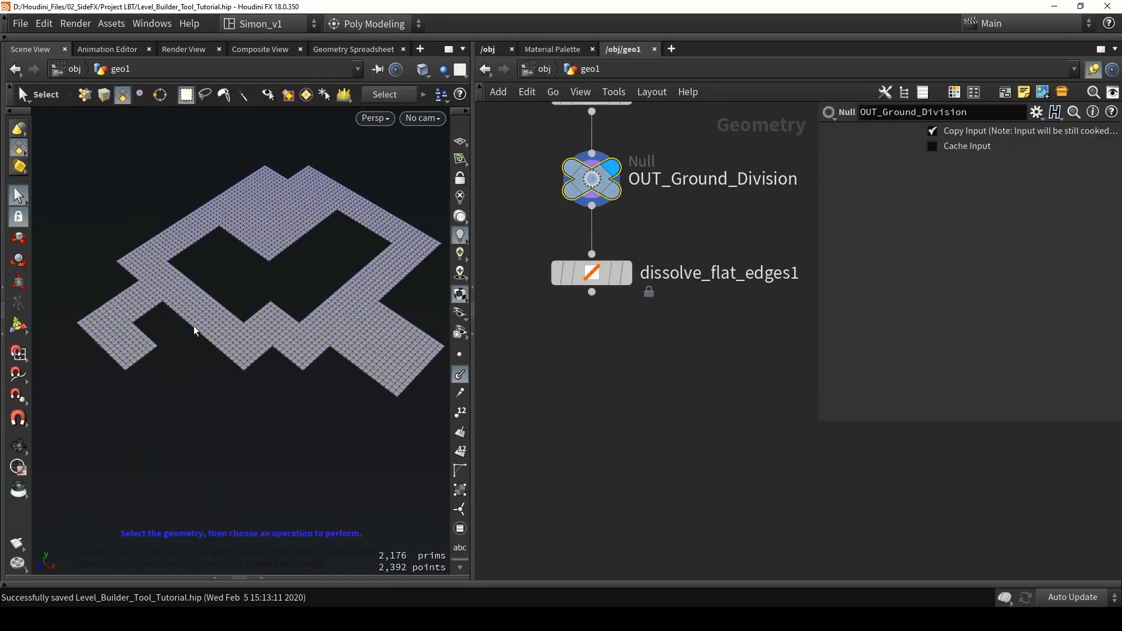
{"action": "left_click", "coordinate": [625, 273]}
{"action": "left_click", "coordinate": [597, 280]}
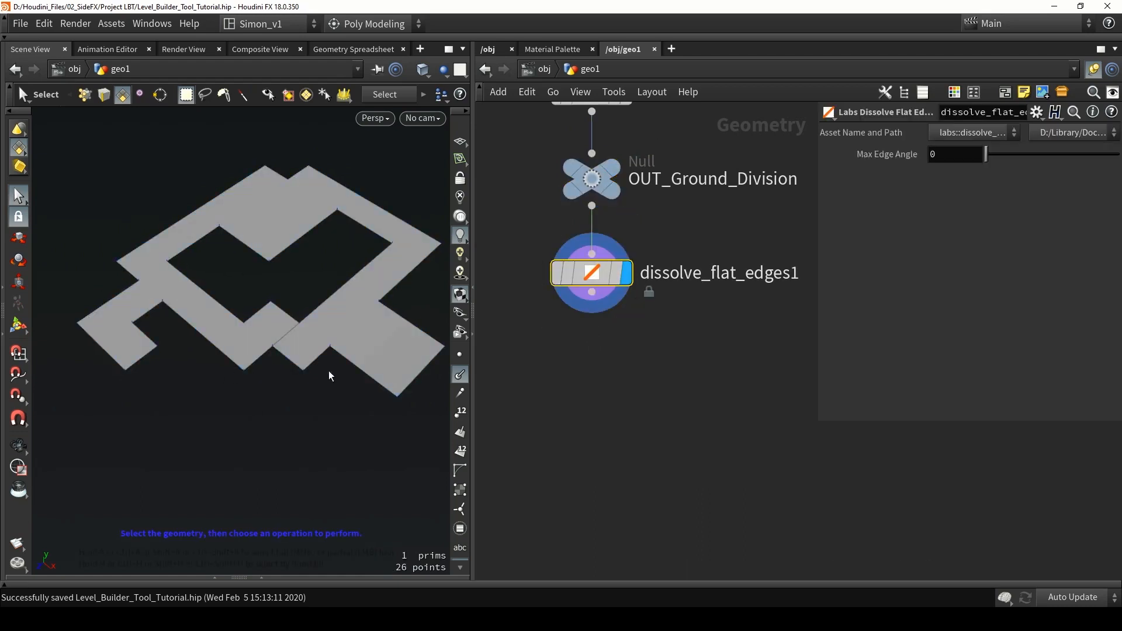
{"action": "key", "text": "Escape"}
{"action": "left_click_drag", "start_coordinate": [283, 205], "coordinate": [421, 388]}
- Add a Null node below dissolve_flat_edges1, connect it to that node's output and display it
{"action": "key", "text": "Tab"}
{"action": "type", "text": "nul"}
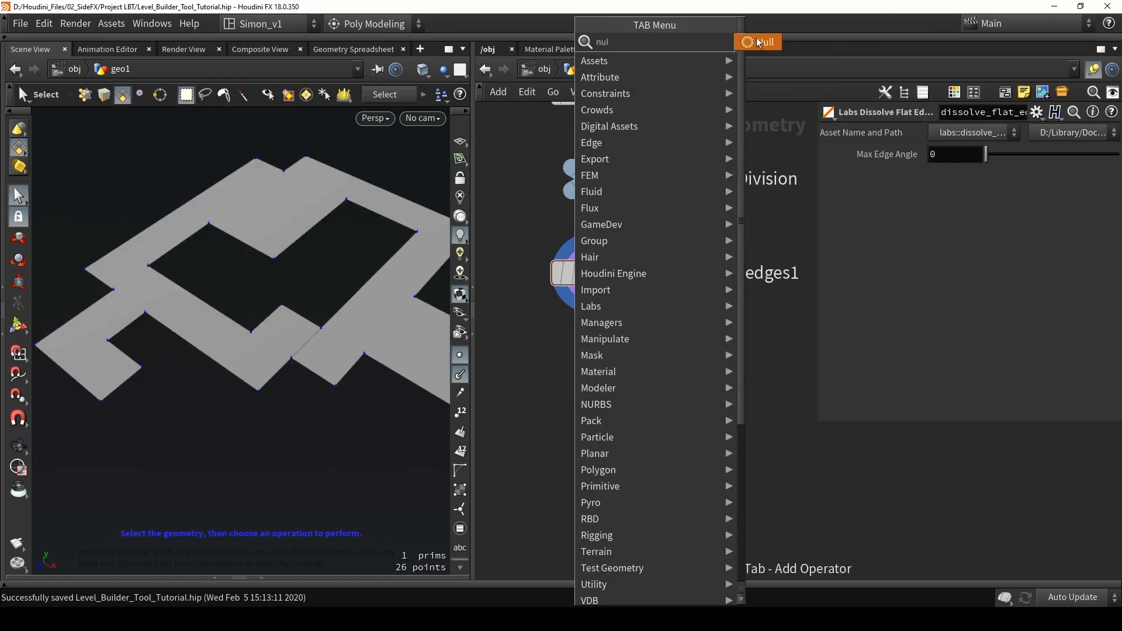
{"action": "key", "text": "Return"}
{"action": "left_click", "coordinate": [591, 392]}
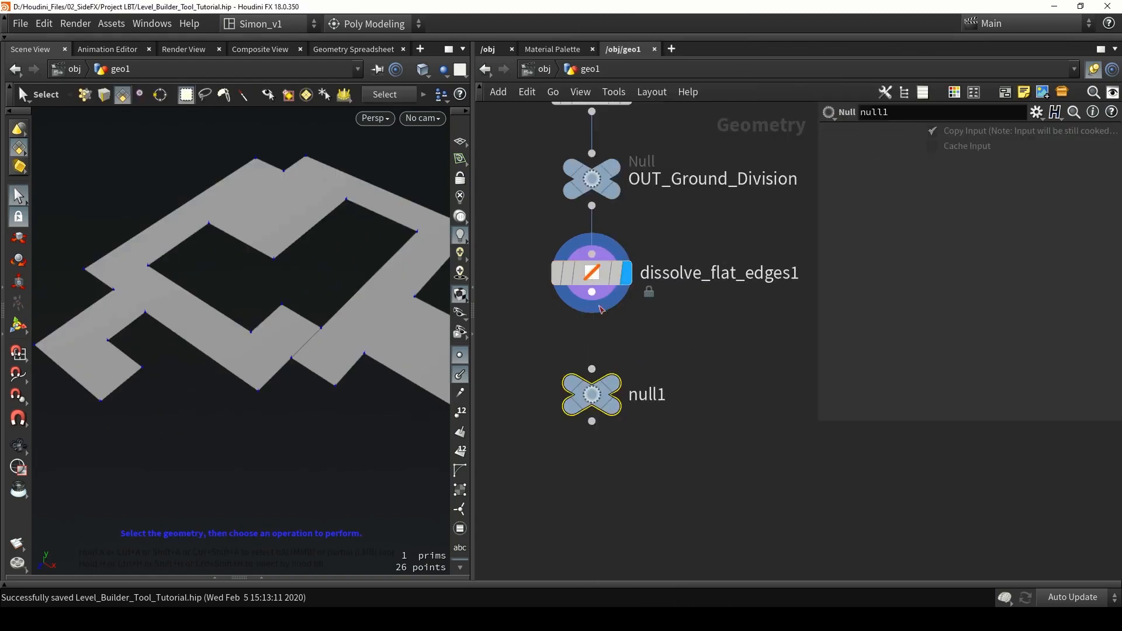
{"action": "left_click_drag", "start_coordinate": [597, 404], "coordinate": [596, 379]}
{"action": "left_click", "coordinate": [635, 327]}
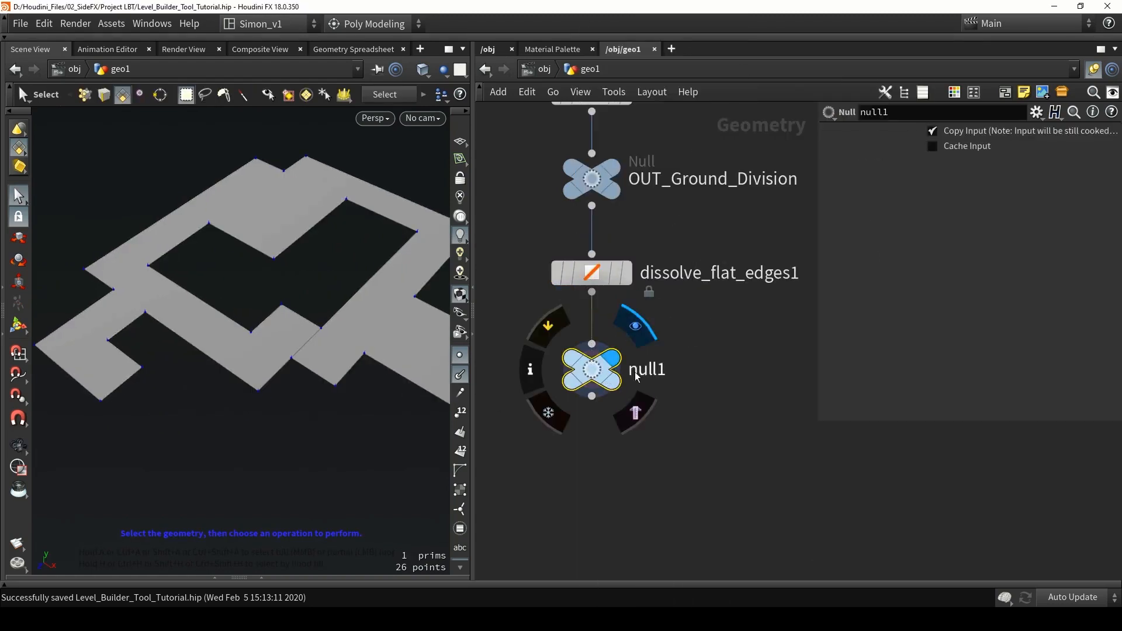
- Rename the Null node below dissolve_flat_edges1 as OUT_GroundPlane
{"action": "left_click", "coordinate": [645, 369]}
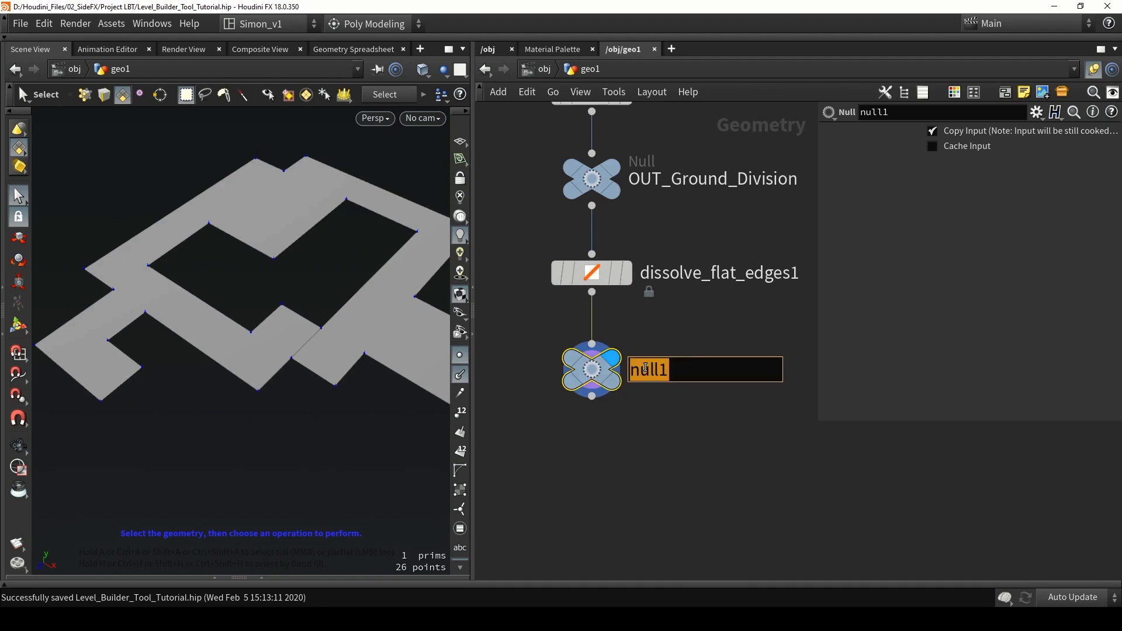
{"action": "type", "text": "OUT_Gr"}
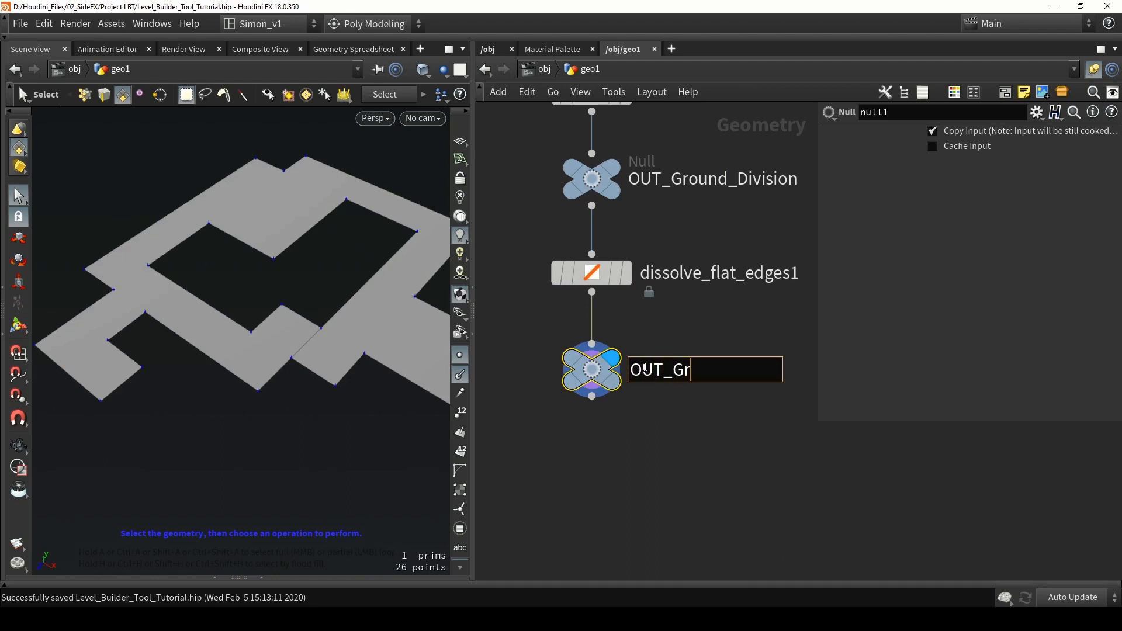
{"action": "type", "text": "ound"}
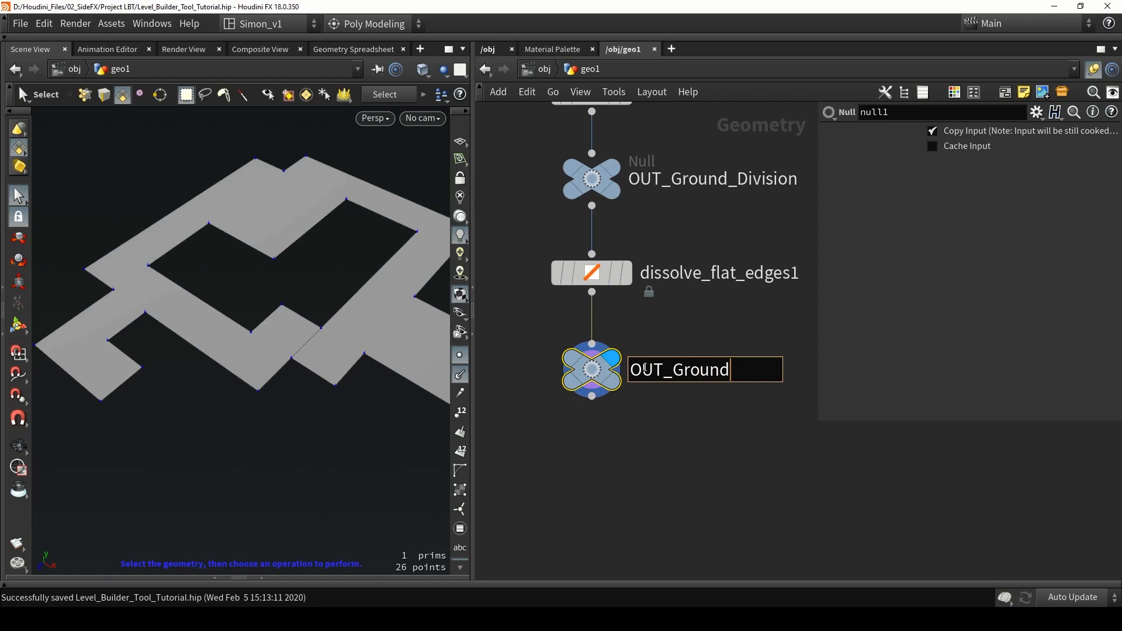
{"action": "type", "text": "Plane"}
{"action": "key", "text": "Return"}
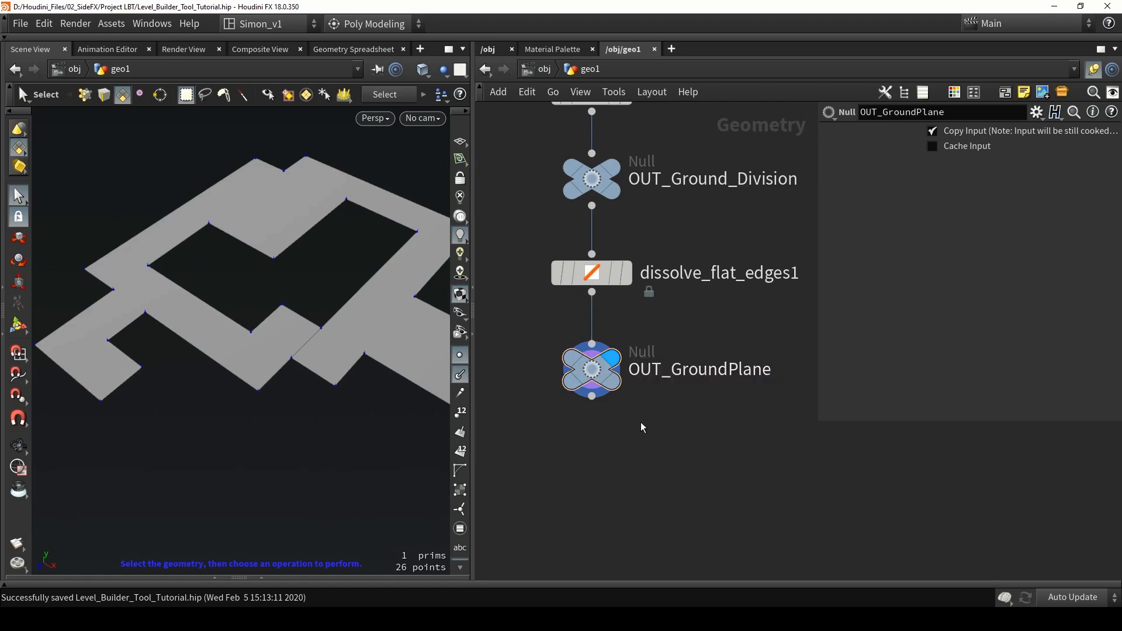
- Place an Object Merge node directly below OUT_GroundPlane
{"action": "key", "text": "Tab"}
{"action": "type", "text": "obj"}
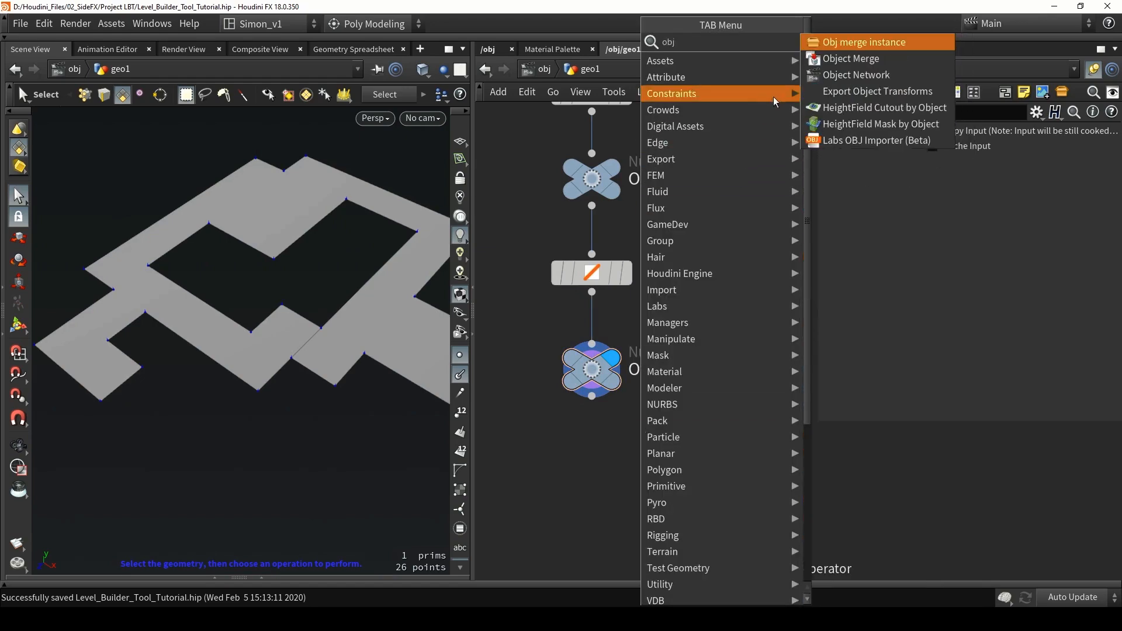
{"action": "left_click", "coordinate": [851, 59]}
{"action": "left_click", "coordinate": [592, 443]}
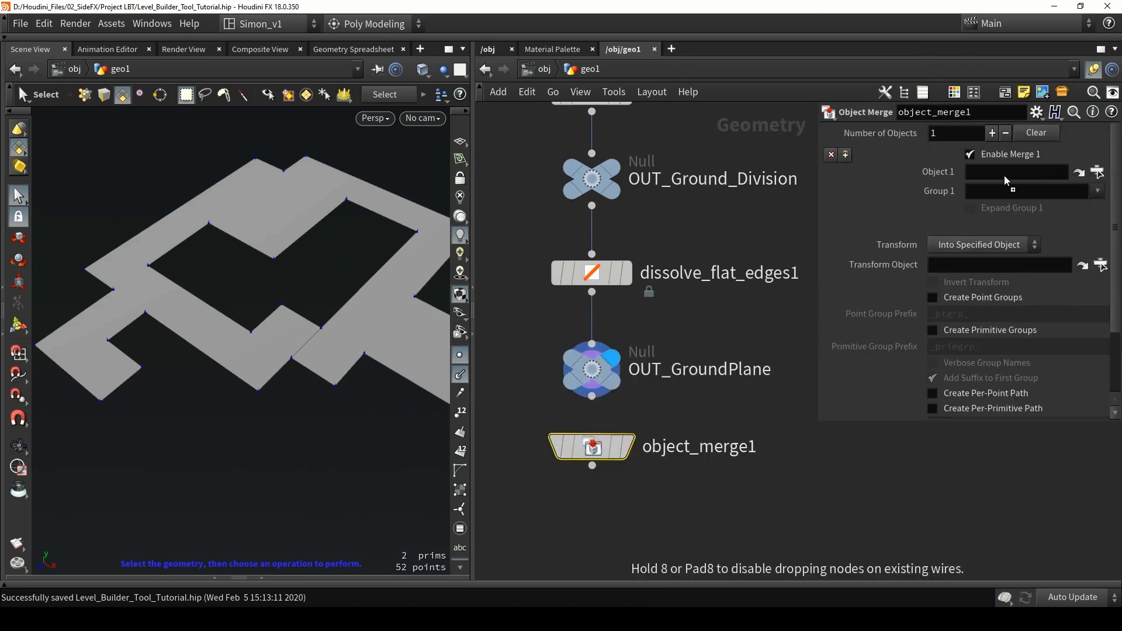
- Set Object 1 of object_merge1 to ../OUT_GroundPlane, display the node and frame the whole network
{"action": "left_click_drag", "start_coordinate": [1006, 180], "coordinate": [986, 179]}
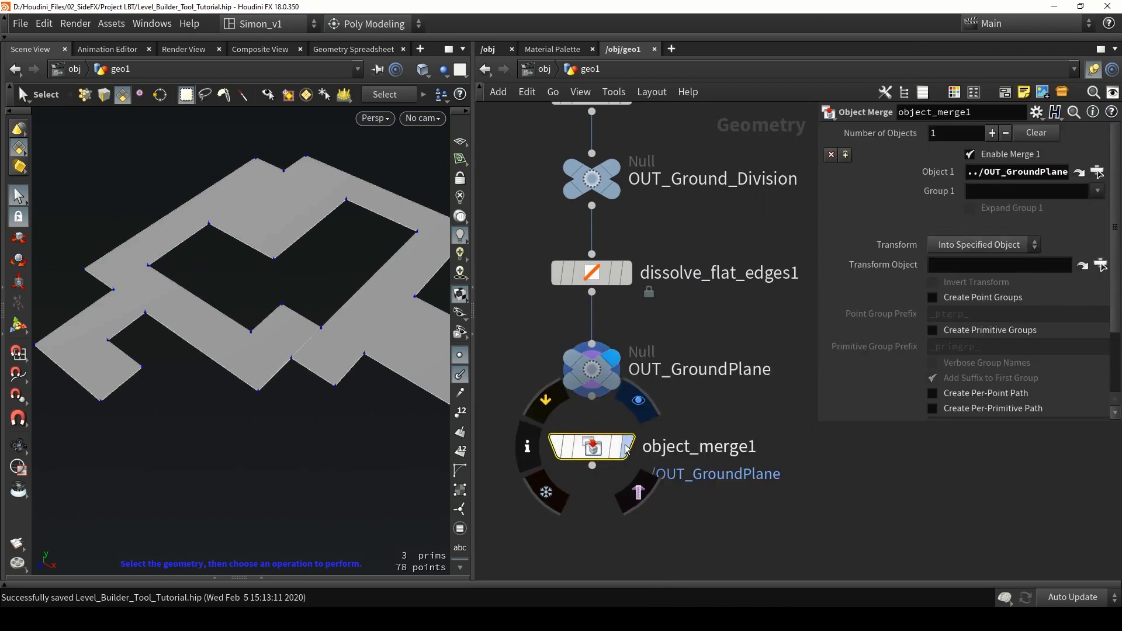
{"action": "key", "text": "r"}
{"action": "left_click", "coordinate": [598, 449]}
{"action": "mouse_move", "coordinate": [598, 450]}
{"action": "left_mouse_down"}
{"action": "mouse_move", "coordinate": [598, 461]}
{"action": "mouse_move", "coordinate": [598, 450]}
{"action": "left_mouse_up"}
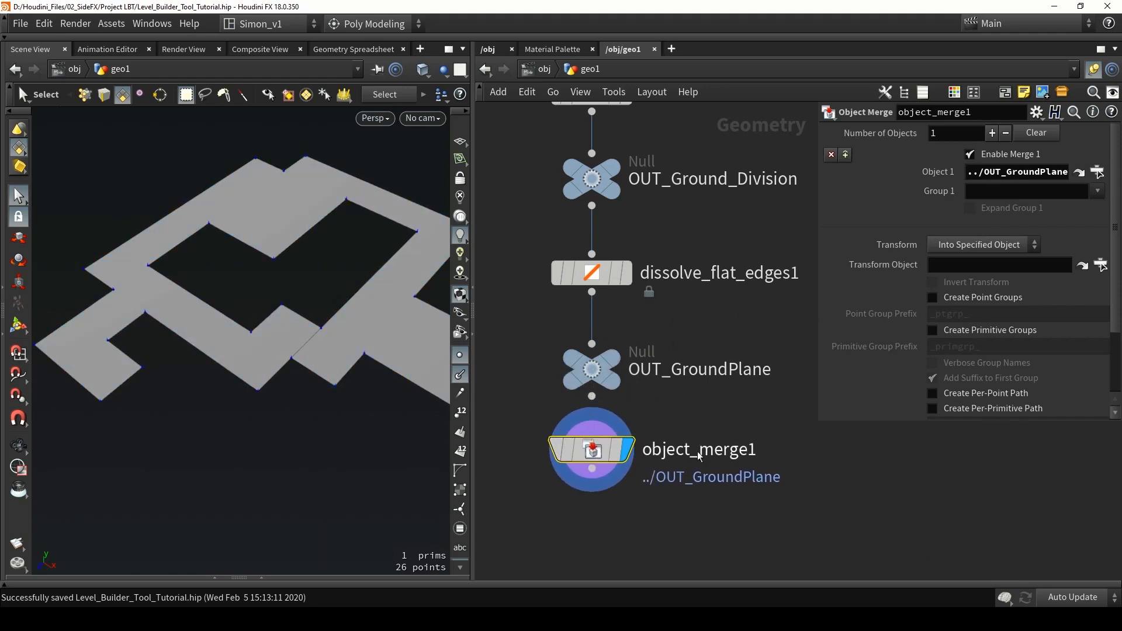
{"action": "key", "text": "h"}
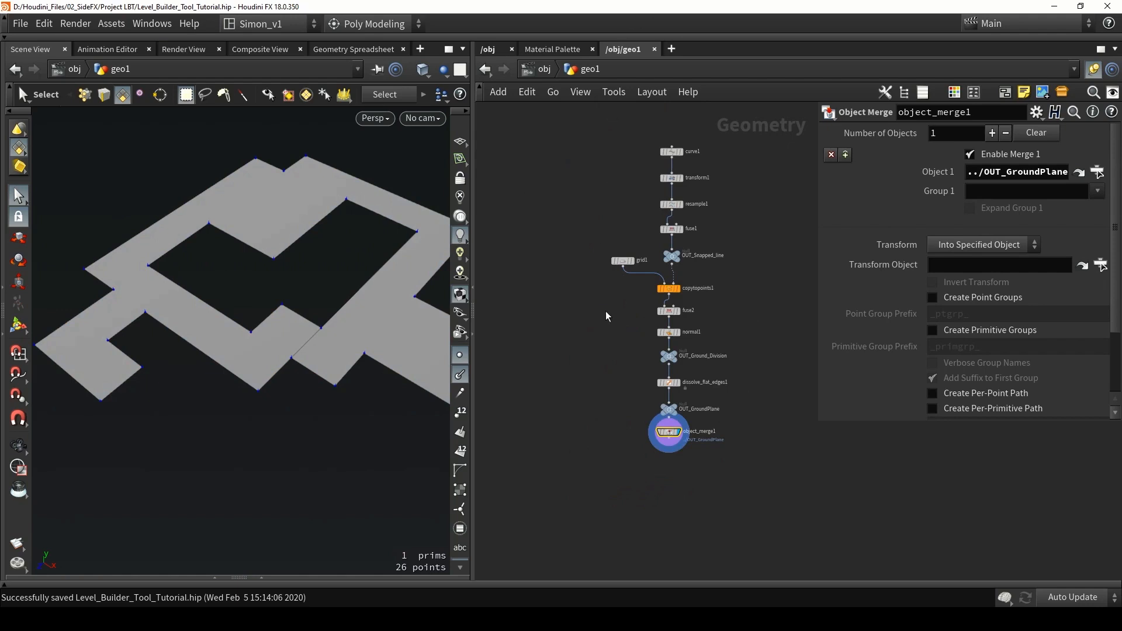
- Enclose all the existing nodes from curve1 to object_merge1 in a network box and enlarge it to leave a margin around them
{"action": "left_click_drag", "start_coordinate": [555, 139], "coordinate": [784, 466]}
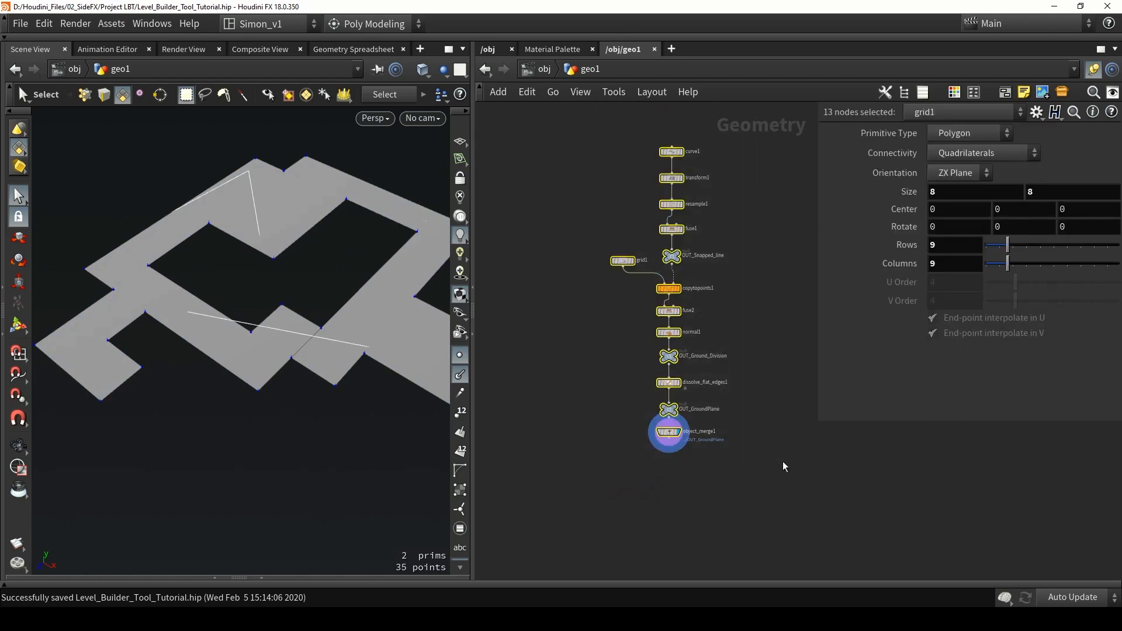
{"action": "left_click", "coordinate": [1006, 93]}
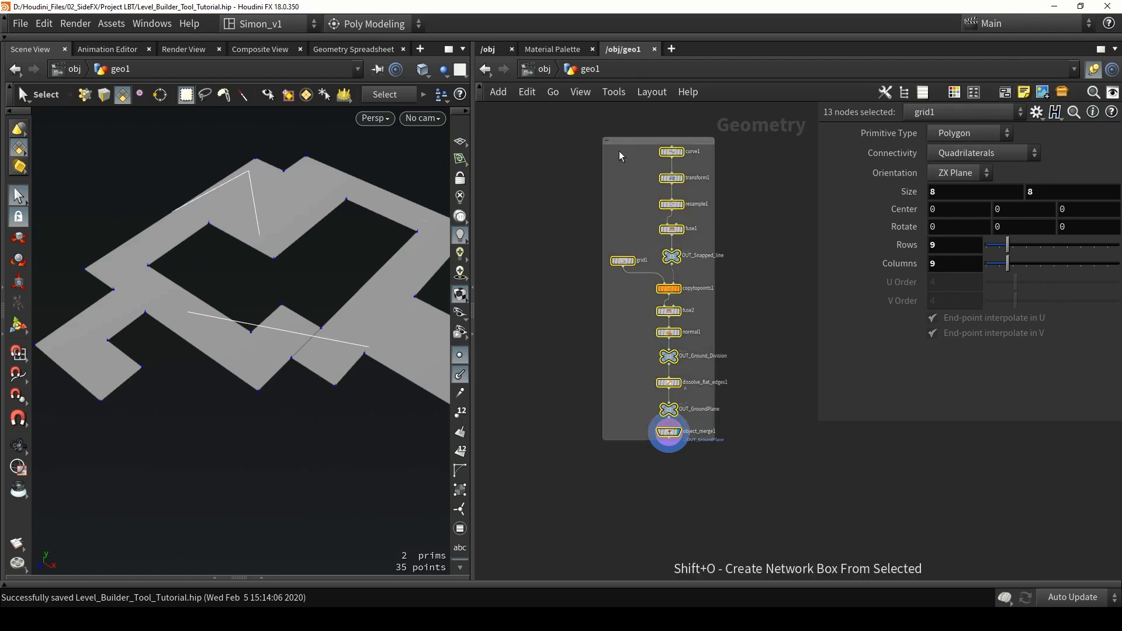
{"action": "left_click_drag", "start_coordinate": [601, 143], "coordinate": [568, 125]}
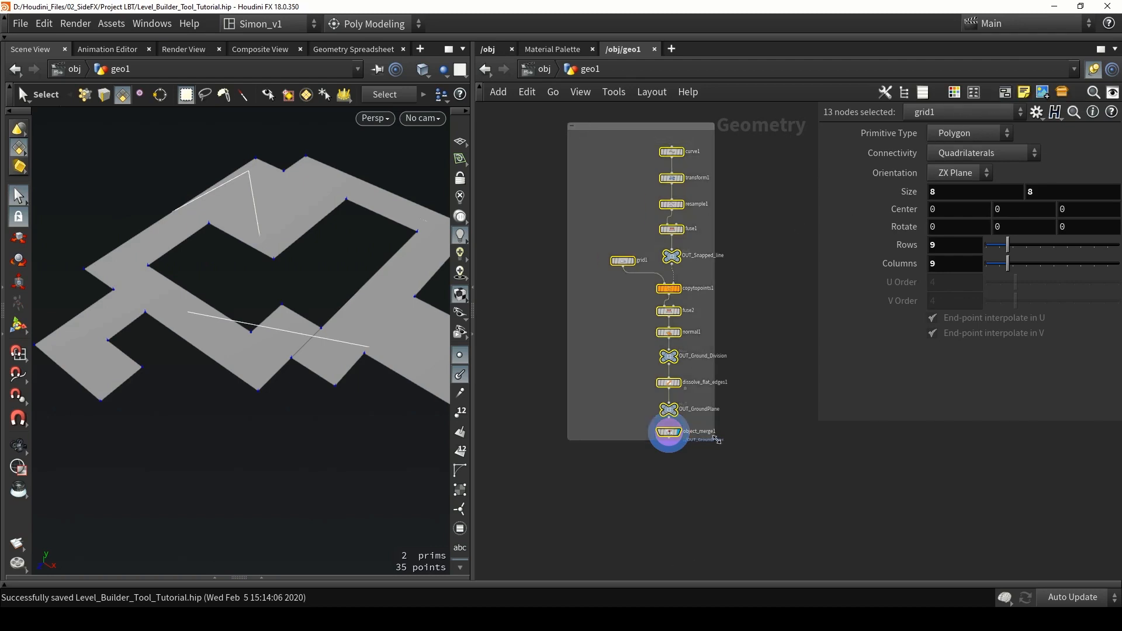
{"action": "left_click_drag", "start_coordinate": [717, 440], "coordinate": [799, 462]}
{"action": "left_click", "coordinate": [826, 493]}
{"action": "middle_click_drag", "start_coordinate": [707, 281], "coordinate": [692, 328]}
{"action": "scroll", "coordinate": [692, 329], "scroll_direction": "down", "scroll_amount": 2}
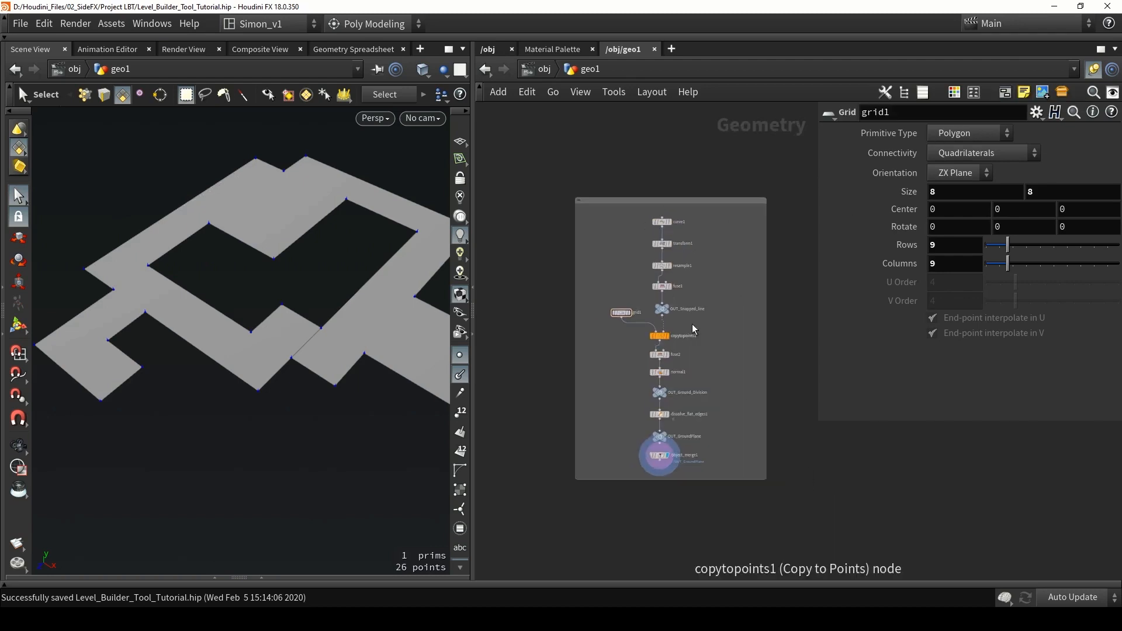
- Duplicate object_merge1 into empty space outside the network box and display the copy
{"action": "middle_click_drag", "start_coordinate": [714, 203], "coordinate": [719, 142]}
{"action": "scroll", "coordinate": [725, 130], "scroll_direction": "down", "scroll_amount": 3}
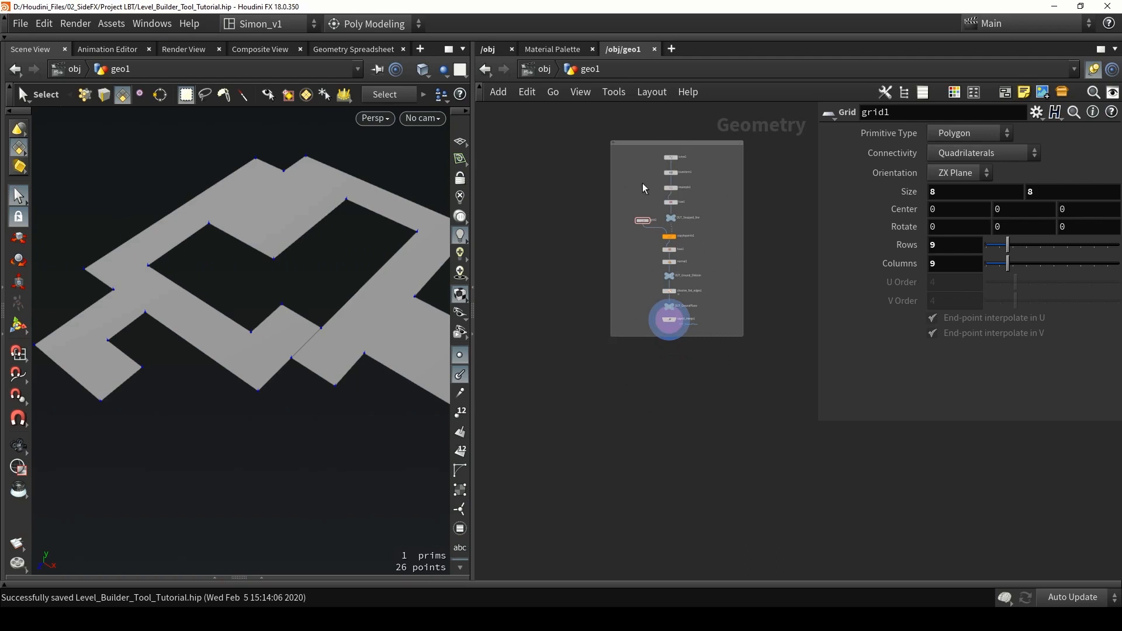
{"action": "scroll", "coordinate": [671, 352], "scroll_direction": "up", "scroll_amount": 4}
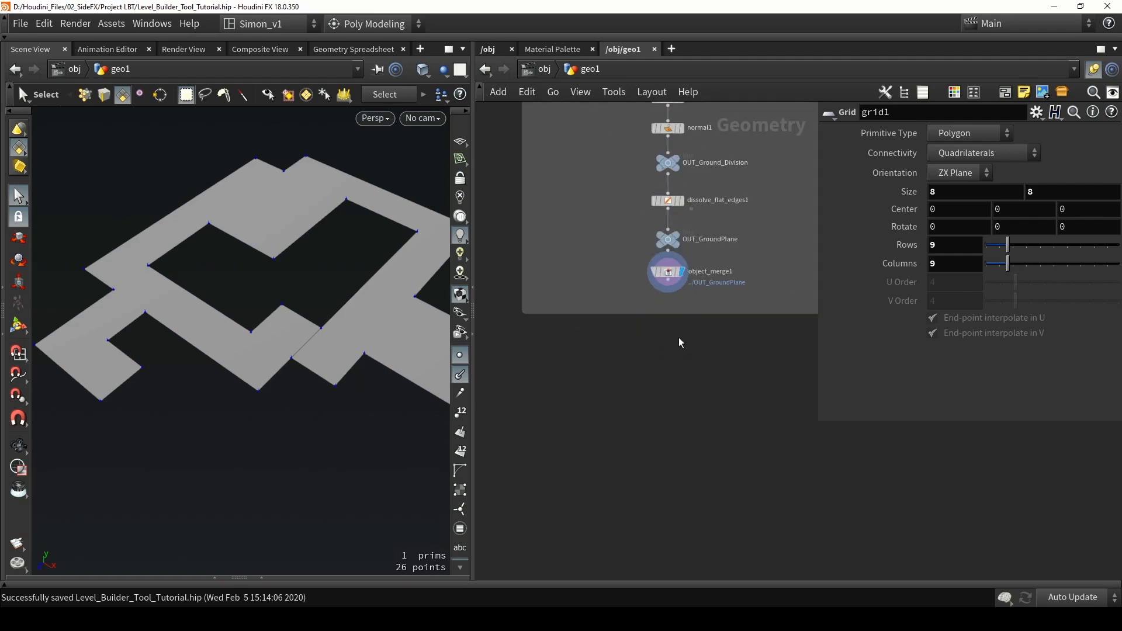
{"action": "left_click", "coordinate": [671, 278]}
{"action": "scroll", "coordinate": [671, 281], "scroll_direction": "down", "scroll_amount": 2}
{"action": "middle_click_drag", "start_coordinate": [669, 329], "coordinate": [750, 261]}
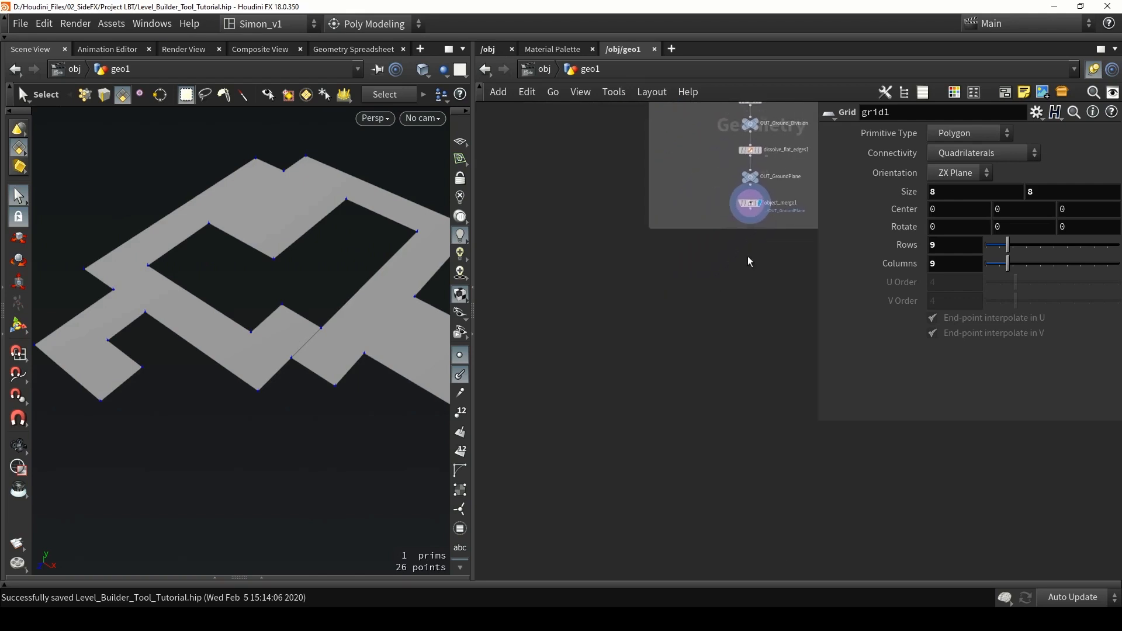
{"action": "mouse_move", "coordinate": [755, 207]}
{"action": "left_click_drag", "start_coordinate": [754, 205], "coordinate": [525, 377], "text": "alt"}
{"action": "middle_click_drag", "start_coordinate": [550, 324], "coordinate": [680, 259]}
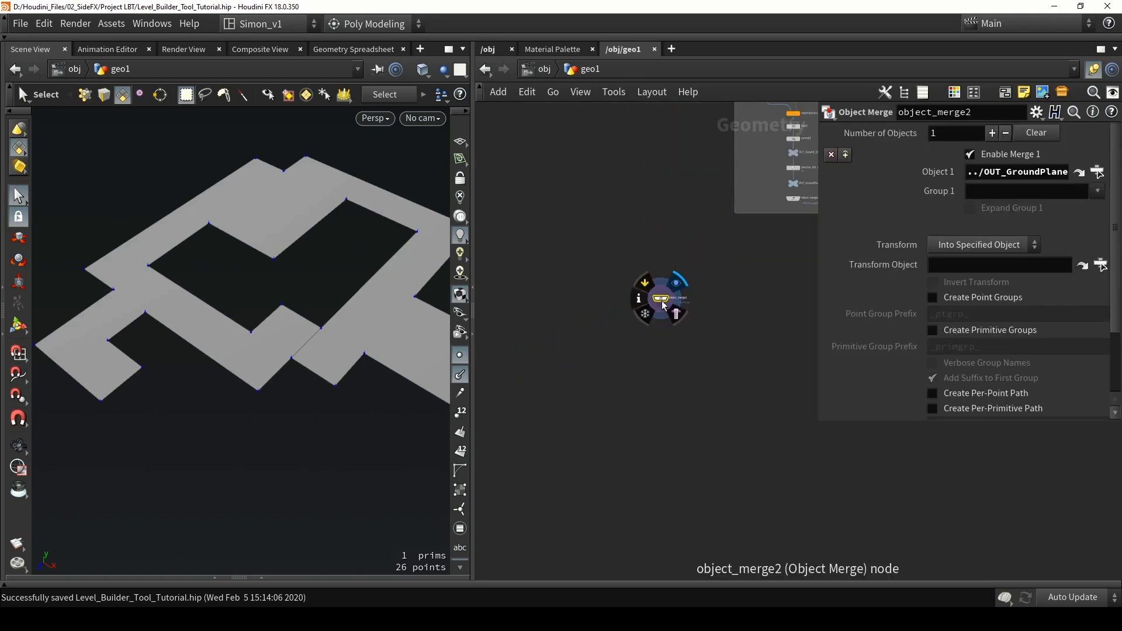
{"action": "left_click_drag", "start_coordinate": [650, 316], "coordinate": [607, 330]}
{"action": "scroll", "coordinate": [589, 346], "scroll_direction": "up", "scroll_amount": 2}
{"action": "middle_click_drag", "start_coordinate": [623, 359], "coordinate": [636, 316]}
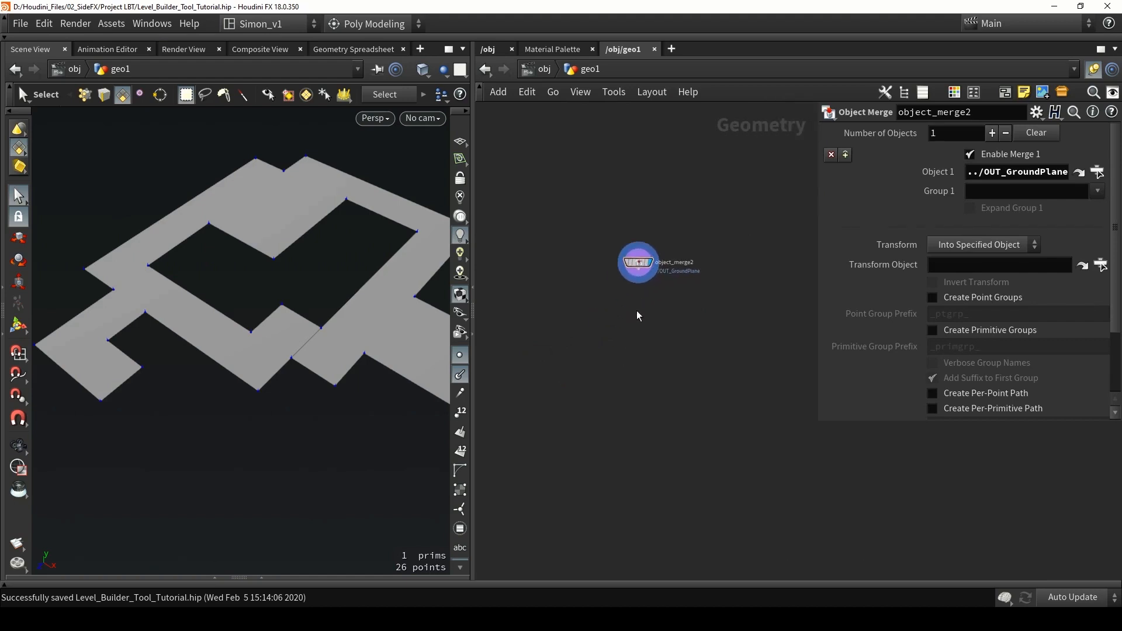
{"action": "scroll", "coordinate": [633, 324], "scroll_direction": "up", "scroll_amount": 1}
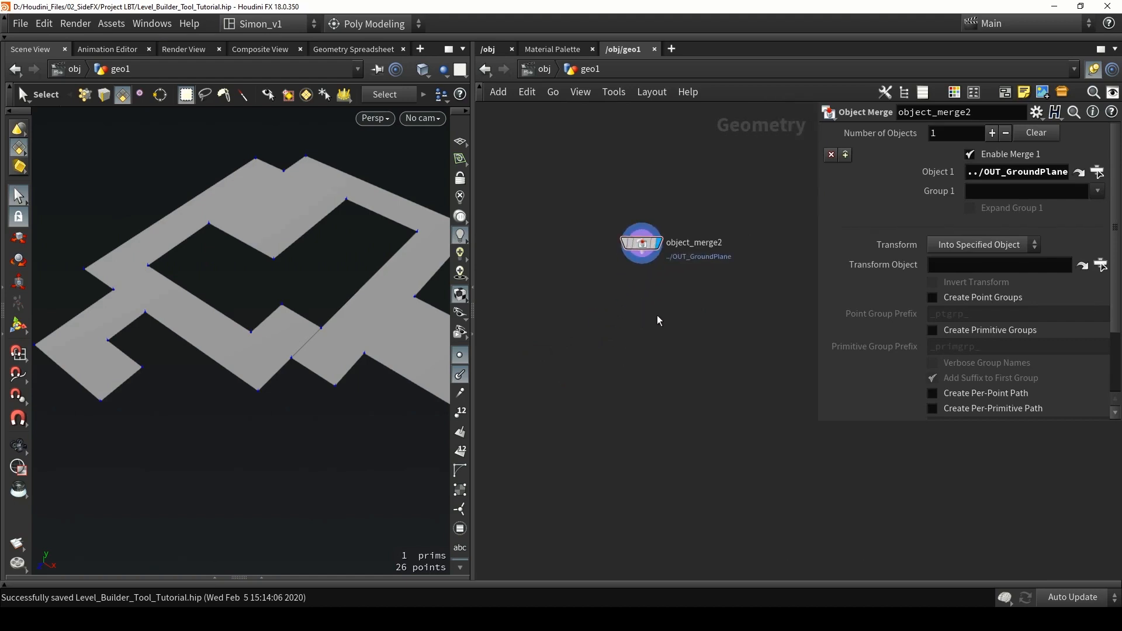
{"action": "left_click_drag", "start_coordinate": [642, 245], "coordinate": [624, 241]}
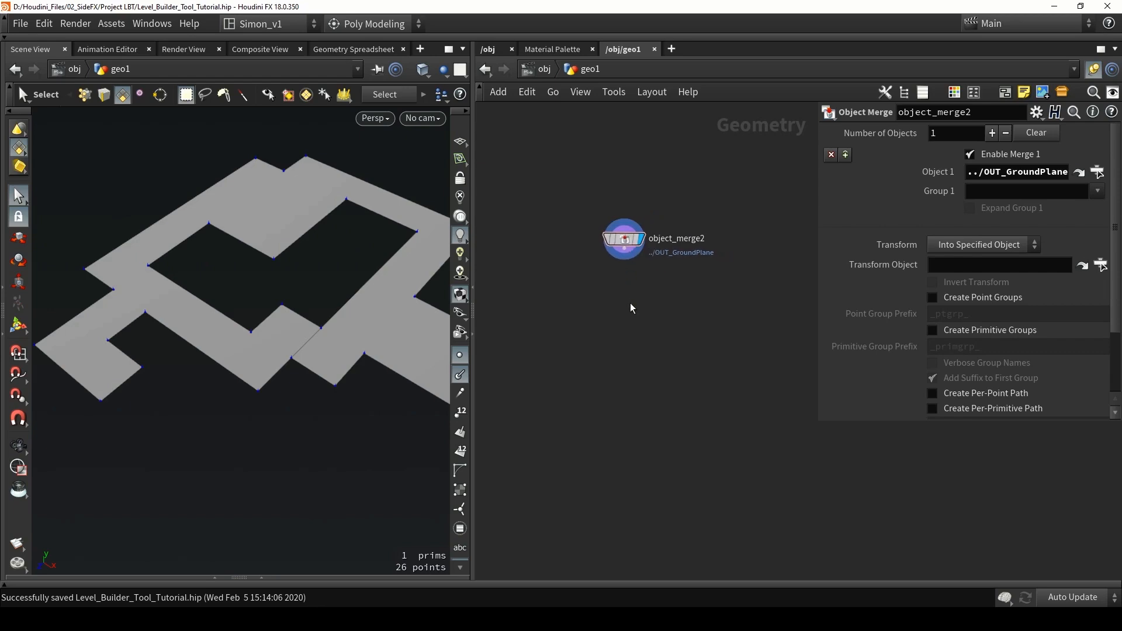
- Add a PolyExtrude node below object_merge2, connect it to that node's output and display it
{"action": "key", "text": "Tab"}
{"action": "type", "text": "extr"}
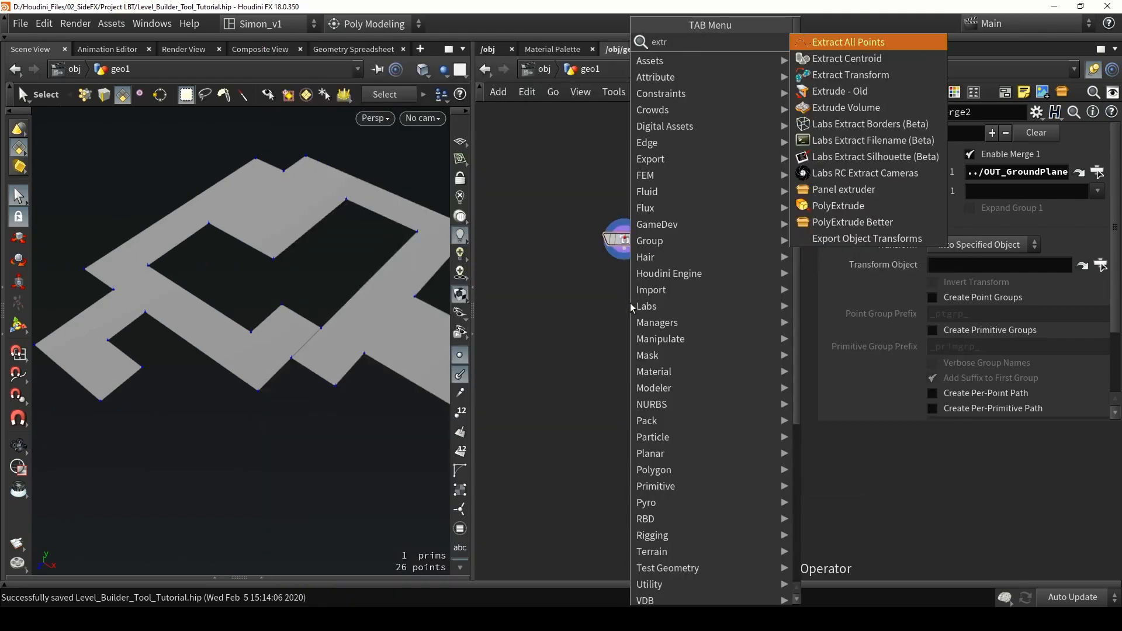
{"action": "left_click", "coordinate": [838, 206]}
{"action": "left_click", "coordinate": [627, 286]}
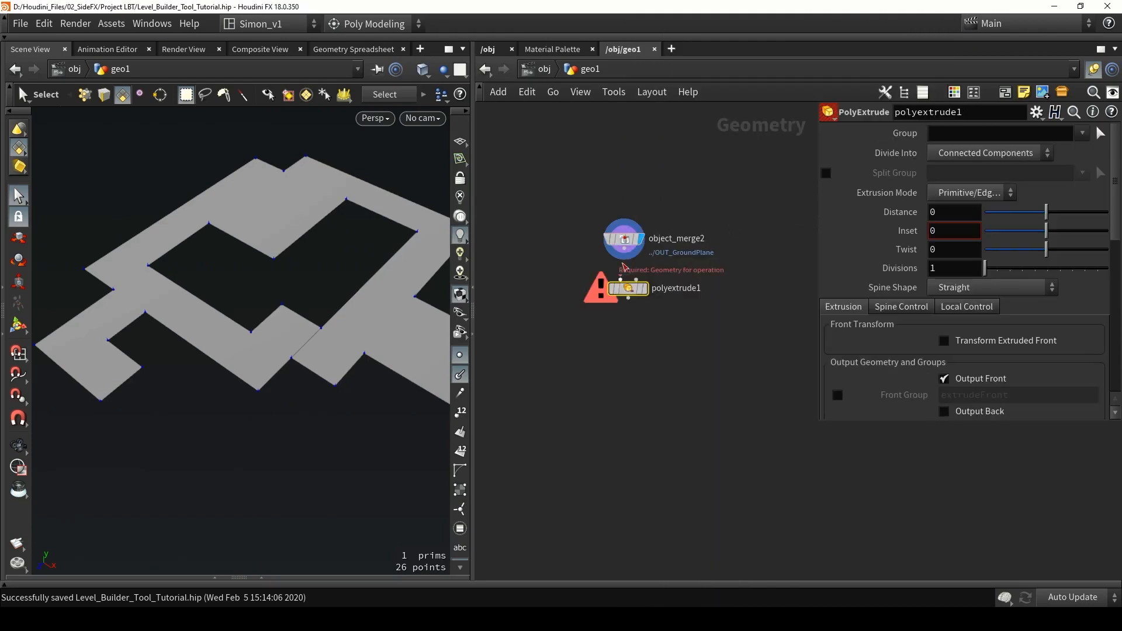
{"action": "left_click_drag", "start_coordinate": [624, 260], "coordinate": [631, 296]}
{"action": "scroll", "coordinate": [636, 301], "scroll_direction": "up", "scroll_amount": 2}
{"action": "left_click_drag", "start_coordinate": [239, 311], "coordinate": [238, 296], "text": "alt"}
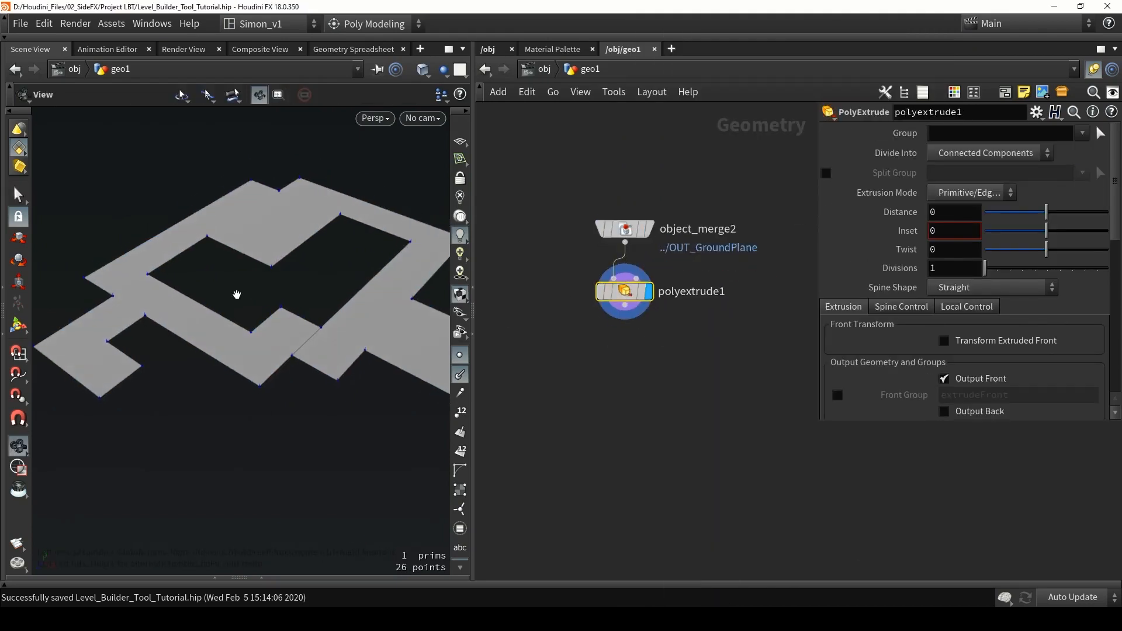
- Extrude the ground plane upward with polyextrude1's Distance set to 8, and tidy the layout of the two nodes
{"action": "left_click", "coordinate": [17, 325]}
{"action": "left_click_drag", "start_coordinate": [274, 255], "coordinate": [311, 170]}
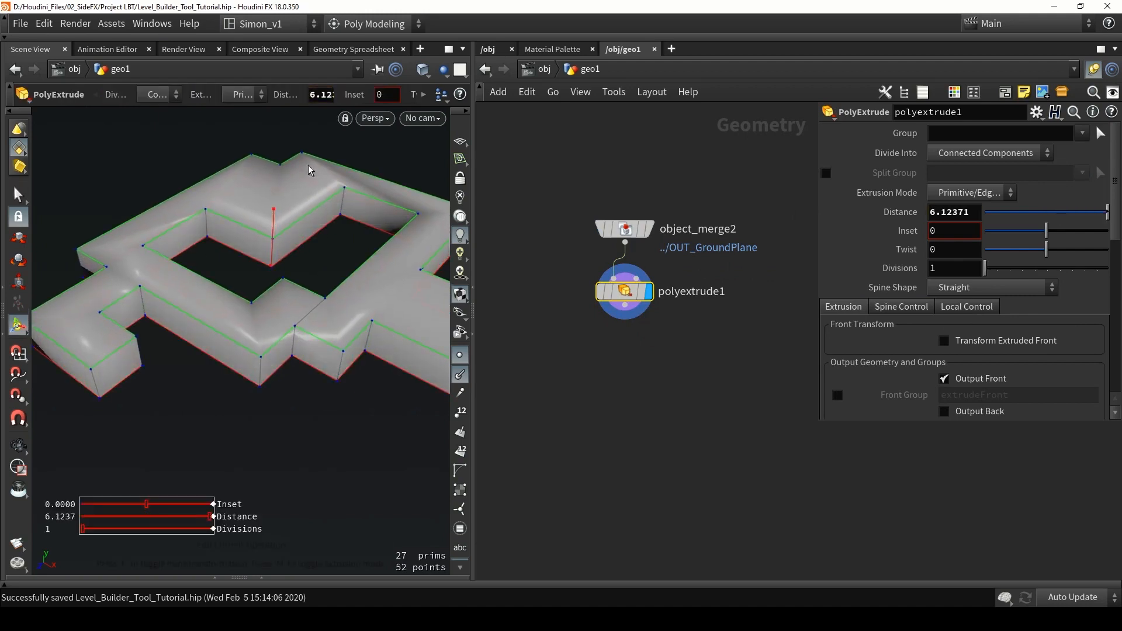
{"action": "left_click_drag", "start_coordinate": [977, 213], "coordinate": [914, 209]}
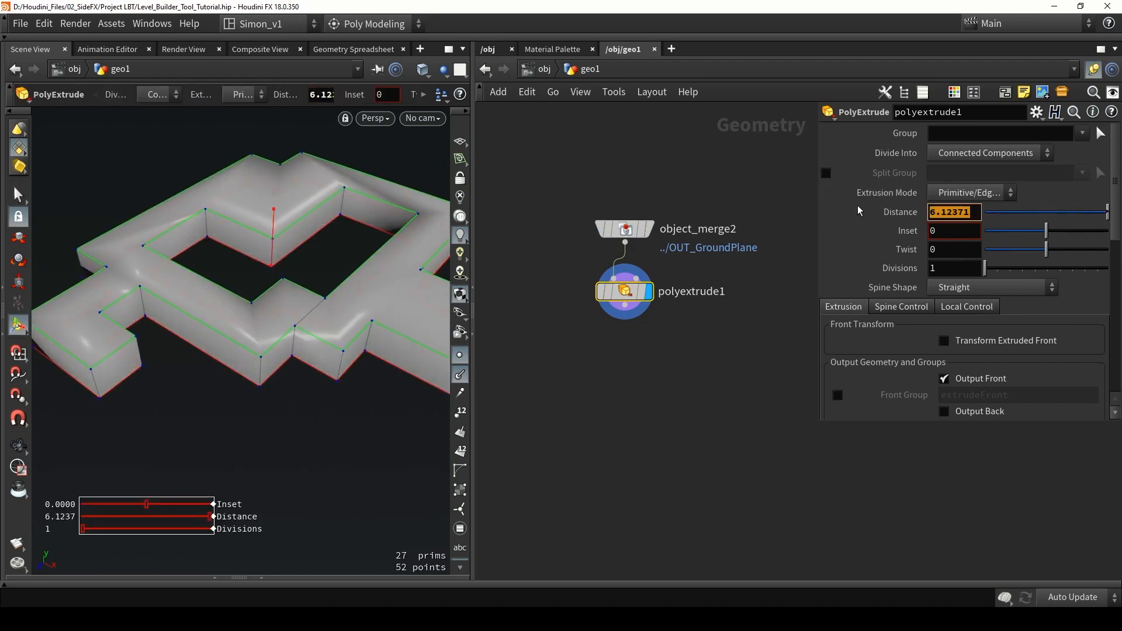
{"action": "type", "text": "8"}
{"action": "key", "text": "Return"}
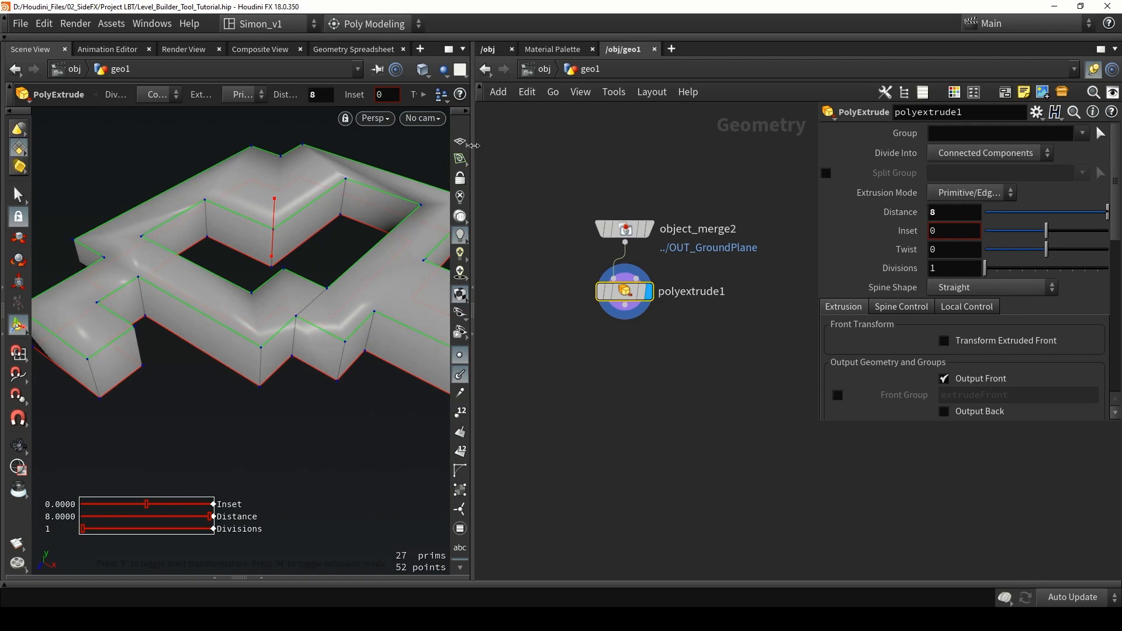
{"action": "key", "text": "l"}
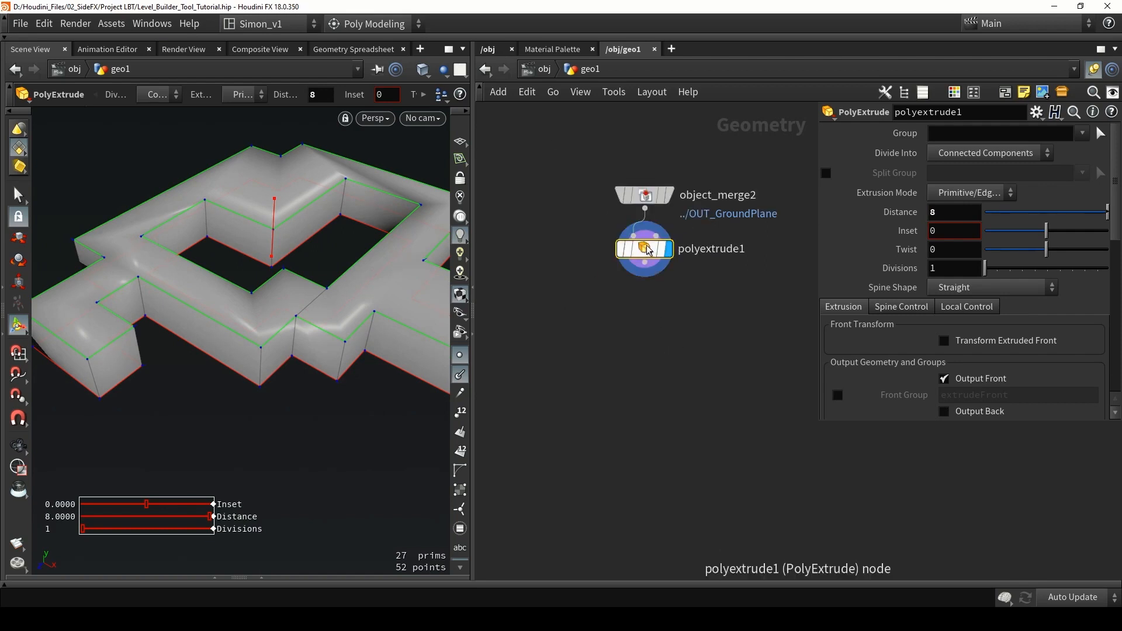
- Turn off Output Front on polyextrude1 so only the side walls are generated
{"action": "scroll", "coordinate": [986, 367], "scroll_direction": "down", "scroll_amount": 2}
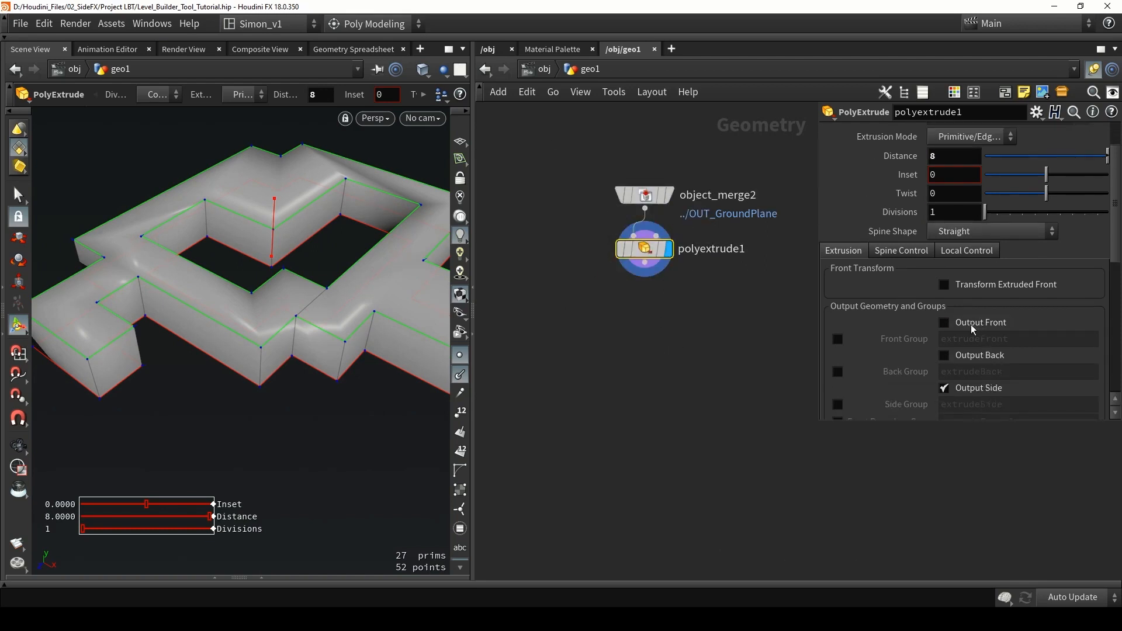
{"action": "left_click_drag", "start_coordinate": [330, 212], "coordinate": [240, 166], "text": "alt"}
{"action": "left_click", "coordinate": [639, 288]}
- Add a Resample node below polyextrude1, connect it to that node's output and display it
{"action": "key", "text": "Tab"}
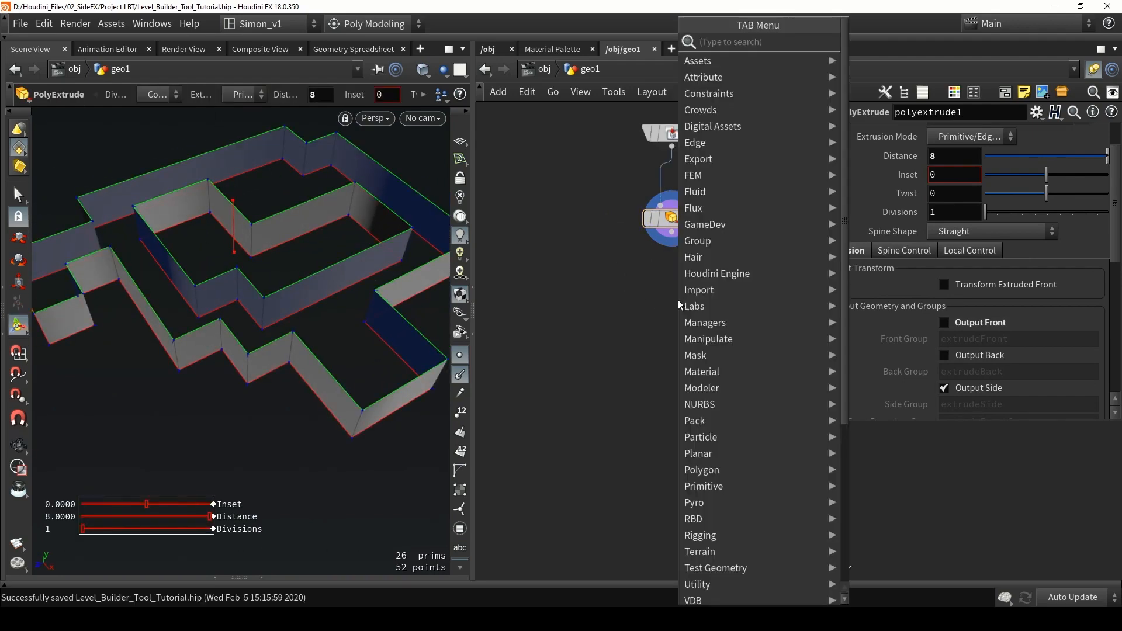
{"action": "type", "text": "res"}
{"action": "left_click", "coordinate": [868, 45]}
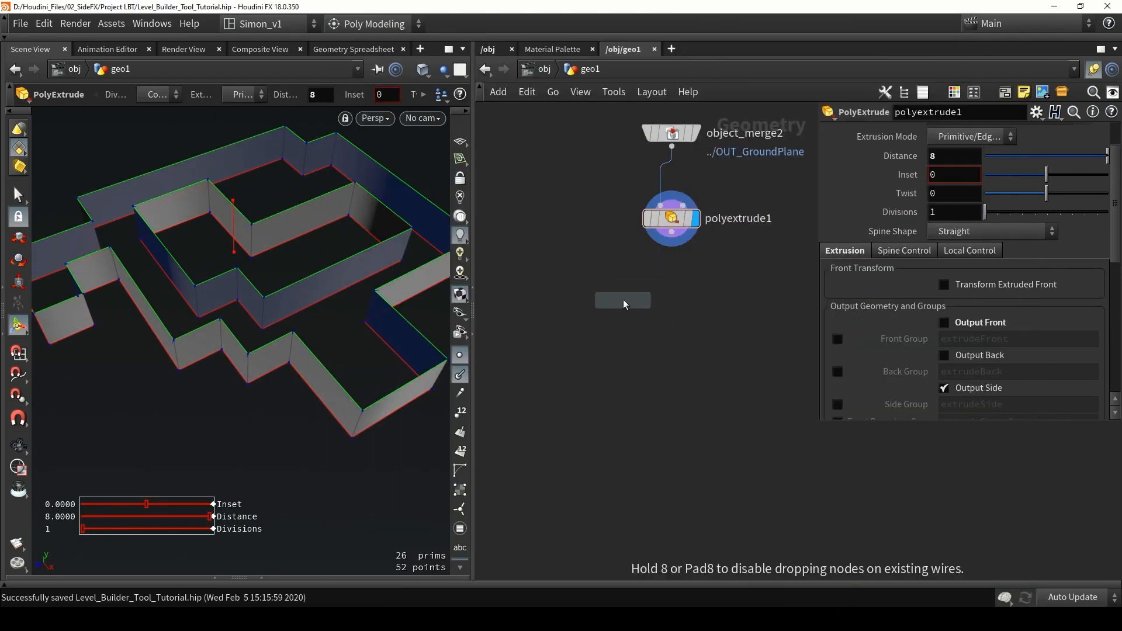
{"action": "left_click", "coordinate": [621, 300]}
{"action": "left_click_drag", "start_coordinate": [671, 232], "coordinate": [697, 277]}
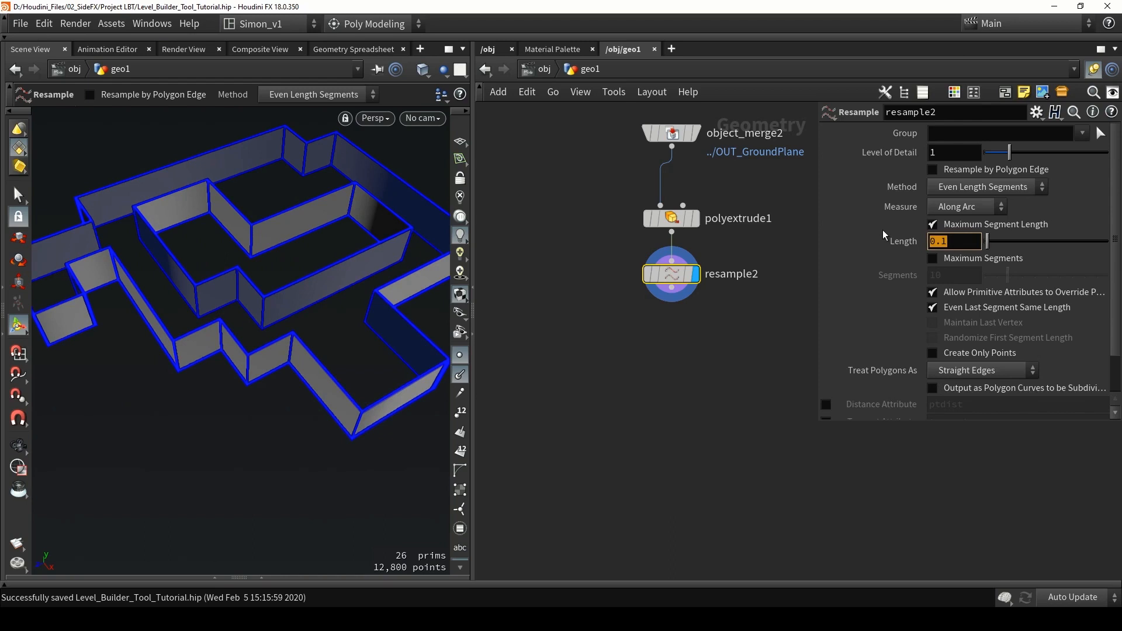
- Set resample2's maximum segment Length to 4 and check the point spacing on the walls
{"action": "type", "text": "4"}
{"action": "key", "text": "Return"}
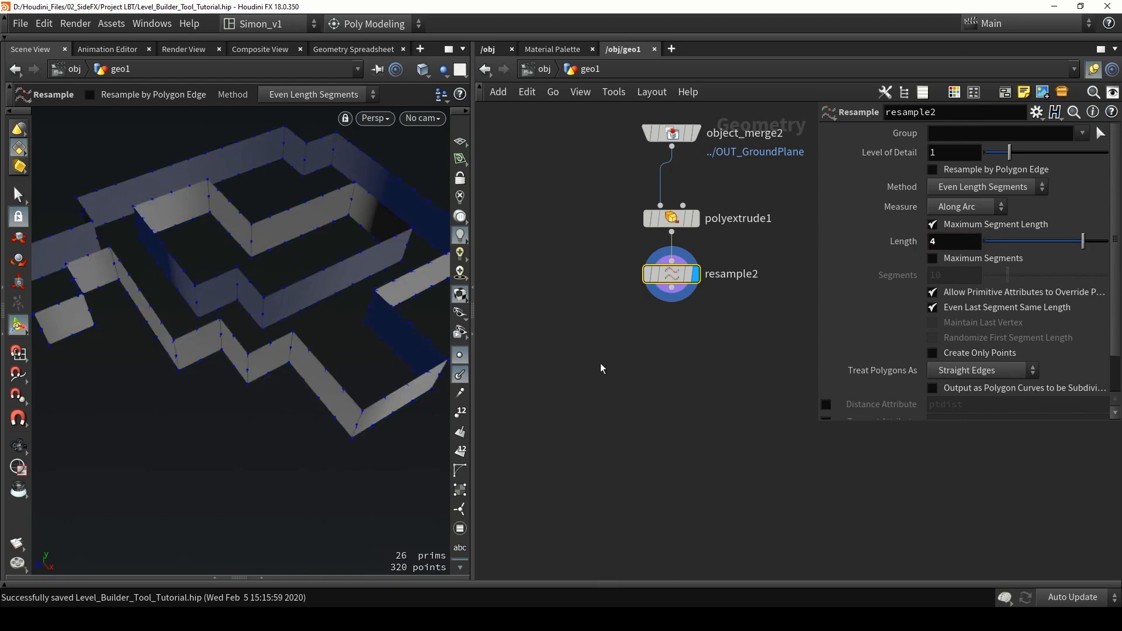
{"action": "left_click_drag", "start_coordinate": [282, 276], "coordinate": [298, 240]}
{"action": "scroll", "coordinate": [298, 239], "scroll_direction": "down", "scroll_amount": 3}
{"action": "scroll", "coordinate": [299, 240], "scroll_direction": "up", "scroll_amount": 2}
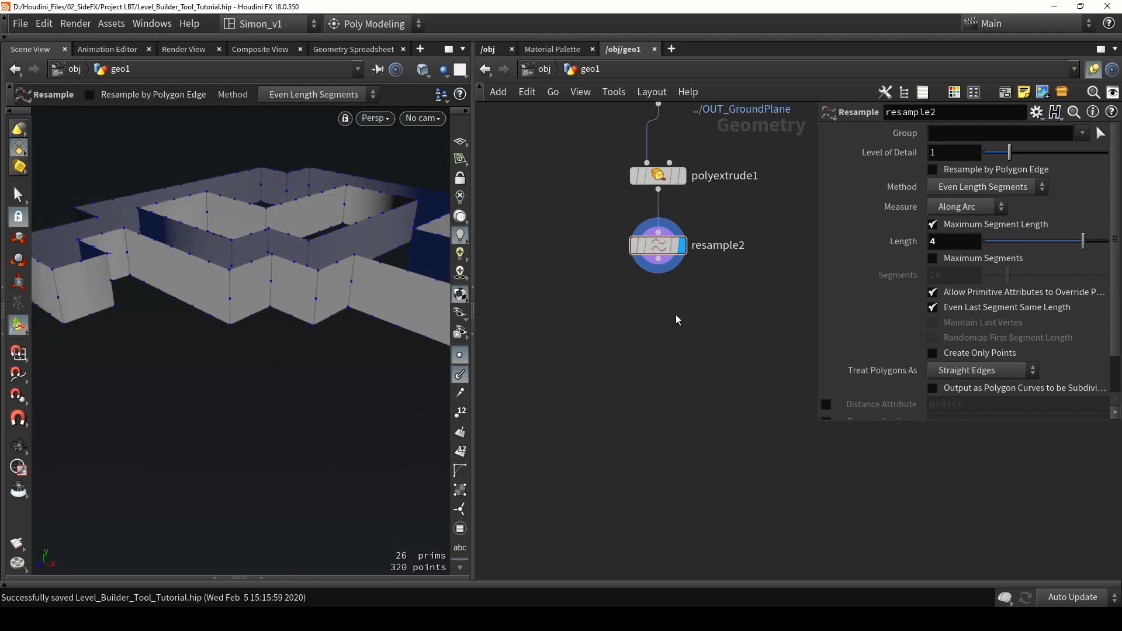
- Add a Normal node below resample2, connect it to that node's output and display it
{"action": "key", "text": "Tab"}
{"action": "type", "text": "no"}
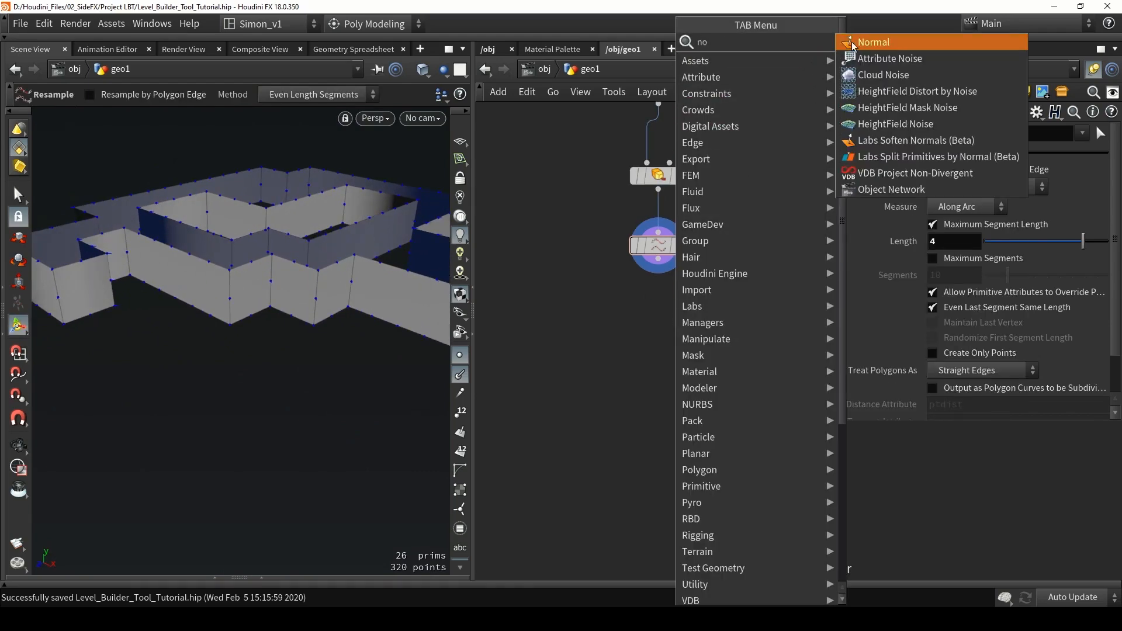
{"action": "left_click", "coordinate": [855, 44]}
{"action": "left_click", "coordinate": [658, 321]}
{"action": "left_click_drag", "start_coordinate": [658, 308], "coordinate": [658, 259]}
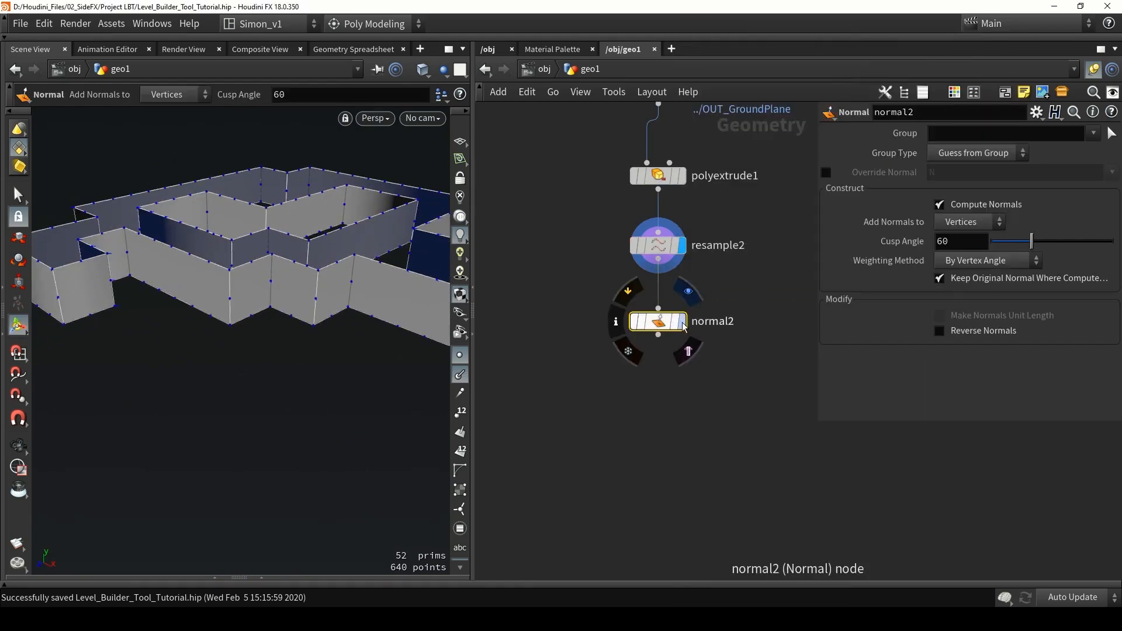
{"action": "left_click", "coordinate": [682, 321]}
- Set normal2 to add normals to Points, and append a Fuse node below it with its display on
{"action": "left_click", "coordinate": [971, 222]}
{"action": "left_click", "coordinate": [958, 238]}
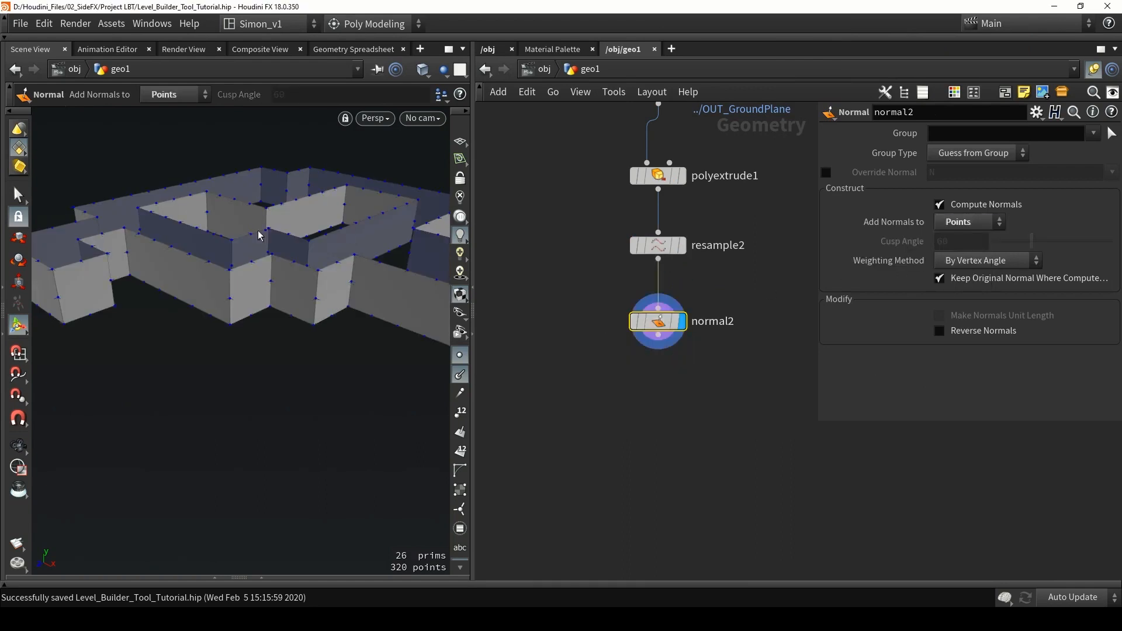
{"action": "left_click_drag", "start_coordinate": [261, 237], "coordinate": [338, 361]}
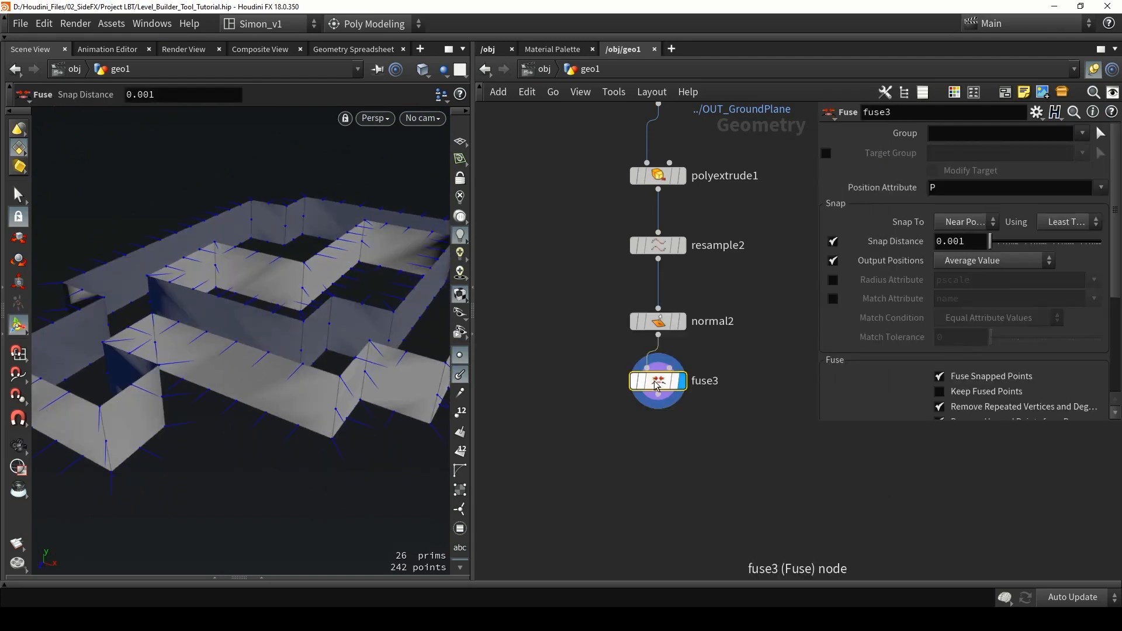
{"action": "left_click_drag", "start_coordinate": [381, 388], "coordinate": [310, 403]}
- Add a Group Create node below fuse3, connect it to that node's output and display it
{"action": "key", "text": "Tab"}
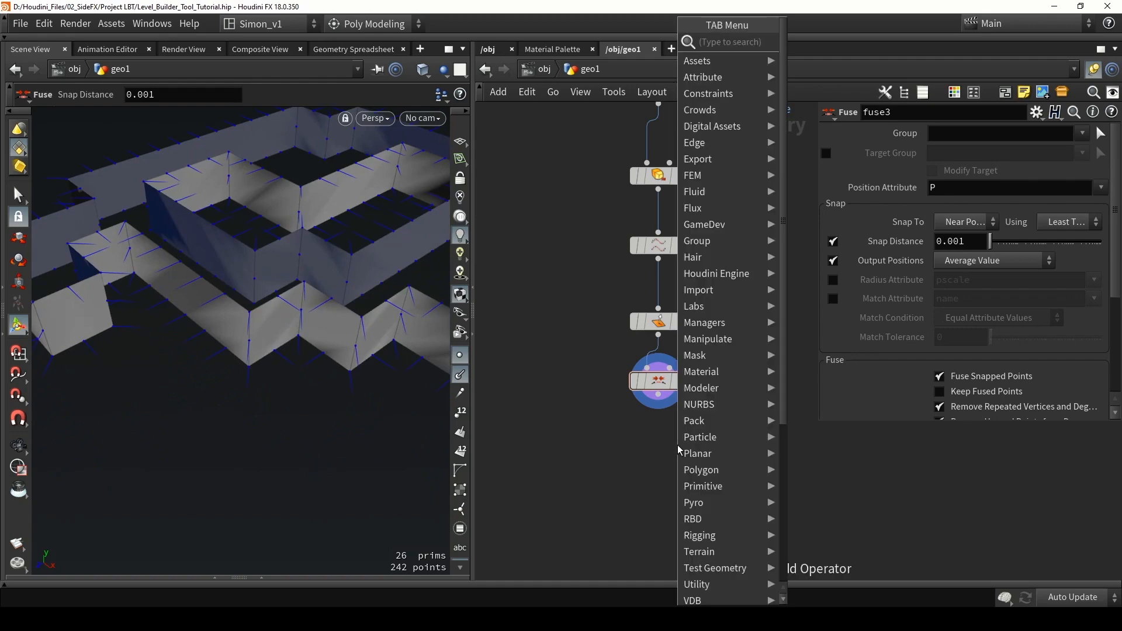
{"action": "type", "text": "group"}
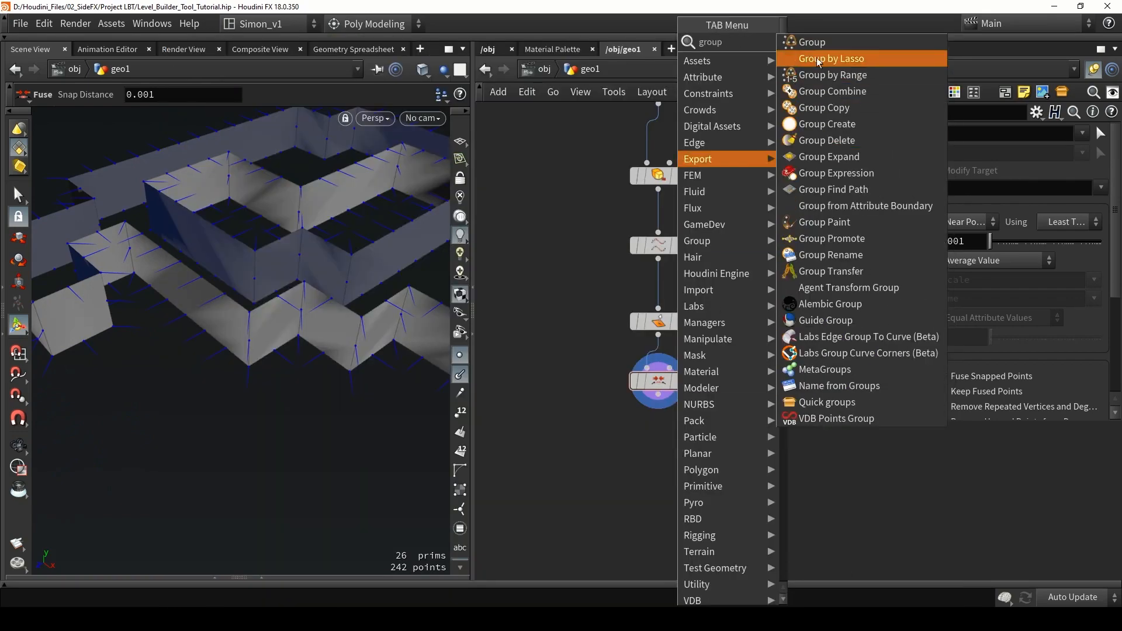
{"action": "left_click", "coordinate": [828, 124]}
{"action": "left_click", "coordinate": [672, 455]}
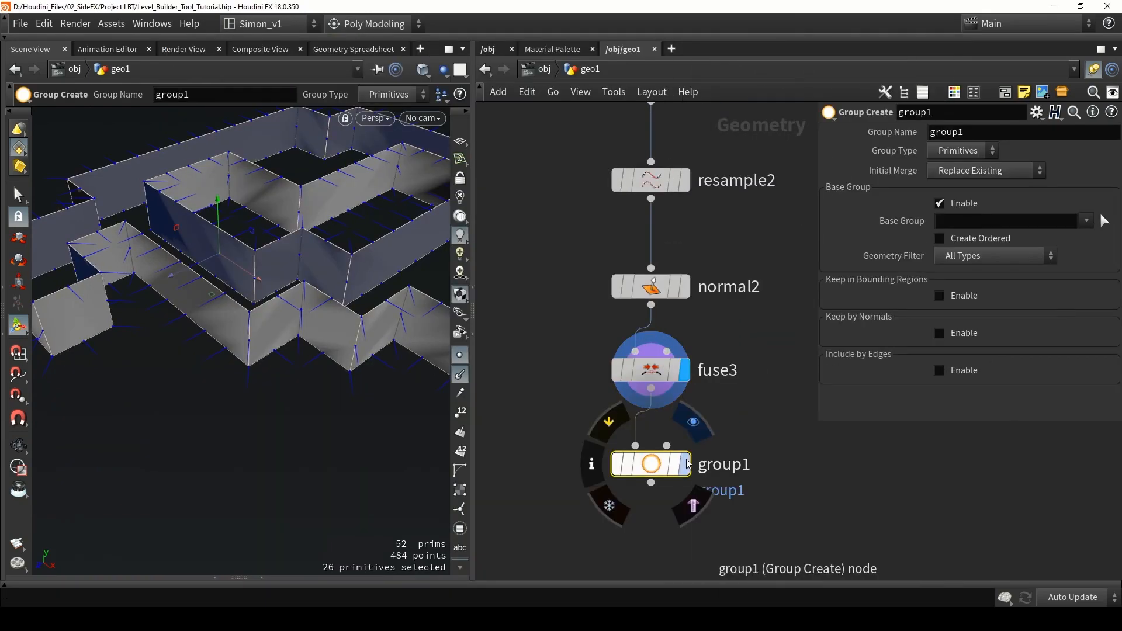
{"action": "left_click", "coordinate": [685, 464]}
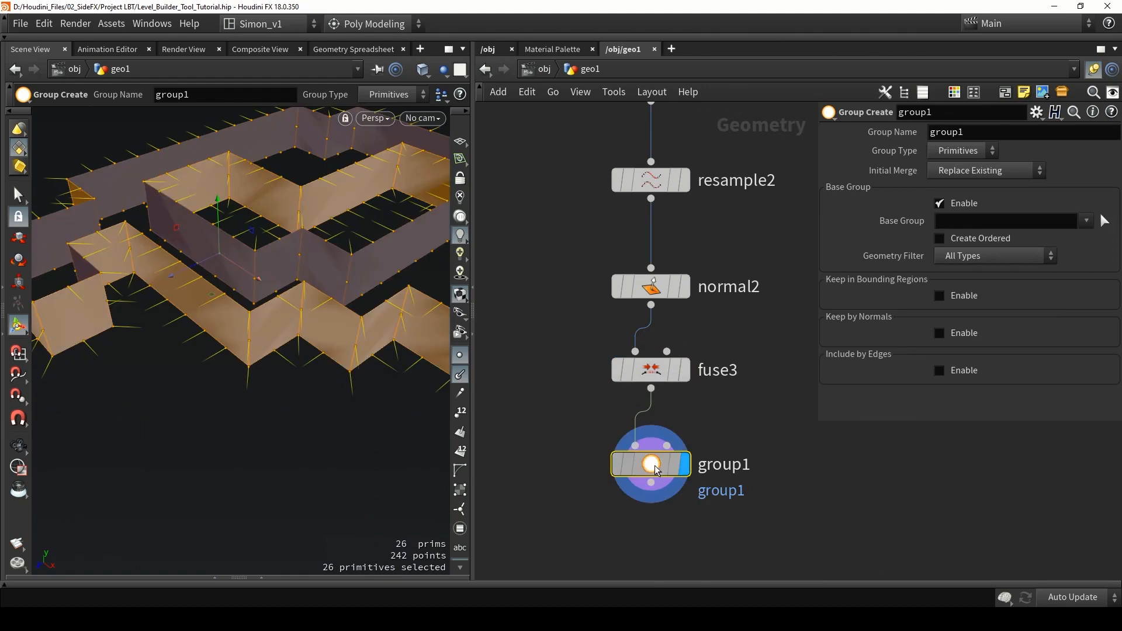
- Name the group in group1 Corner and set its Group Type to Edges
{"action": "double_click", "coordinate": [972, 136]}
{"action": "type", "text": "Co"}
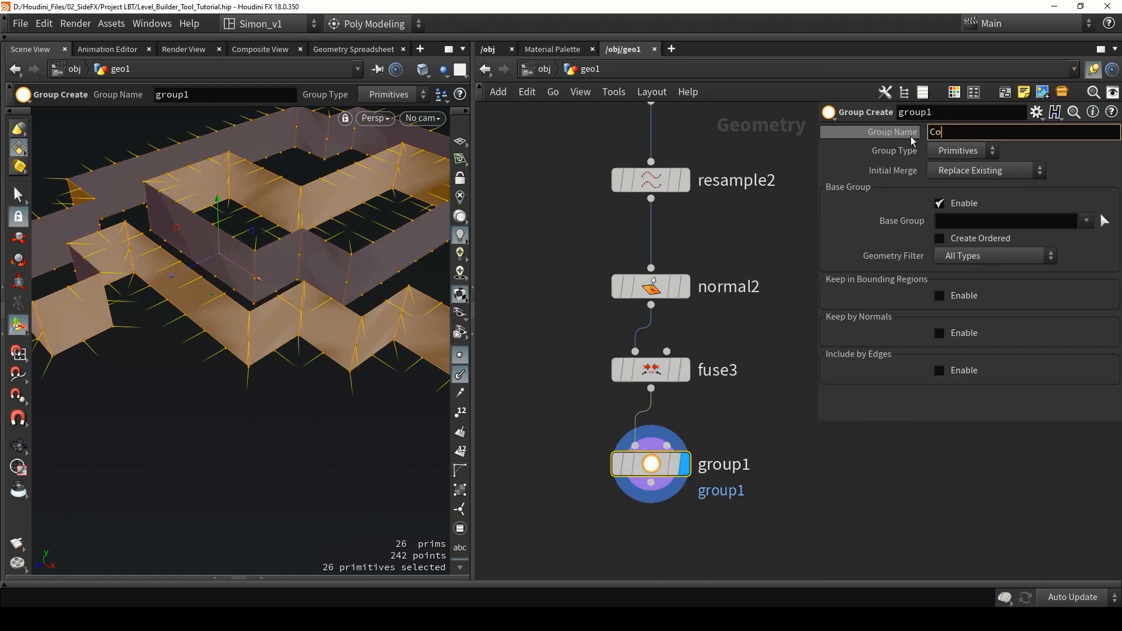
{"action": "type", "text": "rner"}
{"action": "key", "text": "Return"}
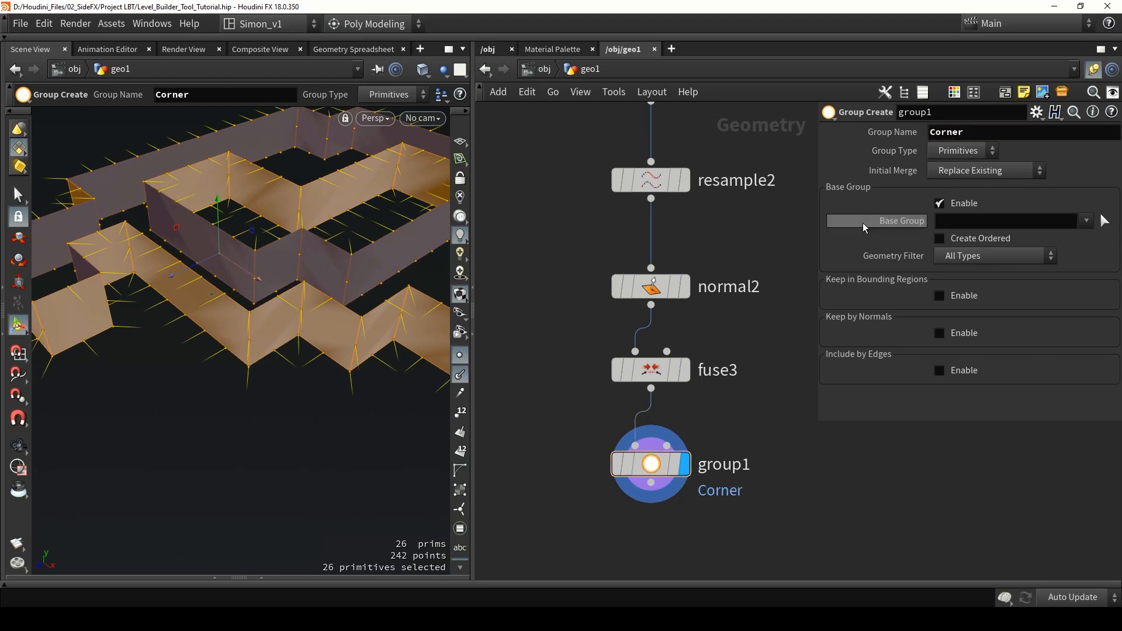
{"action": "left_click", "coordinate": [935, 153]}
{"action": "left_click", "coordinate": [942, 201]}
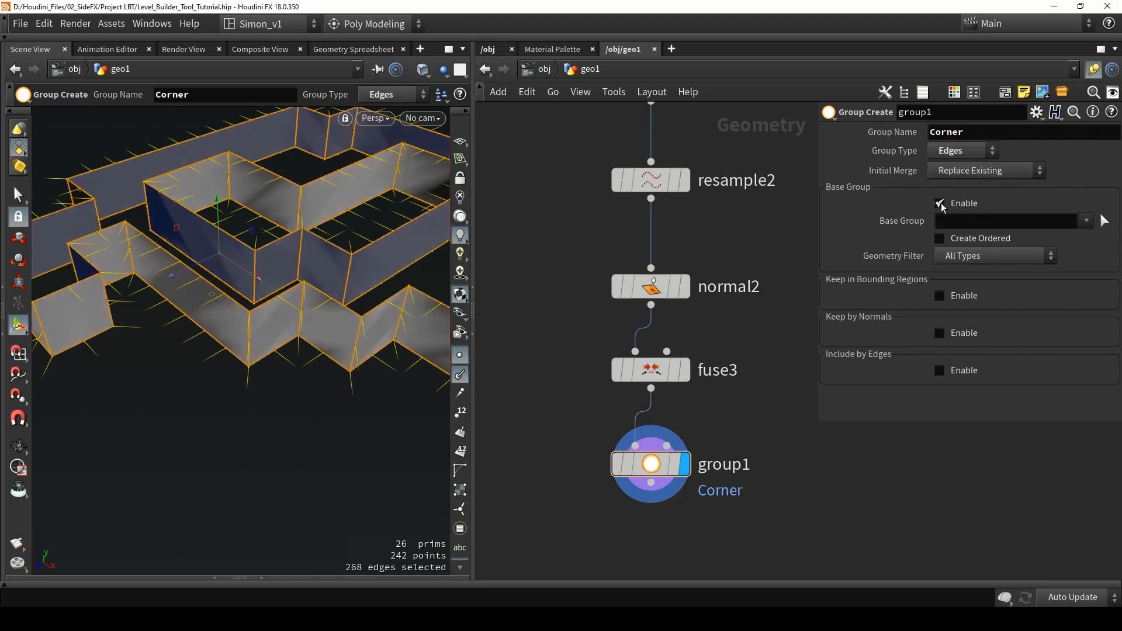
- In group1, disable Base Group and enable Include by Edges with a Min Edge Angle of 20
{"action": "left_click", "coordinate": [940, 203]}
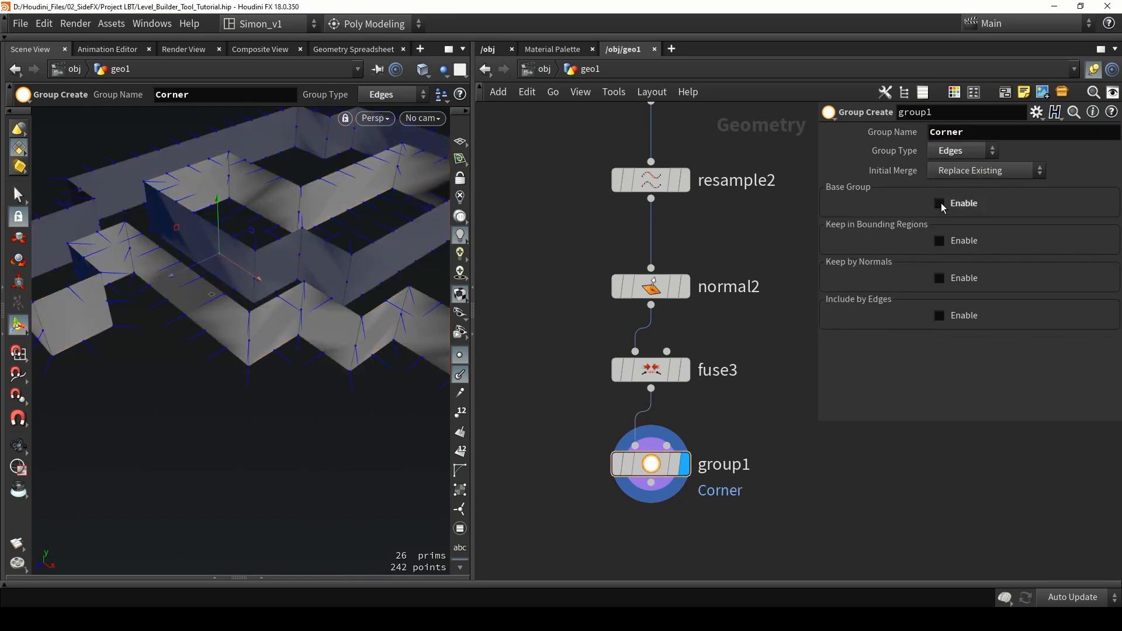
{"action": "left_click", "coordinate": [941, 316]}
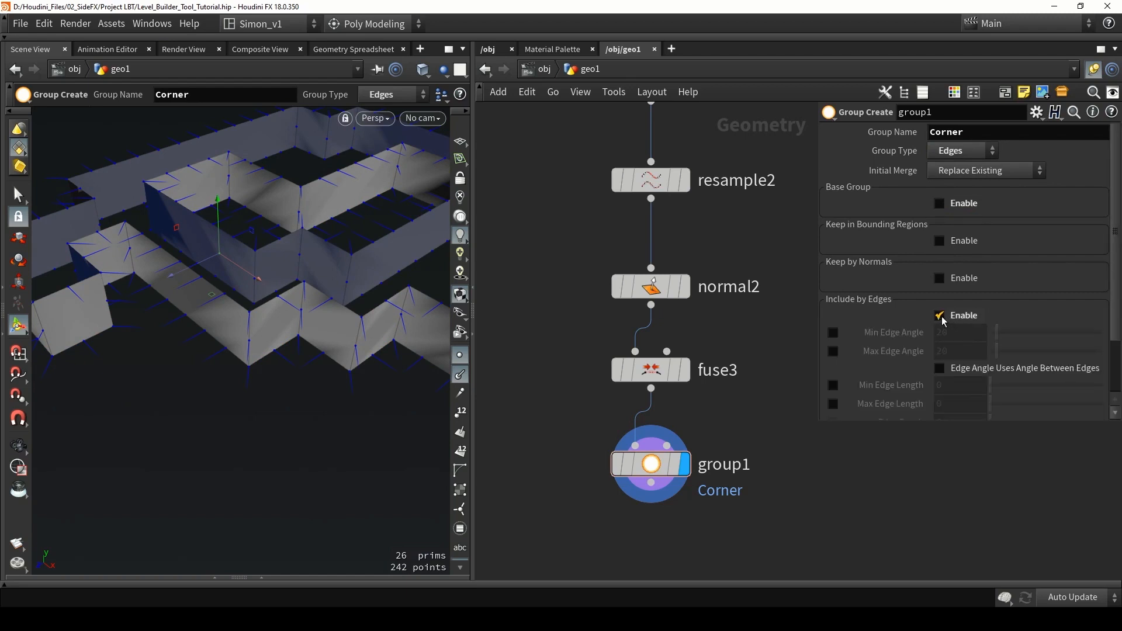
{"action": "left_click", "coordinate": [833, 333]}
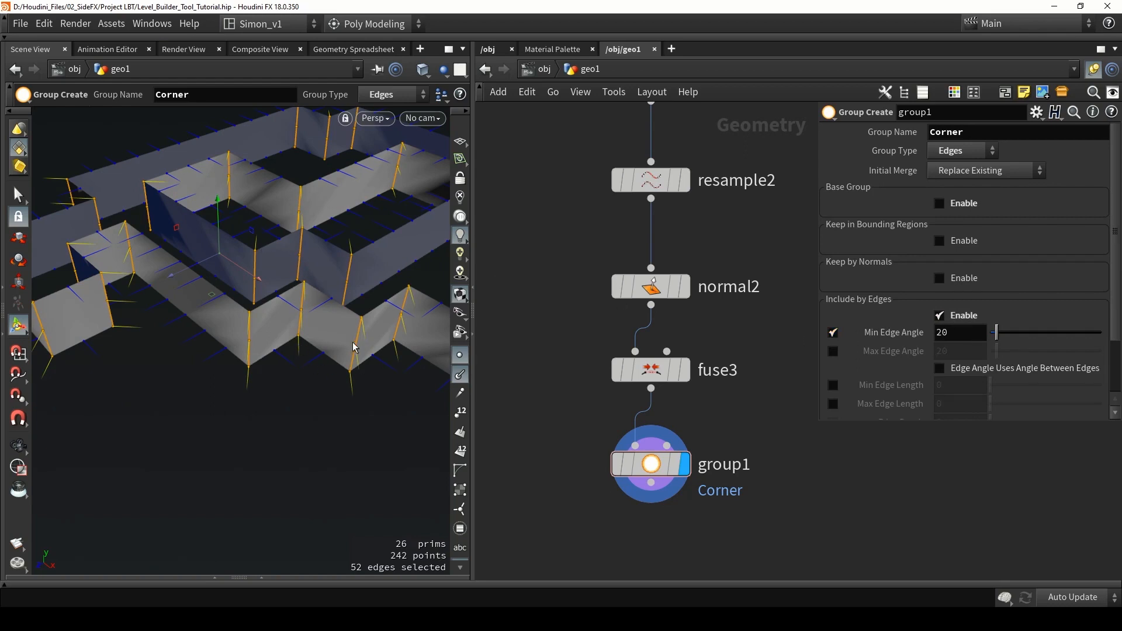
{"action": "left_click_drag", "start_coordinate": [353, 347], "coordinate": [310, 249], "text": "alt"}
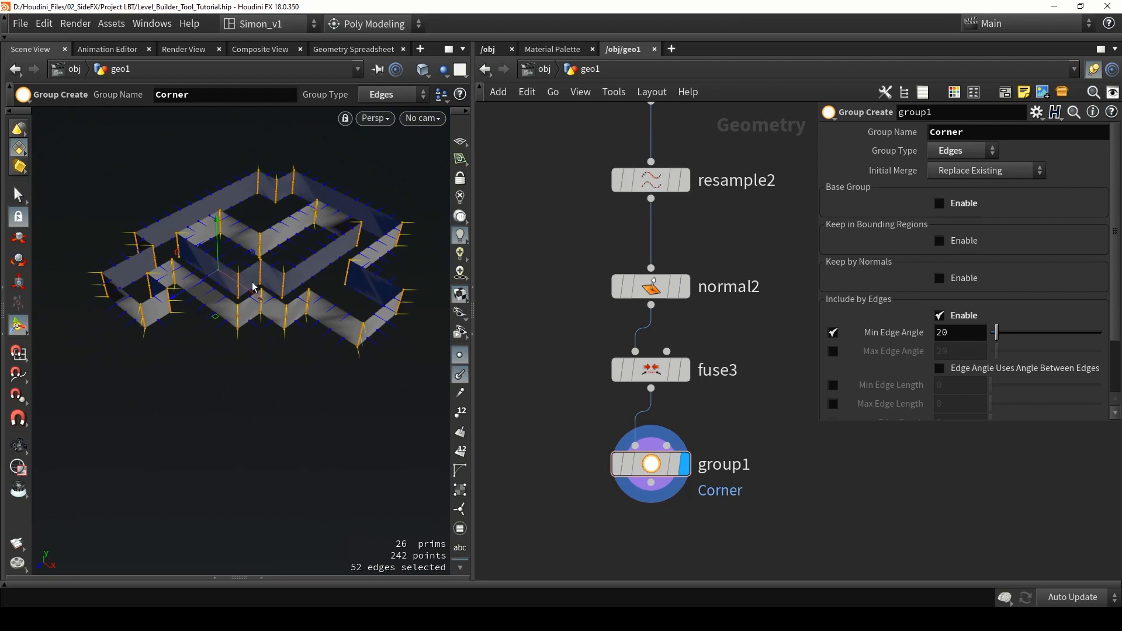
{"action": "left_click_drag", "start_coordinate": [253, 287], "coordinate": [240, 268], "text": "alt"}
- Add a Blast node below group1, connect it to that node's output and display it
{"action": "middle_click_drag", "start_coordinate": [557, 425], "coordinate": [558, 324]}
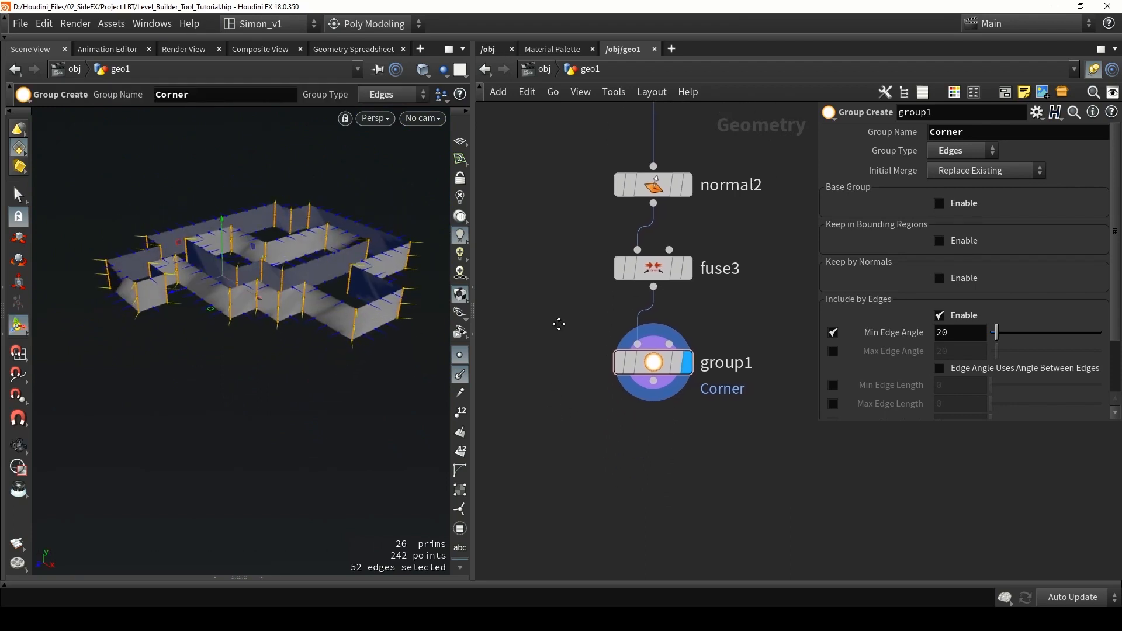
{"action": "key", "text": "Tab"}
{"action": "type", "text": "blas"}
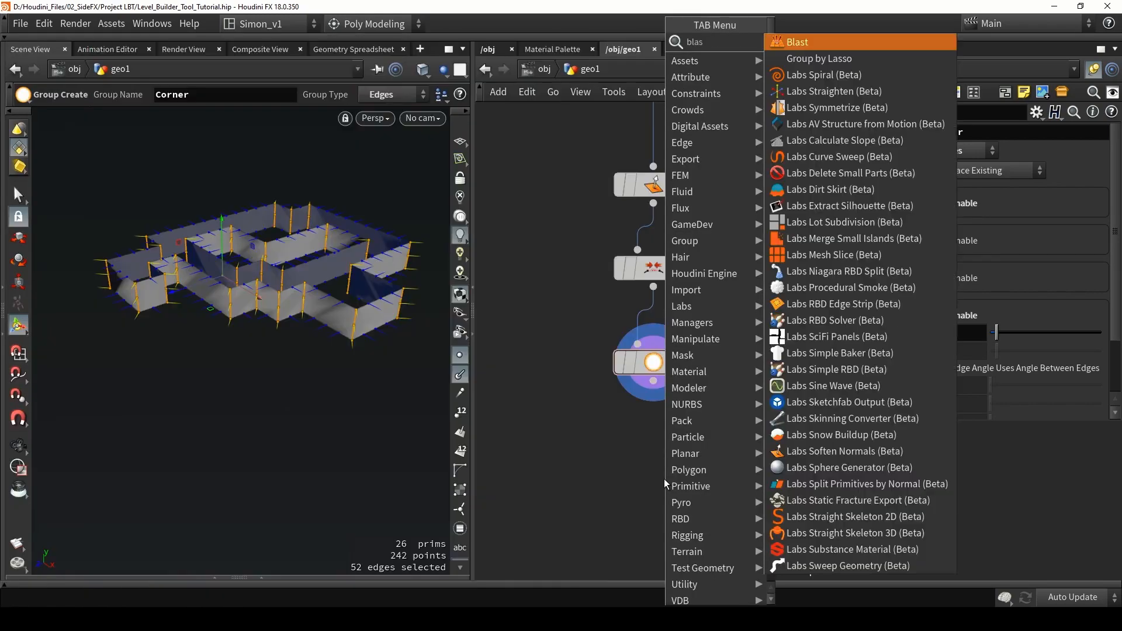
{"action": "type", "text": "t"}
{"action": "left_click", "coordinate": [806, 41]}
{"action": "left_click", "coordinate": [653, 403]}
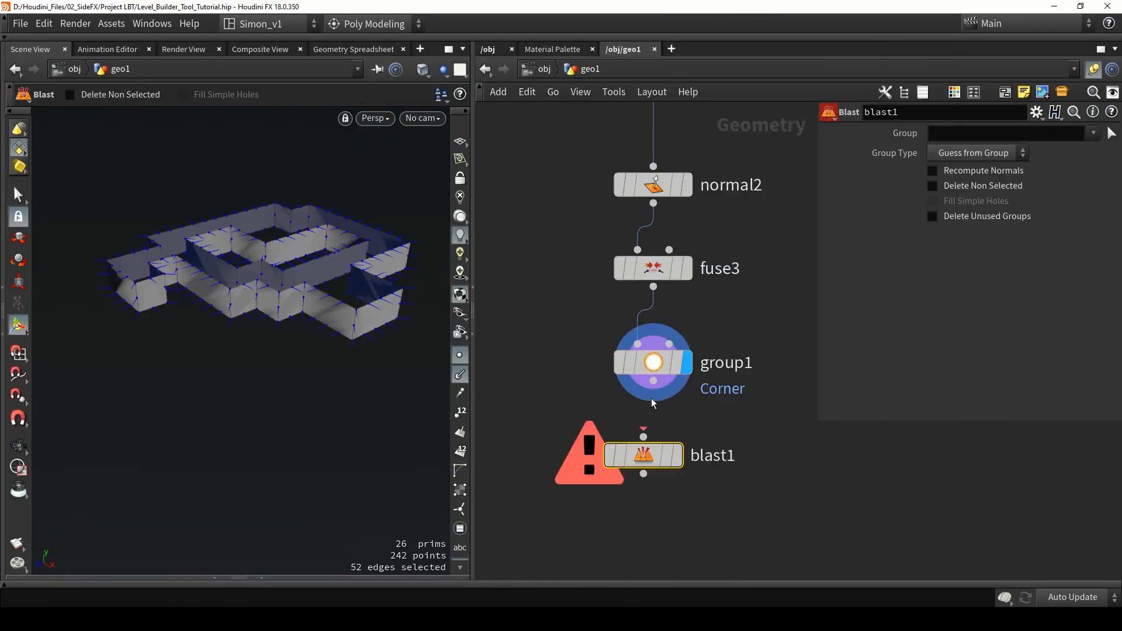
{"action": "left_click_drag", "start_coordinate": [654, 381], "coordinate": [643, 437]}
{"action": "left_click_drag", "start_coordinate": [646, 454], "coordinate": [657, 442]}
{"action": "left_click", "coordinate": [690, 442]}
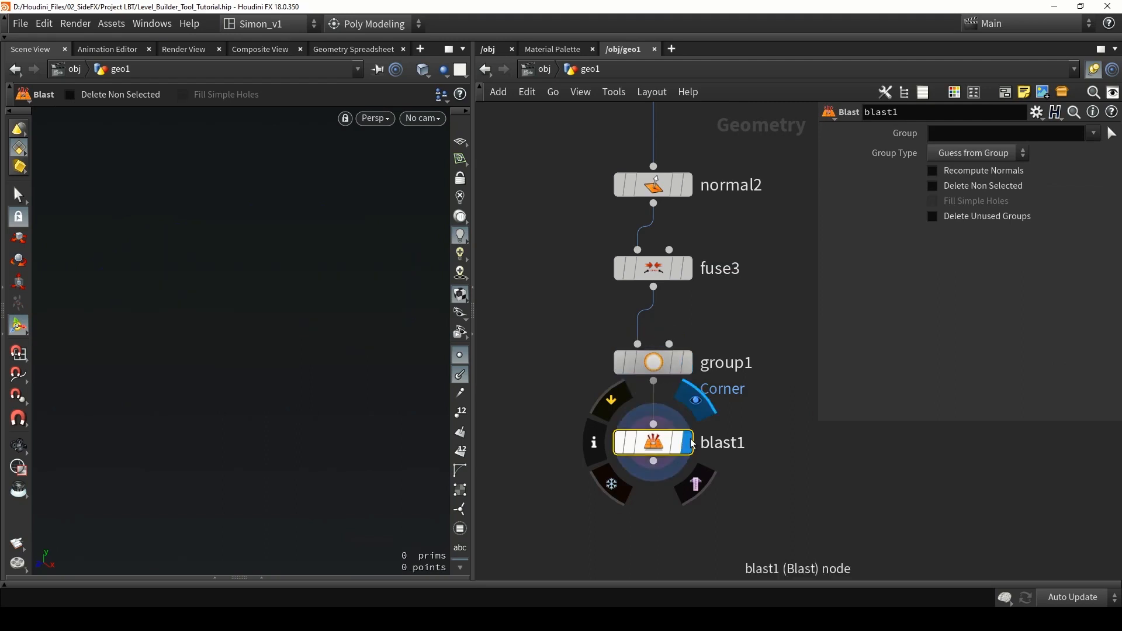
- Set the group of blast1 to Corner, and save the scene
{"action": "left_click", "coordinate": [1094, 133]}
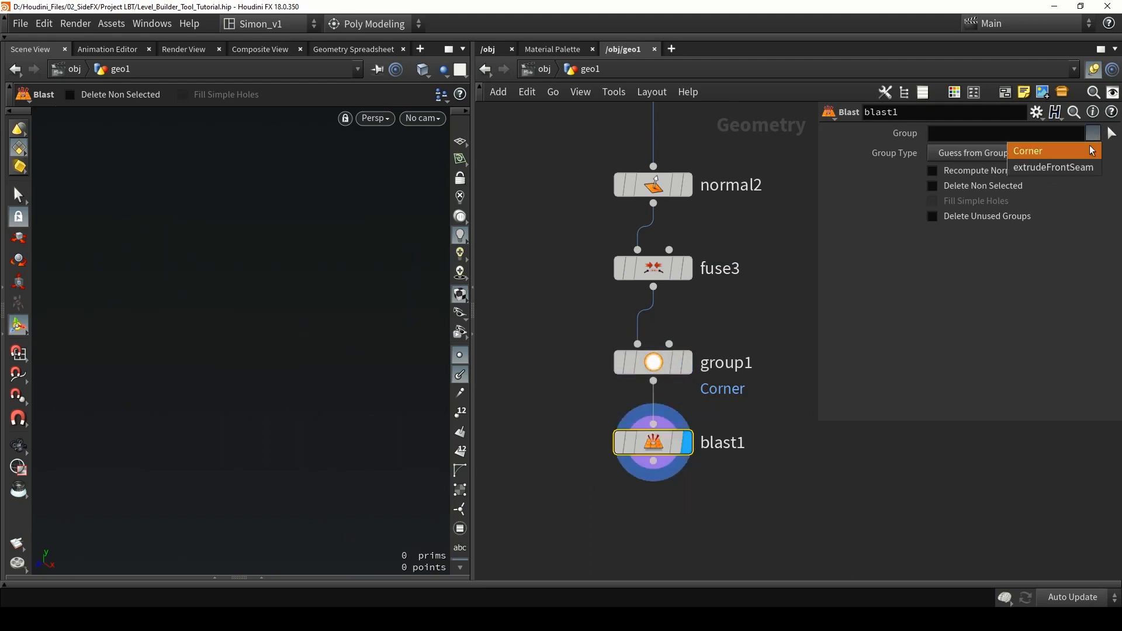
{"action": "left_click", "coordinate": [1081, 159]}
{"action": "left_click_drag", "start_coordinate": [289, 218], "coordinate": [304, 239], "text": "alt"}
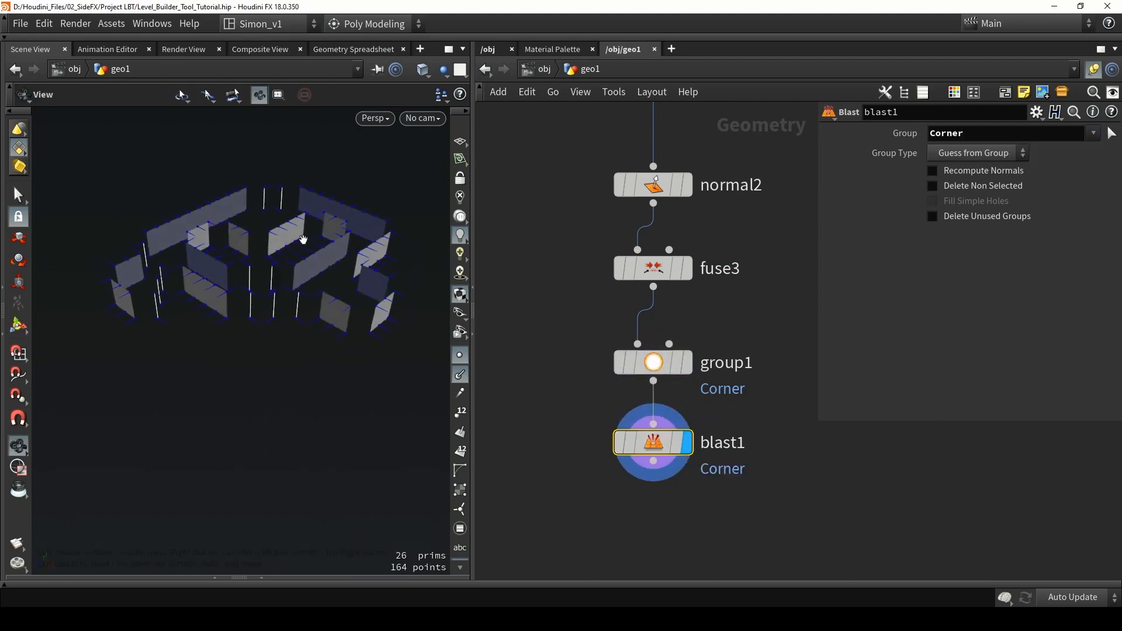
{"action": "middle_click_drag", "start_coordinate": [544, 350], "coordinate": [556, 318]}
{"action": "key", "text": "ctrl+s"}
{"action": "scroll", "coordinate": [529, 328], "scroll_direction": "down", "scroll_amount": 3}
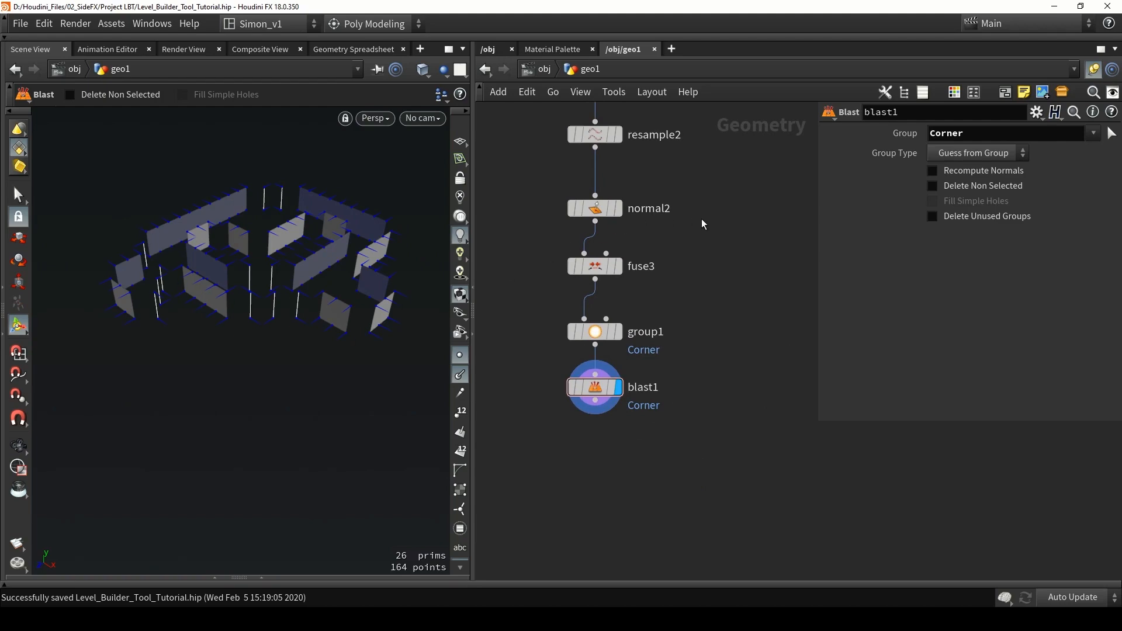
- Add a Group Create node below blast1, connect it to that node's output and save the scene
{"action": "key", "text": "Tab"}
{"action": "type", "text": "gr"}
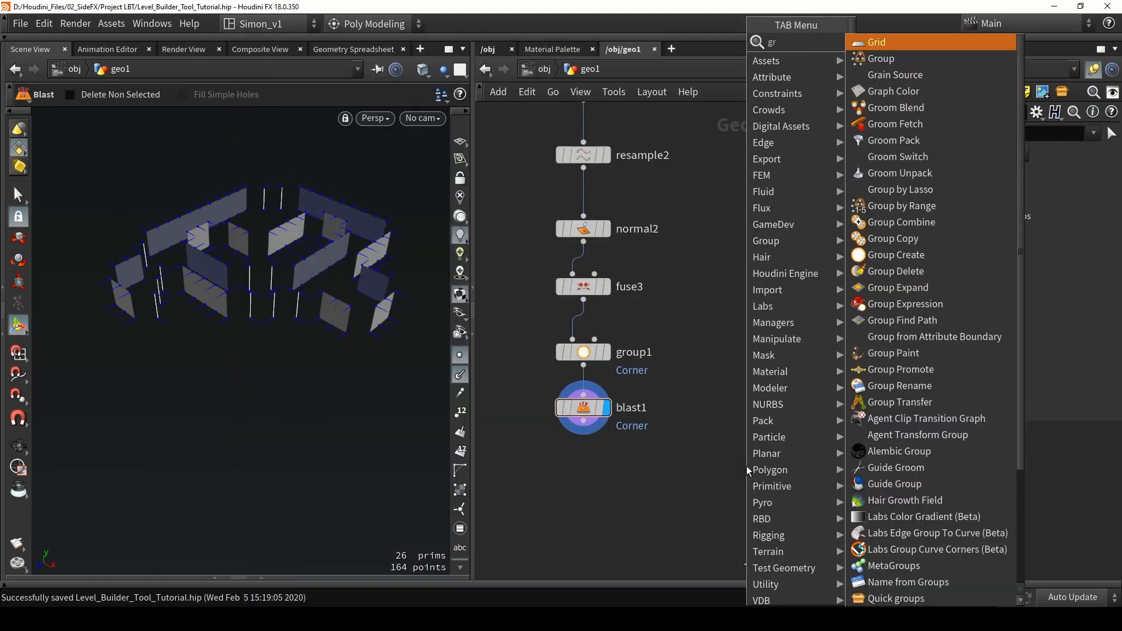
{"action": "type", "text": "oup"}
{"action": "left_click", "coordinate": [913, 46]}
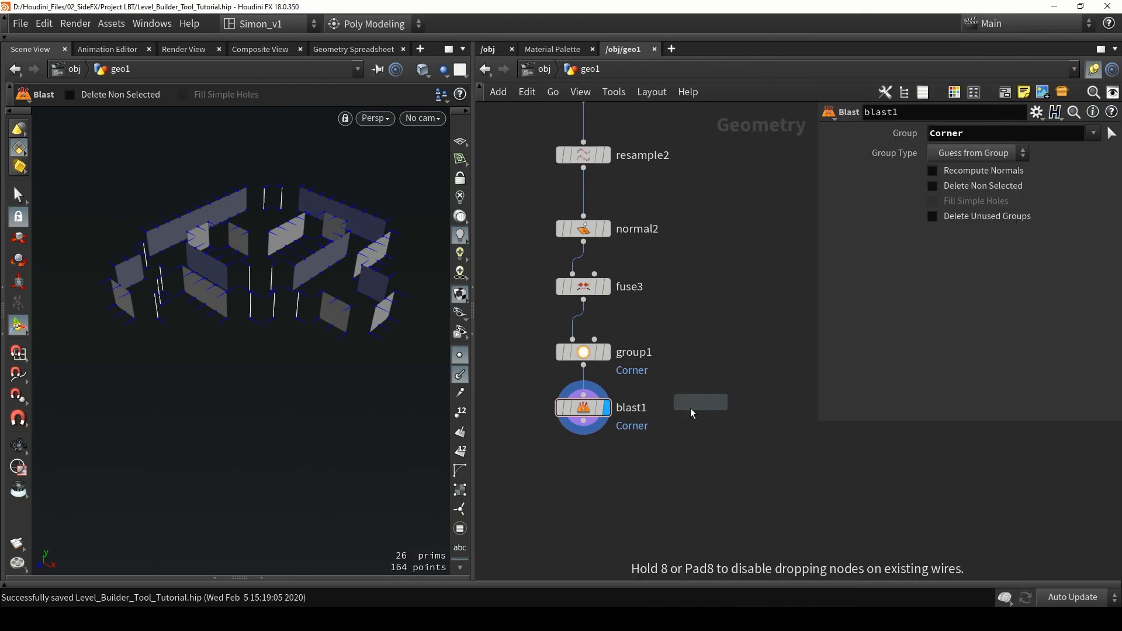
{"action": "left_click", "coordinate": [638, 462]}
{"action": "scroll", "coordinate": [586, 429], "scroll_direction": "up", "scroll_amount": 3}
{"action": "left_click_drag", "start_coordinate": [583, 416], "coordinate": [667, 504]}
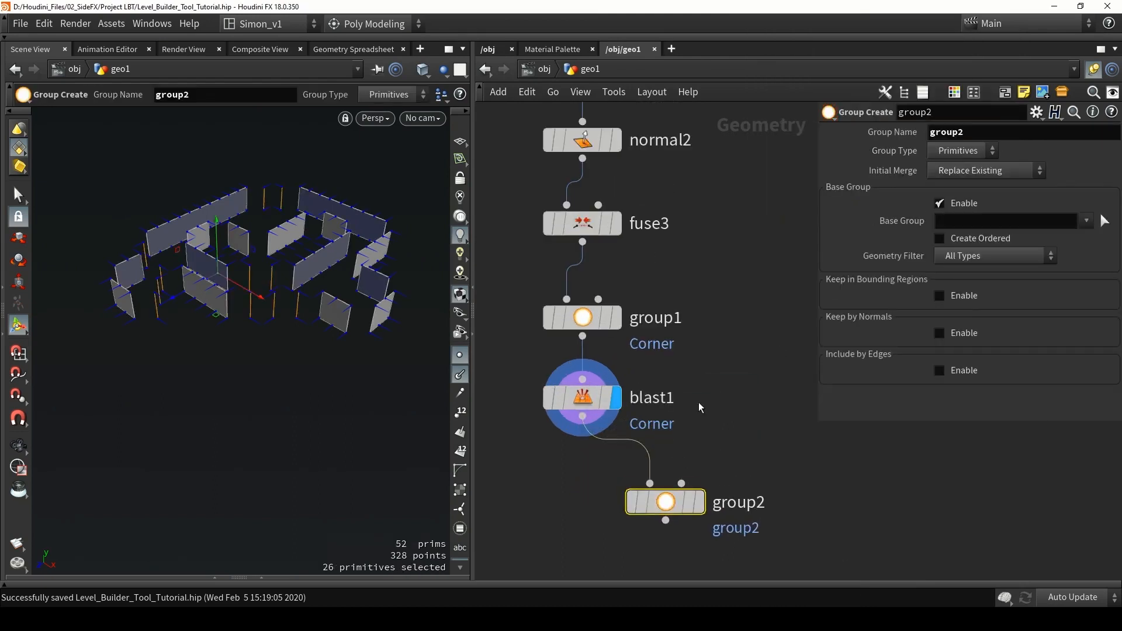
{"action": "left_click", "coordinate": [700, 401]}
{"action": "key", "text": "ctrl+s"}
{"action": "middle_click_drag", "start_coordinate": [707, 400], "coordinate": [659, 385]}
{"action": "scroll", "coordinate": [658, 386], "scroll_direction": "down", "scroll_amount": 2}
{"action": "scroll", "coordinate": [627, 450], "scroll_direction": "up", "scroll_amount": 3}
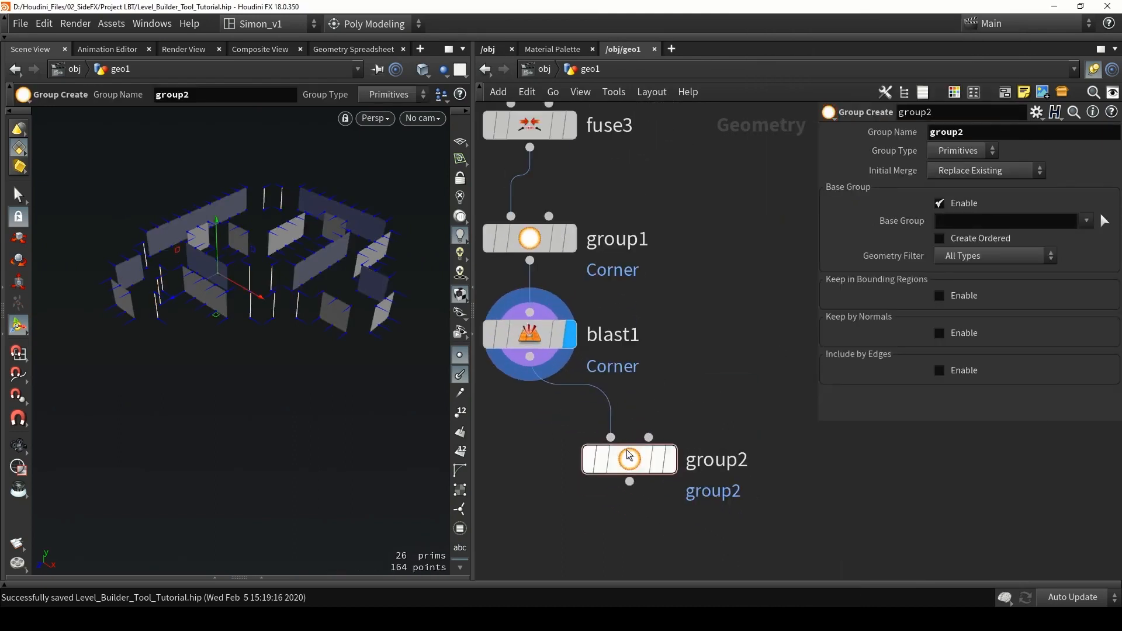
{"action": "left_click_drag", "start_coordinate": [629, 455], "coordinate": [606, 459]}
- Set group2 to Points, disable Base Group, and enable Keep in Bounding Regions with the Bounding Object (points or vertices) type
{"action": "left_click", "coordinate": [943, 155]}
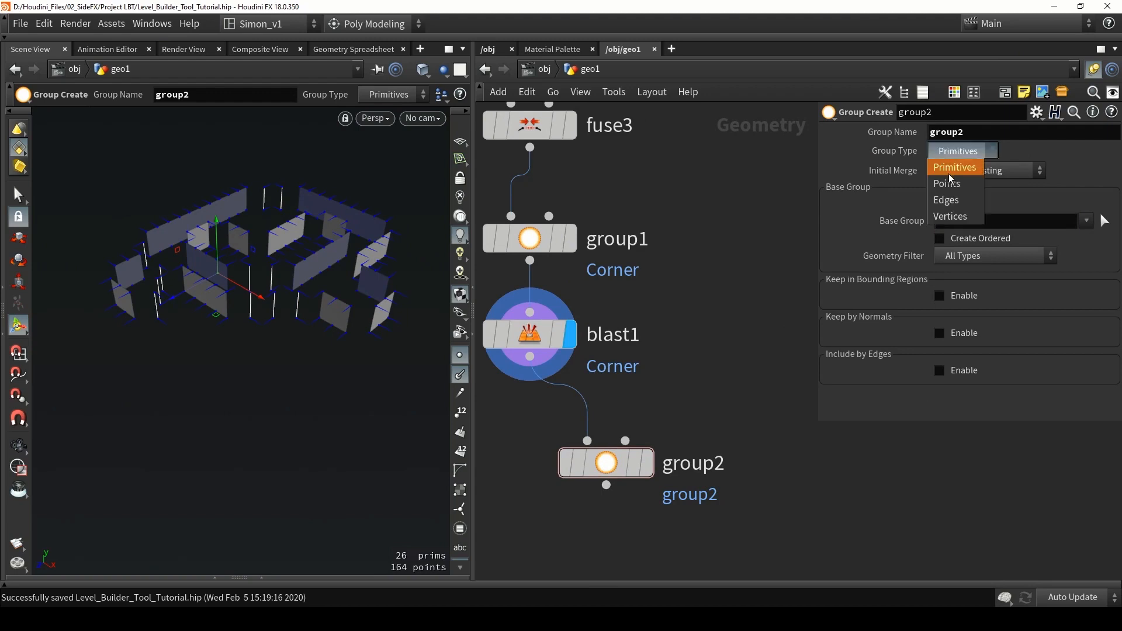
{"action": "left_click", "coordinate": [951, 185]}
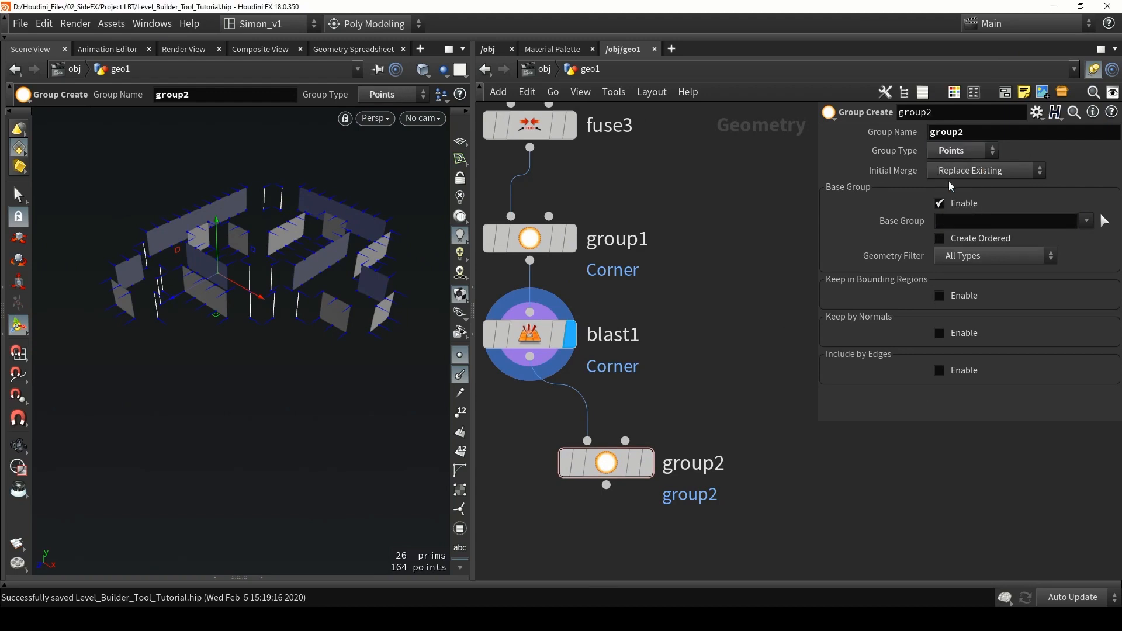
{"action": "left_click", "coordinate": [940, 203]}
{"action": "left_click", "coordinate": [958, 242]}
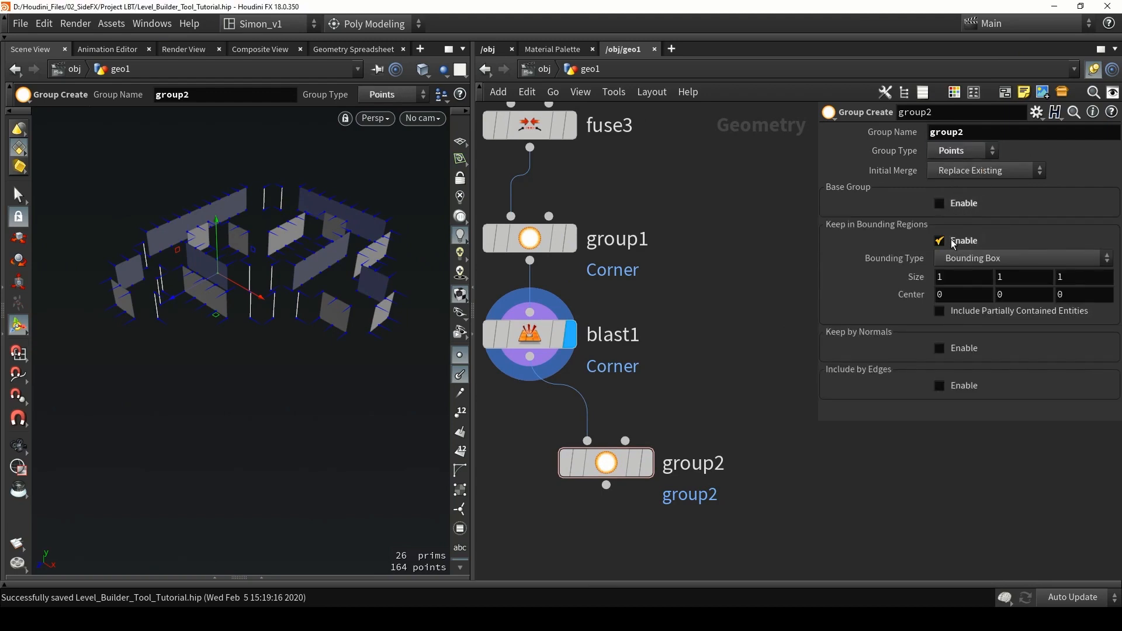
{"action": "left_click", "coordinate": [960, 259]}
{"action": "left_click", "coordinate": [972, 307]}
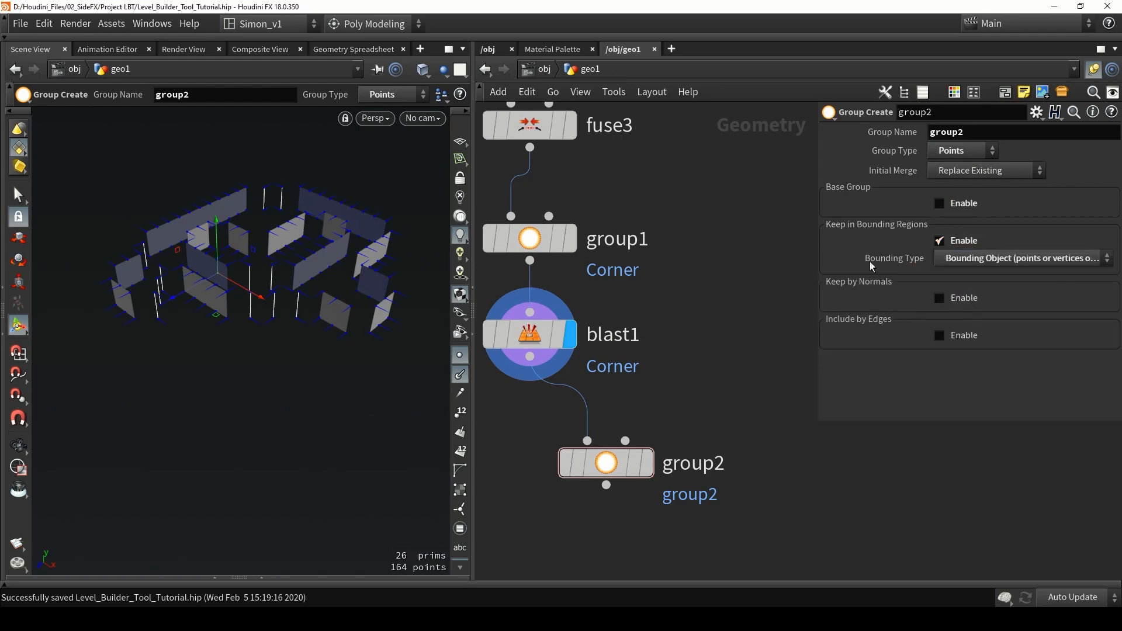
- Add a PolyWire node beside the wall chain and feed it from the node upstream of polyextrude1
{"action": "key", "text": "h"}
{"action": "key", "text": "Tab"}
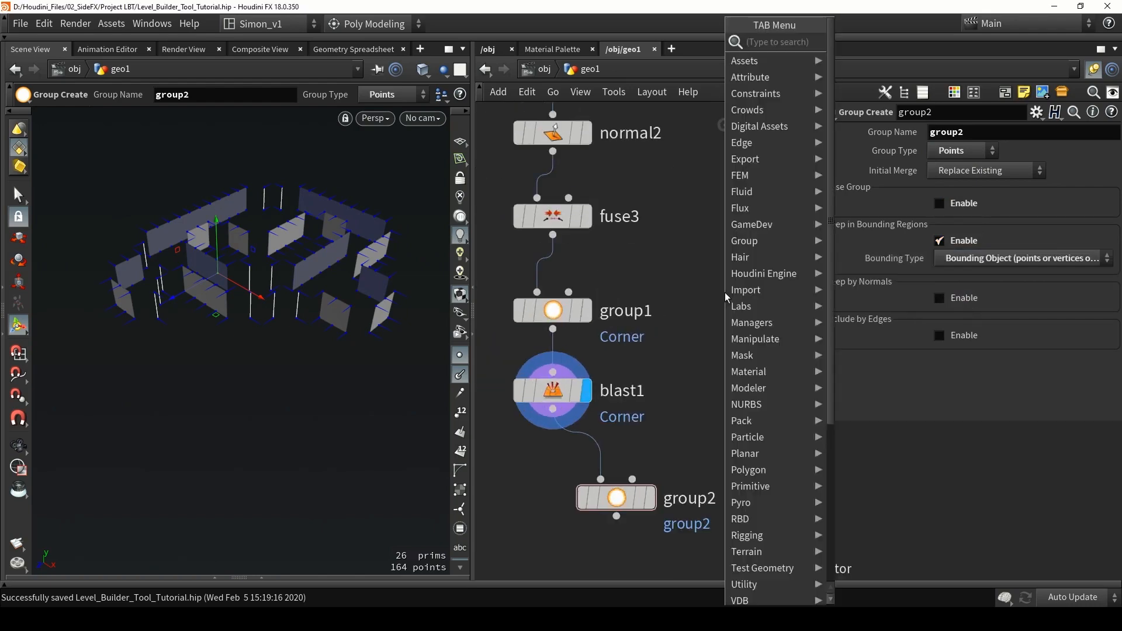
{"action": "type", "text": "polyw"}
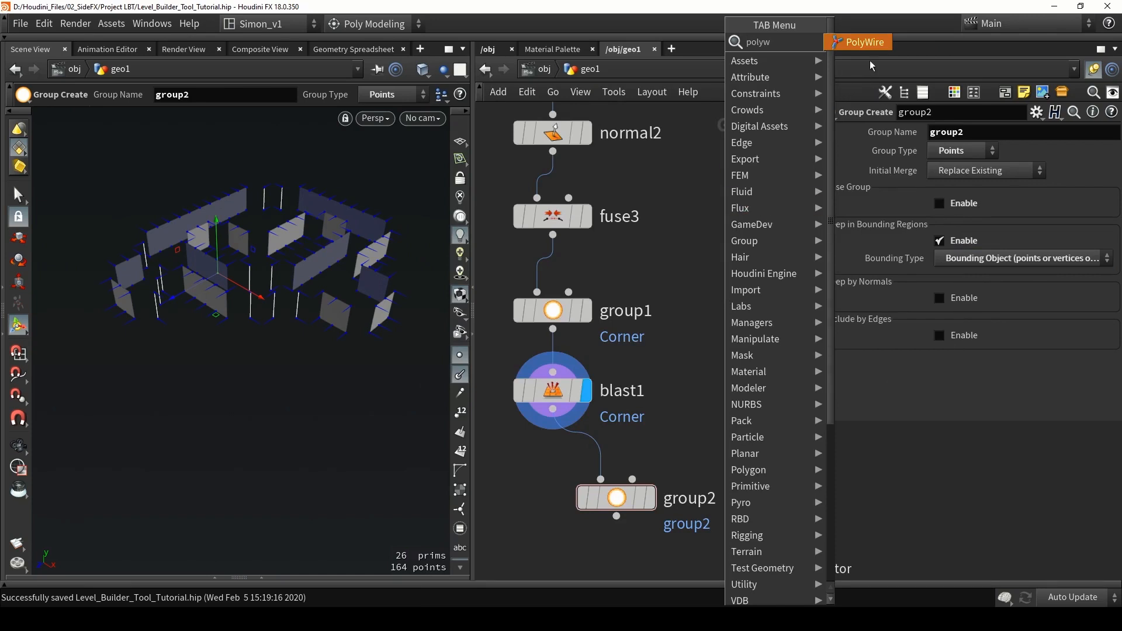
{"action": "left_click", "coordinate": [860, 42]}
{"action": "left_click", "coordinate": [725, 246]}
{"action": "scroll", "coordinate": [696, 313], "scroll_direction": "down", "scroll_amount": 2}
{"action": "scroll", "coordinate": [695, 314], "scroll_direction": "down", "scroll_amount": 2}
{"action": "middle_click_drag", "start_coordinate": [714, 236], "coordinate": [676, 309]}
{"action": "left_click_drag", "start_coordinate": [588, 151], "coordinate": [674, 342]}
- Connect polywire1 to the second input of group2 as its bounding object, and display group2
{"action": "scroll", "coordinate": [654, 502], "scroll_direction": "up", "scroll_amount": 3}
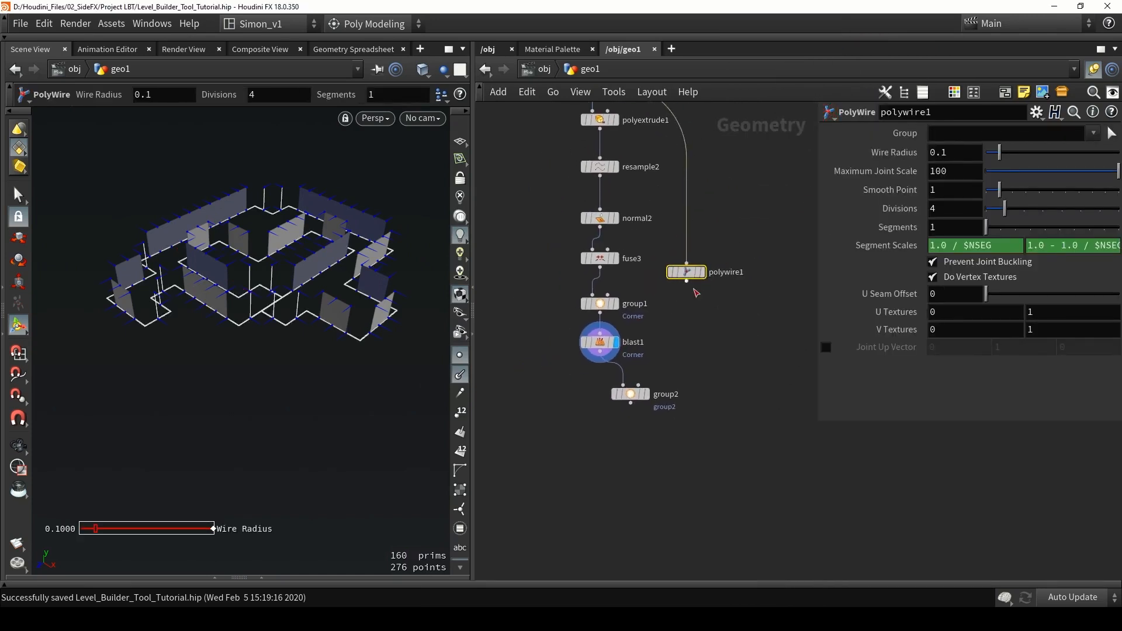
{"action": "left_click_drag", "start_coordinate": [688, 264], "coordinate": [626, 458]}
{"action": "left_click", "coordinate": [620, 457]}
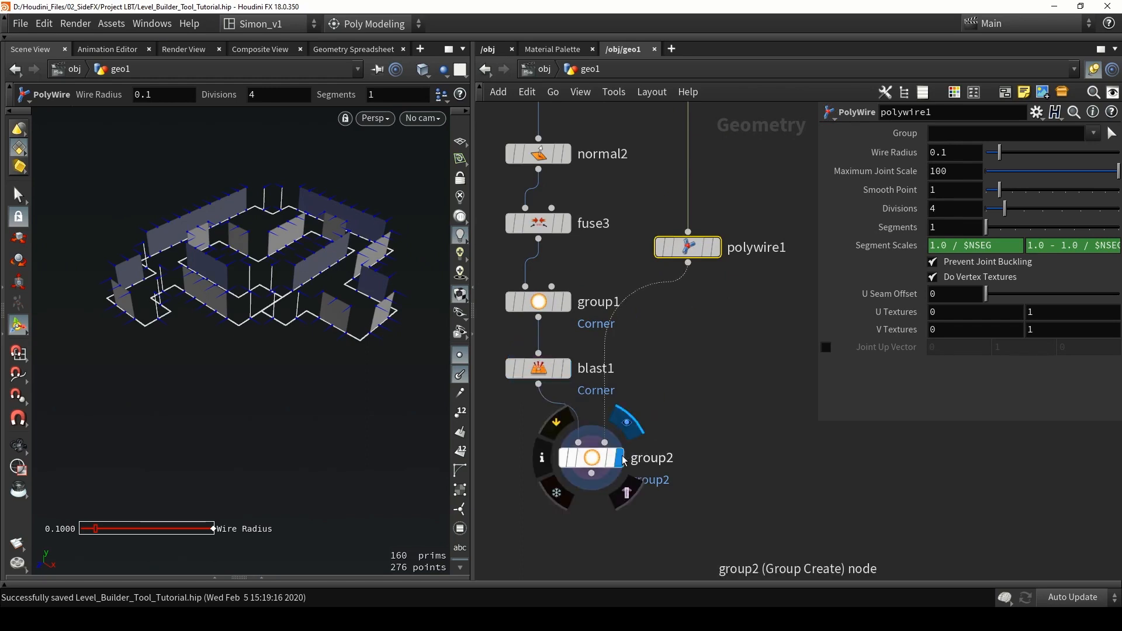
{"action": "left_click", "coordinate": [591, 458]}
- Set the Wire Radius of polywire1 to 1
{"action": "left_click_drag", "start_coordinate": [348, 361], "coordinate": [326, 341], "text": "alt"}
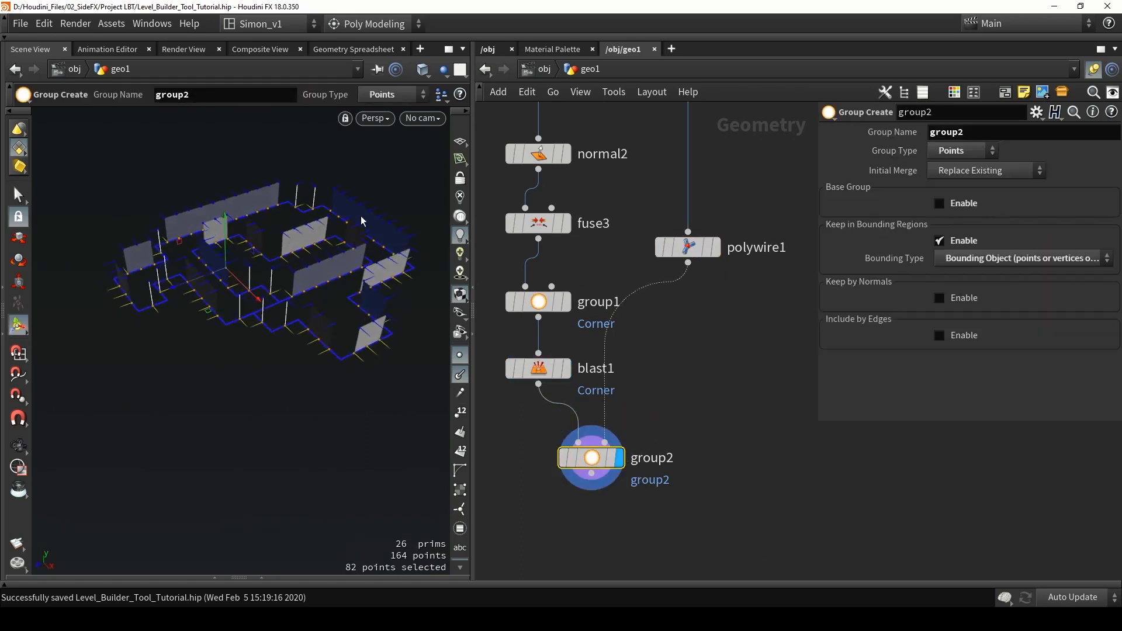
{"action": "left_click", "coordinate": [687, 247]}
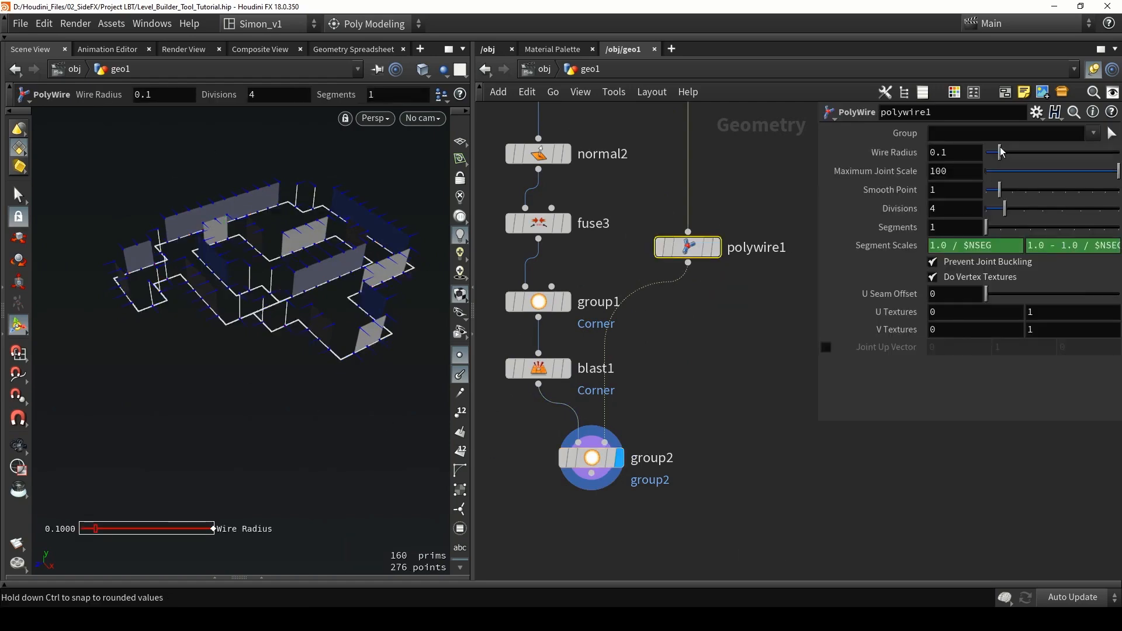
{"action": "left_click_drag", "start_coordinate": [234, 316], "coordinate": [336, 322], "text": "alt"}
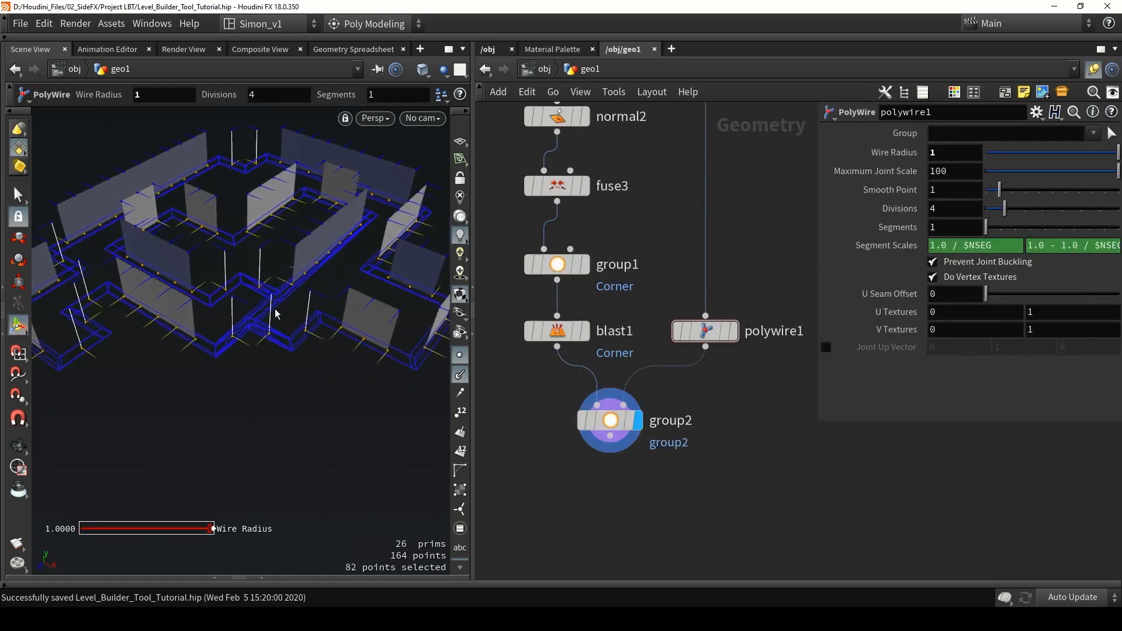
- Add a Blast node below group2, connect it to that node's output and display it
{"action": "middle_click_drag", "start_coordinate": [606, 508], "coordinate": [664, 418]}
{"action": "key", "text": "Tab"}
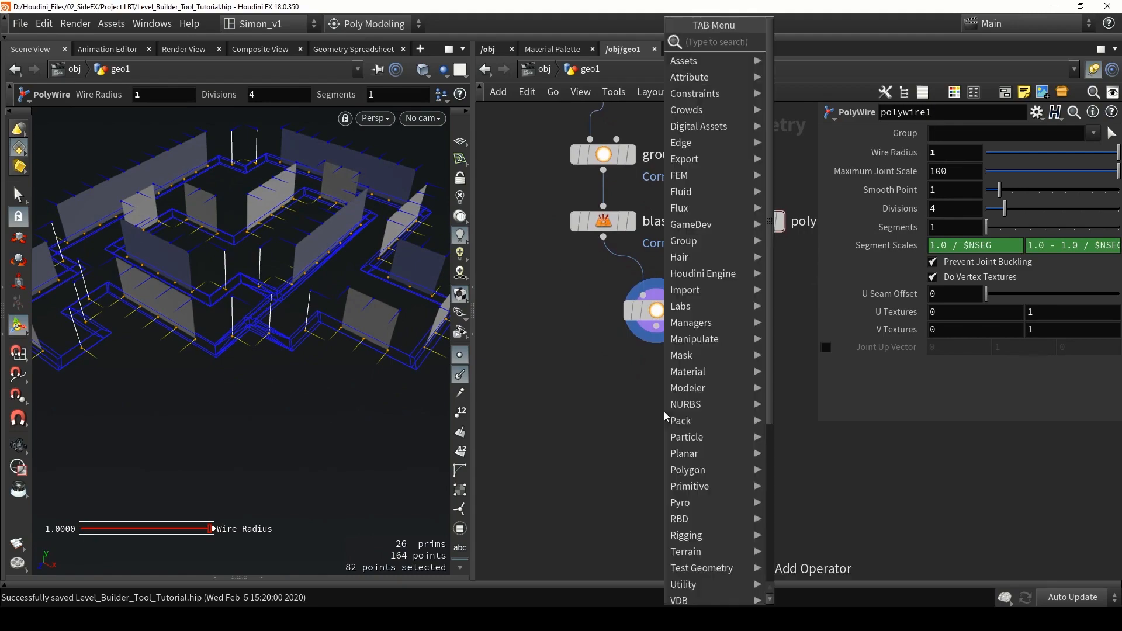
{"action": "type", "text": "blas"}
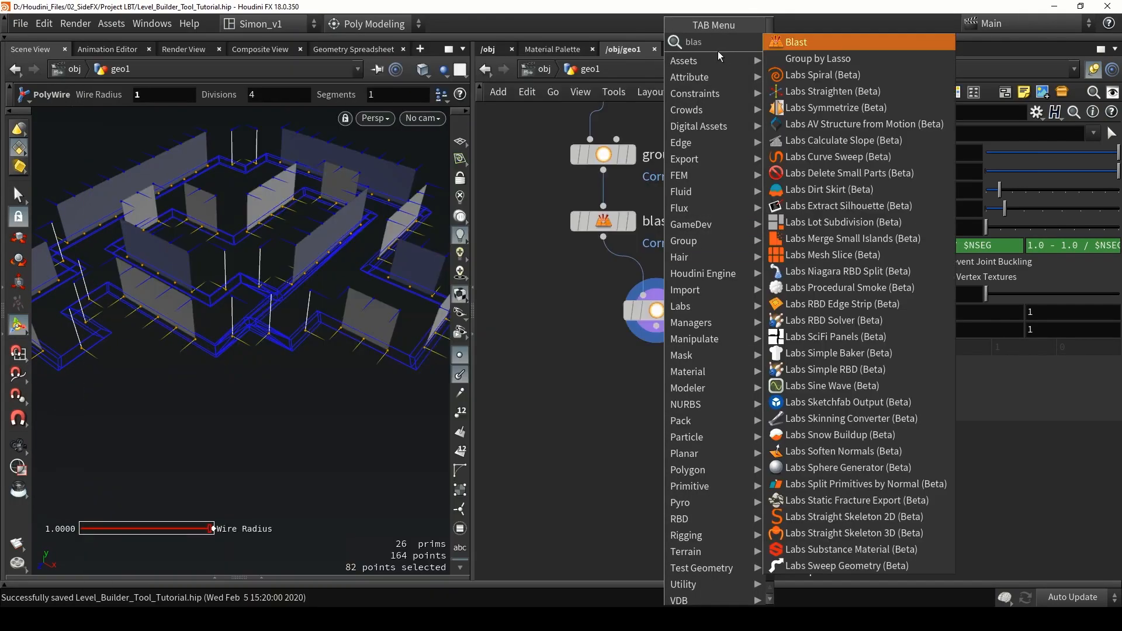
{"action": "left_click", "coordinate": [790, 41]}
{"action": "left_click", "coordinate": [673, 383]}
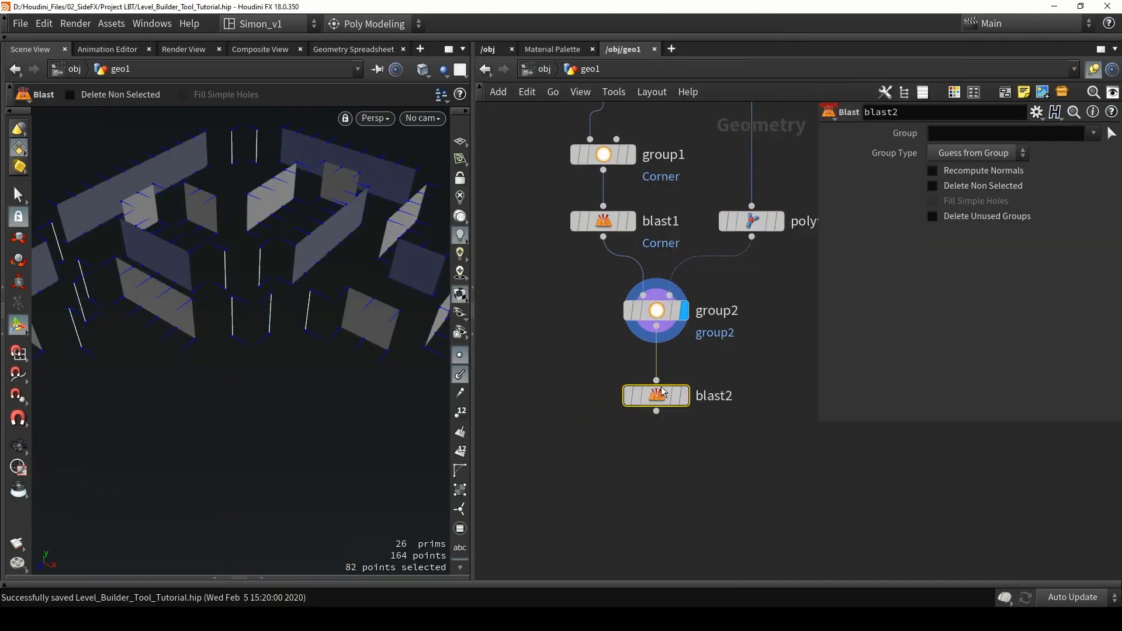
- Set the group of blast2 to group2, and switch the viewport to wireframe shading
{"action": "left_click", "coordinate": [1094, 133]}
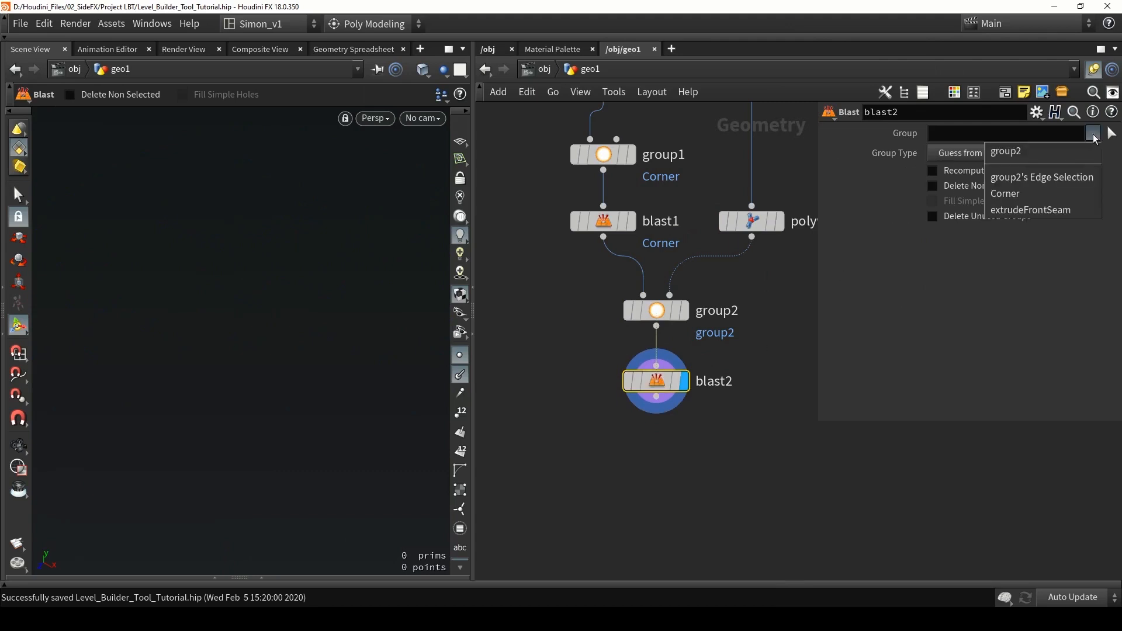
{"action": "left_click", "coordinate": [1064, 156]}
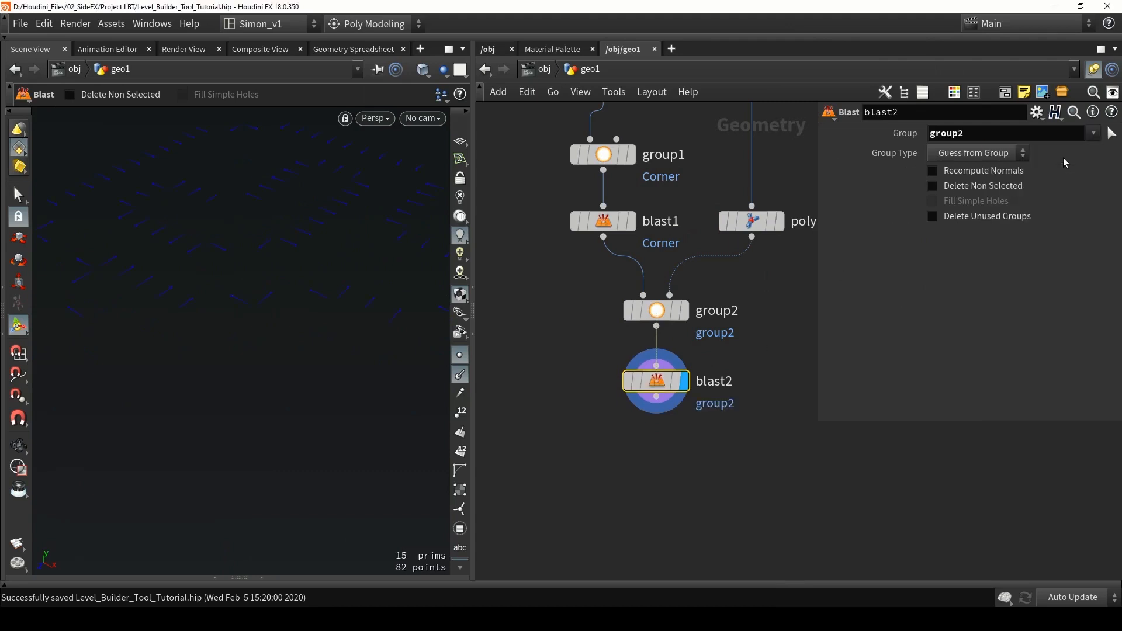
{"action": "left_click", "coordinate": [770, 445]}
{"action": "key", "text": "shift+w"}
{"action": "left_click_drag", "start_coordinate": [214, 294], "coordinate": [253, 295], "text": "alt"}
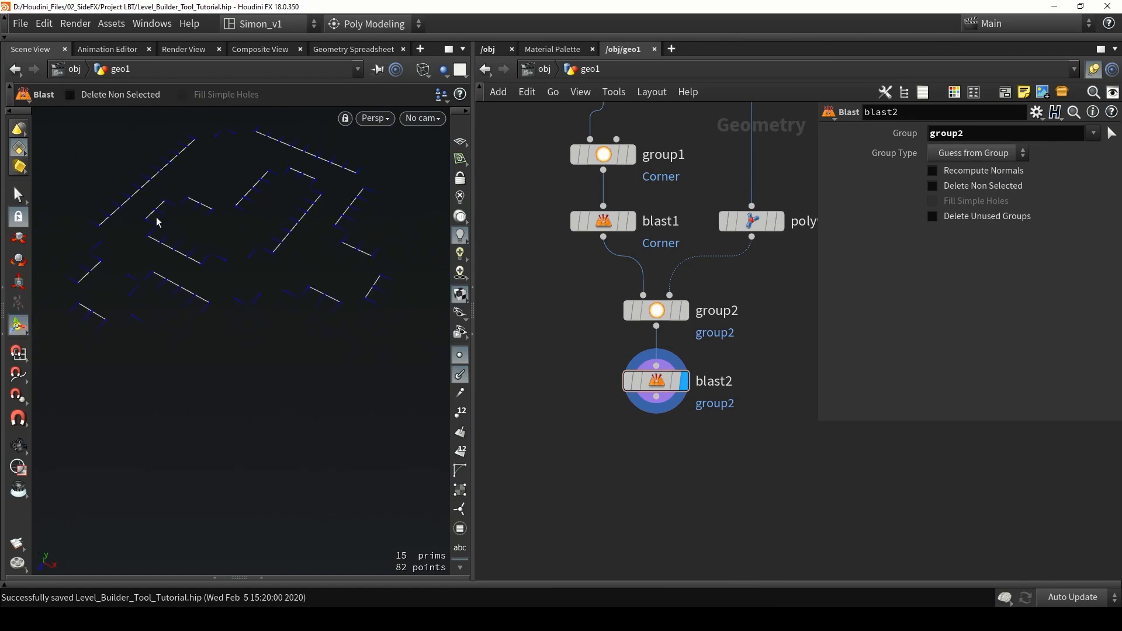
- Add a Transform node below blast2, connect it to that node's output and display it
{"action": "middle_click_drag", "start_coordinate": [686, 448], "coordinate": [671, 280]}
{"action": "key", "text": "Tab"}
{"action": "type", "text": "tra"}
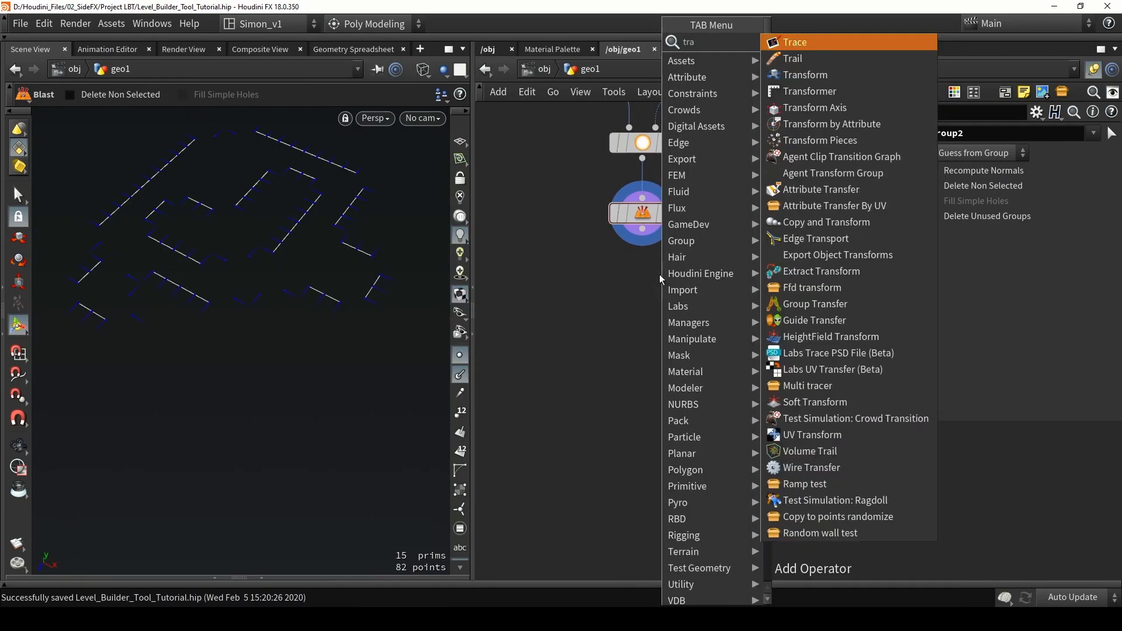
{"action": "left_click", "coordinate": [792, 78]}
{"action": "left_click", "coordinate": [649, 278]}
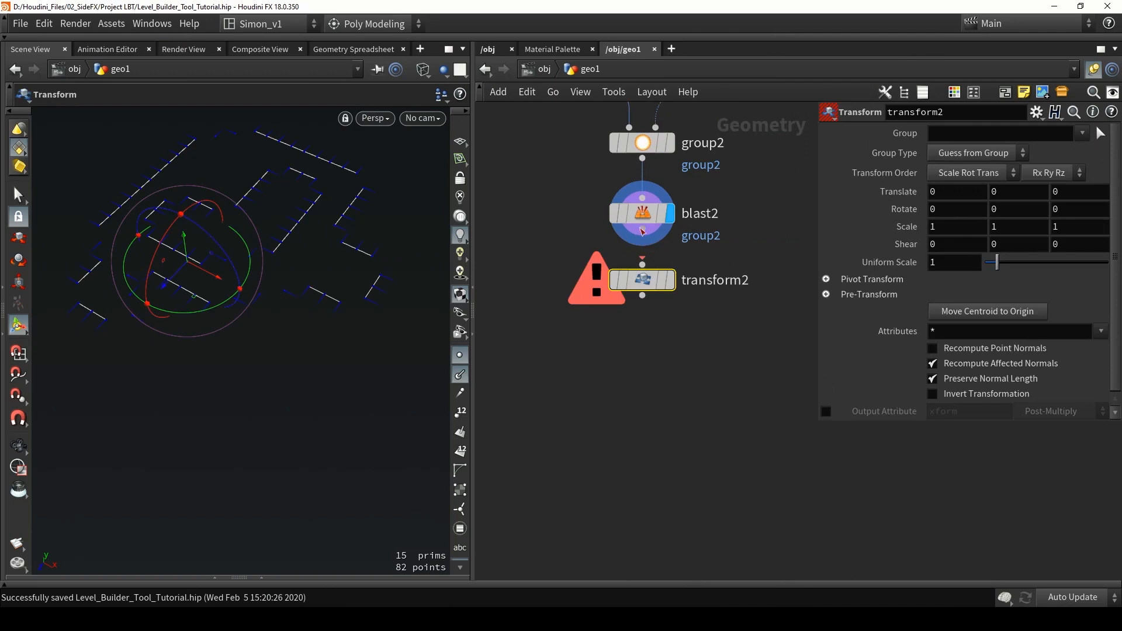
{"action": "left_click", "coordinate": [671, 283]}
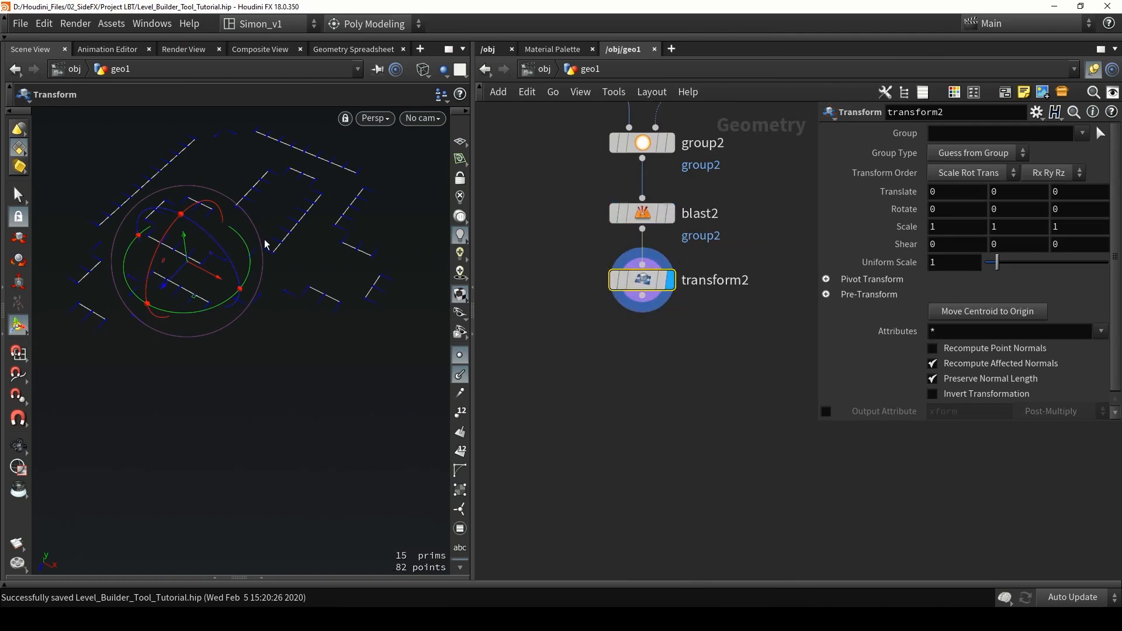
{"action": "left_click_drag", "start_coordinate": [211, 292], "coordinate": [217, 253], "text": "alt"}
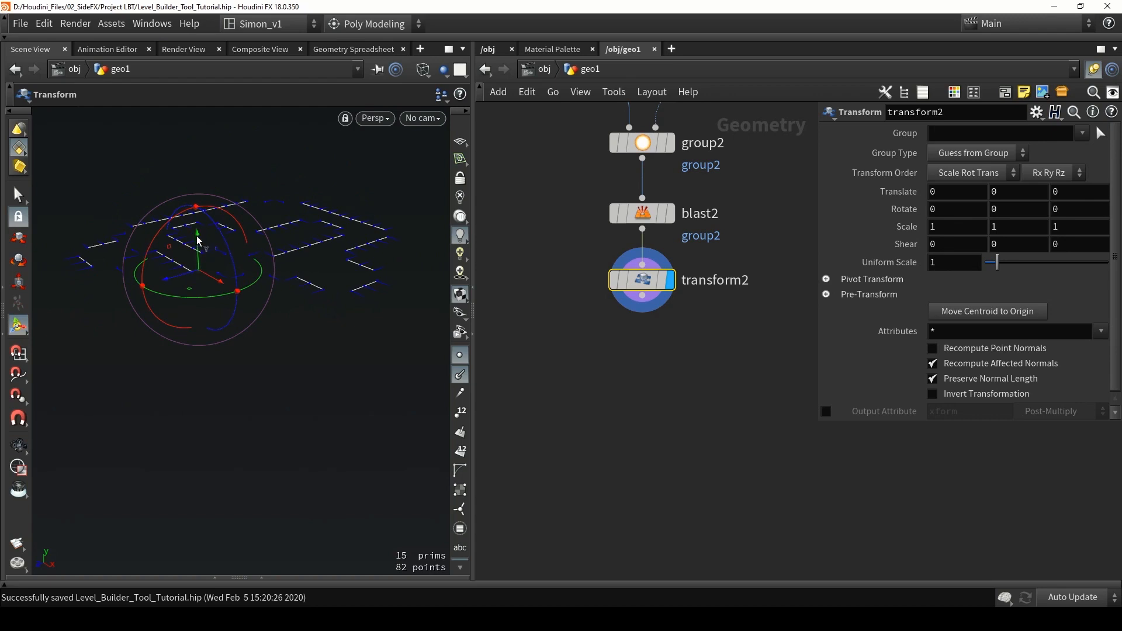
{"action": "mouse_move", "coordinate": [197, 240]}
{"action": "left_mouse_down"}
{"action": "mouse_move", "coordinate": [199, 208]}
{"action": "mouse_move", "coordinate": [200, 257]}
{"action": "mouse_move", "coordinate": [200, 196]}
{"action": "mouse_move", "coordinate": [196, 236]}
{"action": "left_mouse_up"}
{"action": "key", "text": "ctrl+z"}
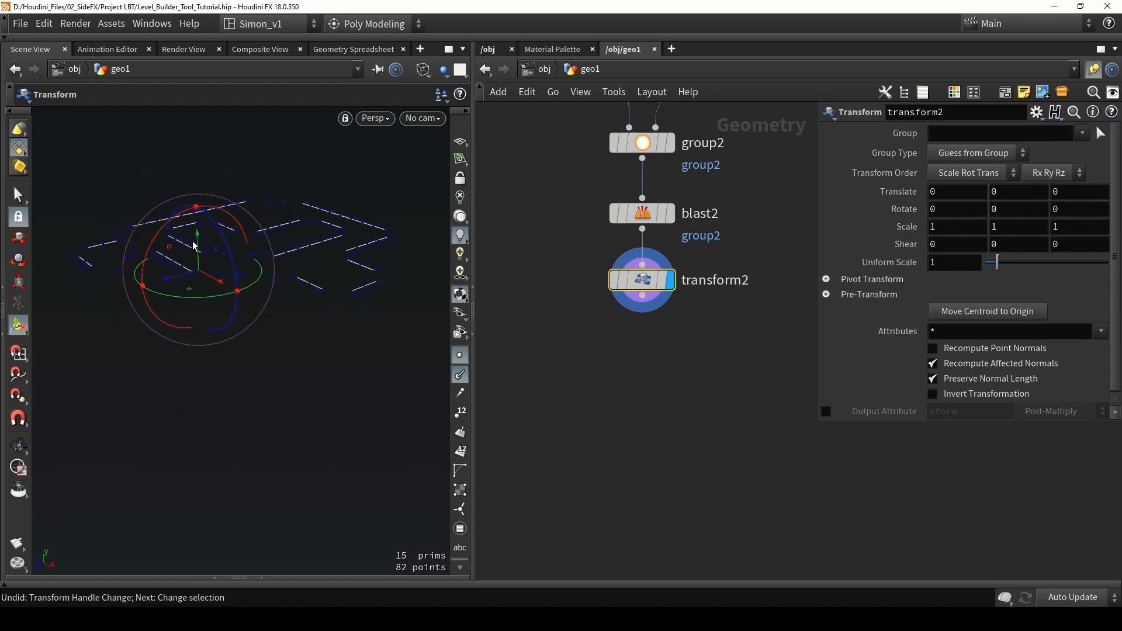
- Add a For-Each Connected Piece block below transform2 and connect transform2's output to the block's connectivity node
{"action": "middle_click_drag", "start_coordinate": [649, 369], "coordinate": [653, 360]}
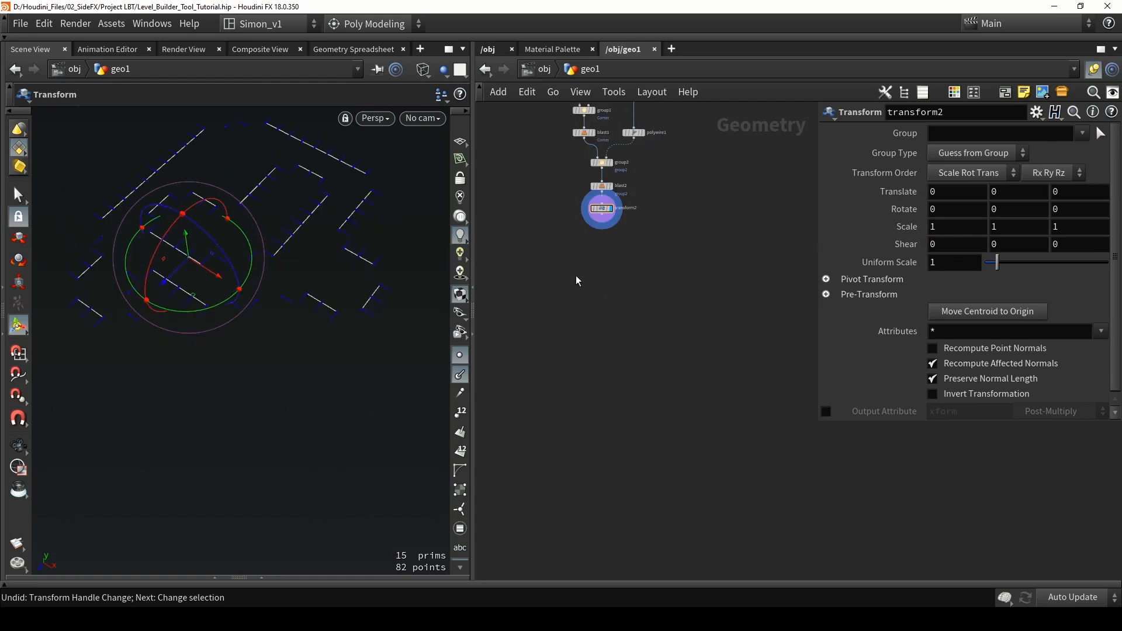
{"action": "middle_click_drag", "start_coordinate": [575, 276], "coordinate": [646, 335]}
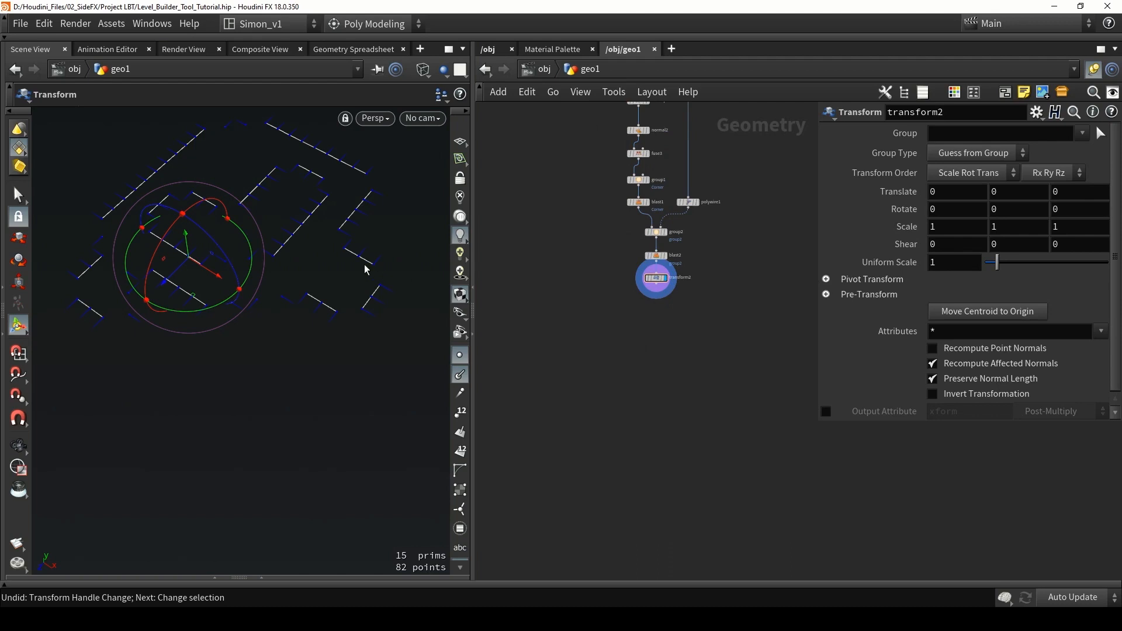
{"action": "middle_click_drag", "start_coordinate": [331, 241], "coordinate": [346, 293], "text": "alt"}
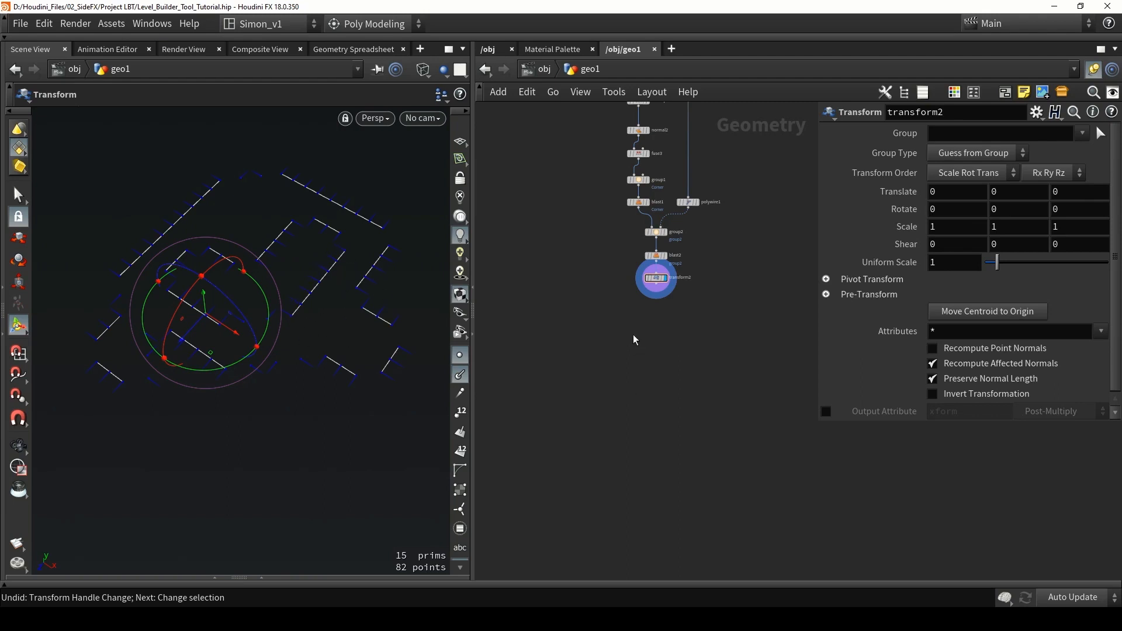
{"action": "key", "text": "Tab"}
{"action": "type", "text": "fo"}
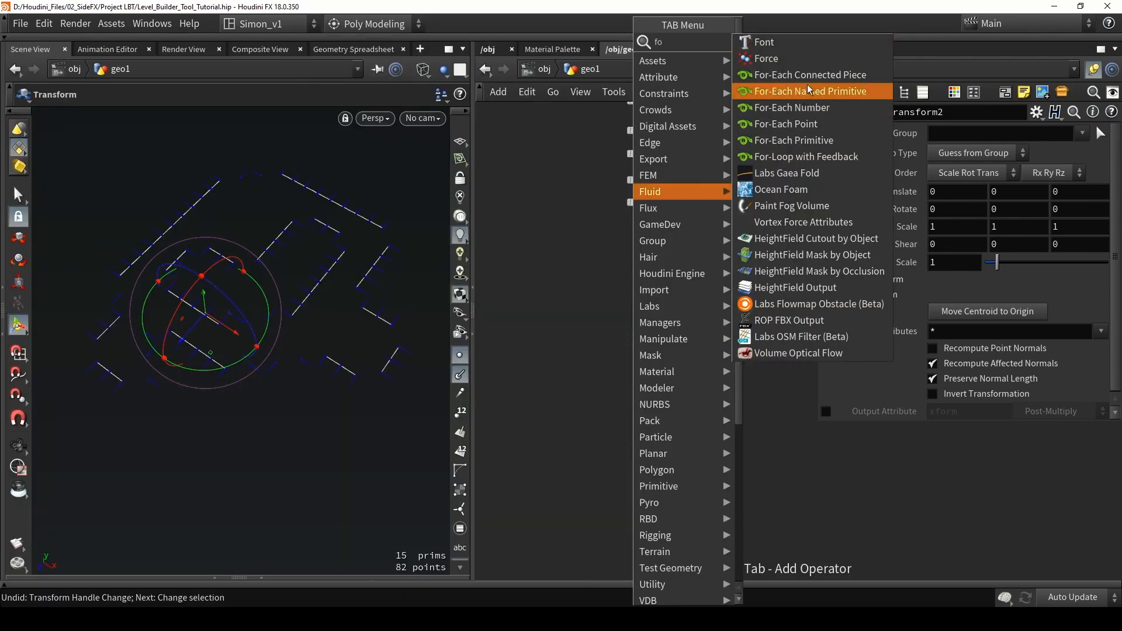
{"action": "left_click", "coordinate": [807, 74]}
{"action": "left_click", "coordinate": [655, 322]}
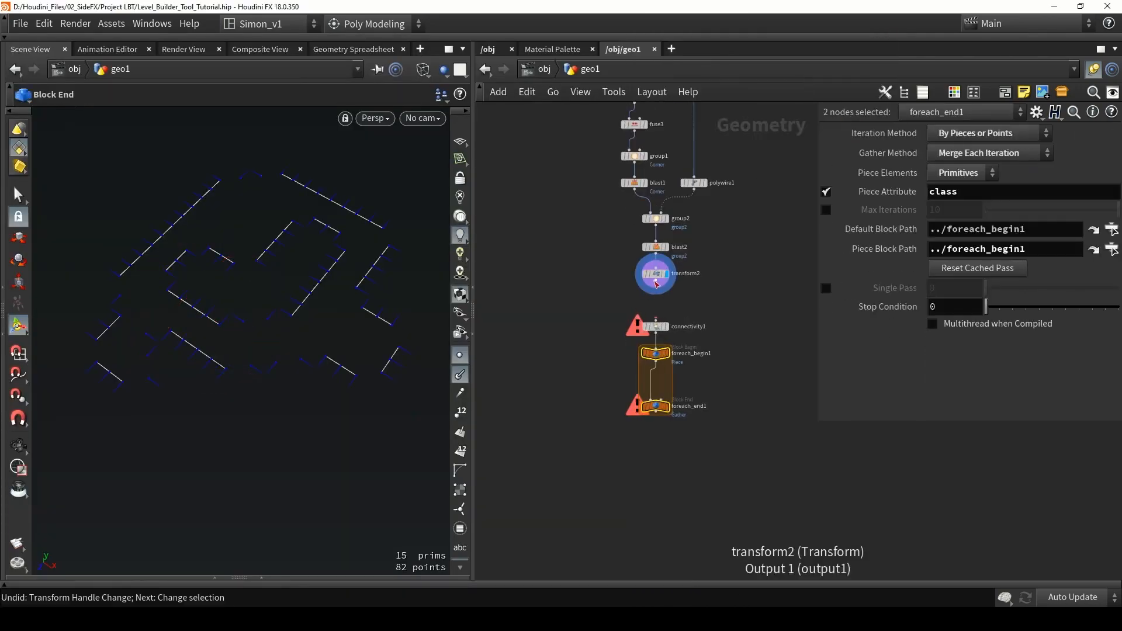
{"action": "left_click_drag", "start_coordinate": [655, 284], "coordinate": [656, 320]}
{"action": "scroll", "coordinate": [657, 386], "scroll_direction": "up", "scroll_amount": 3}
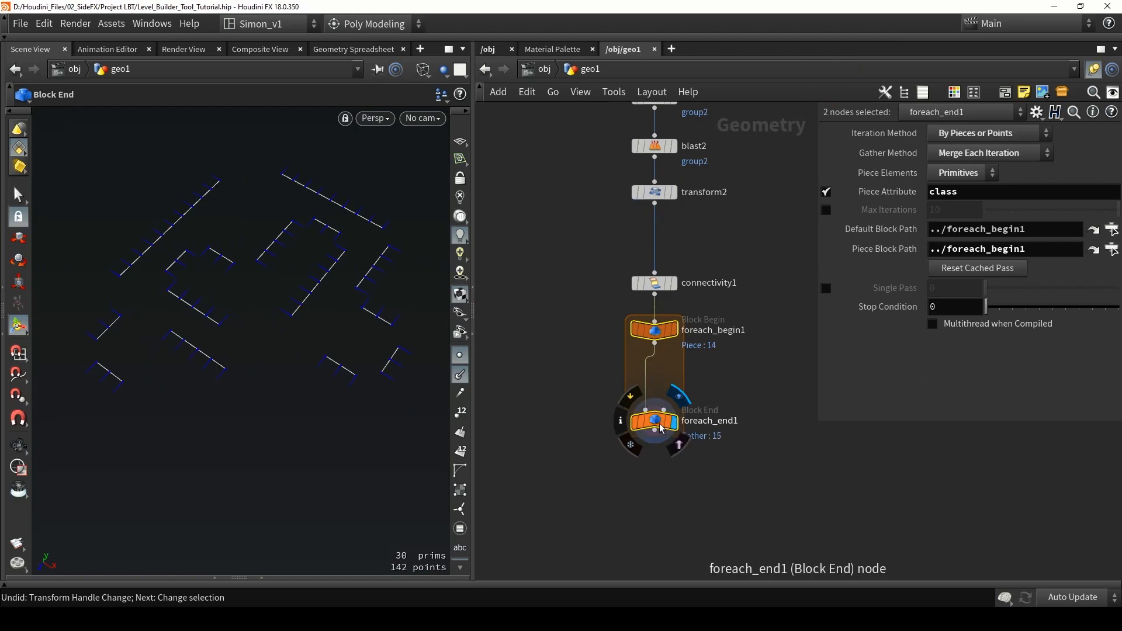
- Enable Single Pass on foreach_end1 and step through the passes to inspect the individual wall pieces
{"action": "left_click", "coordinate": [657, 425]}
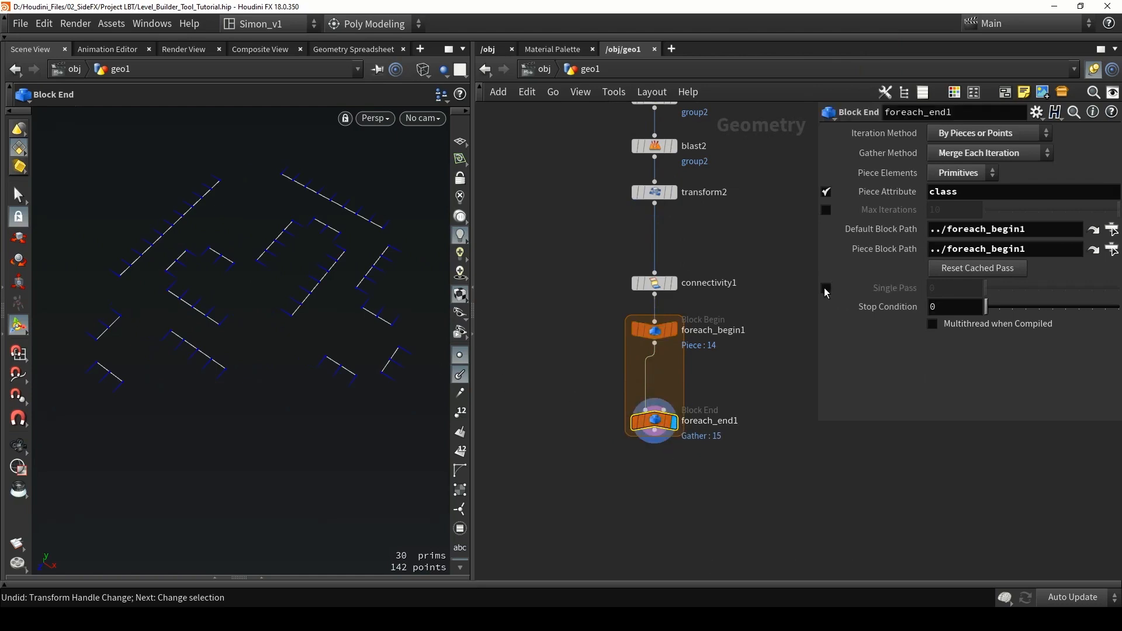
{"action": "left_click", "coordinate": [826, 288]}
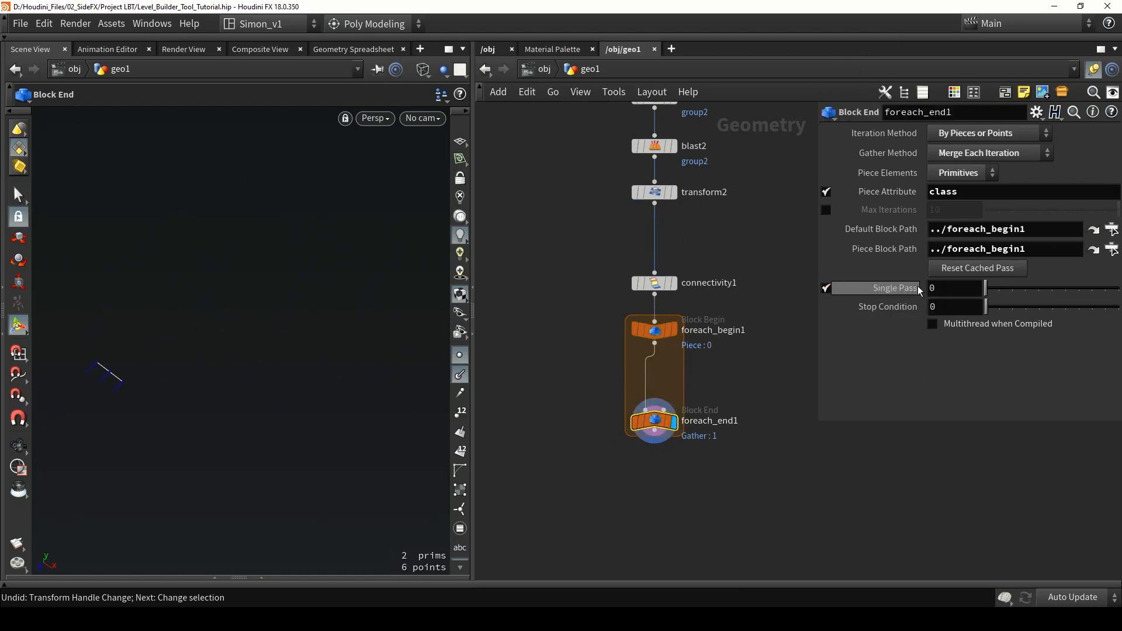
{"action": "mouse_move", "coordinate": [987, 295]}
{"action": "left_mouse_down"}
{"action": "mouse_move", "coordinate": [1119, 308]}
{"action": "mouse_move", "coordinate": [1088, 293]}
{"action": "mouse_move", "coordinate": [996, 292]}
{"action": "mouse_move", "coordinate": [1113, 294]}
{"action": "mouse_move", "coordinate": [992, 289]}
{"action": "left_mouse_up"}
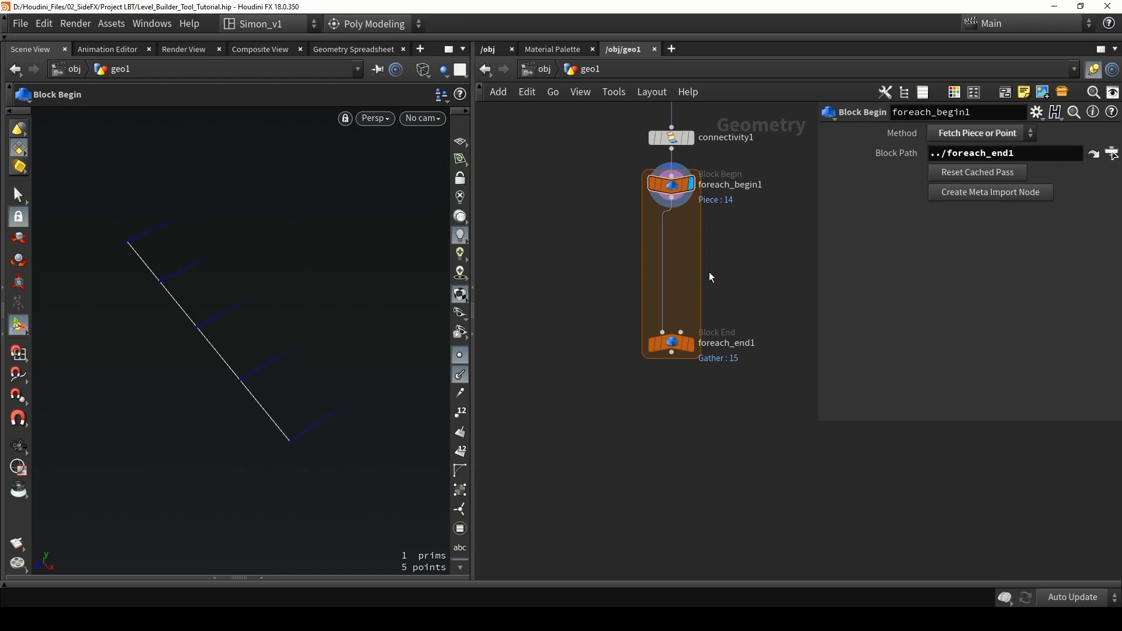
- Insert an Add node after foreach_begin1 inside the loop and enable Delete Geometry But Keep the Points
{"action": "key", "text": "Tab"}
{"action": "type", "text": "add"}
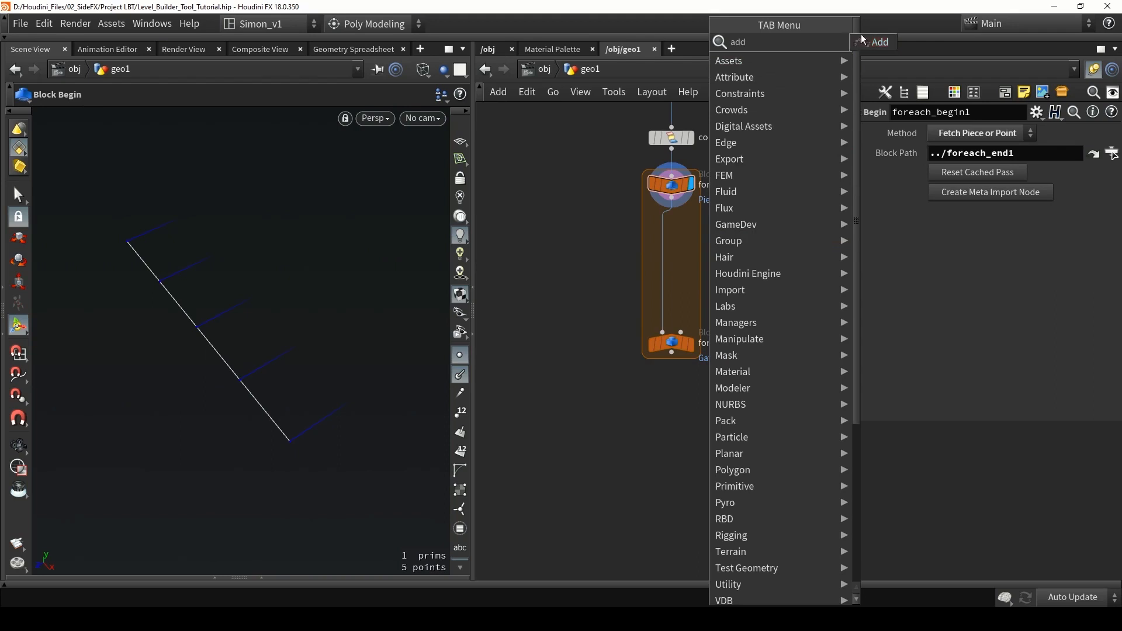
{"action": "left_click", "coordinate": [863, 40]}
{"action": "left_click", "coordinate": [675, 232]}
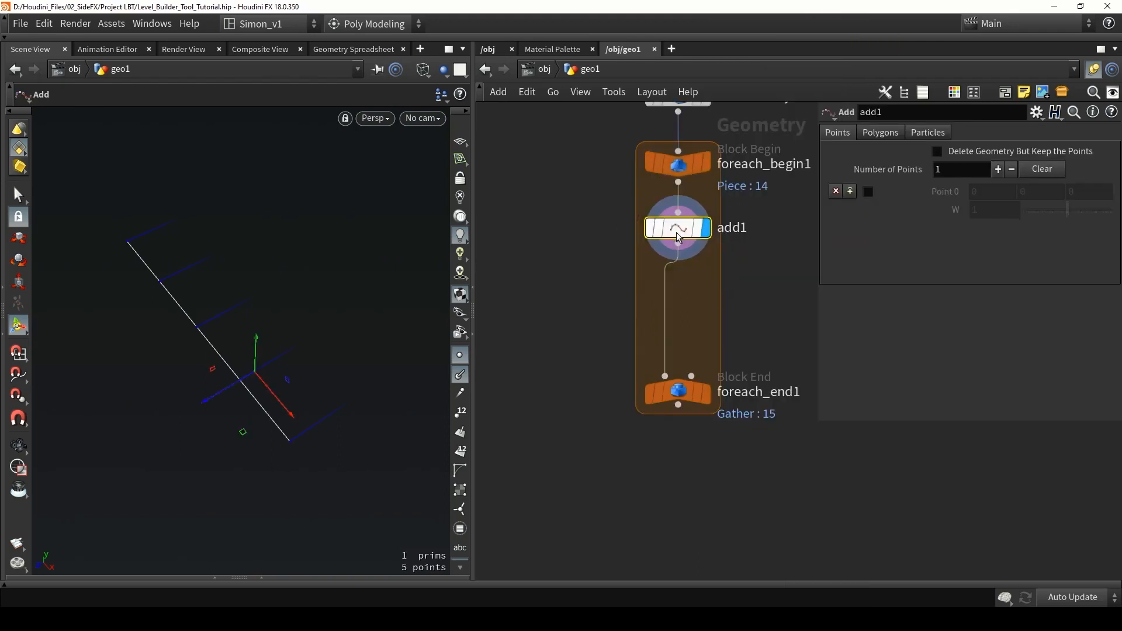
{"action": "left_click", "coordinate": [937, 152]}
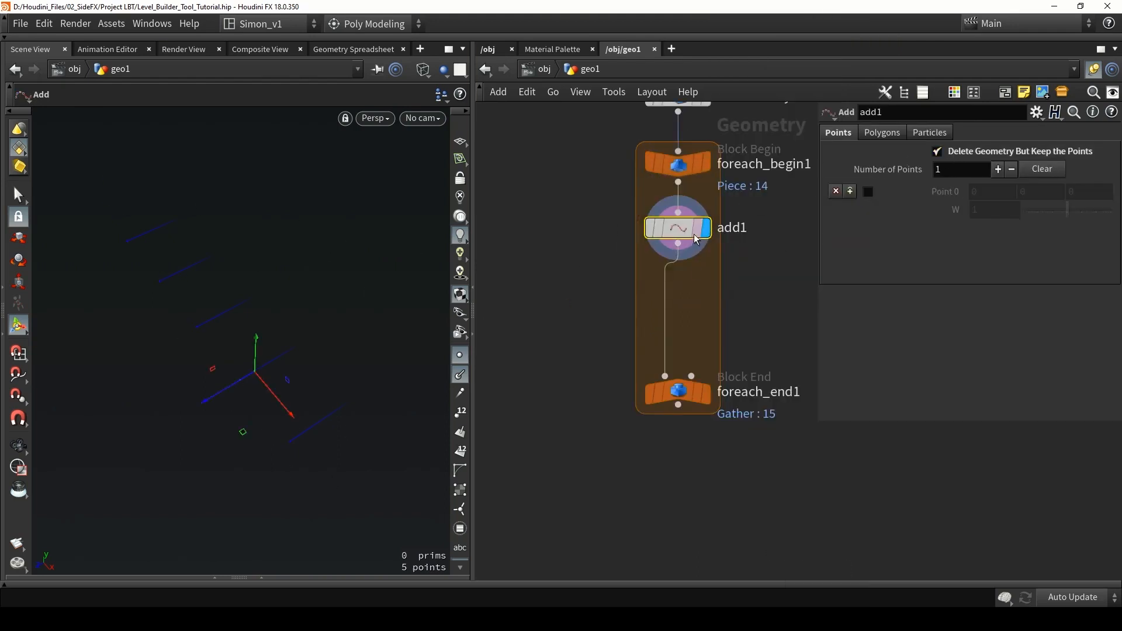
- Insert a second Add node between add1 and foreach_end1 and display it
{"action": "key", "text": "Tab"}
{"action": "type", "text": "ad"}
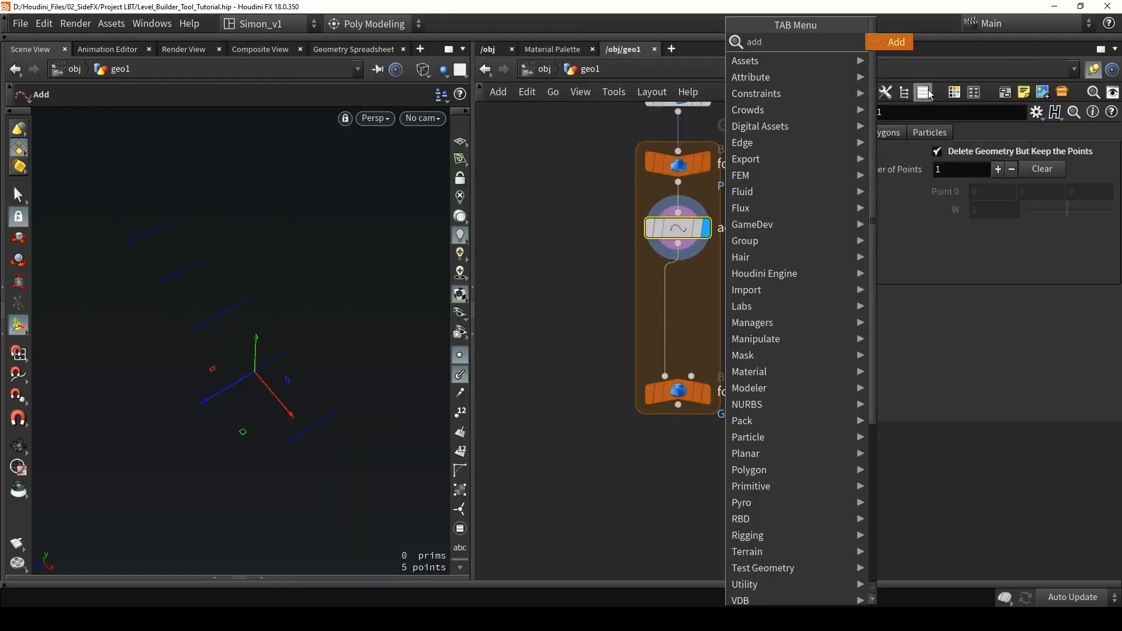
{"action": "left_click", "coordinate": [897, 42]}
{"action": "left_click", "coordinate": [681, 303]}
{"action": "left_click_drag", "start_coordinate": [683, 306], "coordinate": [682, 297]}
{"action": "left_click", "coordinate": [708, 292]}
{"action": "left_click", "coordinate": [709, 292]}
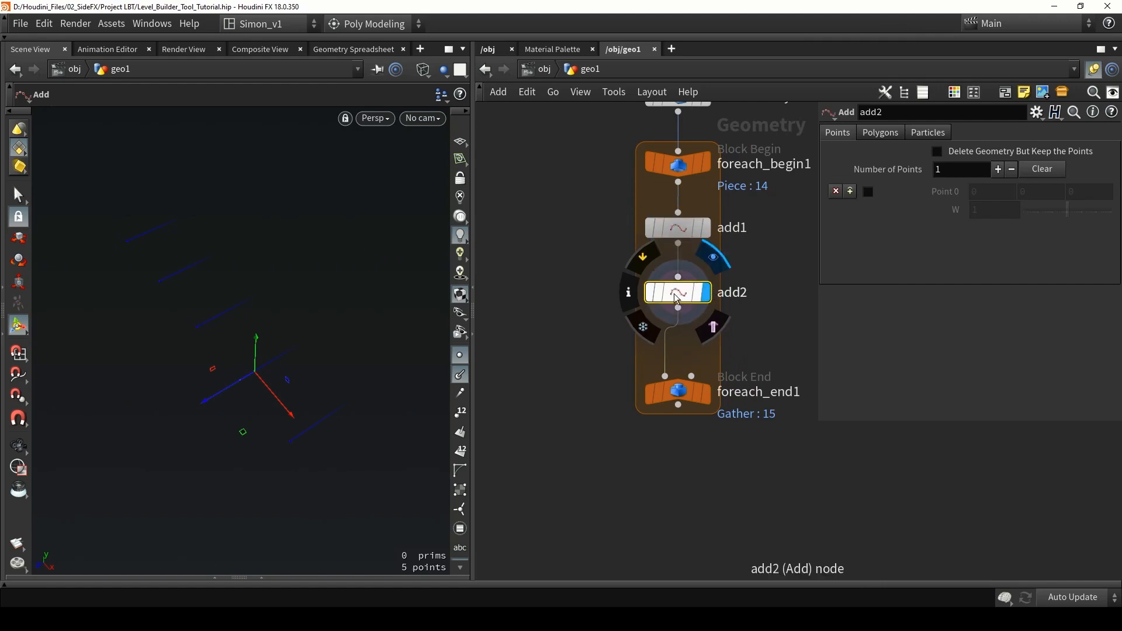
- Set add2 to create polygons By Group, using Groups of N points
{"action": "left_click", "coordinate": [875, 134]}
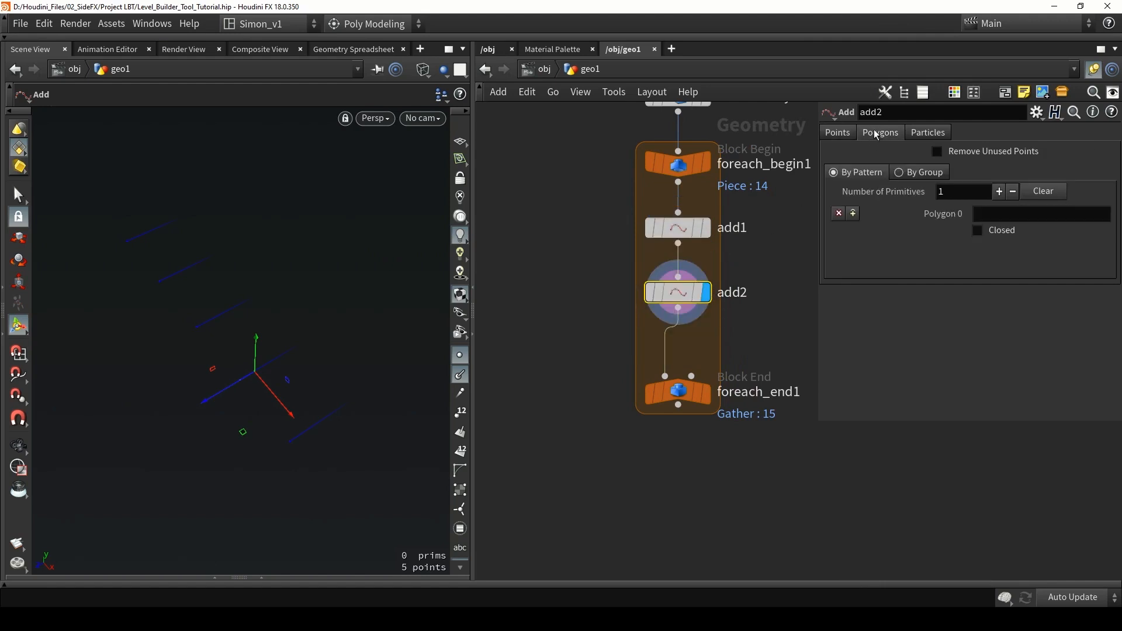
{"action": "left_click", "coordinate": [909, 173]}
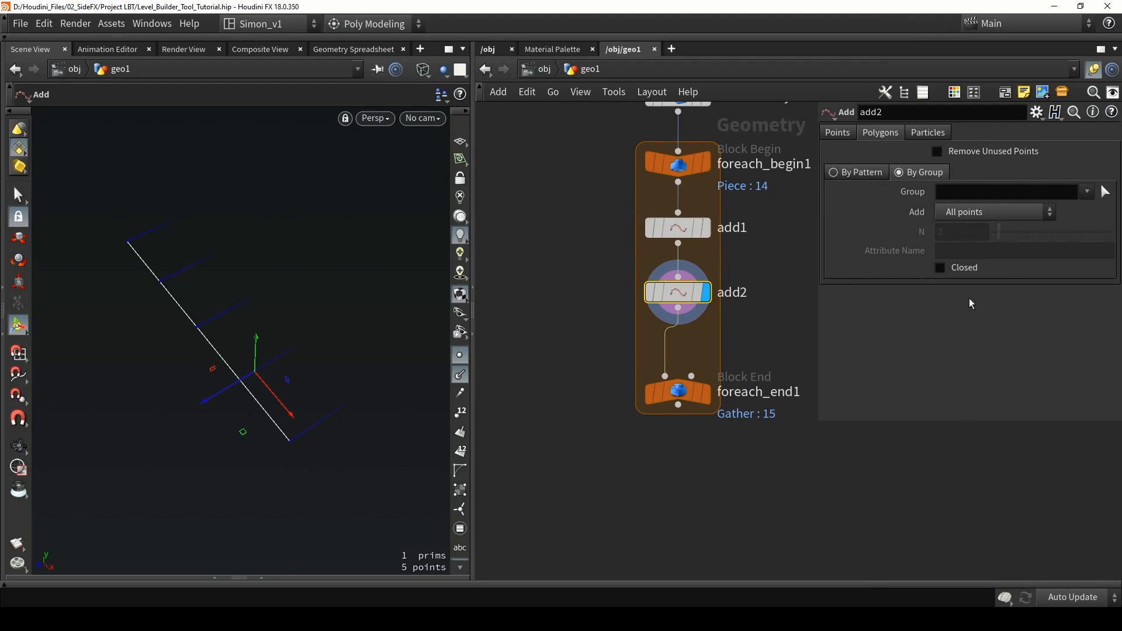
{"action": "left_click", "coordinate": [967, 219]}
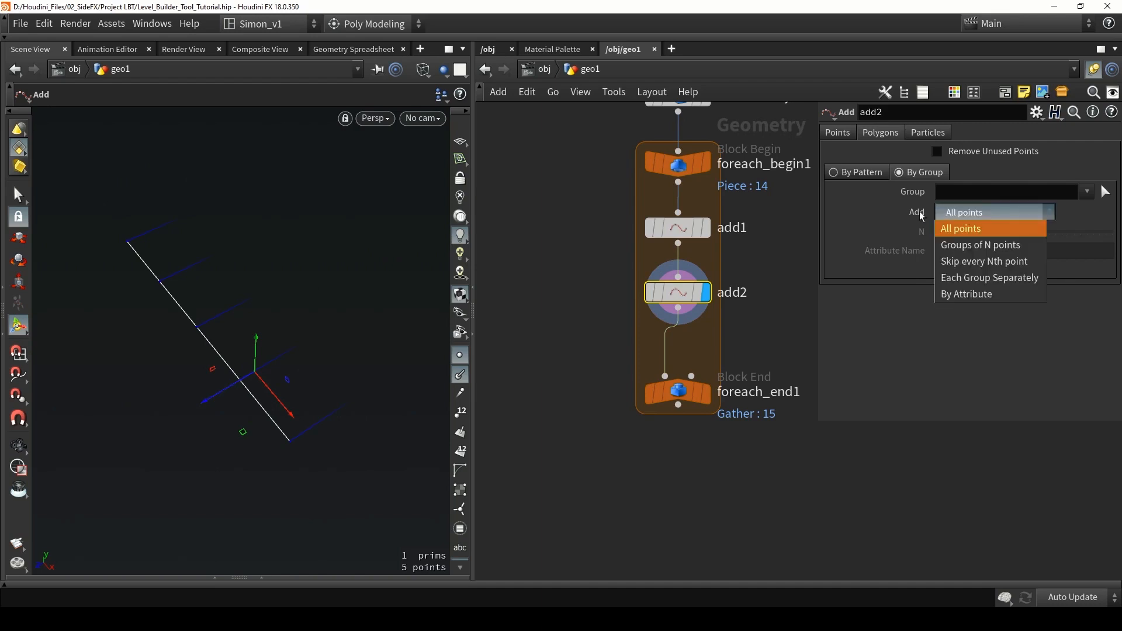
{"action": "left_click", "coordinate": [970, 246]}
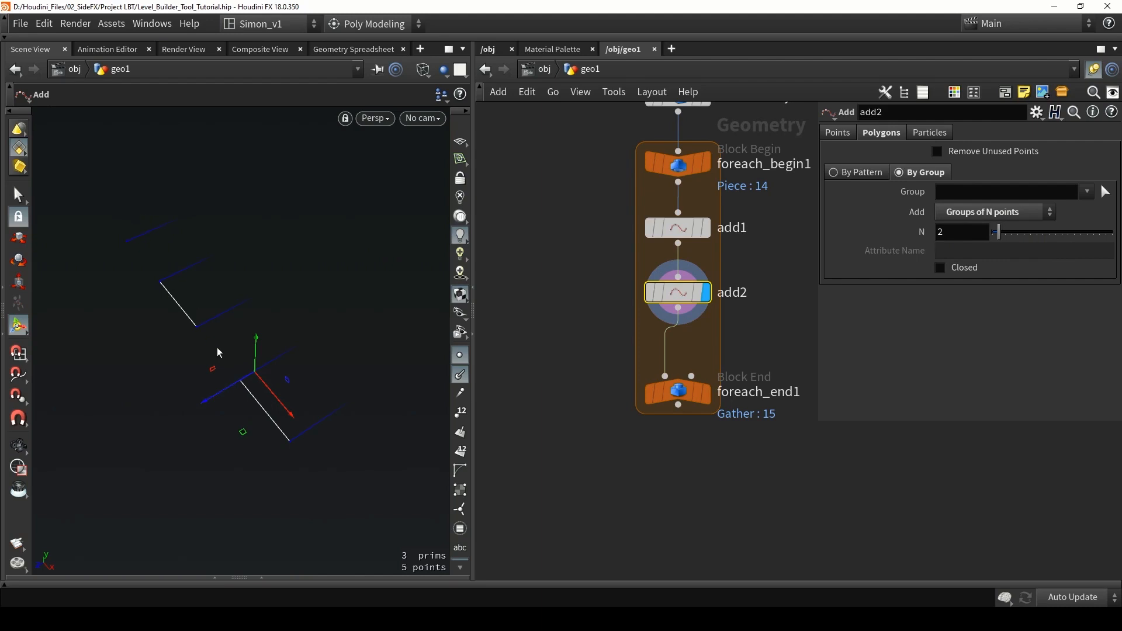
- Show point numbers in the viewport and examine how the wall piece's points are paired into segments
{"action": "left_click", "coordinate": [460, 412]}
{"action": "left_click_drag", "start_coordinate": [121, 209], "coordinate": [195, 222], "text": "alt"}
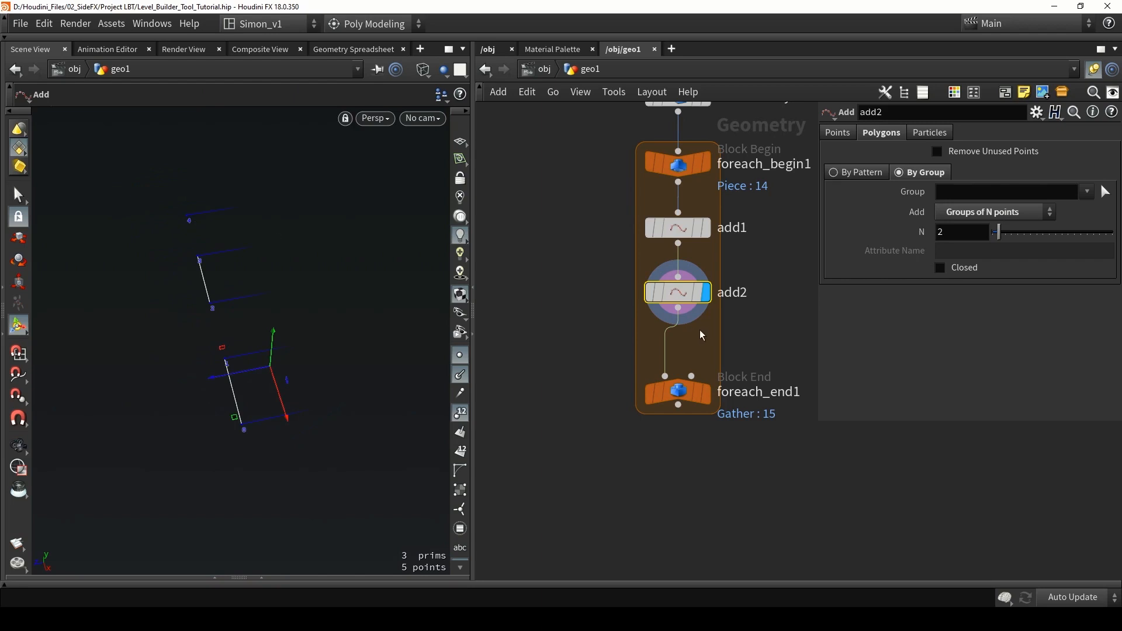
{"action": "mouse_move", "coordinate": [228, 264]}
{"action": "left_mouse_down", "text": "alt"}
{"action": "mouse_move", "coordinate": [248, 276]}
{"action": "mouse_move", "coordinate": [229, 265]}
{"action": "left_mouse_up", "text": "alt"}
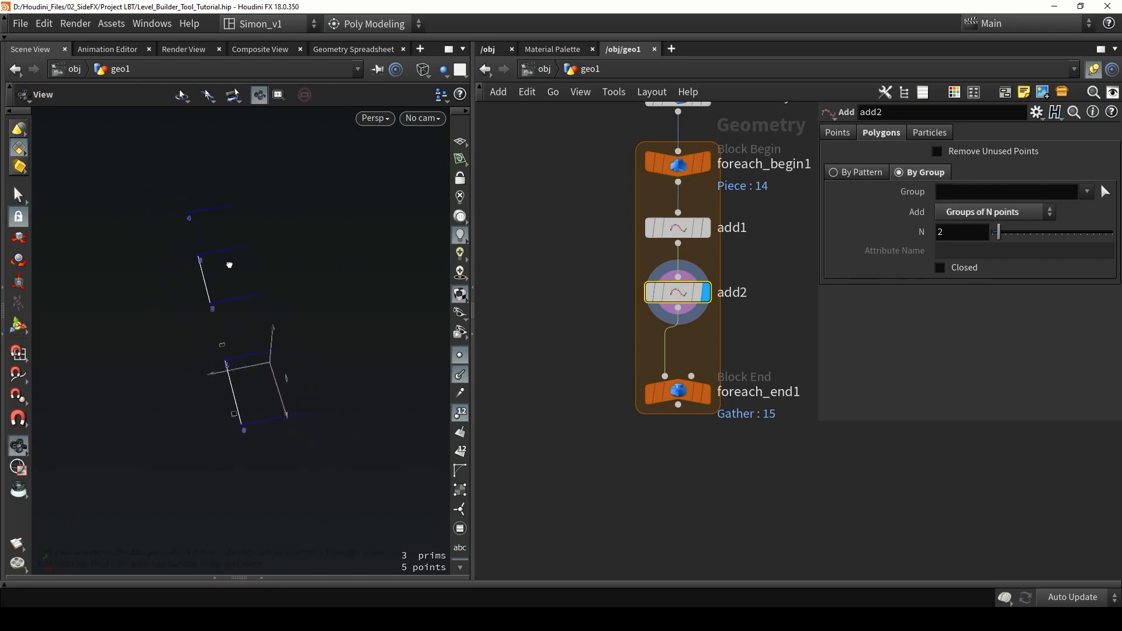
{"action": "key", "text": "Return"}
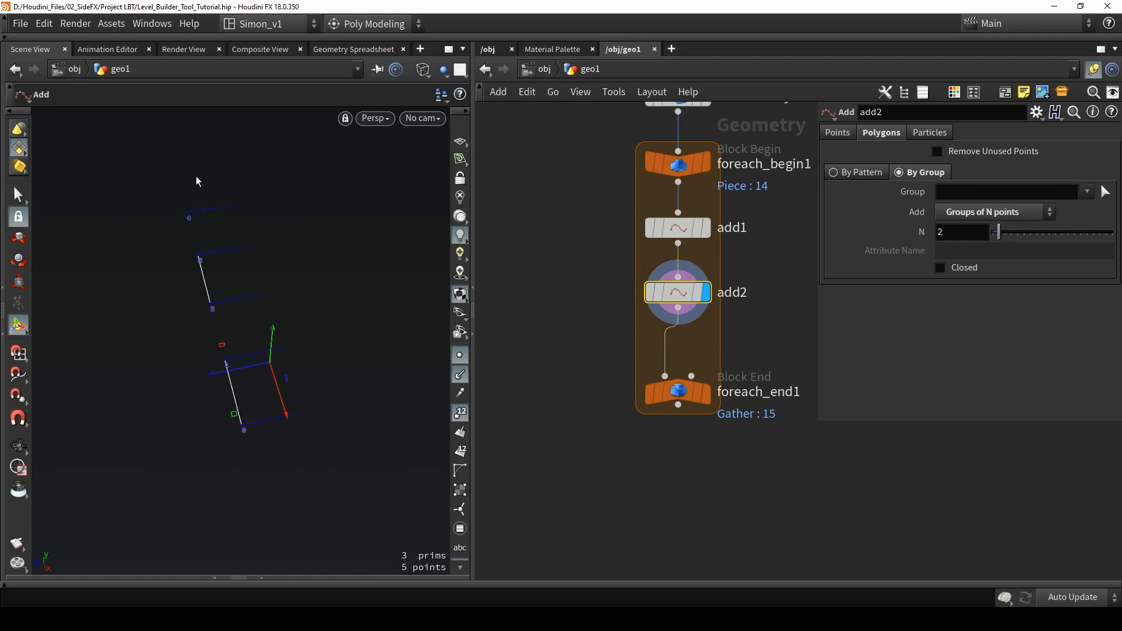
- Display the foreach_end1 result and hide the point numbers in the viewport
{"action": "left_click", "coordinate": [704, 391]}
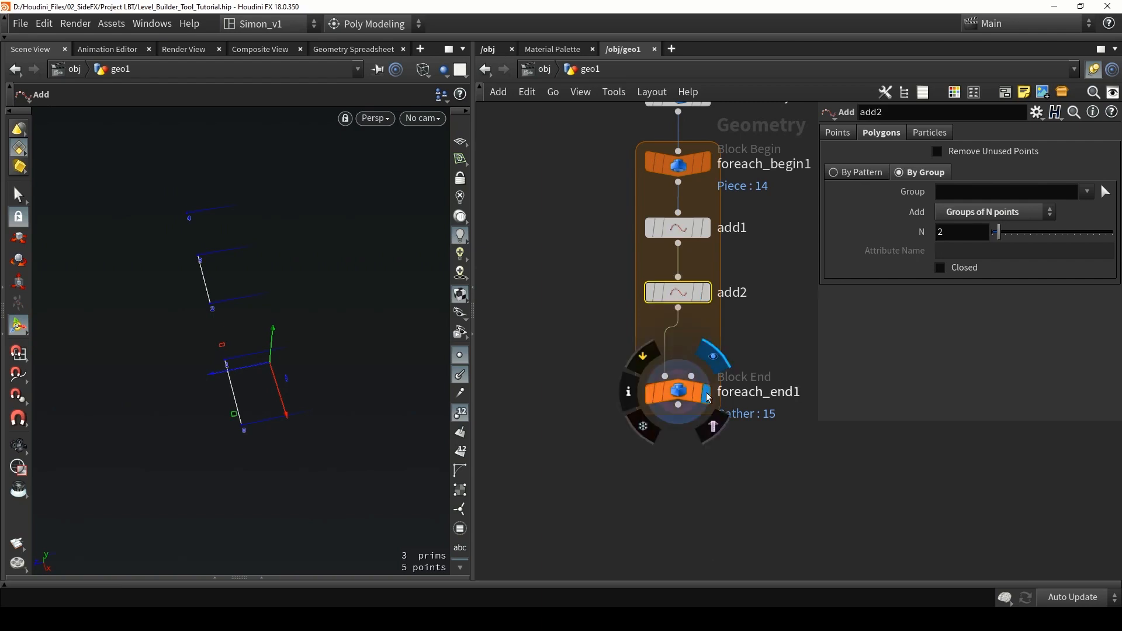
{"action": "left_click", "coordinate": [677, 393]}
{"action": "scroll", "coordinate": [336, 286], "scroll_direction": "down", "scroll_amount": 5}
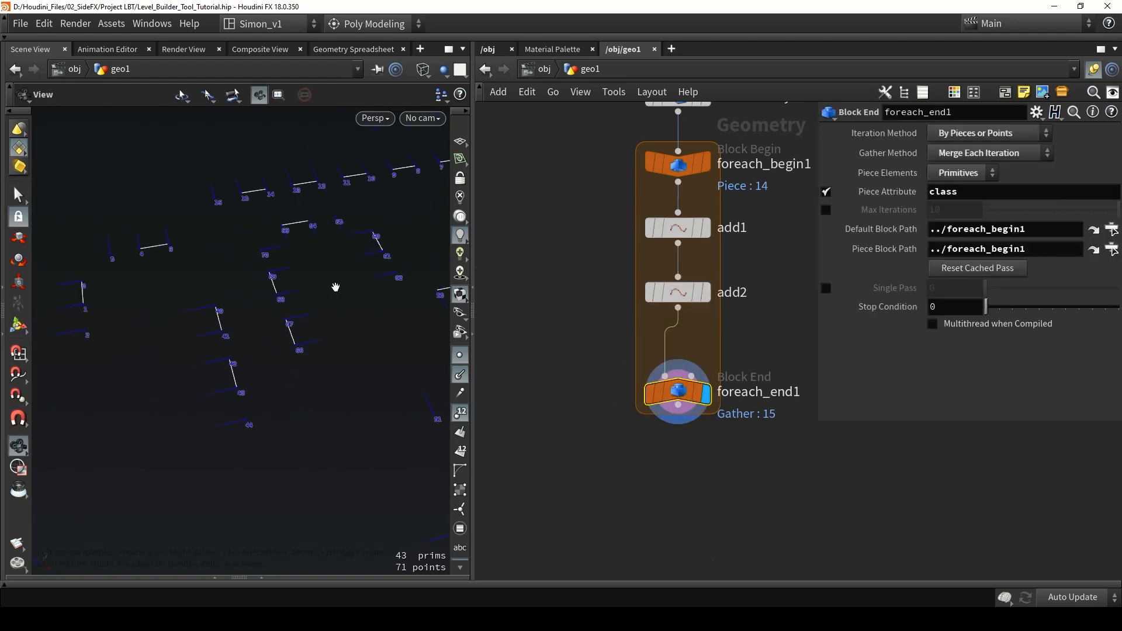
{"action": "middle_click_drag", "start_coordinate": [336, 286], "coordinate": [240, 288]}
{"action": "scroll", "coordinate": [239, 287], "scroll_direction": "down", "scroll_amount": 2}
{"action": "key", "text": "Return"}
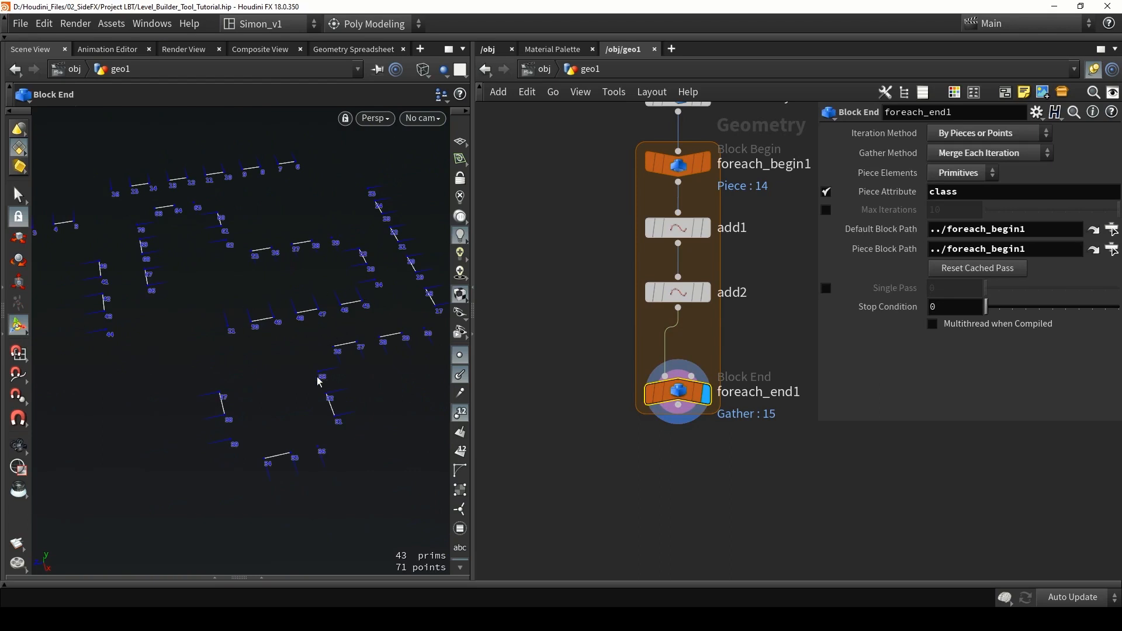
{"action": "key", "text": "Escape"}
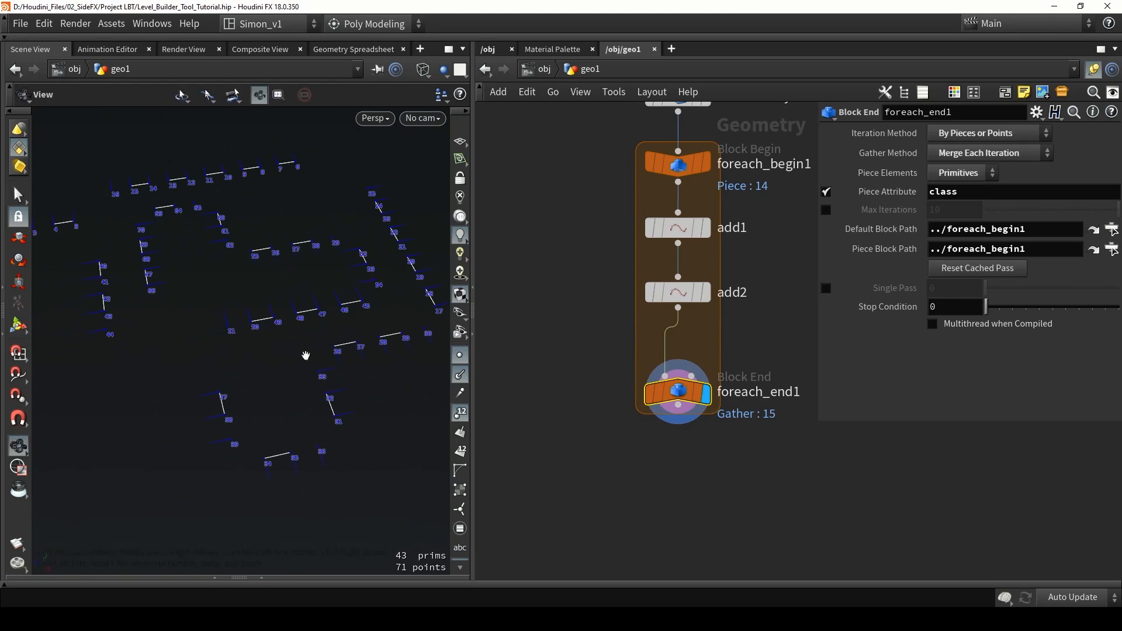
{"action": "mouse_move", "coordinate": [310, 353]}
{"action": "left_mouse_down"}
{"action": "mouse_move", "coordinate": [314, 384]}
{"action": "mouse_move", "coordinate": [346, 376]}
{"action": "mouse_move", "coordinate": [313, 349]}
{"action": "mouse_move", "coordinate": [333, 366]}
{"action": "mouse_move", "coordinate": [306, 367]}
{"action": "left_mouse_up"}
{"action": "left_click", "coordinate": [460, 414]}
{"action": "key", "text": "Return"}
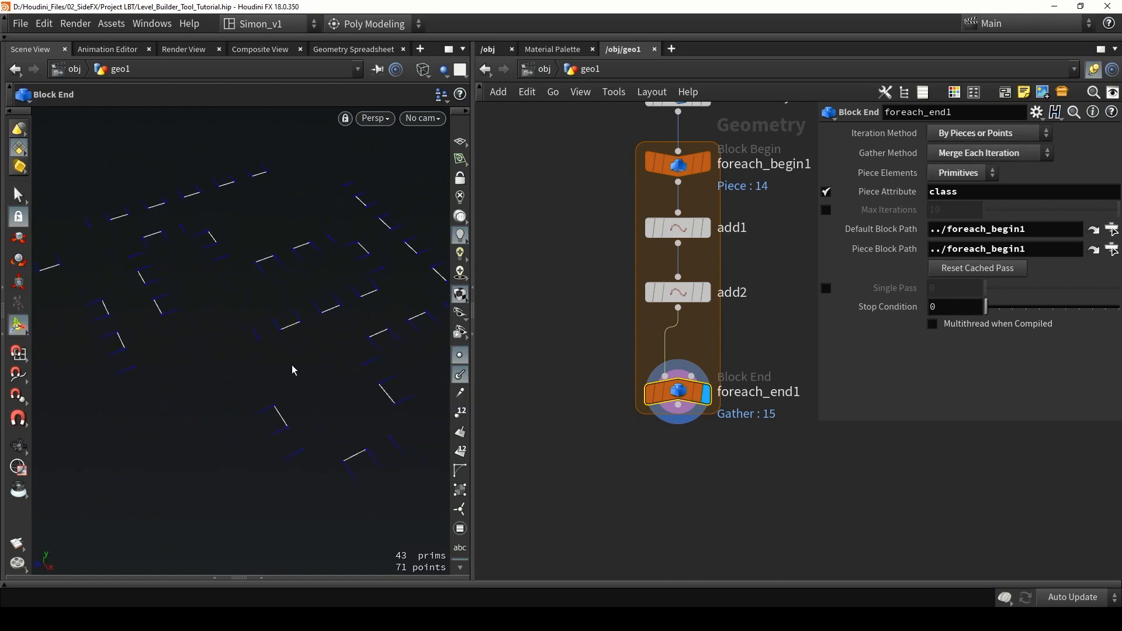
- Add a Clean node after foreach_end1 and display it
{"action": "scroll", "coordinate": [605, 392], "scroll_direction": "down", "scroll_amount": 3}
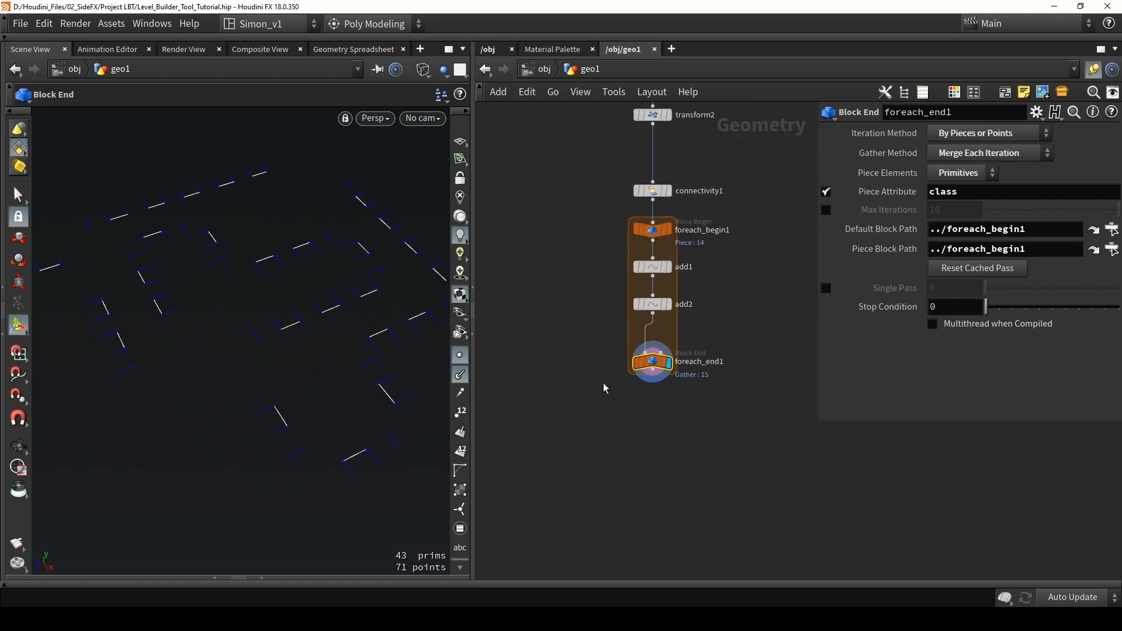
{"action": "scroll", "coordinate": [634, 374], "scroll_direction": "up", "scroll_amount": 3}
{"action": "key", "text": "Escape"}
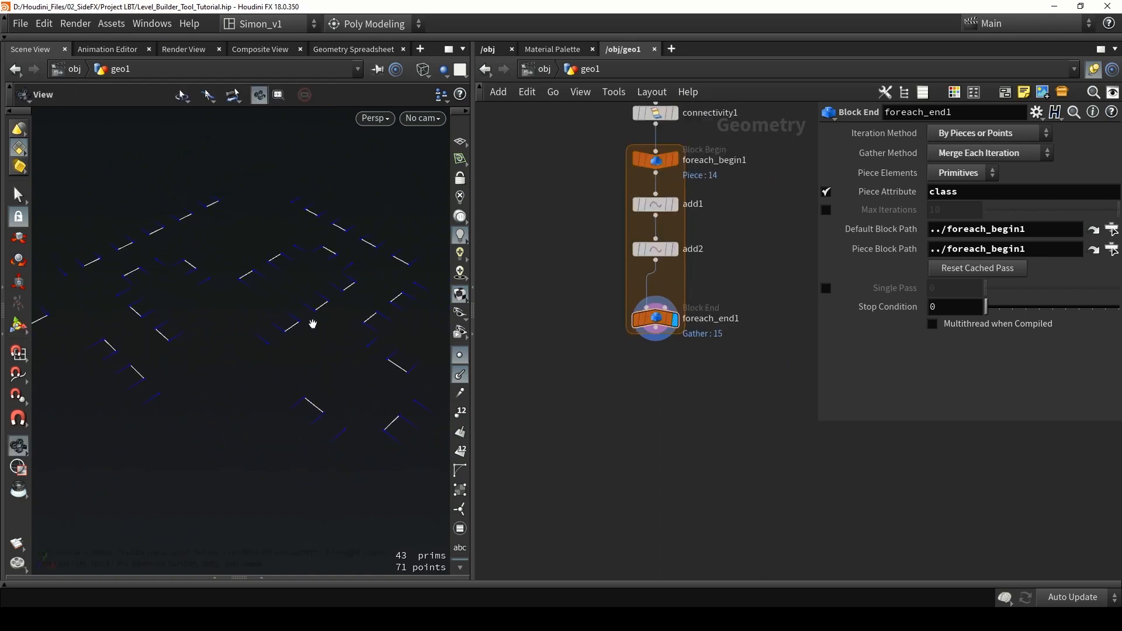
{"action": "key", "text": "Return"}
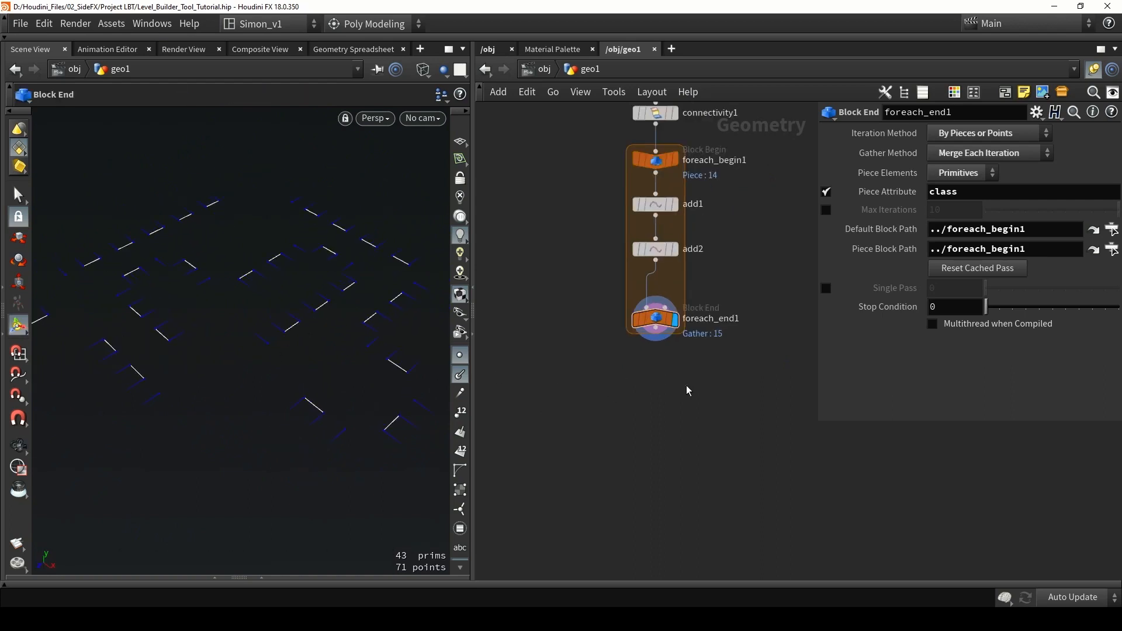
{"action": "key", "text": "Tab"}
{"action": "type", "text": "cl"}
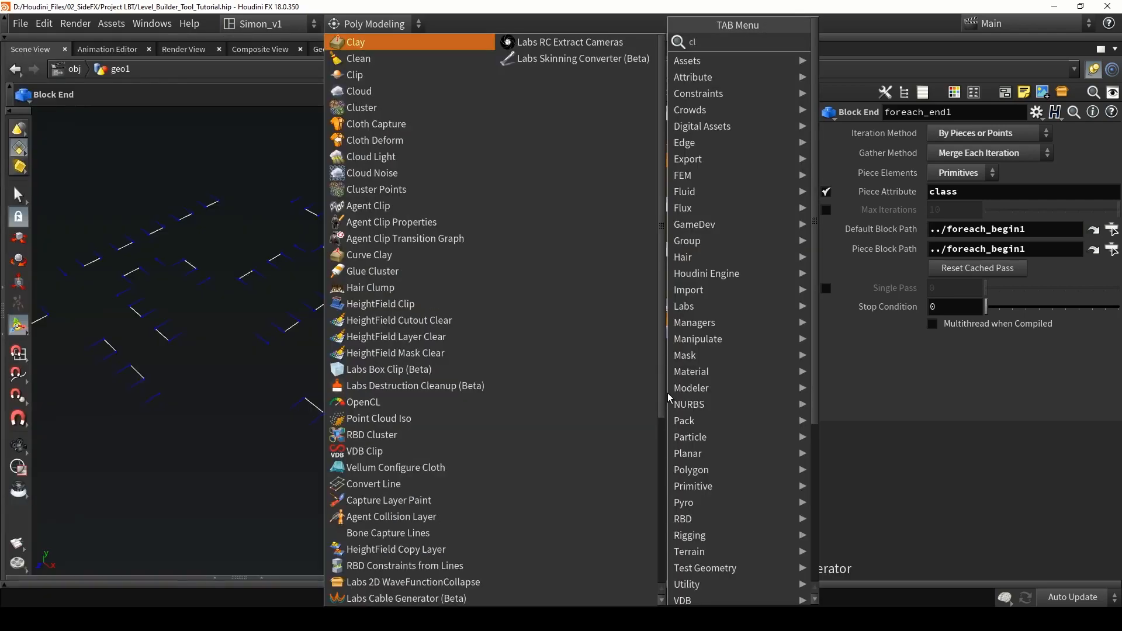
{"action": "type", "text": "ean"}
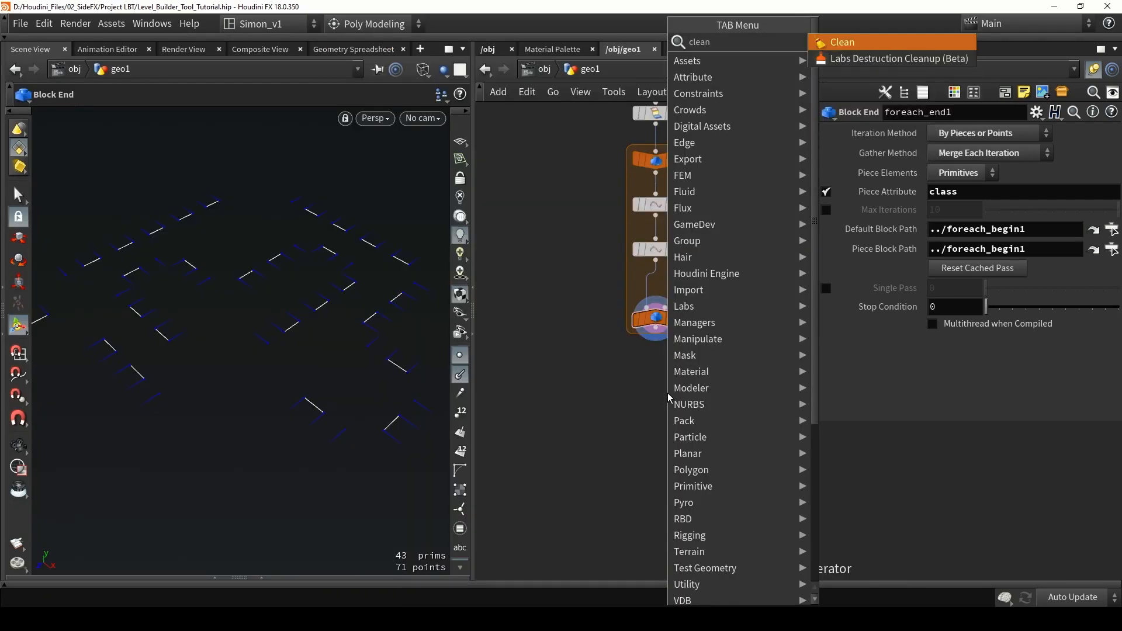
{"action": "key", "text": "Return"}
{"action": "left_click", "coordinate": [653, 396]}
{"action": "scroll", "coordinate": [672, 409], "scroll_direction": "up", "scroll_amount": 3}
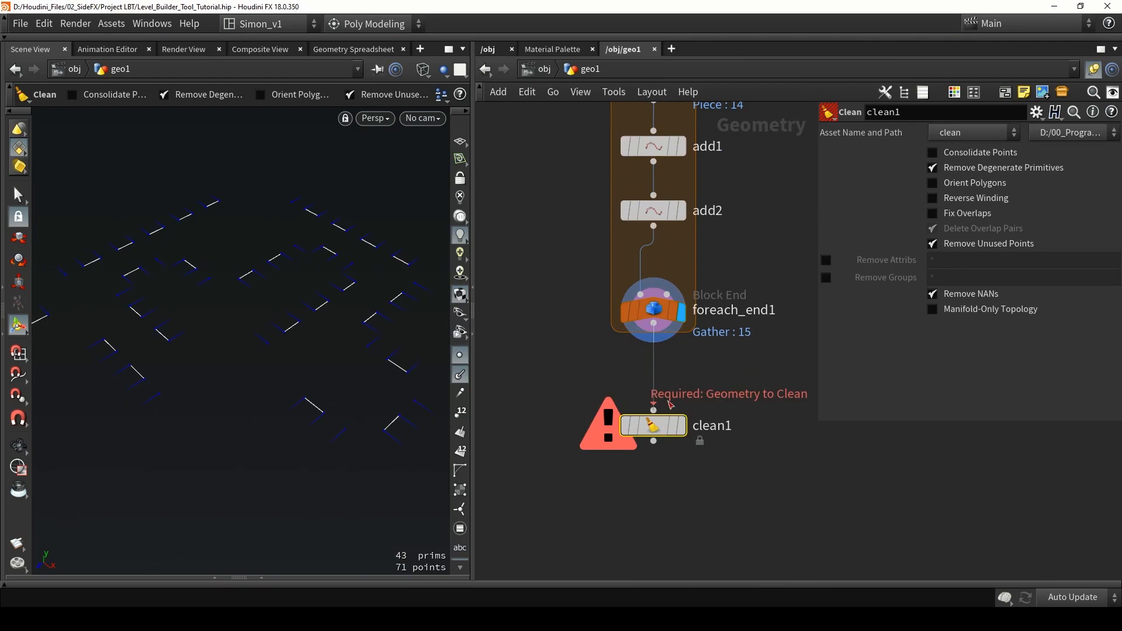
{"action": "left_click", "coordinate": [682, 429]}
{"action": "left_click_drag", "start_coordinate": [660, 433], "coordinate": [661, 419]}
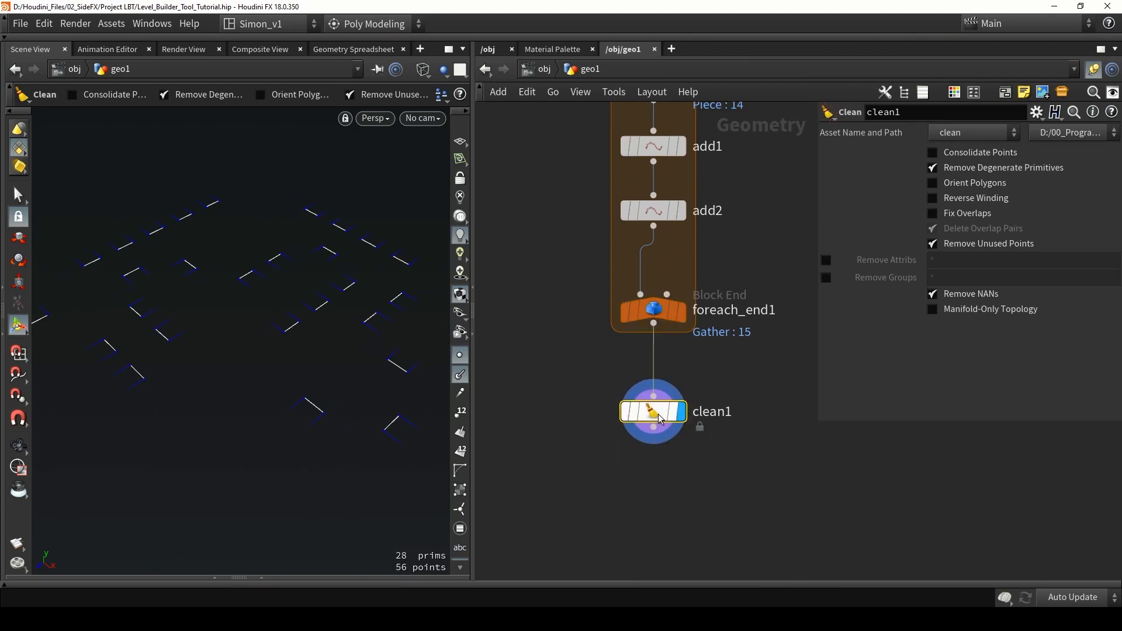
- Compare the point numbers of the foreach_end1 and clean1 results in the viewport
{"action": "left_click", "coordinate": [681, 313]}
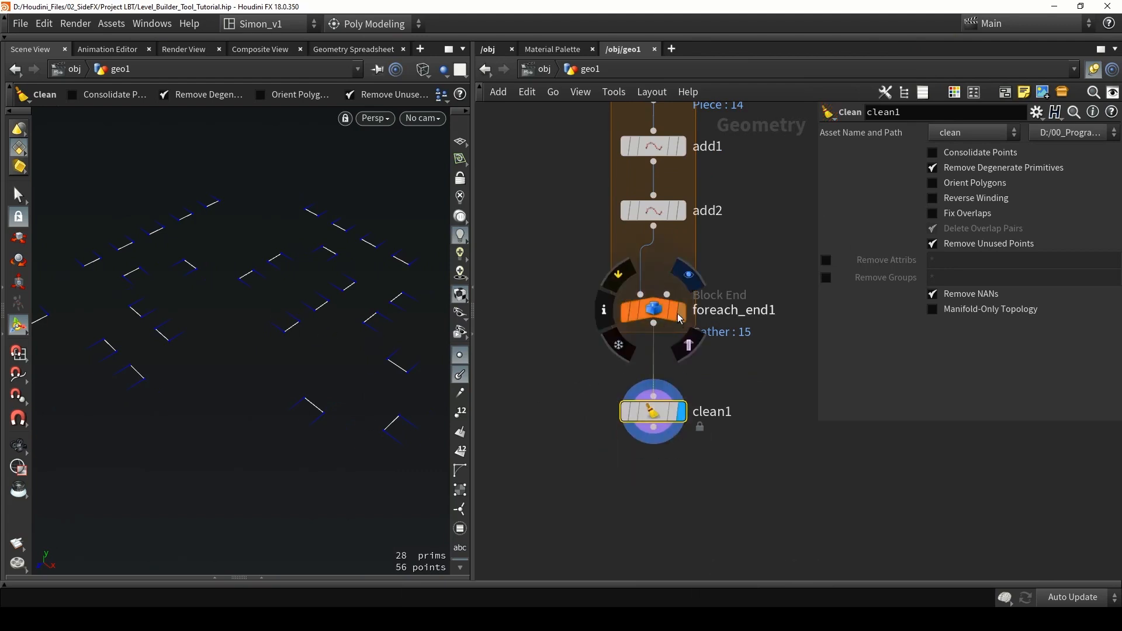
{"action": "left_click", "coordinate": [460, 412]}
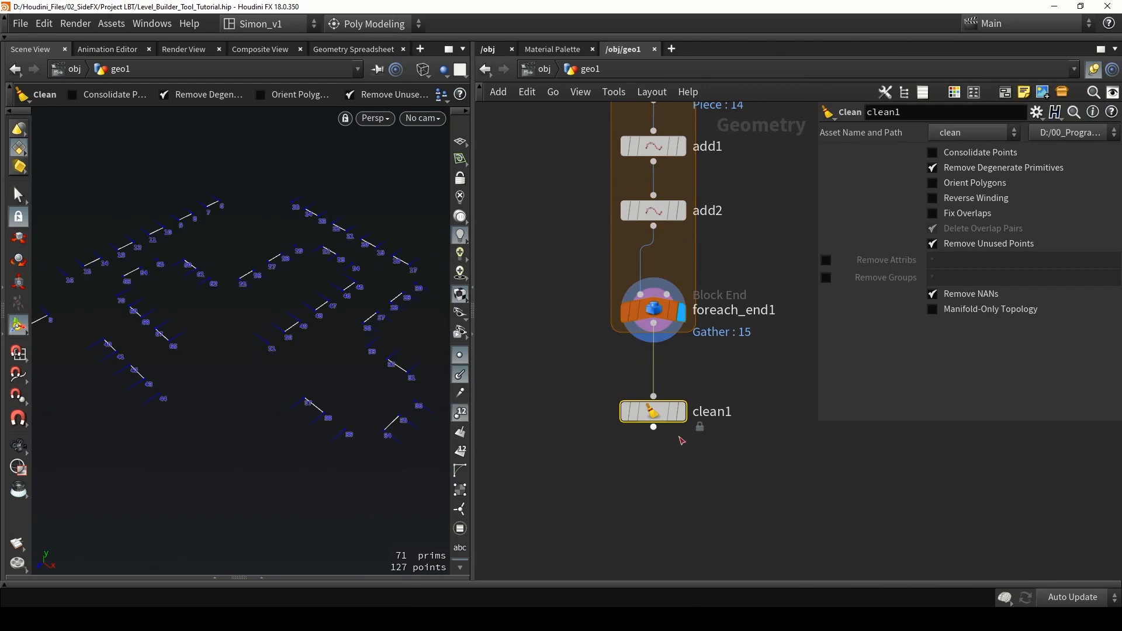
{"action": "left_click", "coordinate": [682, 412]}
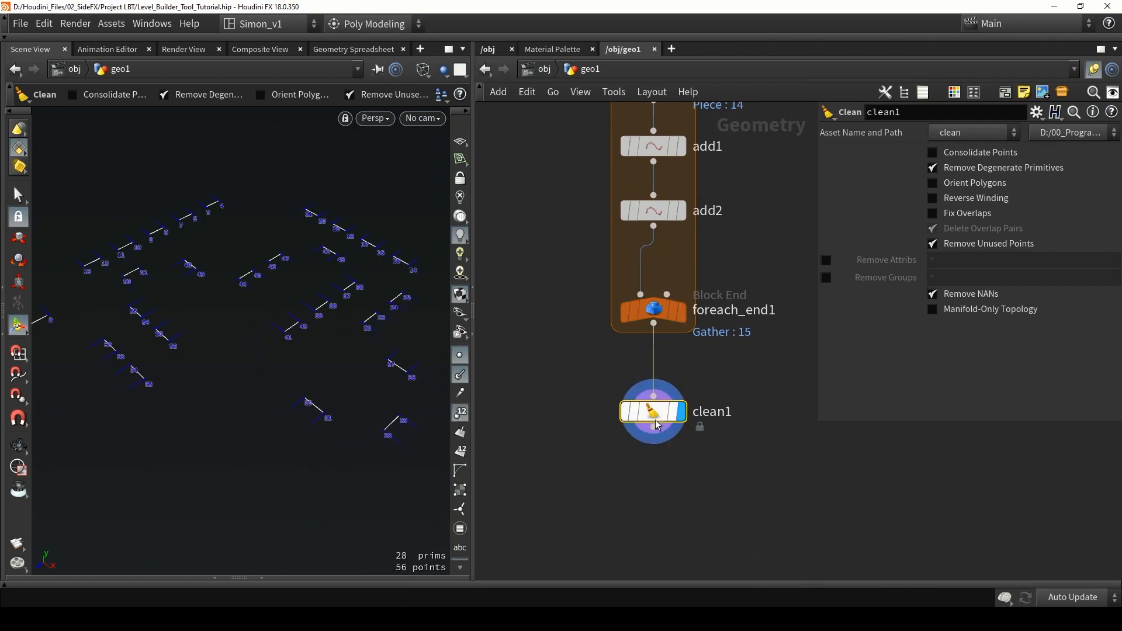
{"action": "left_click", "coordinate": [460, 412]}
- Move the clean1 node slightly farther below foreach_end1 and save the scene file
{"action": "scroll", "coordinate": [591, 342], "scroll_direction": "down", "scroll_amount": 2}
{"action": "mouse_move", "coordinate": [713, 377]}
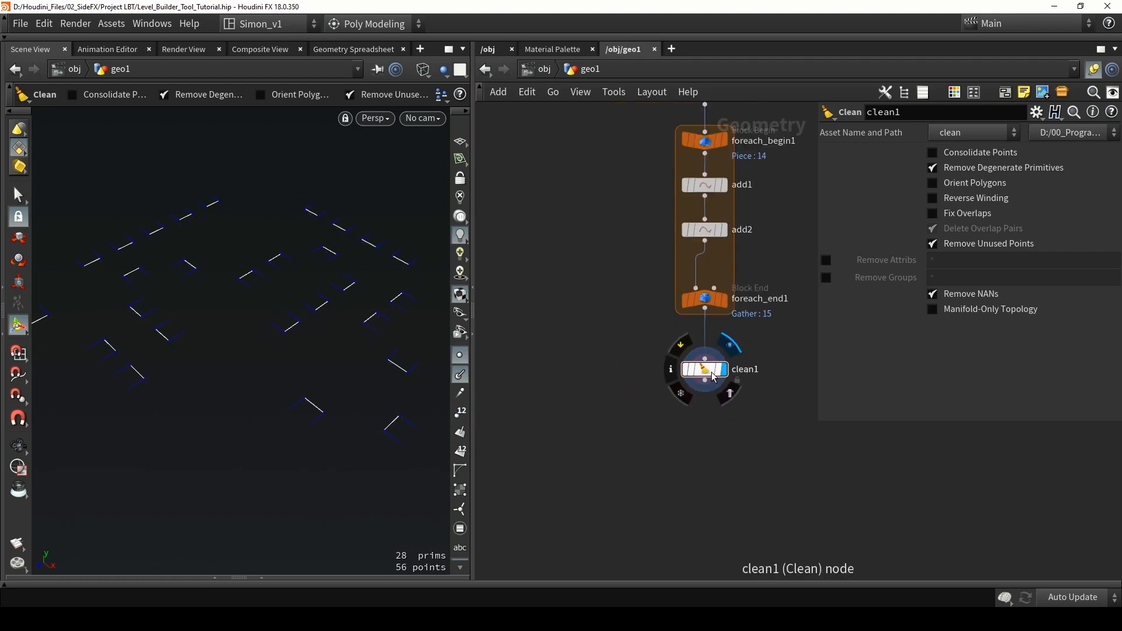
{"action": "left_click_drag", "start_coordinate": [713, 378], "coordinate": [715, 389]}
{"action": "key", "text": "ctrl+s"}
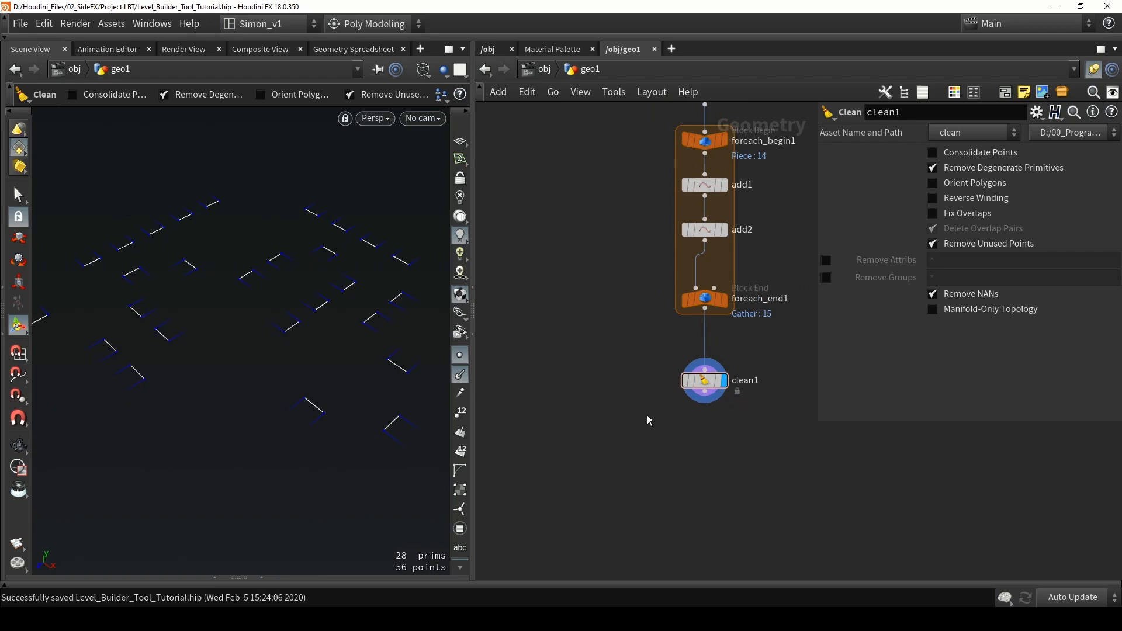
- Add a For-Each Primitive loop fed by clean1 and place its two block nodes below and to the side of it
{"action": "scroll", "coordinate": [643, 385], "scroll_direction": "down", "scroll_amount": 1}
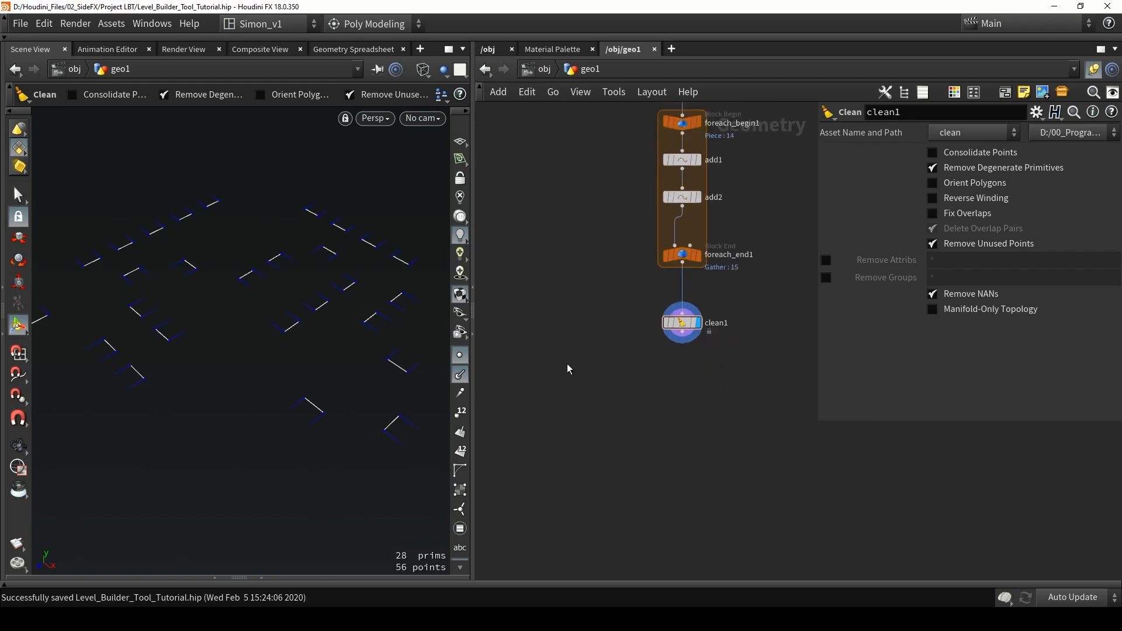
{"action": "middle_click_drag", "start_coordinate": [636, 370], "coordinate": [598, 356]}
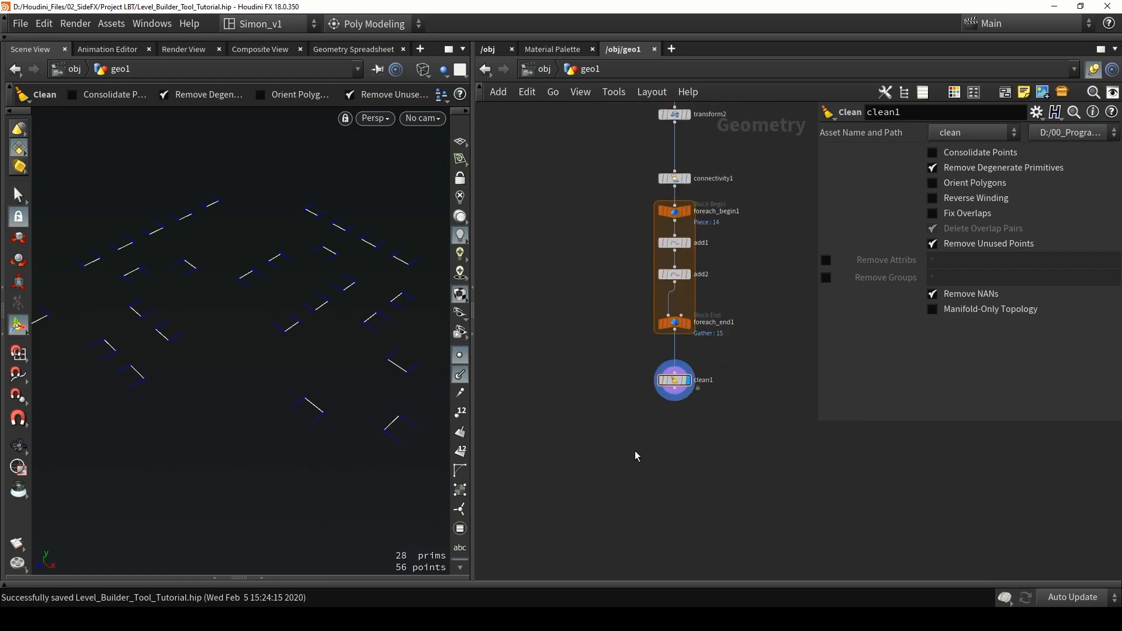
{"action": "key", "text": "Tab"}
{"action": "type", "text": "for"}
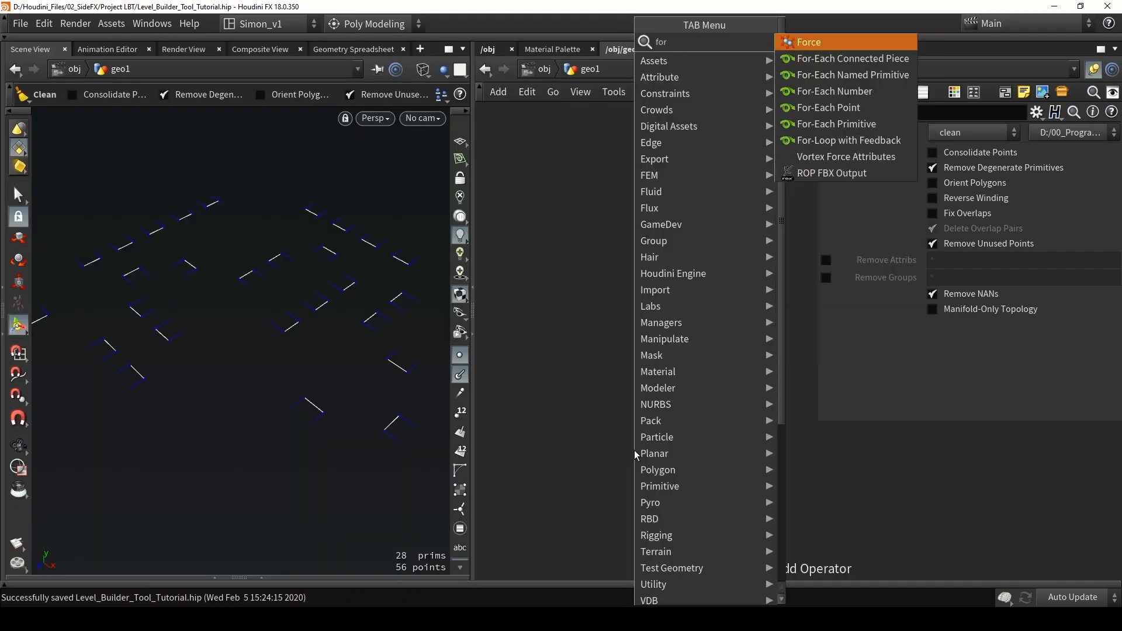
{"action": "left_click", "coordinate": [814, 125]}
{"action": "left_click", "coordinate": [623, 441]}
{"action": "left_click_drag", "start_coordinate": [674, 388], "coordinate": [623, 434]}
{"action": "middle_click_drag", "start_coordinate": [604, 423], "coordinate": [657, 370]}
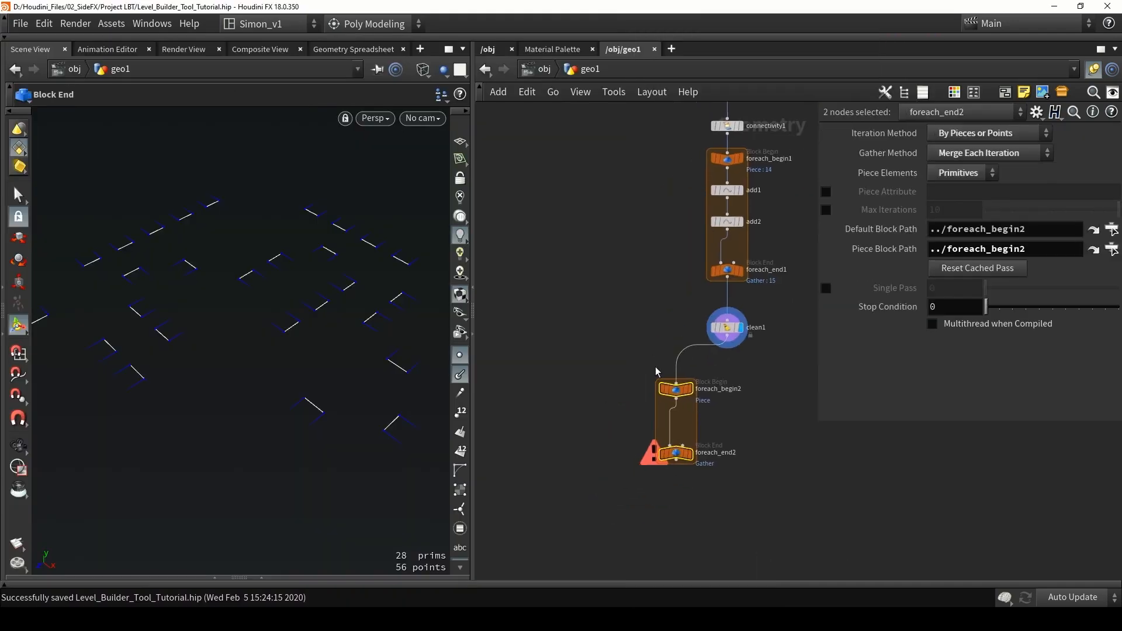
{"action": "left_click_drag", "start_coordinate": [635, 366], "coordinate": [700, 491]}
{"action": "left_click_drag", "start_coordinate": [678, 388], "coordinate": [640, 388]}
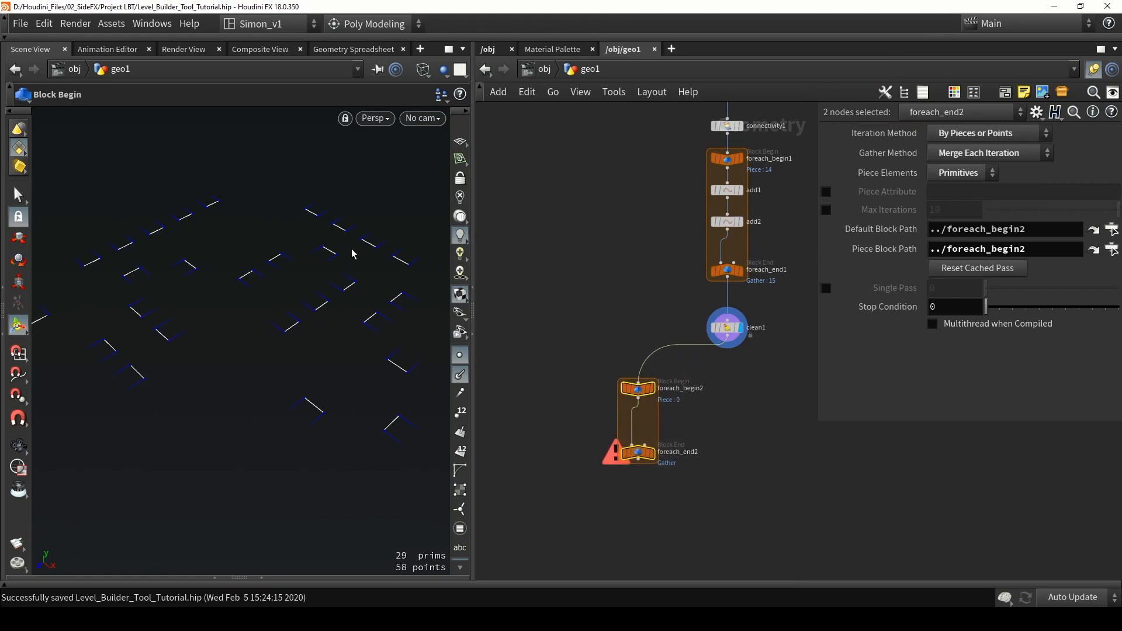
- Check the primitive numbers in the viewport, and move foreach_end2 lower to lengthen the loop and display it
{"action": "left_click", "coordinate": [461, 452]}
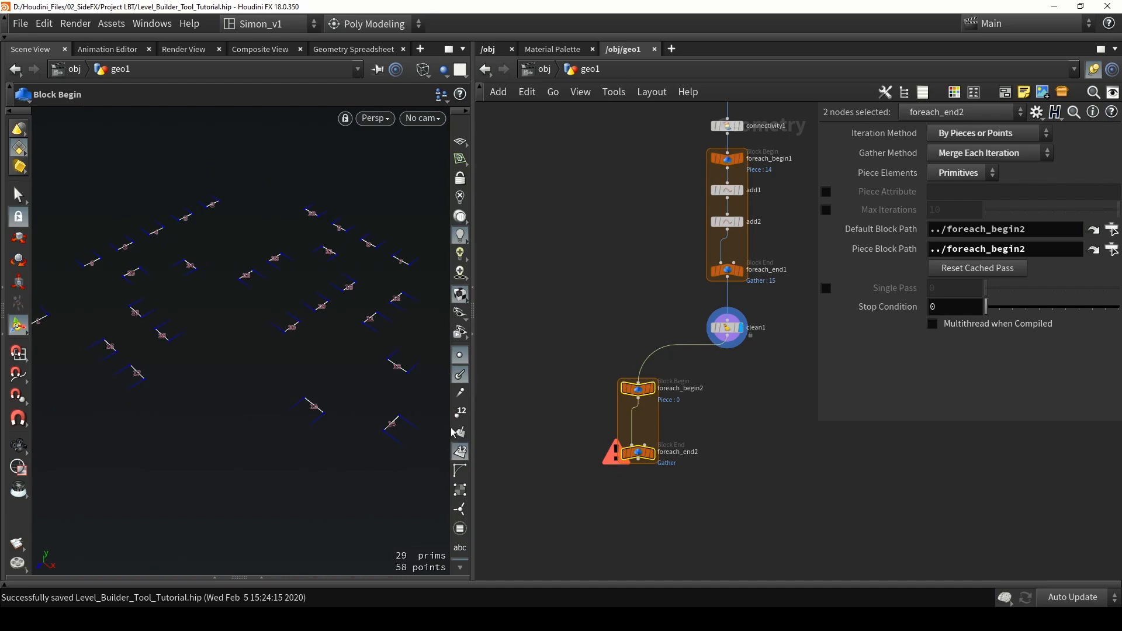
{"action": "left_click", "coordinate": [461, 451]}
{"action": "scroll", "coordinate": [677, 462], "scroll_direction": "up", "scroll_amount": 3}
{"action": "left_click", "coordinate": [642, 451]}
{"action": "left_click_drag", "start_coordinate": [623, 450], "coordinate": [606, 506]}
{"action": "left_click", "coordinate": [607, 451]}
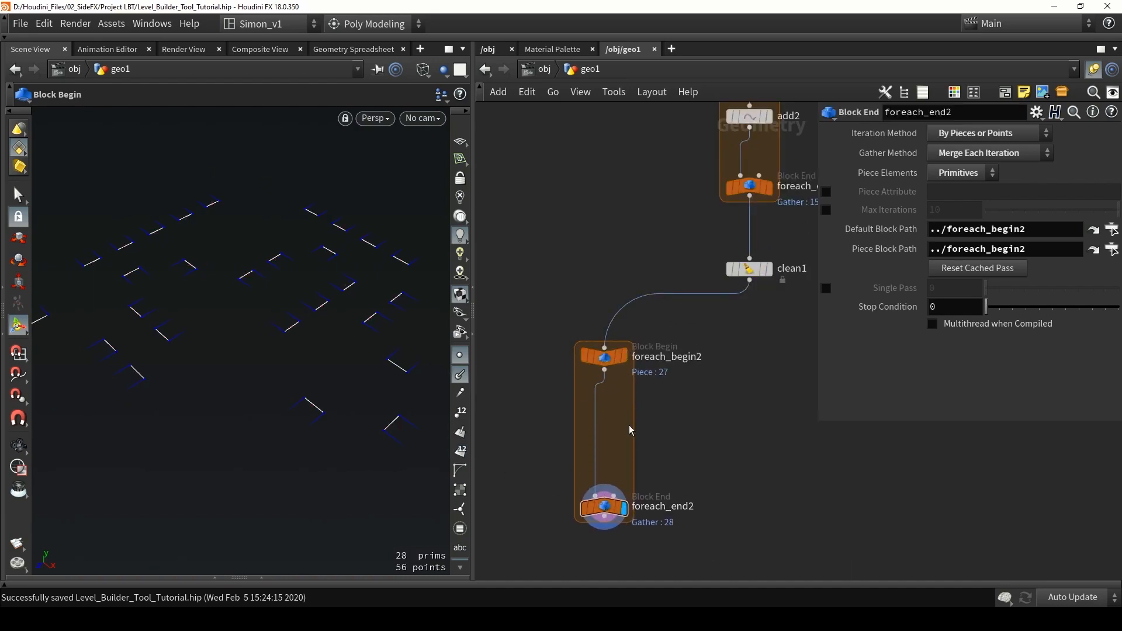
- Insert a Fuse node between foreach_begin2 and foreach_end2
{"action": "key", "text": "Tab"}
{"action": "type", "text": "fuse"}
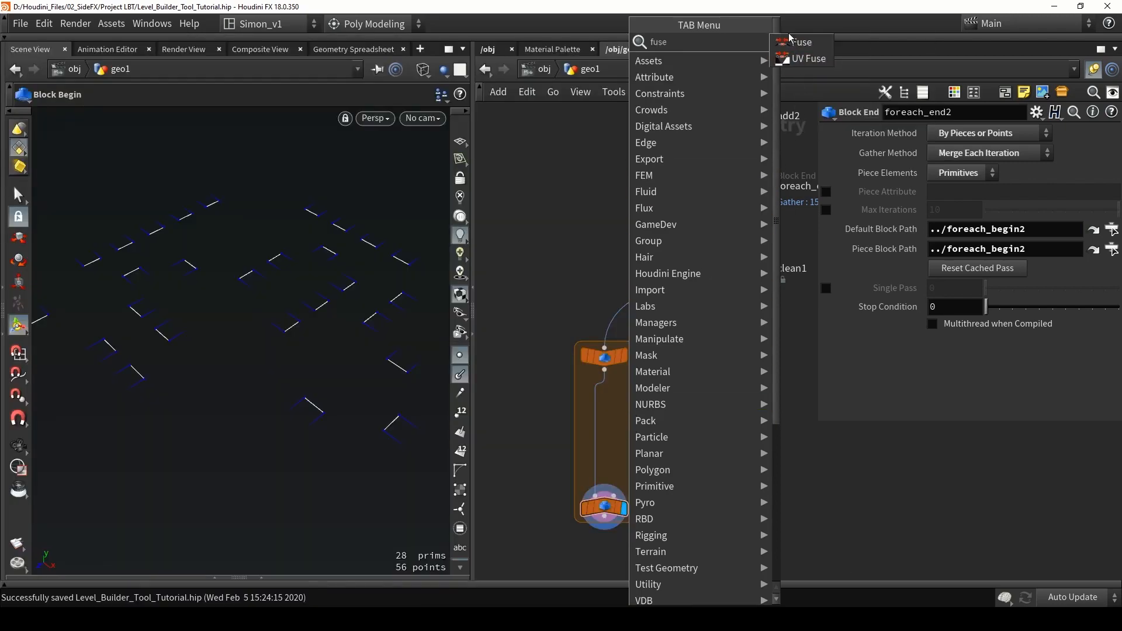
{"action": "key", "text": "Return"}
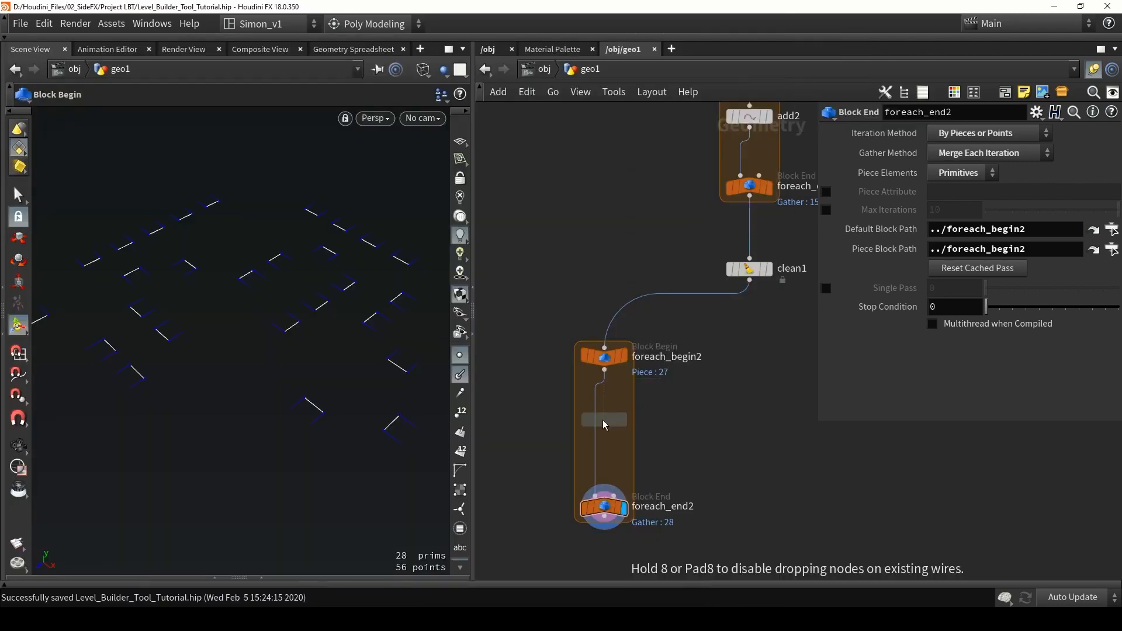
{"action": "left_click", "coordinate": [602, 418]}
{"action": "scroll", "coordinate": [602, 418], "scroll_direction": "up", "scroll_amount": 2}
{"action": "left_click_drag", "start_coordinate": [608, 423], "coordinate": [608, 443]}
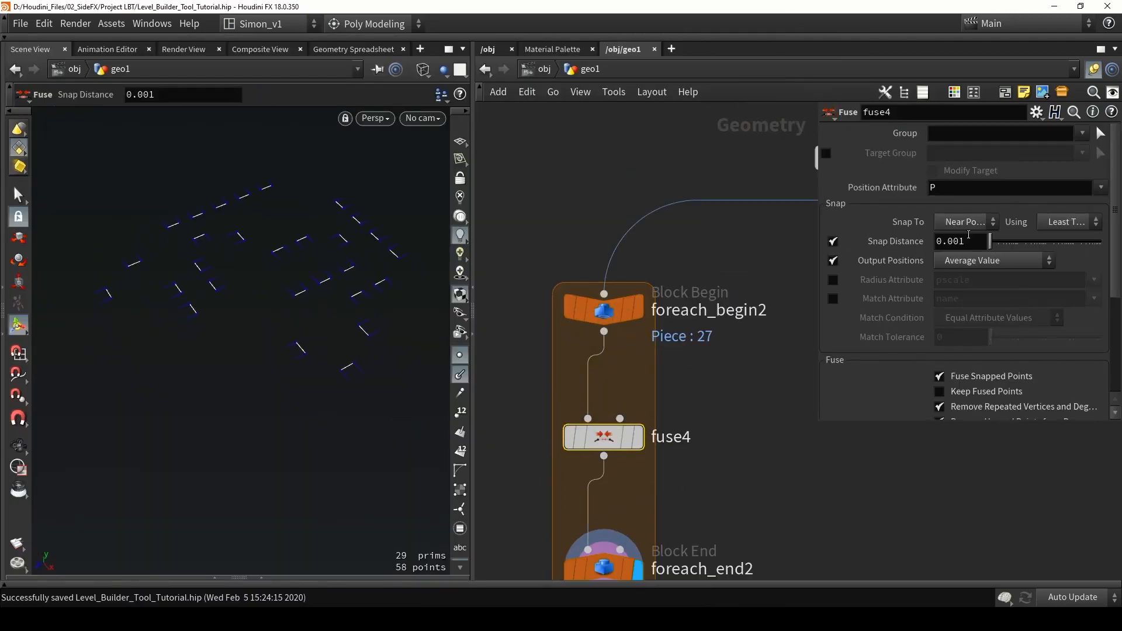
- Set fuse4's Snap Distance to 10 and disable removal of repeated vertices and Recompute Affected Normals
{"action": "left_click_drag", "start_coordinate": [992, 245], "coordinate": [1100, 243]}
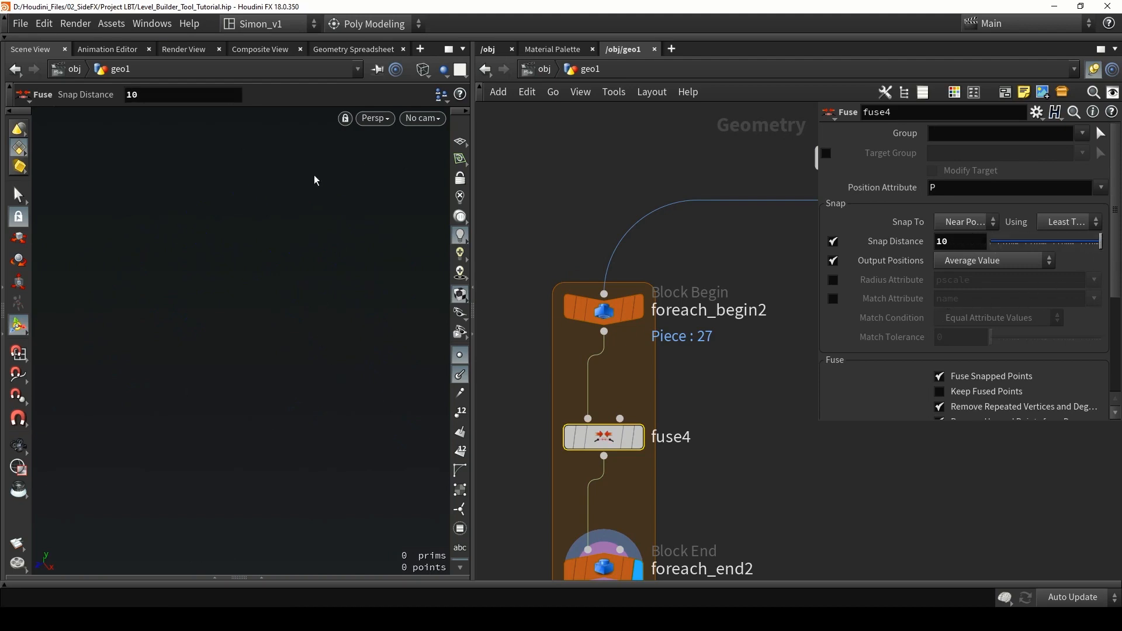
{"action": "scroll", "coordinate": [920, 262], "scroll_direction": "down", "scroll_amount": 3}
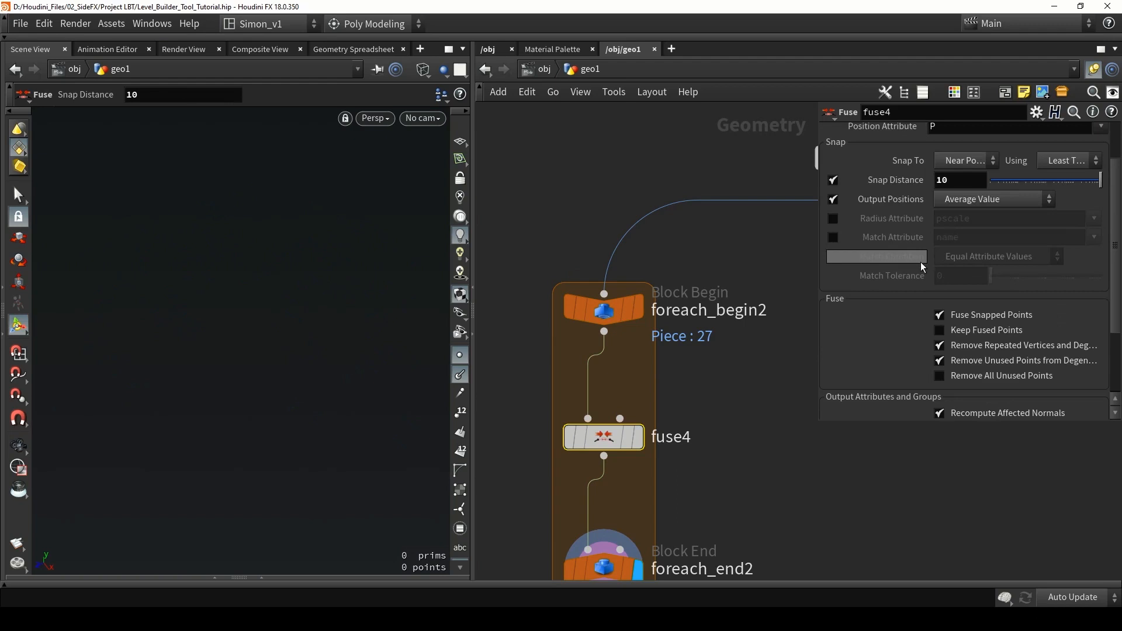
{"action": "left_click", "coordinate": [1002, 347]}
{"action": "scroll", "coordinate": [994, 344], "scroll_direction": "down", "scroll_amount": 4}
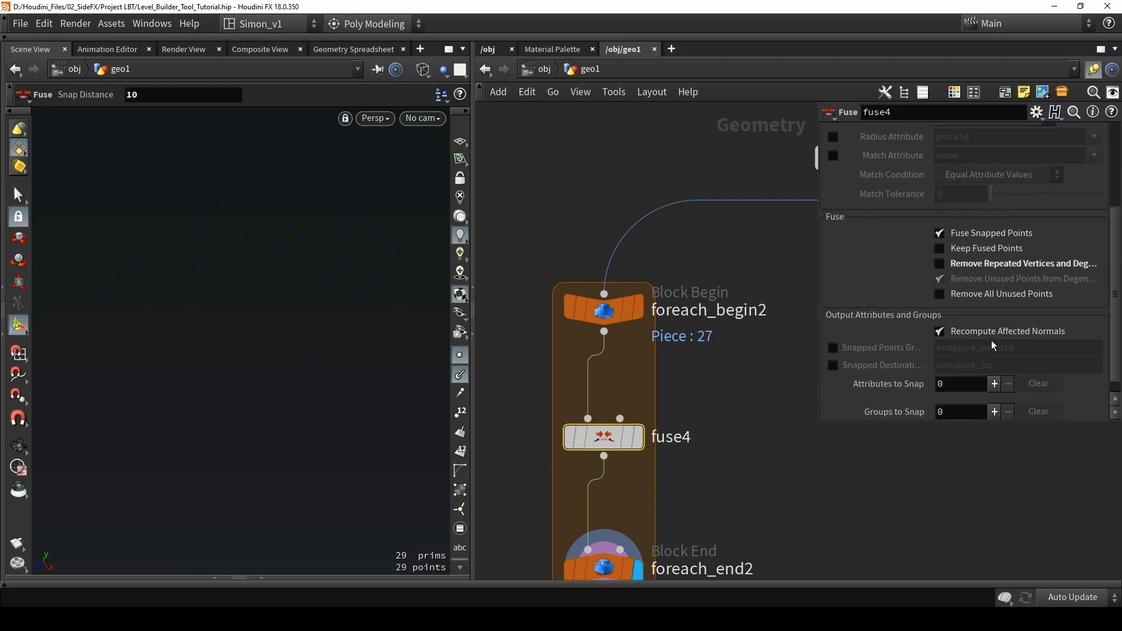
{"action": "left_click", "coordinate": [954, 331]}
- Show clean1 as a template so its wall segments overlay the displayed foreach_end2 result
{"action": "mouse_move", "coordinate": [630, 322]}
{"action": "middle_click_drag", "start_coordinate": [739, 264], "coordinate": [682, 296]}
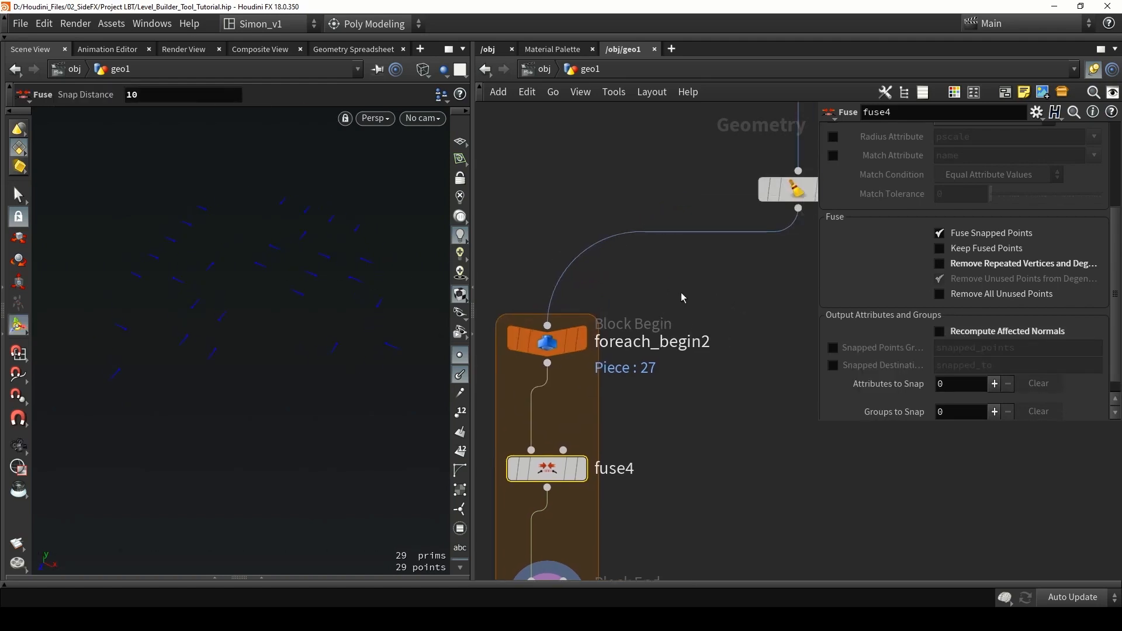
{"action": "scroll", "coordinate": [683, 295], "scroll_direction": "down", "scroll_amount": 1}
{"action": "left_click", "coordinate": [798, 206]}
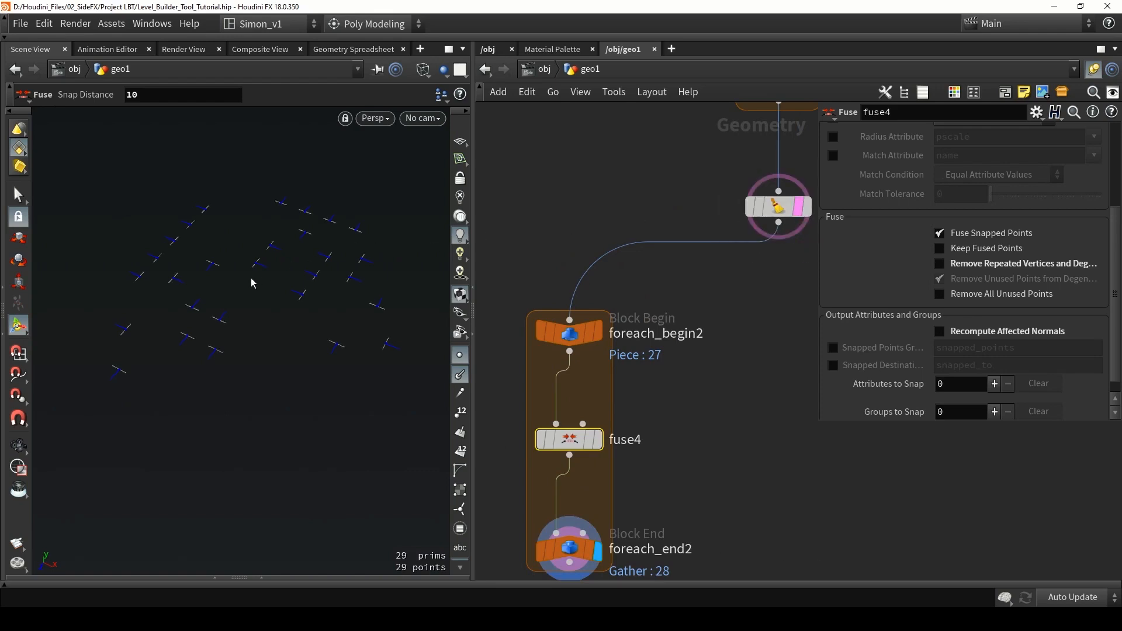
- Examine where the fused points and their normals lie relative to the templated wall segments
{"action": "left_click_drag", "start_coordinate": [242, 301], "coordinate": [186, 316], "text": "alt"}
{"action": "scroll", "coordinate": [174, 307], "scroll_direction": "up", "scroll_amount": 3}
{"action": "middle_click_drag", "start_coordinate": [173, 307], "coordinate": [202, 276], "text": "alt"}
{"action": "scroll", "coordinate": [176, 329], "scroll_direction": "up", "scroll_amount": 3}
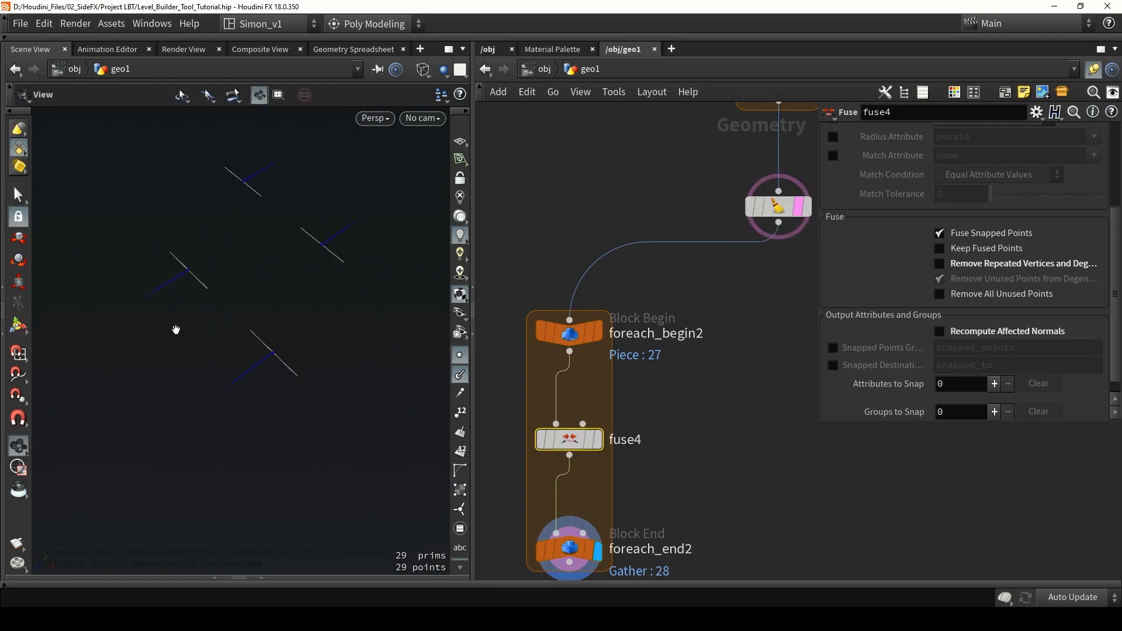
{"action": "scroll", "coordinate": [176, 330], "scroll_direction": "up", "scroll_amount": 1}
{"action": "key", "text": "Return"}
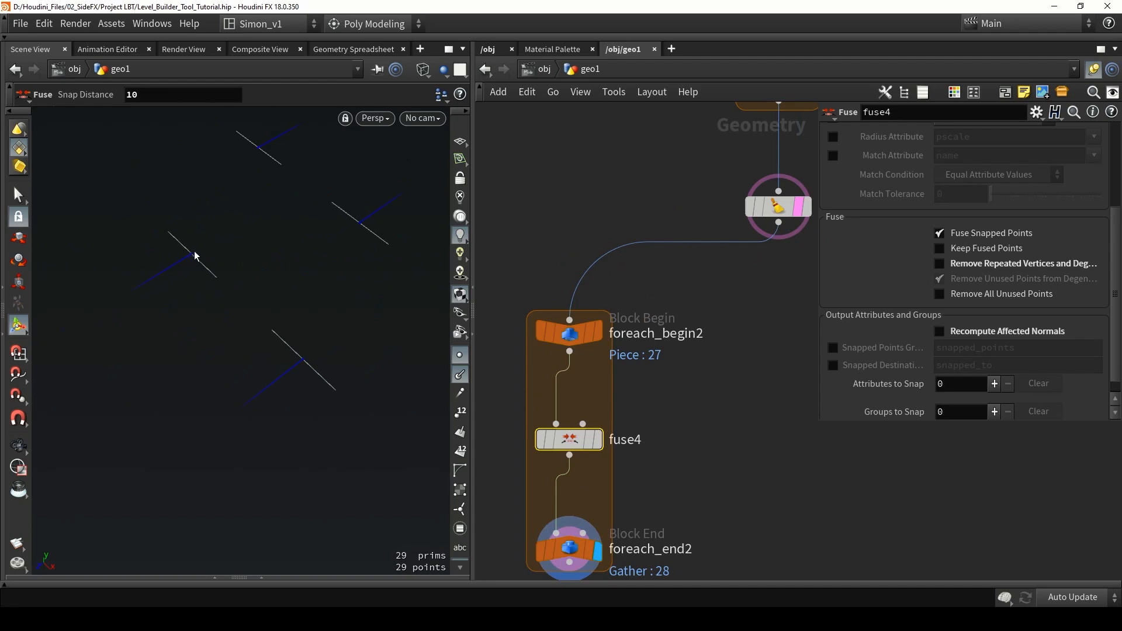
{"action": "left_click_drag", "start_coordinate": [195, 262], "coordinate": [165, 261], "text": "alt"}
{"action": "right_click_drag", "start_coordinate": [166, 260], "coordinate": [285, 250], "text": "alt"}
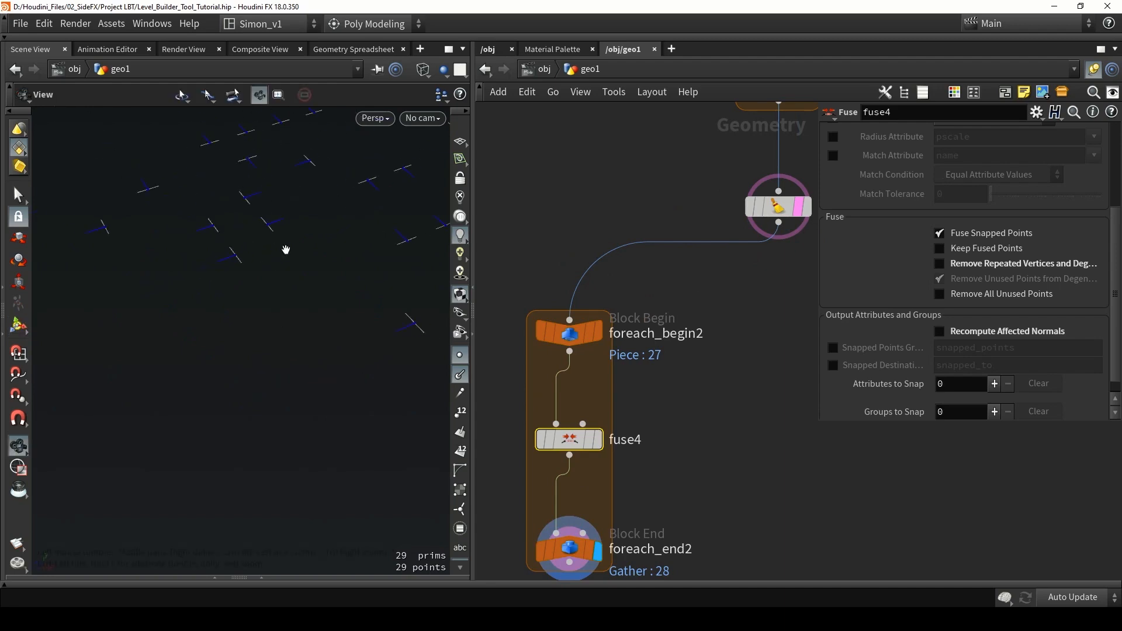
- Save the scene file after viewing the fused wall points from another angle
{"action": "middle_click_drag", "start_coordinate": [285, 251], "coordinate": [157, 327], "text": "alt"}
{"action": "key", "text": "Return"}
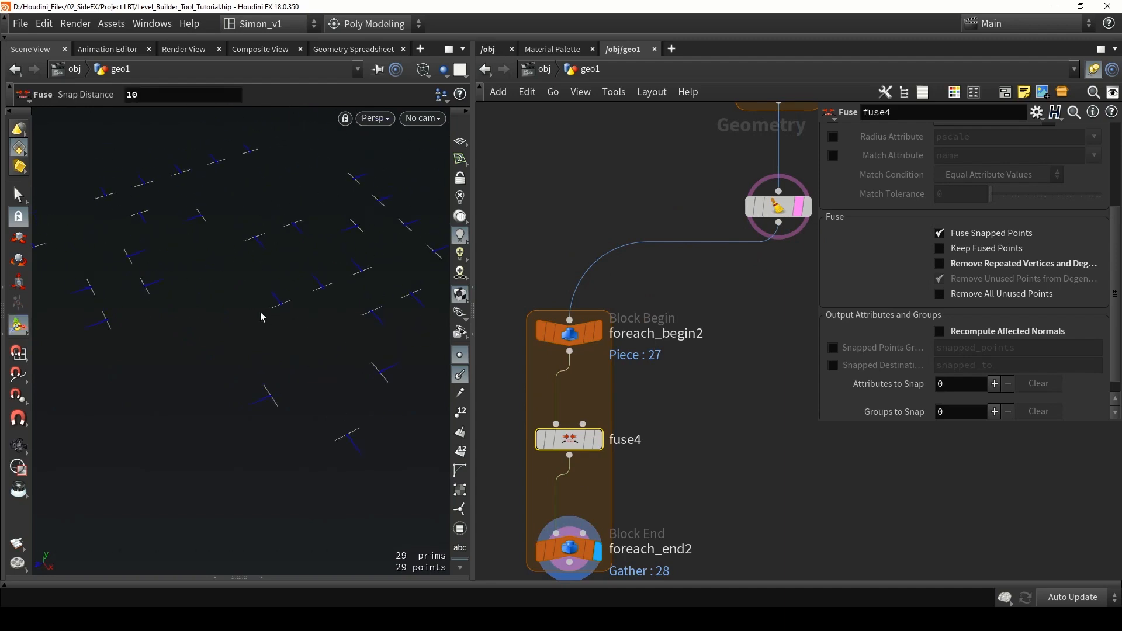
{"action": "key", "text": "ctrl+s"}
{"action": "left_click_drag", "start_coordinate": [281, 293], "coordinate": [223, 343], "text": "alt"}
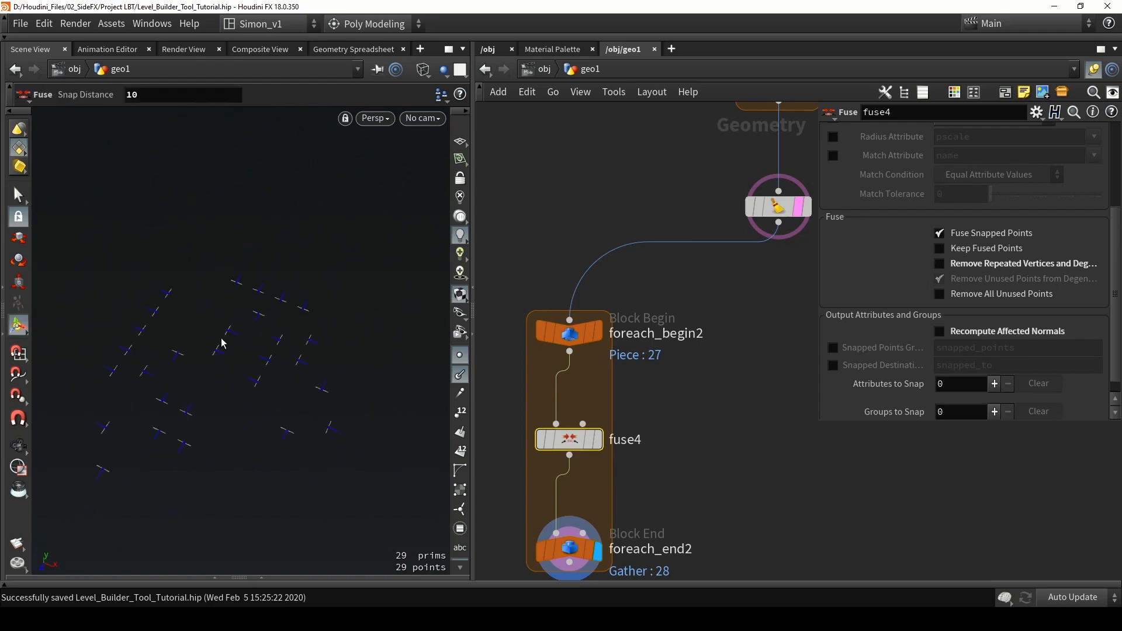
- Add a Group node below foreach_end2, fed by its output
{"action": "key", "text": "Tab"}
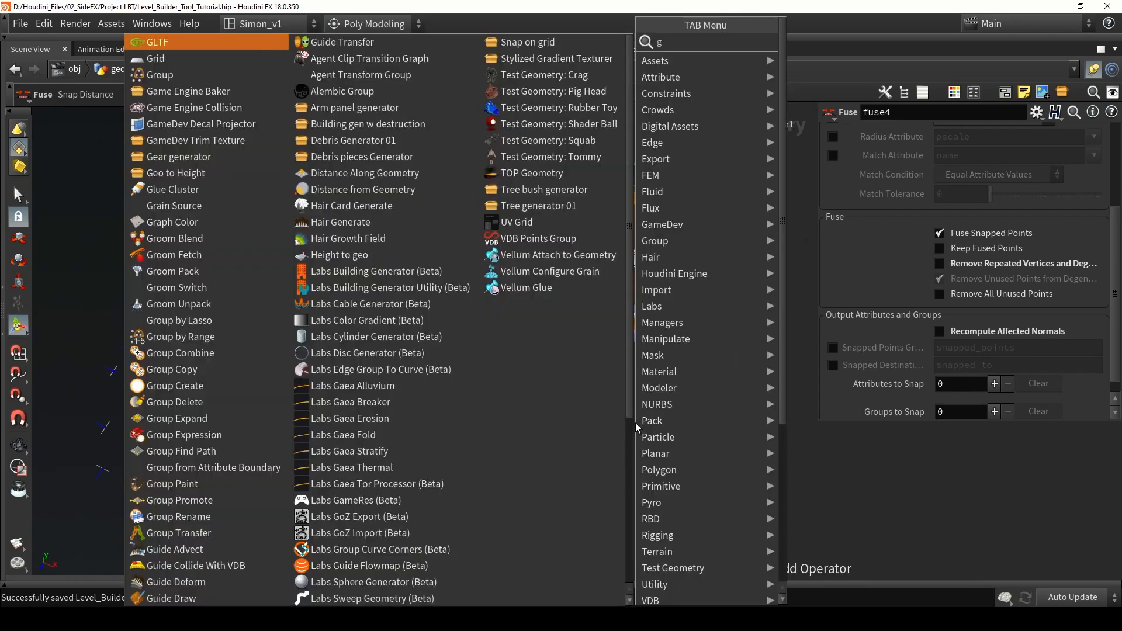
{"action": "type", "text": "grou"}
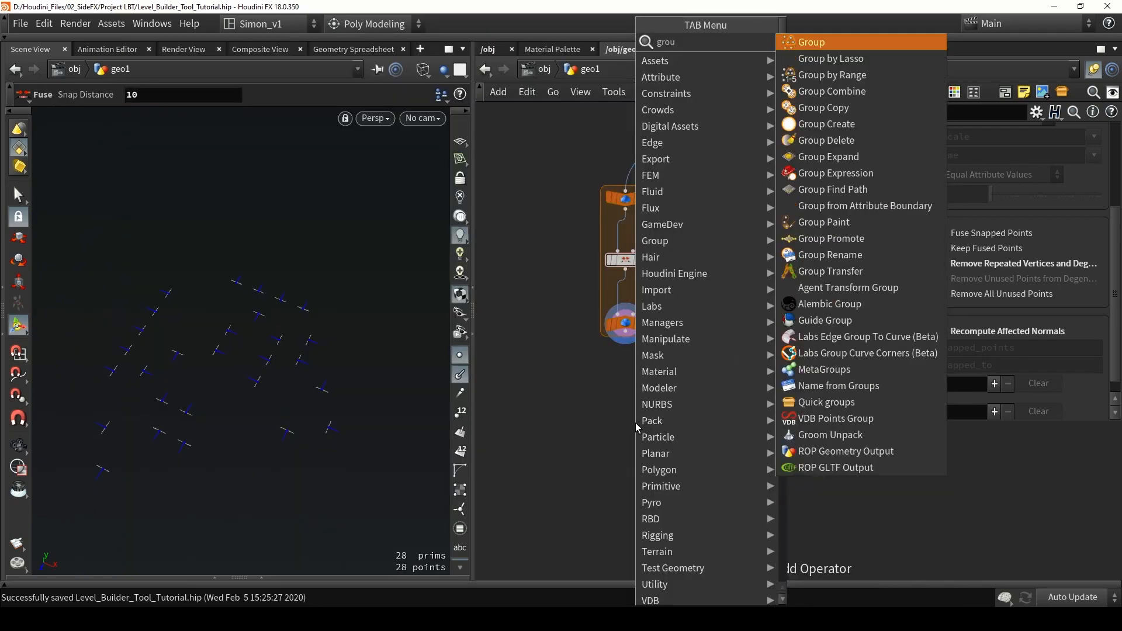
{"action": "key", "text": "Return"}
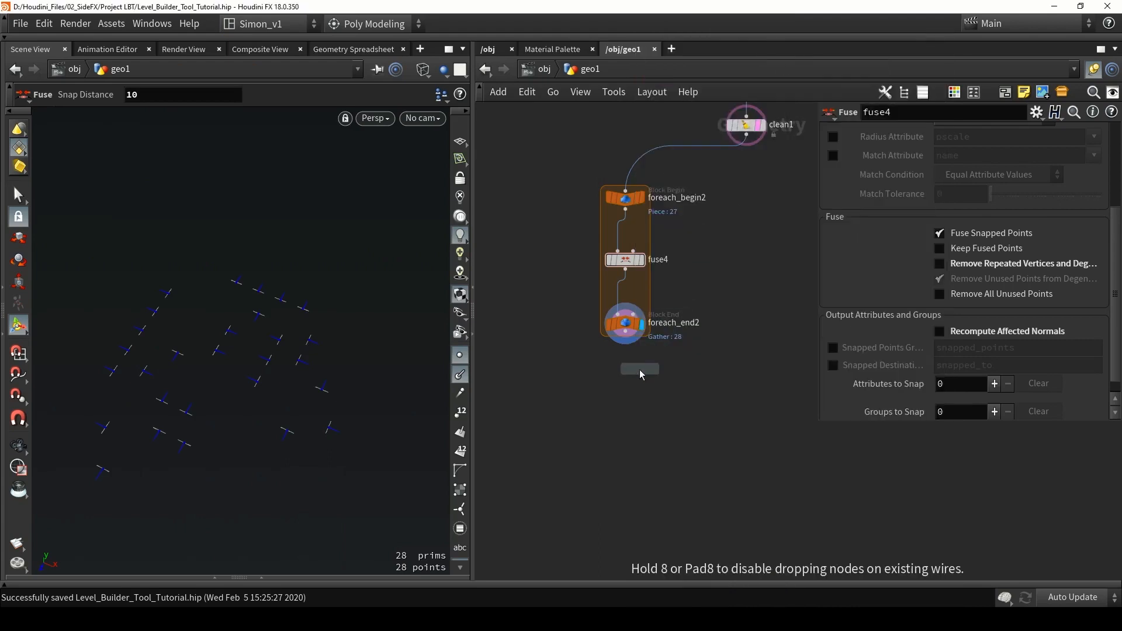
{"action": "left_click", "coordinate": [641, 374]}
{"action": "scroll", "coordinate": [631, 377], "scroll_direction": "up", "scroll_amount": 3}
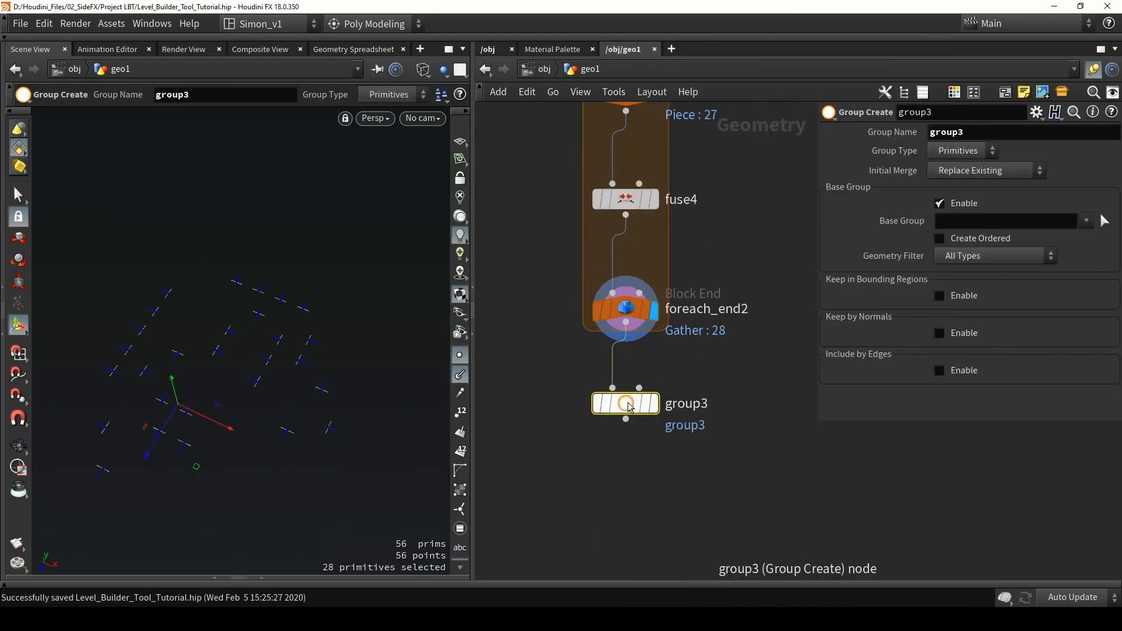
- Name group3's group Large_Wall, display the node and set its group type to Points
{"action": "left_click_drag", "start_coordinate": [975, 133], "coordinate": [872, 131]}
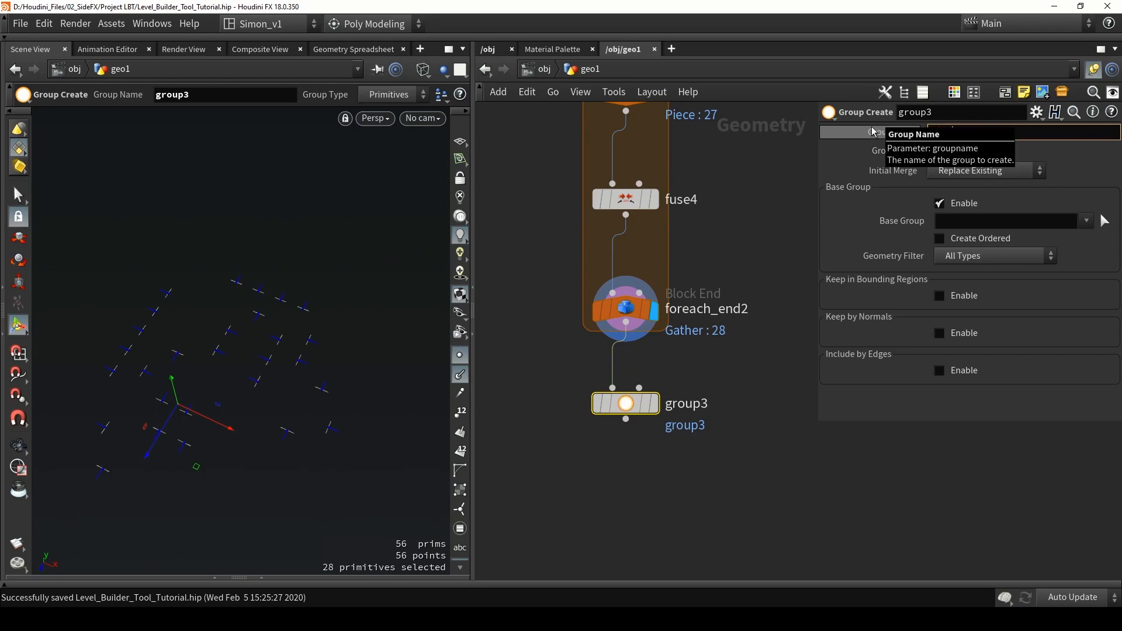
{"action": "key", "text": "Return"}
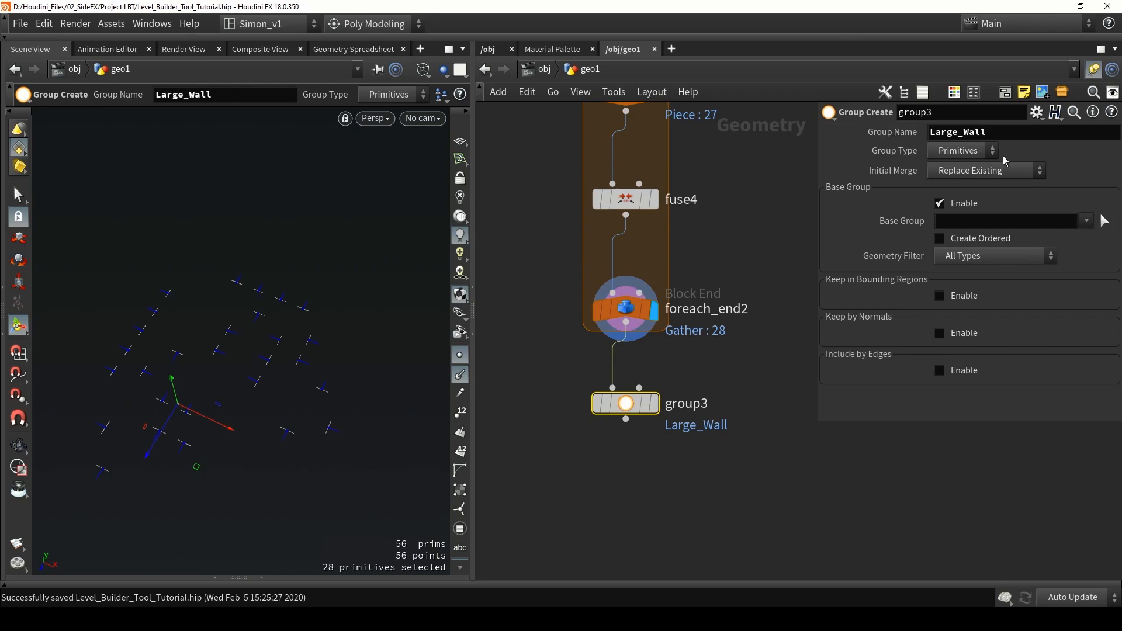
{"action": "left_click_drag", "start_coordinate": [994, 134], "coordinate": [929, 134]}
{"action": "left_click", "coordinate": [732, 181]}
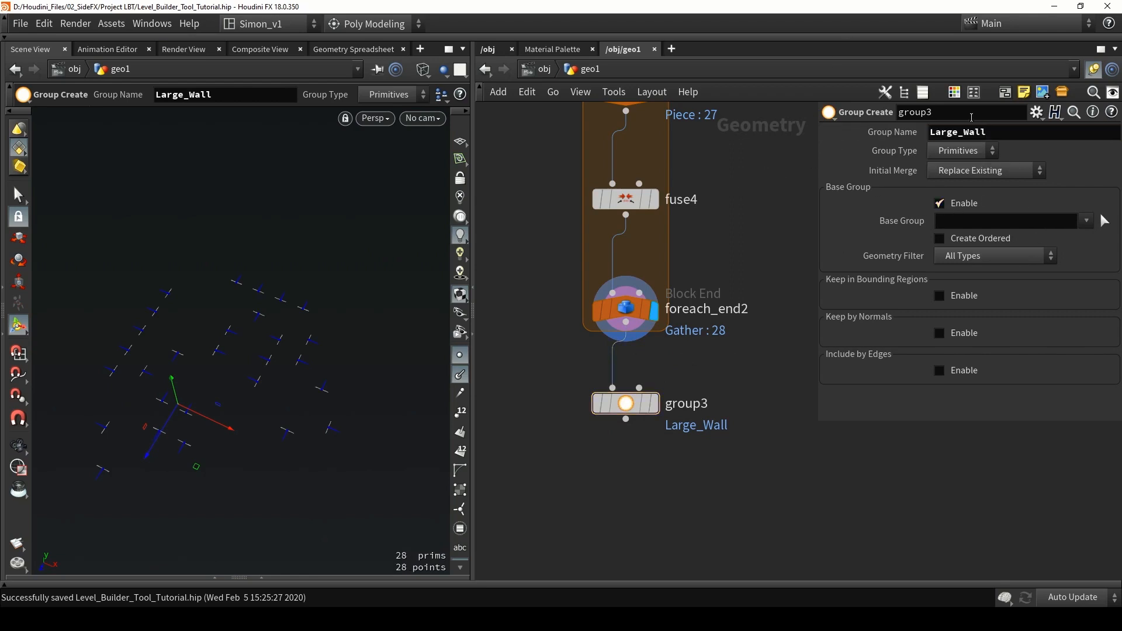
{"action": "left_click", "coordinate": [654, 404]}
{"action": "left_click", "coordinate": [959, 151]}
{"action": "left_click", "coordinate": [950, 178]}
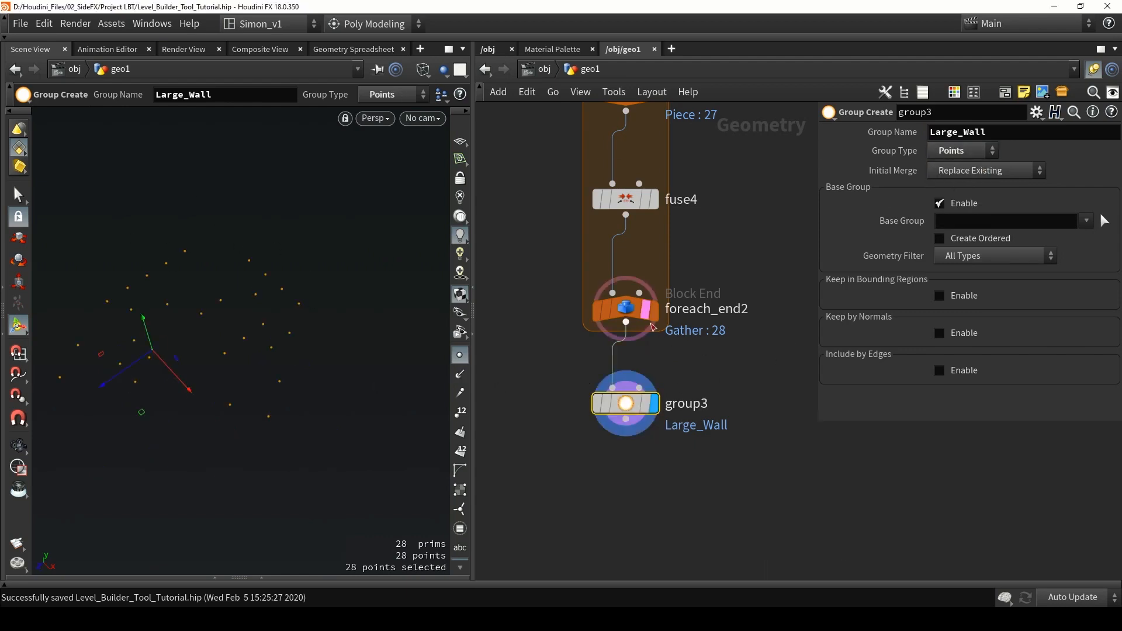
- Save the scene file with the new Large_Wall point group
{"action": "scroll", "coordinate": [692, 377], "scroll_direction": "down", "scroll_amount": 3}
{"action": "key", "text": "ctrl+s"}
{"action": "middle_click_drag", "start_coordinate": [732, 345], "coordinate": [650, 388]}
{"action": "scroll", "coordinate": [650, 388], "scroll_direction": "down", "scroll_amount": 3}
{"action": "middle_click_drag", "start_coordinate": [684, 352], "coordinate": [622, 377]}
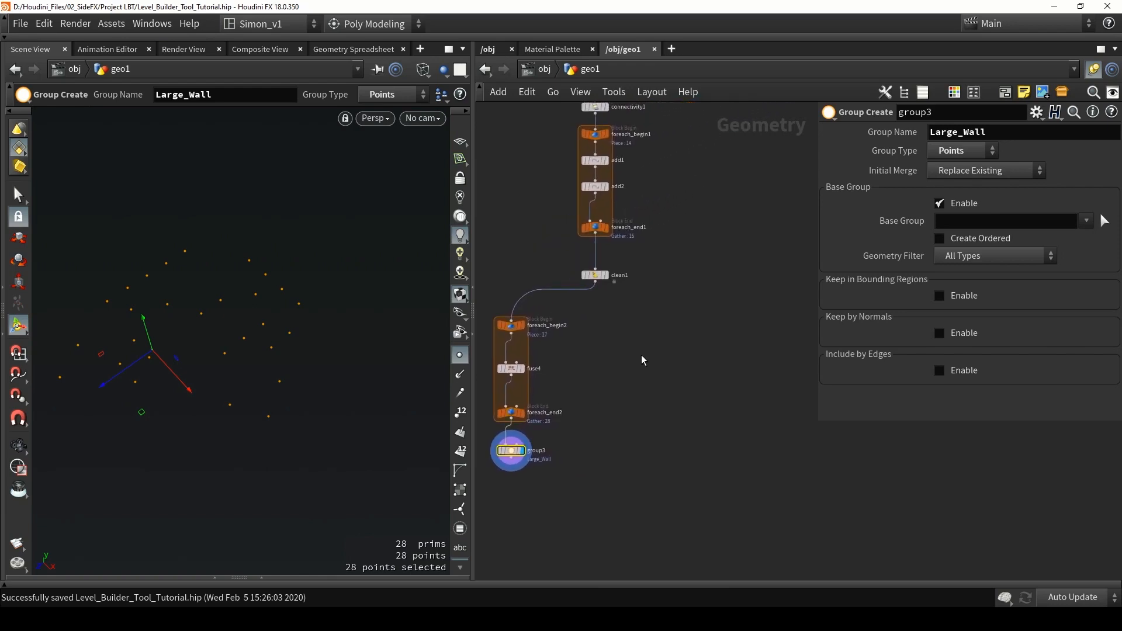
{"action": "scroll", "coordinate": [598, 305], "scroll_direction": "up", "scroll_amount": 2}
{"action": "key", "text": "ctrl+s"}
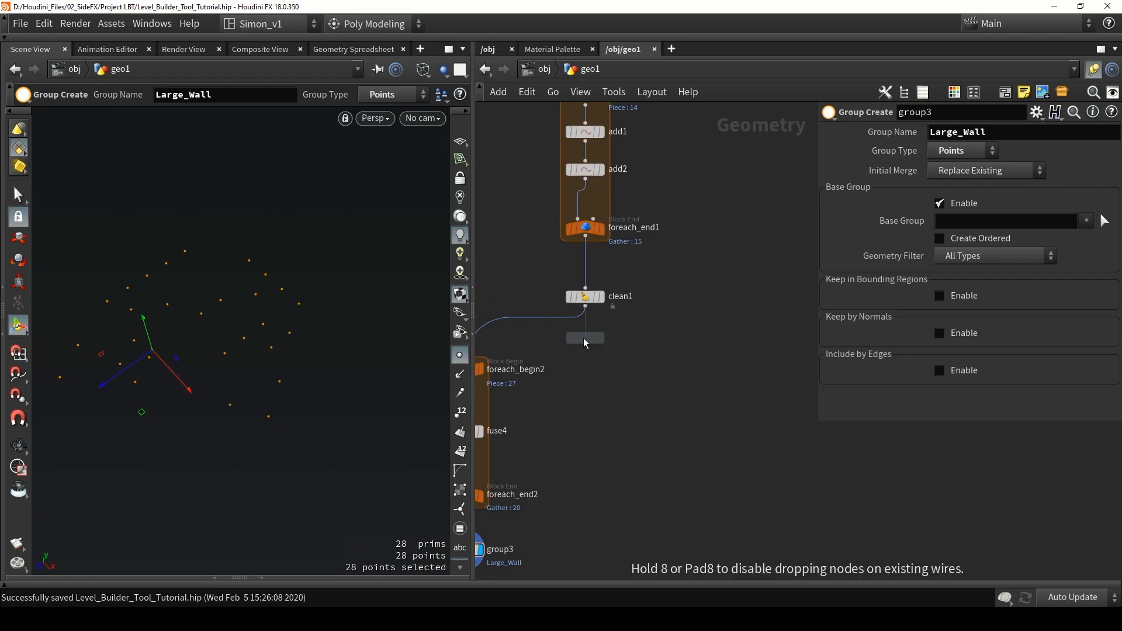
- Add a Box node and a Copy to Points node that copies the box onto clean1's points, and display the copies
{"action": "left_click", "coordinate": [583, 337]}
{"action": "scroll", "coordinate": [612, 350], "scroll_direction": "up", "scroll_amount": 2}
{"action": "left_click", "coordinate": [609, 381]}
{"action": "key", "text": "Tab"}
{"action": "type", "text": "copy"}
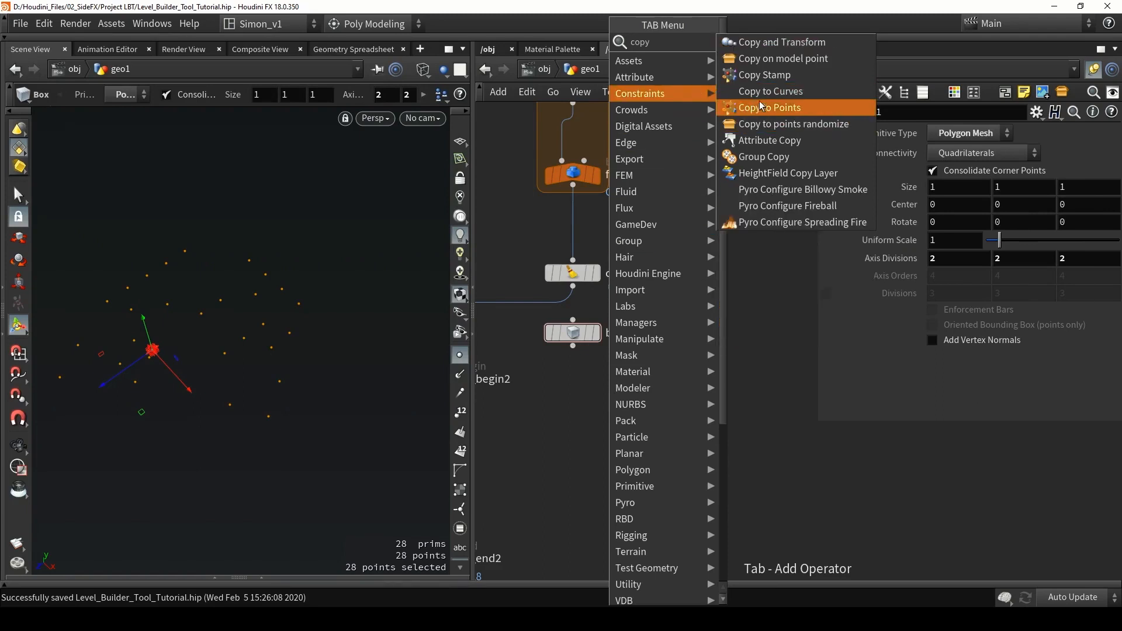
{"action": "left_click", "coordinate": [765, 108]}
{"action": "left_click", "coordinate": [605, 397]}
{"action": "left_click", "coordinate": [573, 287]}
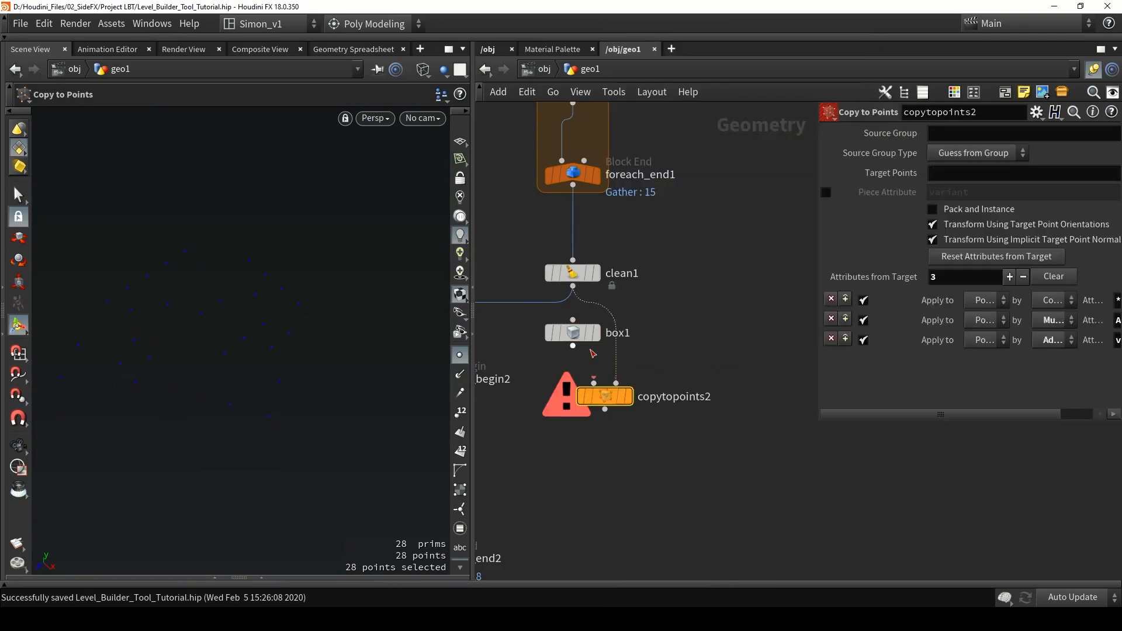
{"action": "left_click", "coordinate": [616, 381]}
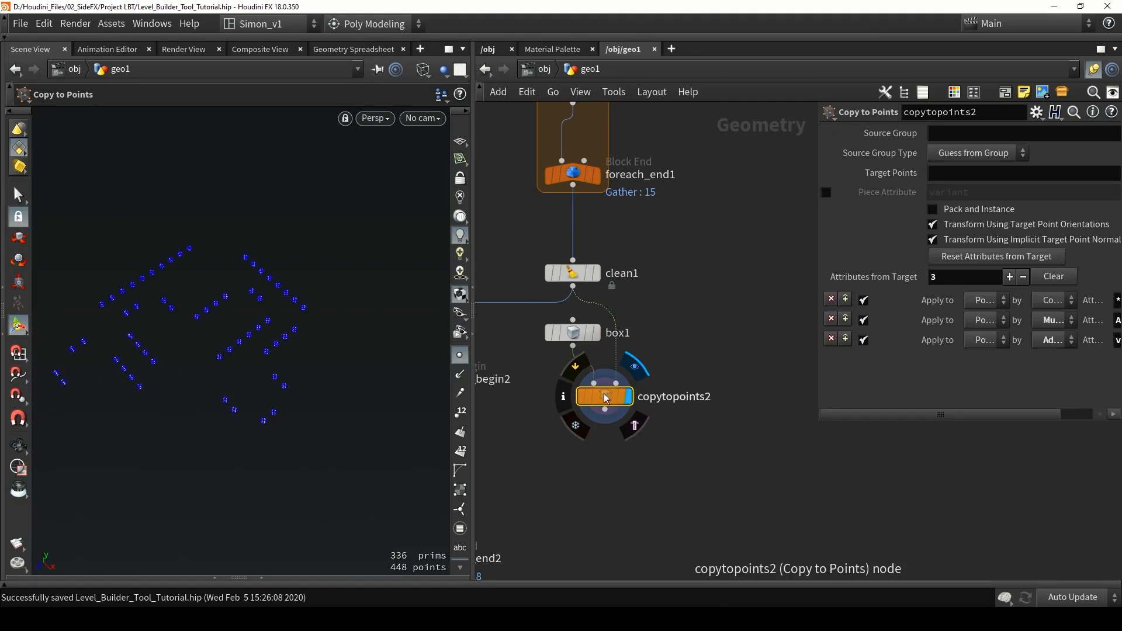
{"action": "left_click_drag", "start_coordinate": [630, 399], "coordinate": [655, 396]}
- Hide the point markers and switch the viewport to shaded display for the copied boxes
{"action": "scroll", "coordinate": [238, 343], "scroll_direction": "up", "scroll_amount": 3}
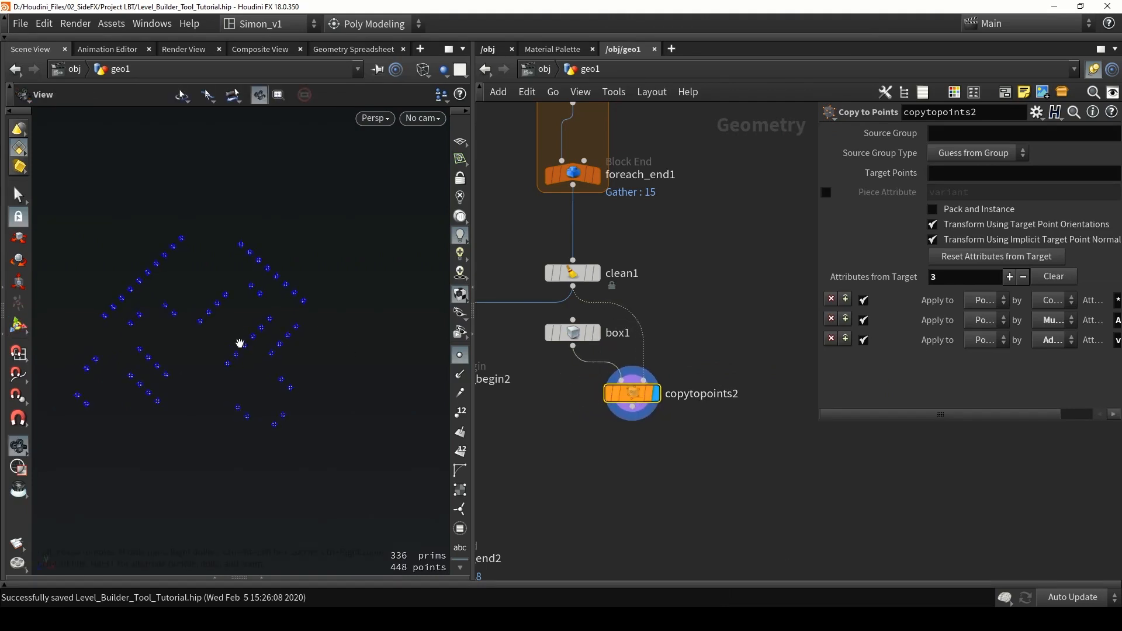
{"action": "left_click", "coordinate": [460, 356]}
{"action": "mouse_move", "coordinate": [359, 331]}
{"action": "left_mouse_down", "text": "alt"}
{"action": "mouse_move", "coordinate": [331, 296]}
{"action": "mouse_move", "coordinate": [301, 314]}
{"action": "mouse_move", "coordinate": [308, 293]}
{"action": "left_mouse_up", "text": "alt"}
{"action": "key", "text": "shift+w"}
{"action": "key", "text": "Return"}
- Set box1's Uniform Scale to 2.29 to enlarge the copied boxes
{"action": "left_click", "coordinate": [572, 333]}
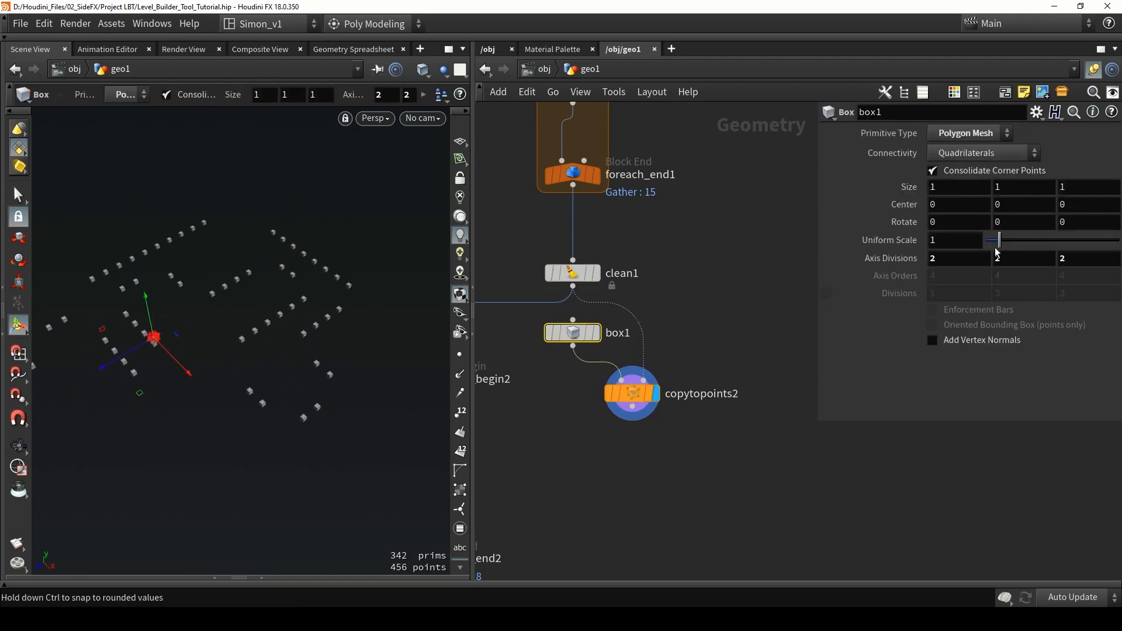
{"action": "left_click_drag", "start_coordinate": [998, 252], "coordinate": [1016, 245]}
{"action": "key", "text": "Escape"}
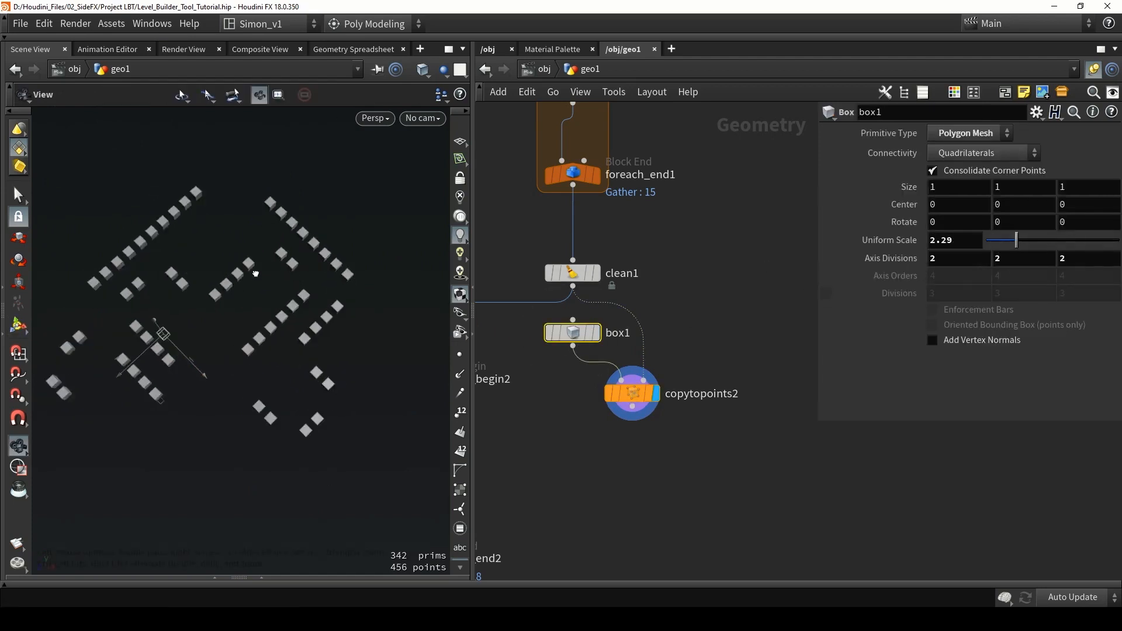
- Show transform2 as a template so its wall lines overlay the copied boxes
{"action": "left_click_drag", "start_coordinate": [255, 274], "coordinate": [259, 260], "text": "alt"}
{"action": "middle_click_drag", "start_coordinate": [705, 193], "coordinate": [707, 208]}
{"action": "left_click_drag", "start_coordinate": [269, 260], "coordinate": [261, 280], "text": "alt"}
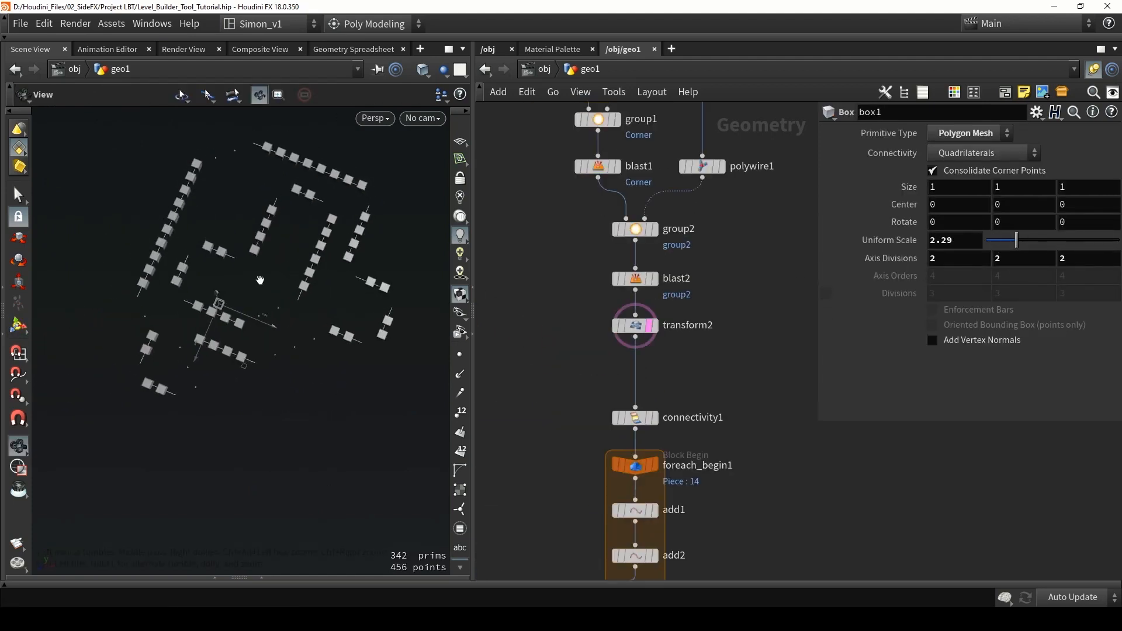
{"action": "scroll", "coordinate": [221, 336], "scroll_direction": "up", "scroll_amount": 4}
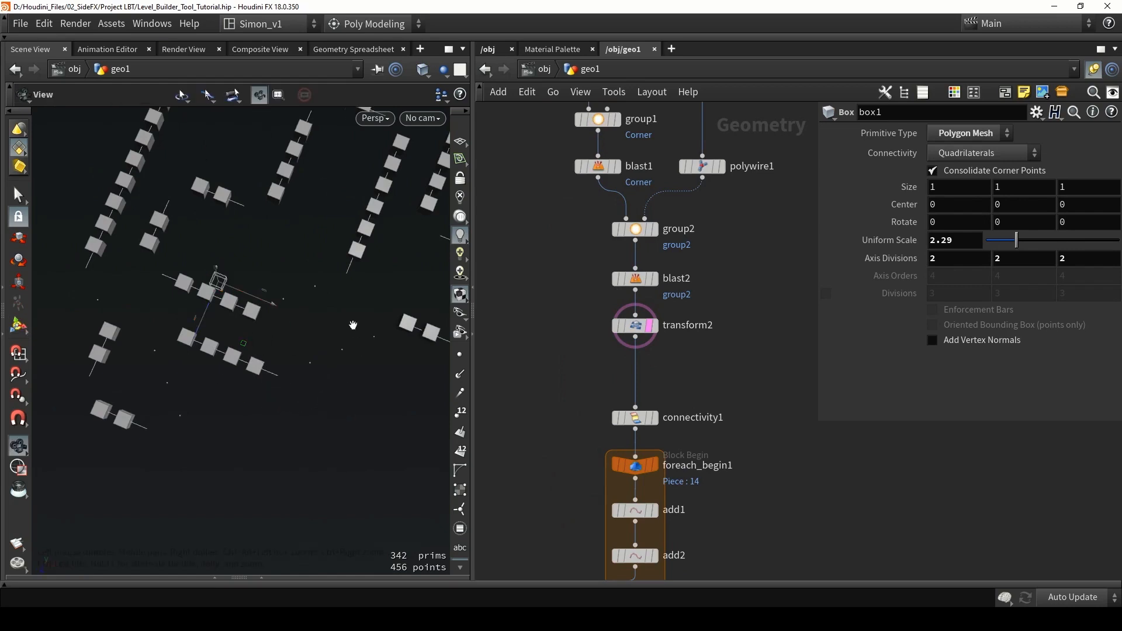
{"action": "left_click_drag", "start_coordinate": [294, 402], "coordinate": [303, 389], "text": "alt"}
- Place a new Group node near copytopoints2
{"action": "scroll", "coordinate": [677, 489], "scroll_direction": "down", "scroll_amount": 2}
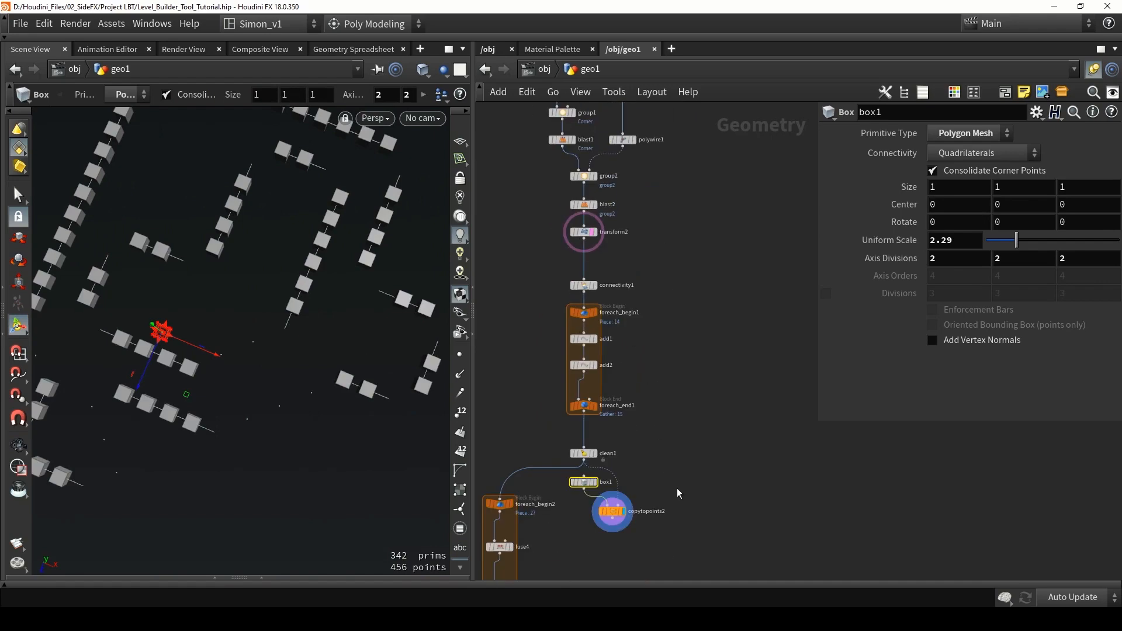
{"action": "key", "text": "Tab"}
{"action": "type", "text": "group"}
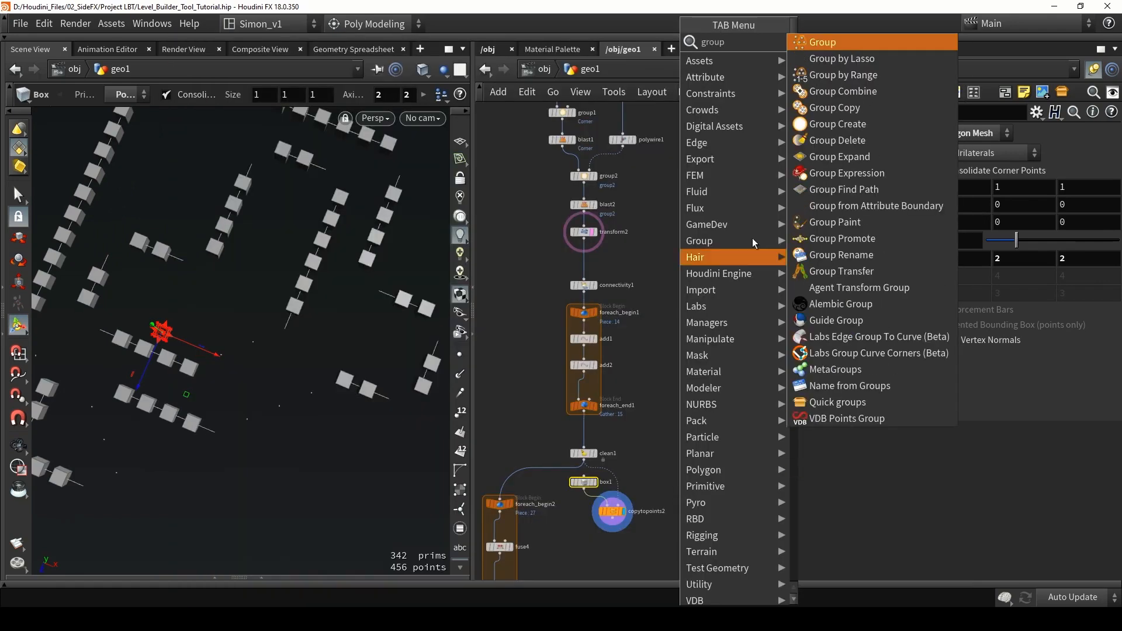
{"action": "left_click", "coordinate": [816, 46]}
{"action": "left_click", "coordinate": [676, 545]}
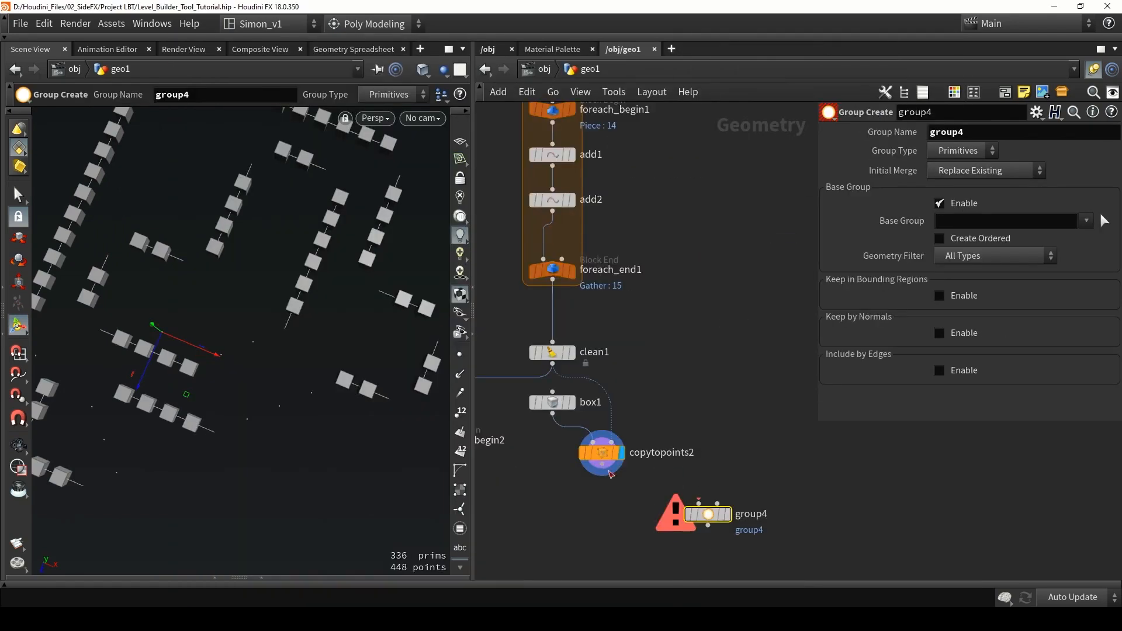
- Wire transform2 into group4's first input and copytopoints2 into its second input, and display group4
{"action": "left_click_drag", "start_coordinate": [602, 465], "coordinate": [718, 488]}
{"action": "scroll", "coordinate": [717, 482], "scroll_direction": "down", "scroll_amount": 2}
{"action": "scroll", "coordinate": [718, 483], "scroll_direction": "down", "scroll_amount": 1}
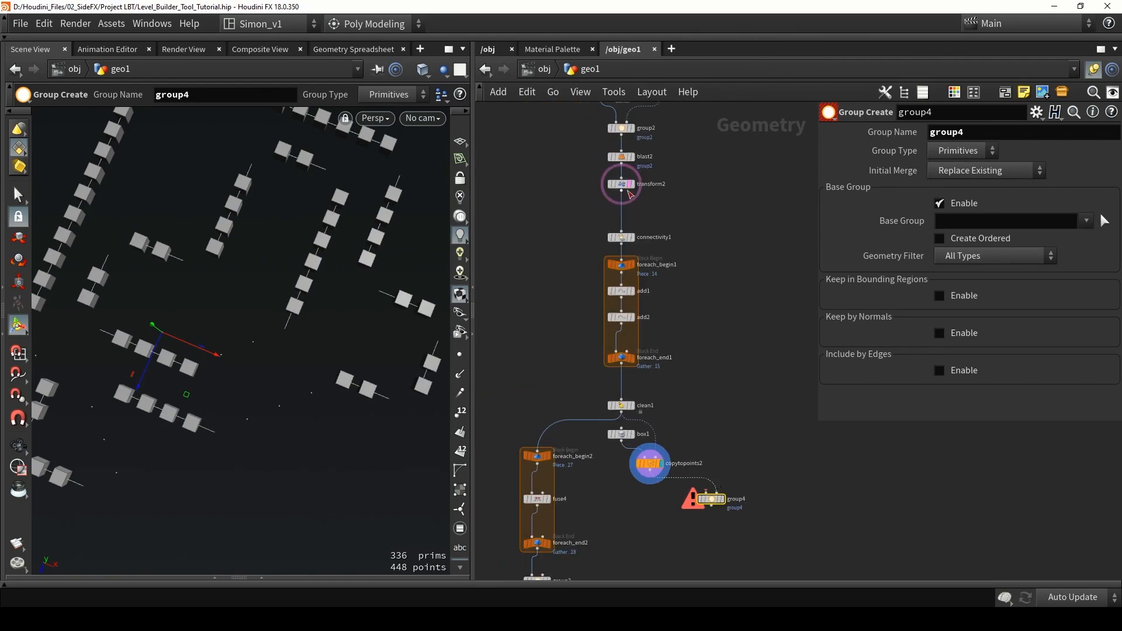
{"action": "left_click_drag", "start_coordinate": [622, 191], "coordinate": [718, 491]}
{"action": "scroll", "coordinate": [715, 490], "scroll_direction": "up", "scroll_amount": 3}
- Set group4 to Points, disable its Base Group, and keep points in bounding regions using Bounding Object
{"action": "left_click", "coordinate": [961, 151]}
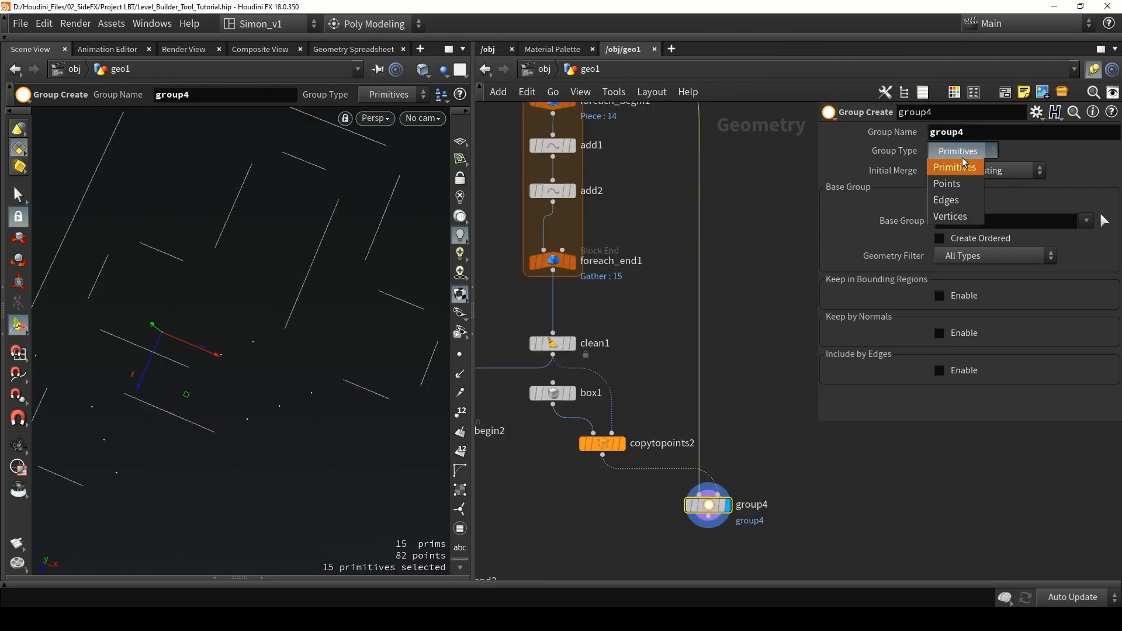
{"action": "left_click", "coordinate": [951, 186]}
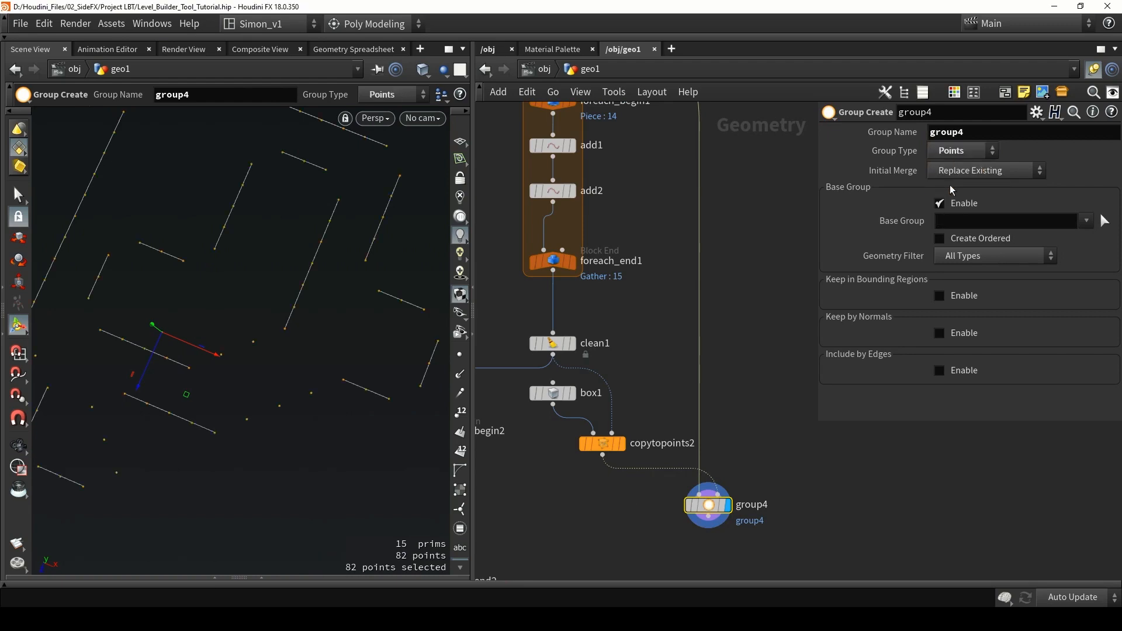
{"action": "left_click", "coordinate": [962, 247]}
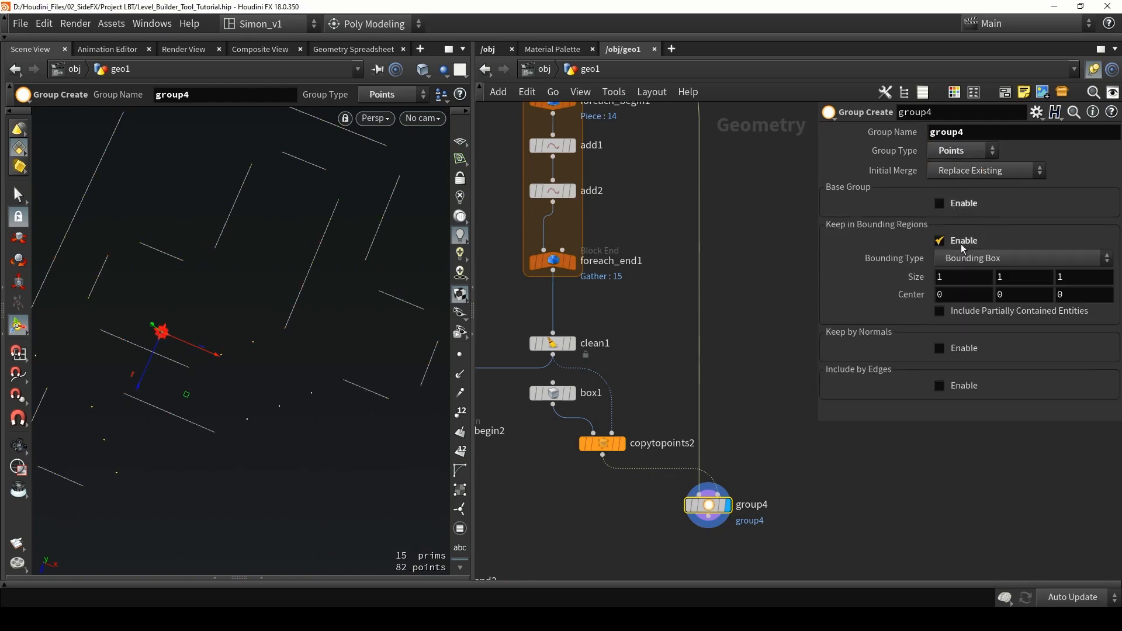
{"action": "left_click", "coordinate": [963, 263]}
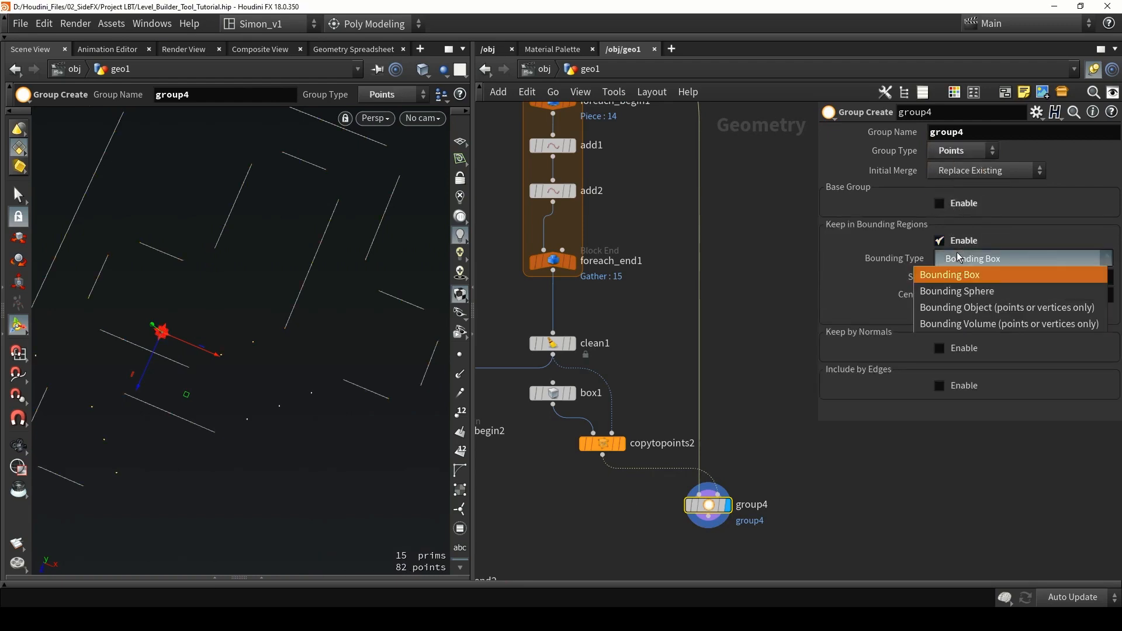
{"action": "left_click", "coordinate": [966, 304]}
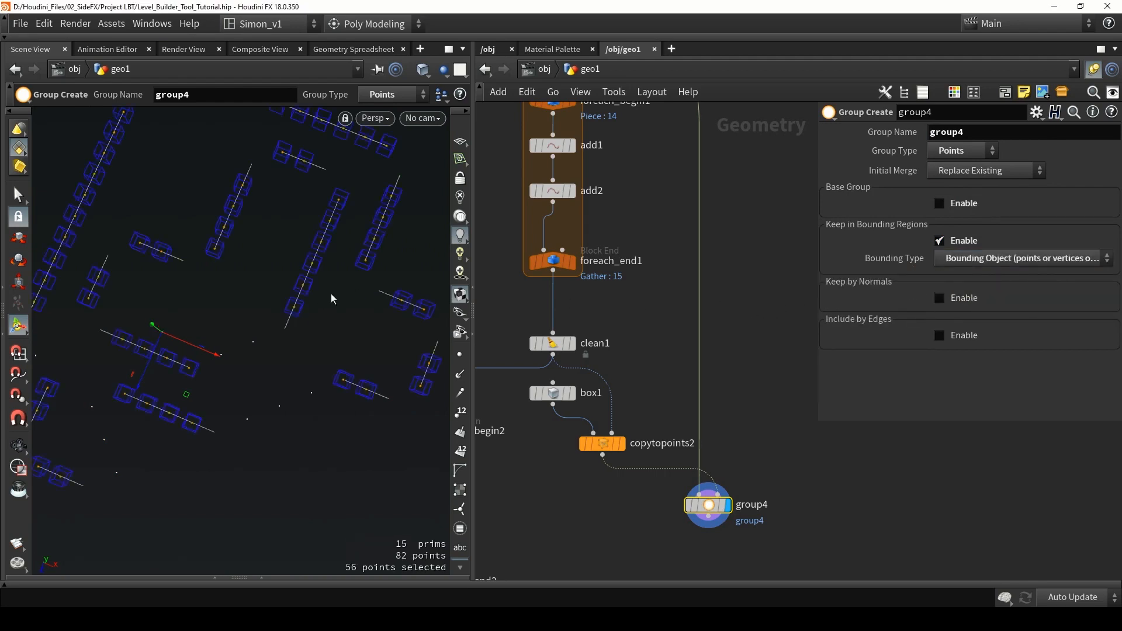
{"action": "left_click_drag", "start_coordinate": [179, 377], "coordinate": [167, 381]}
- Add a Blast node below group4 that deletes the points in group4
{"action": "middle_click_drag", "start_coordinate": [659, 404], "coordinate": [669, 285]}
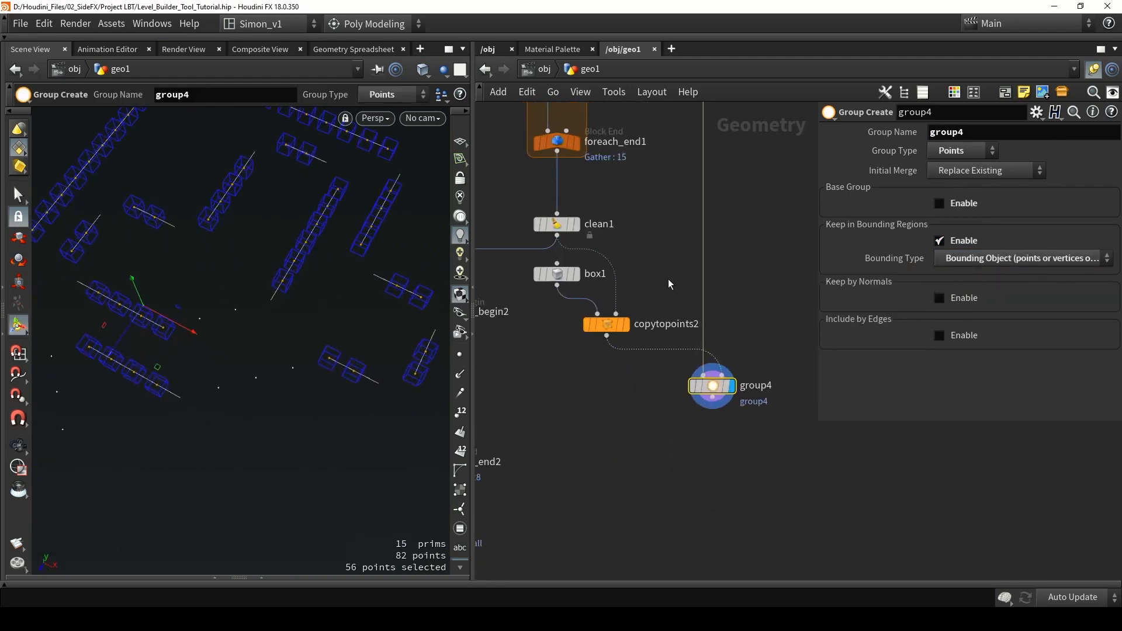
{"action": "key", "text": "Tab"}
{"action": "type", "text": "bl"}
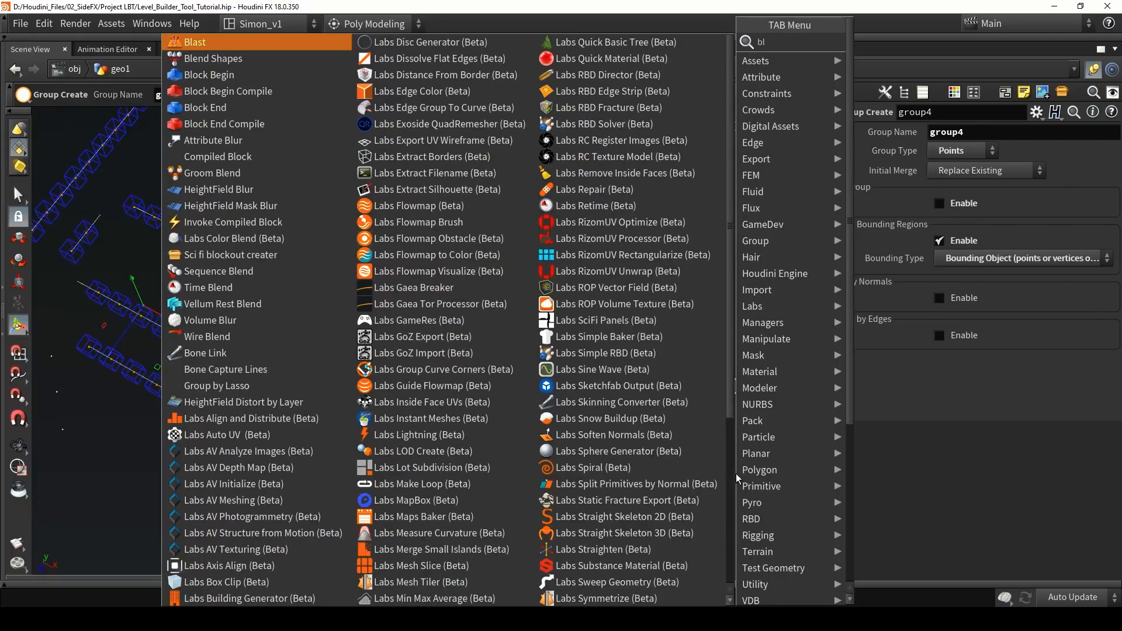
{"action": "type", "text": "s"}
{"action": "key", "text": "BackSpace"}
{"action": "type", "text": "a"}
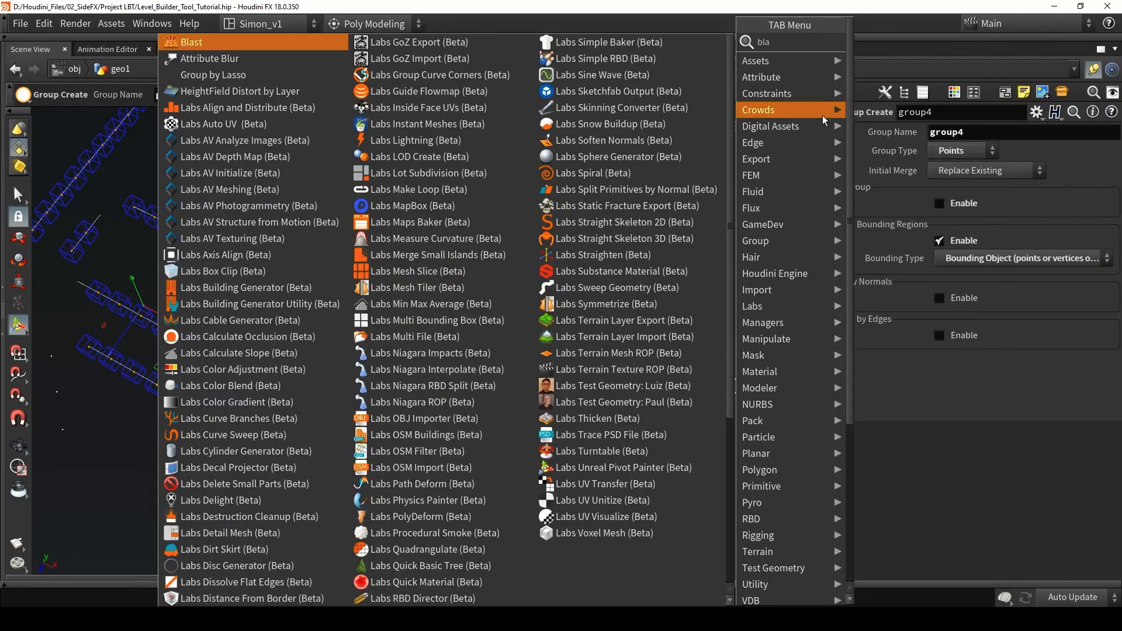
{"action": "key", "text": "Return"}
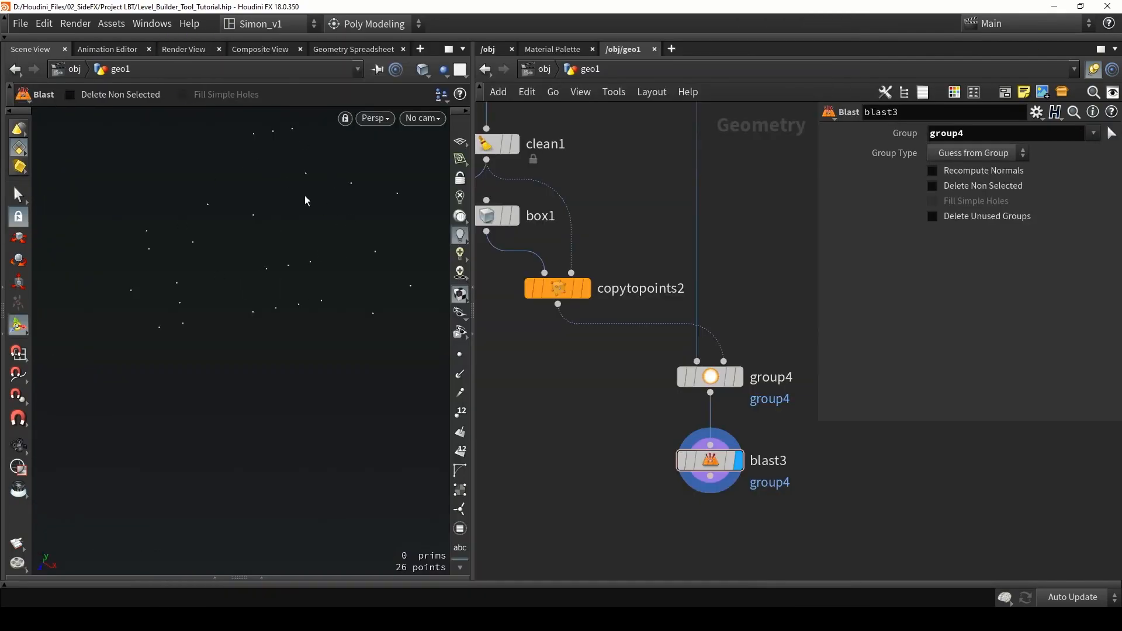
- Compare group3's Large_Wall points with the points left by blast3, ending on the blast3 display
{"action": "middle_click_drag", "start_coordinate": [572, 350], "coordinate": [648, 299]}
{"action": "scroll", "coordinate": [695, 301], "scroll_direction": "down", "scroll_amount": 5}
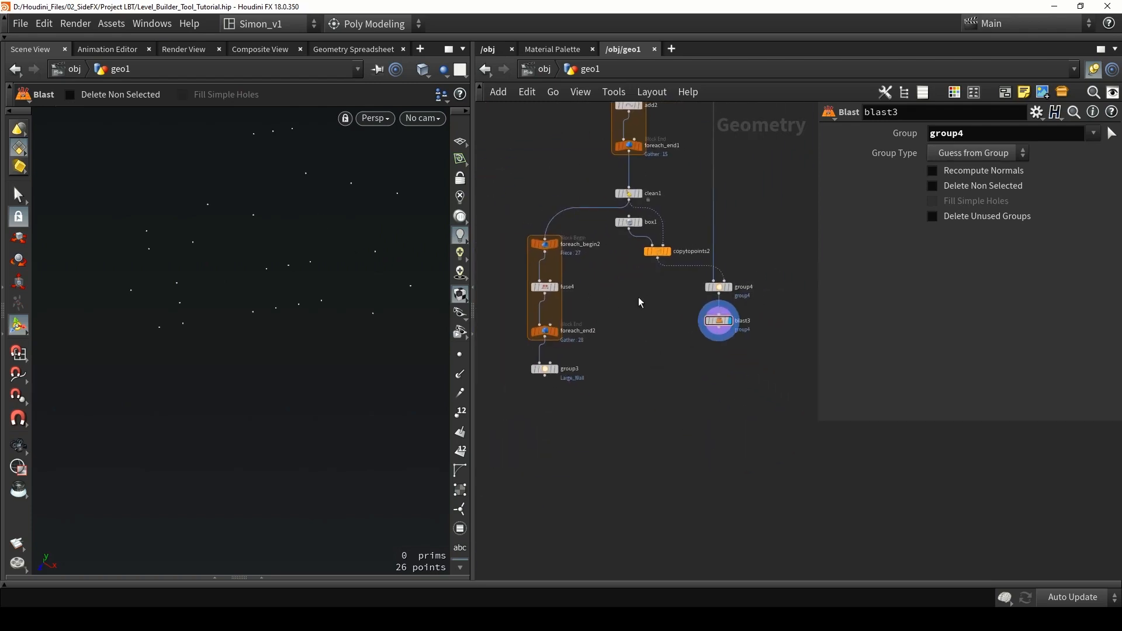
{"action": "scroll", "coordinate": [544, 359], "scroll_direction": "up", "scroll_amount": 3}
{"action": "left_click", "coordinate": [565, 376]}
{"action": "scroll", "coordinate": [646, 327], "scroll_direction": "down", "scroll_amount": 4}
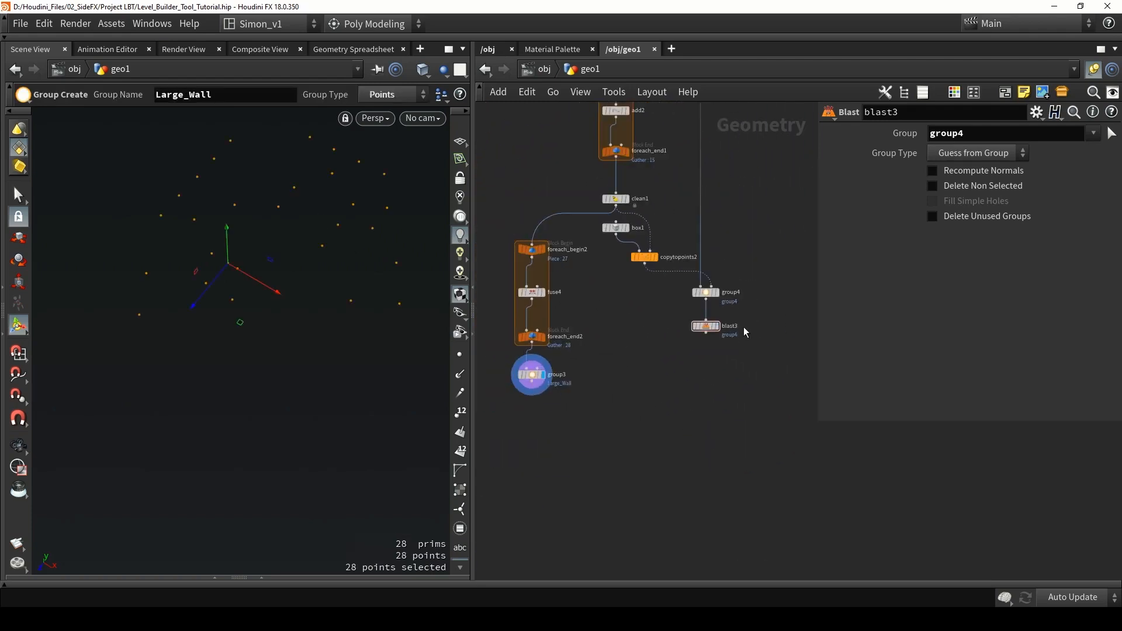
{"action": "left_click", "coordinate": [719, 329]}
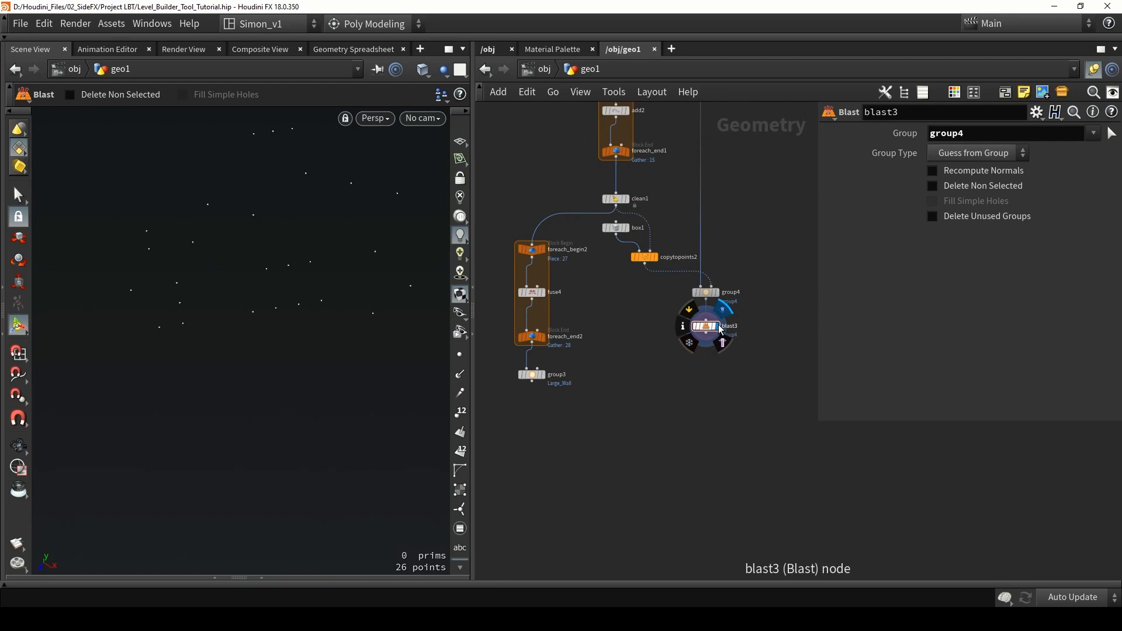
- Copy the group3 node below blast3, wired to its output, and rename the copy's point group to Small_Wall
{"action": "left_click_drag", "start_coordinate": [531, 374], "coordinate": [710, 403], "text": "alt"}
{"action": "scroll", "coordinate": [709, 339], "scroll_direction": "up", "scroll_amount": 3}
{"action": "left_click_drag", "start_coordinate": [958, 132], "coordinate": [872, 114]}
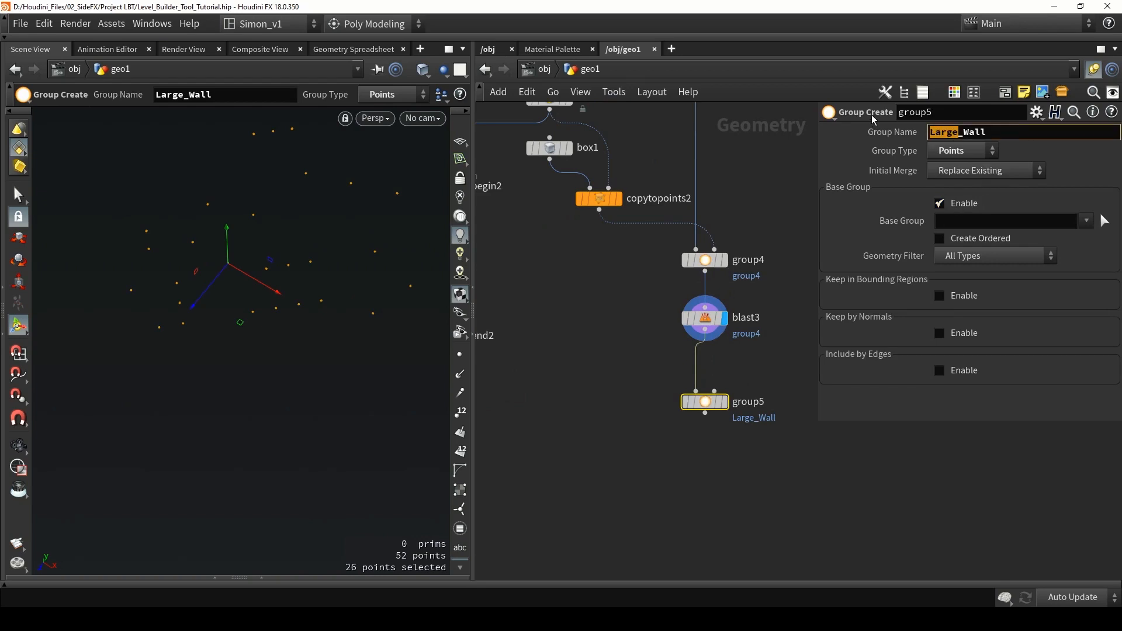
{"action": "key", "text": "BackSpace"}
{"action": "type", "text": "Small"}
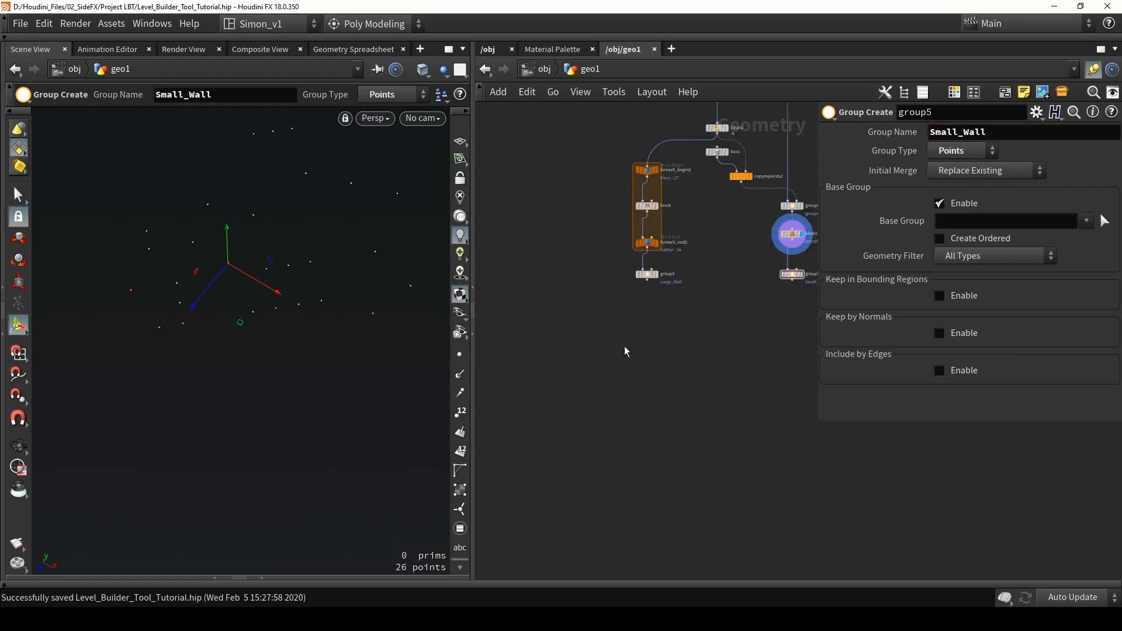
- Add a Box node beside the Large_Wall group node group3
{"action": "scroll", "coordinate": [596, 353], "scroll_direction": "up", "scroll_amount": 3}
{"action": "middle_click_drag", "start_coordinate": [599, 287], "coordinate": [568, 332]}
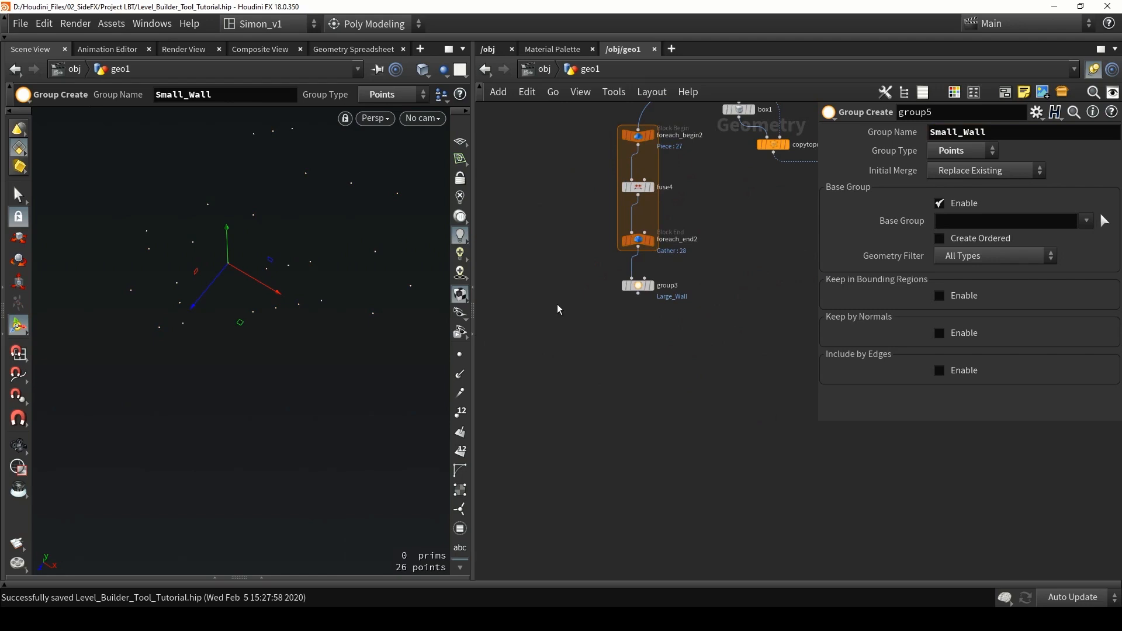
{"action": "left_click", "coordinate": [543, 300]}
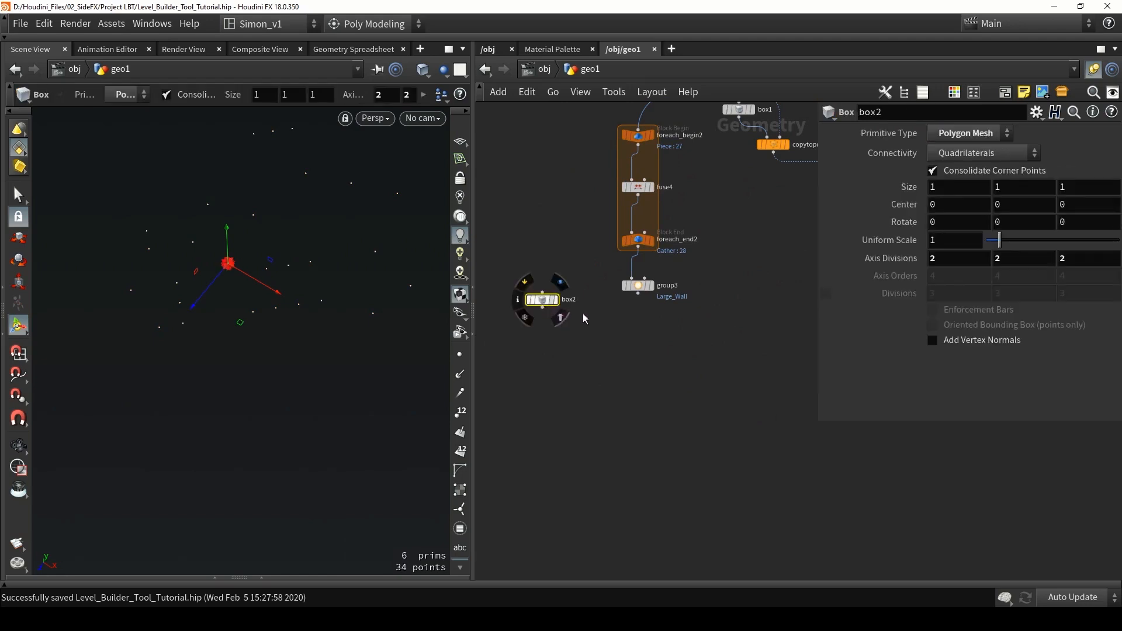
{"action": "key", "text": "Tab"}
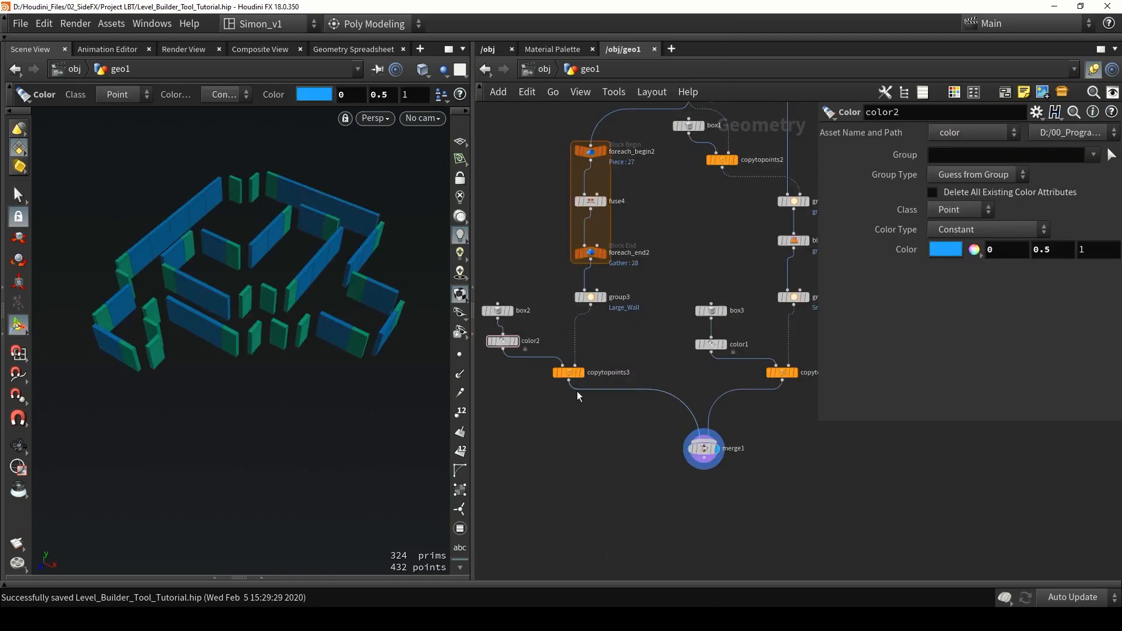
- Examine how the blue large walls and green small walls line up along the merged level outline
{"action": "key", "text": "Escape"}
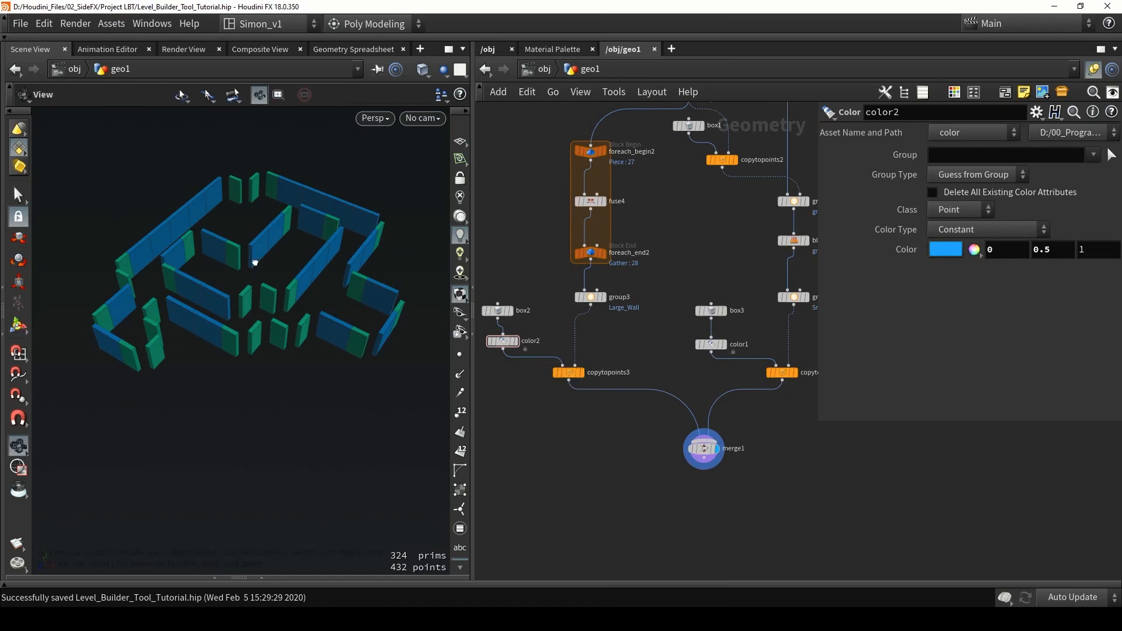
{"action": "mouse_move", "coordinate": [254, 257]}
{"action": "left_mouse_down"}
{"action": "mouse_move", "coordinate": [223, 298]}
{"action": "mouse_move", "coordinate": [261, 252]}
{"action": "mouse_move", "coordinate": [246, 251]}
{"action": "left_mouse_up"}
{"action": "key", "text": "Return"}
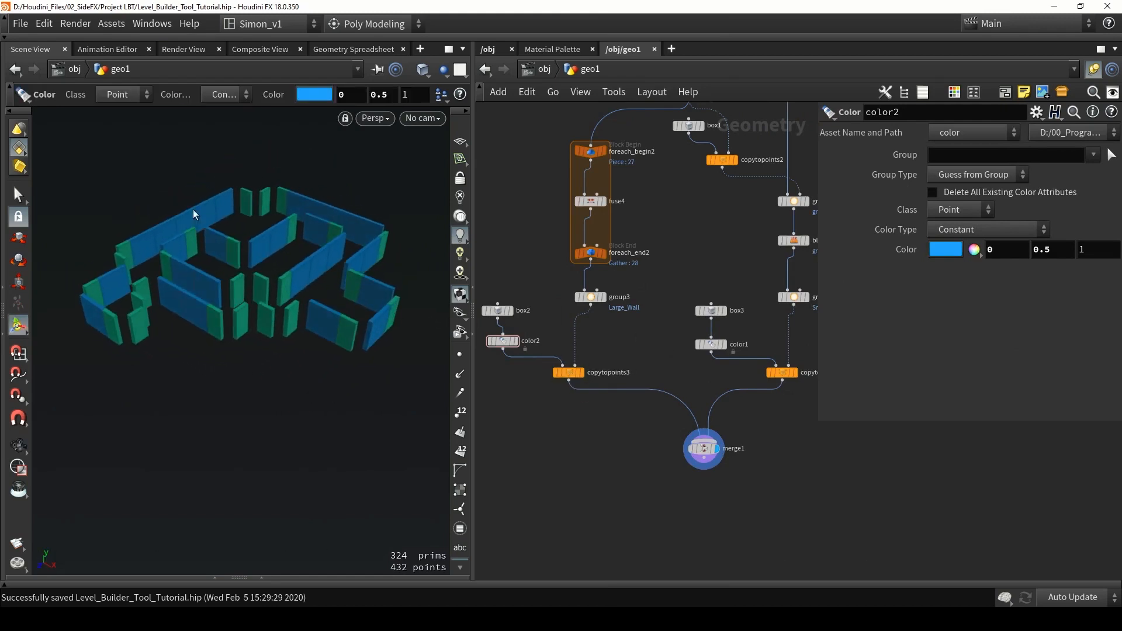
{"action": "left_click_drag", "start_coordinate": [241, 364], "coordinate": [251, 346], "text": "alt"}
{"action": "right_click_drag", "start_coordinate": [251, 346], "coordinate": [318, 293], "text": "alt"}
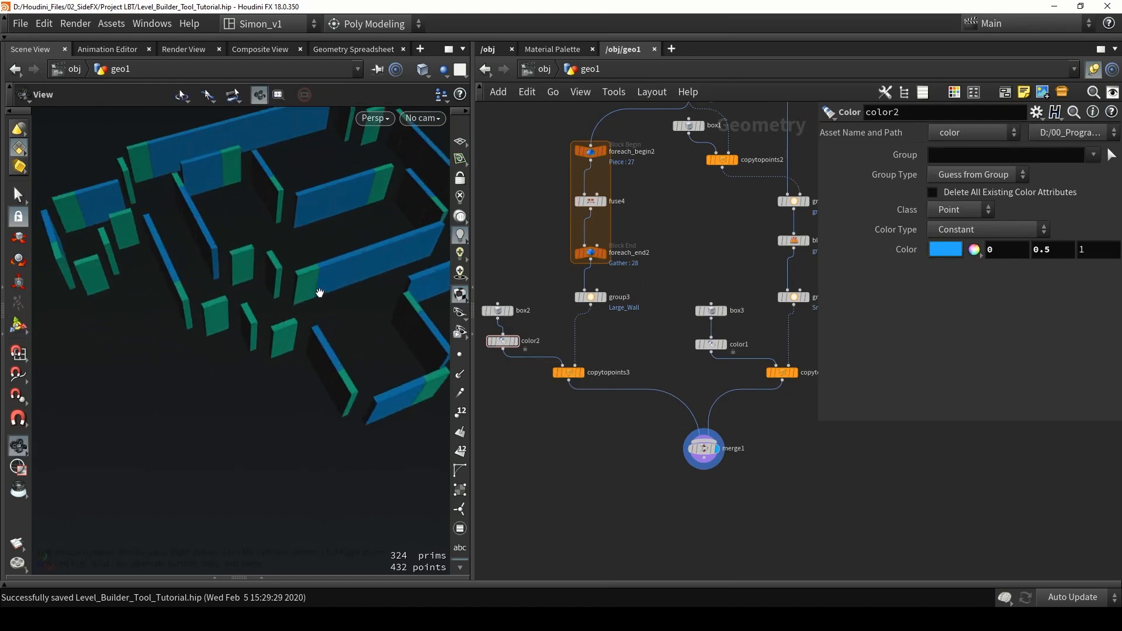
{"action": "middle_click_drag", "start_coordinate": [317, 293], "coordinate": [203, 340], "text": "alt"}
{"action": "key", "text": "Return"}
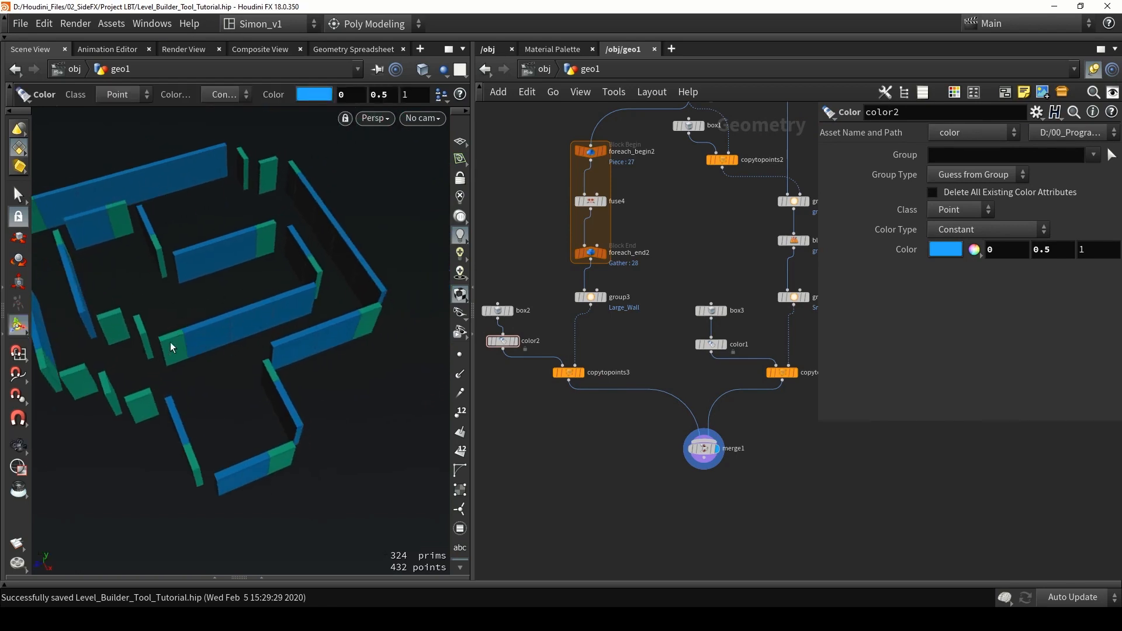
{"action": "left_click_drag", "start_coordinate": [212, 328], "coordinate": [288, 363], "text": "alt"}
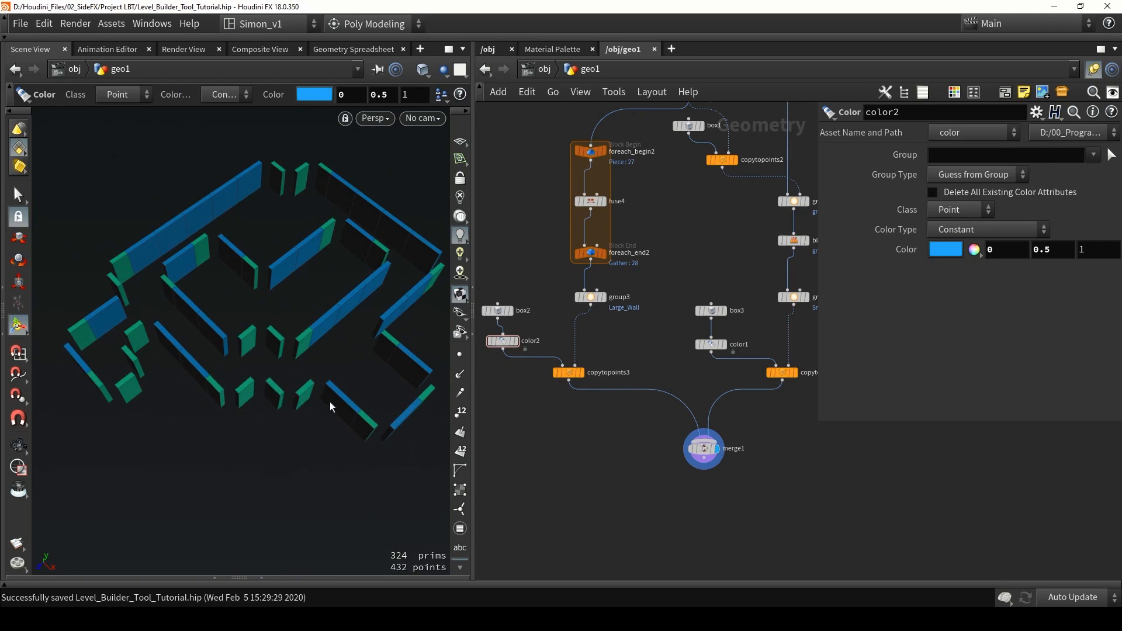
{"action": "left_click_drag", "start_coordinate": [360, 372], "coordinate": [298, 374], "text": "alt"}
- Save the scene and create a network box around all wall-generation nodes down to merge1
{"action": "scroll", "coordinate": [620, 421], "scroll_direction": "down", "scroll_amount": 10}
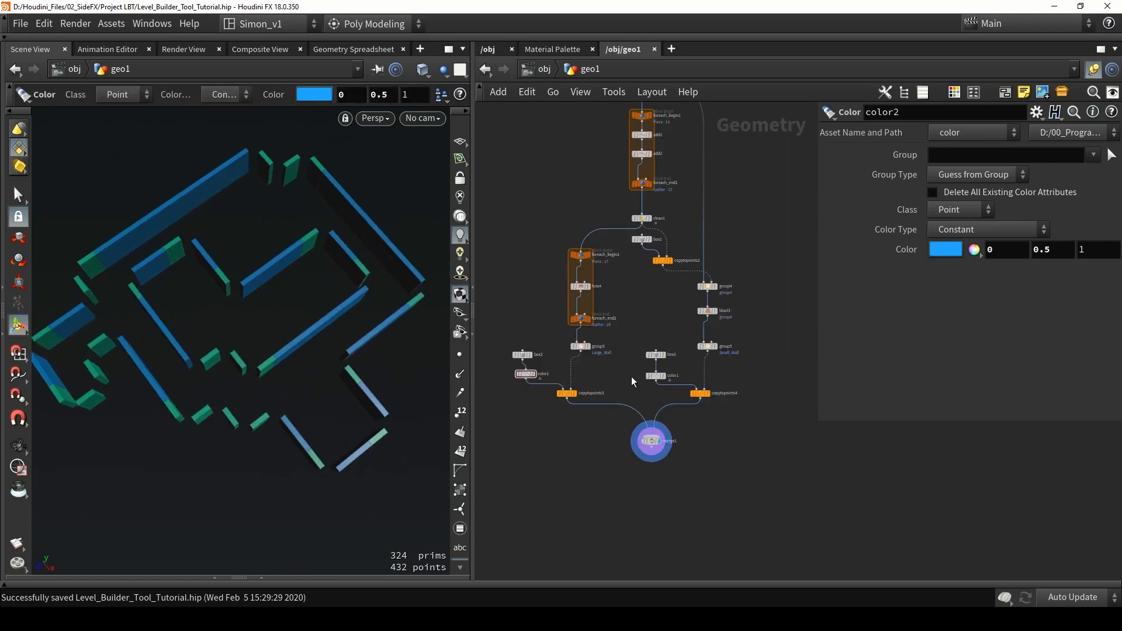
{"action": "key", "text": "ctrl+s"}
{"action": "scroll", "coordinate": [660, 367], "scroll_direction": "down", "scroll_amount": 2}
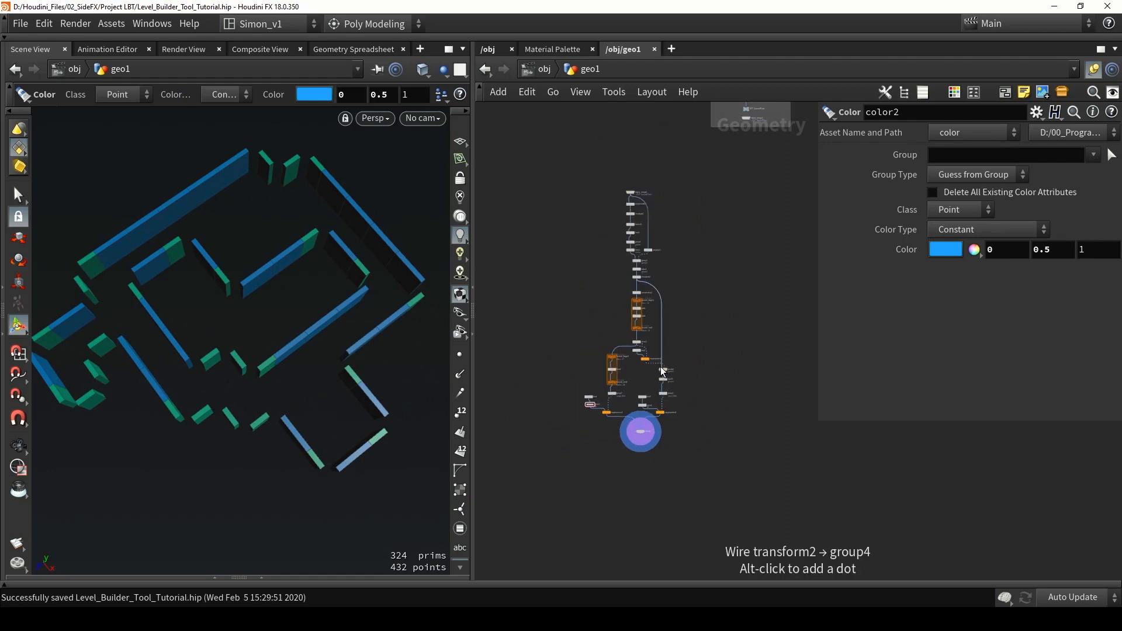
{"action": "left_click_drag", "start_coordinate": [690, 461], "coordinate": [540, 167]}
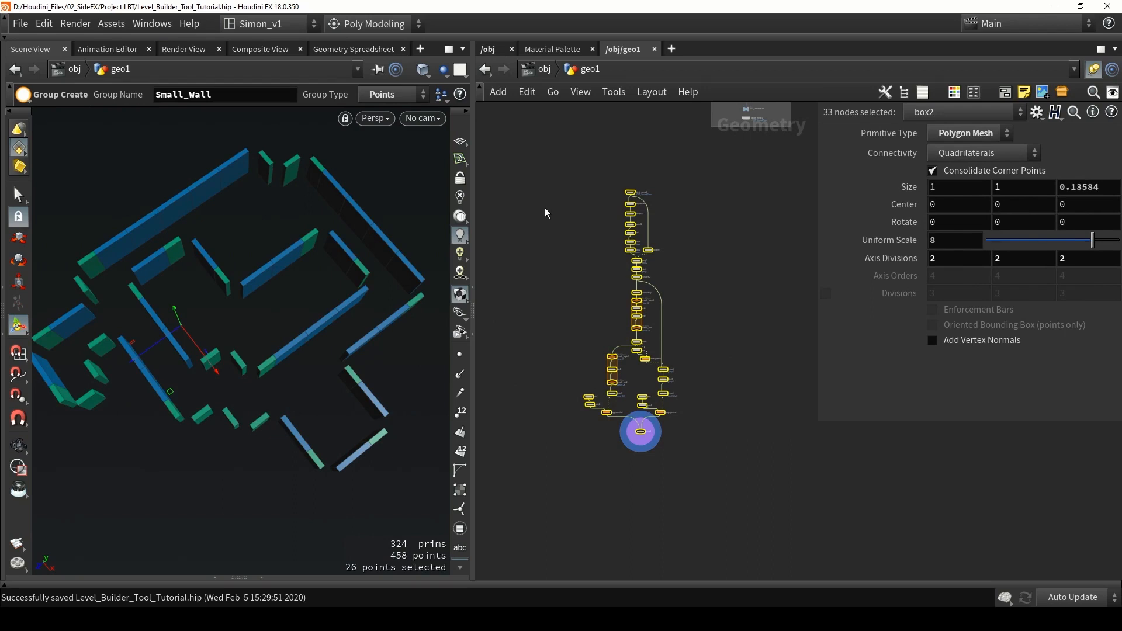
{"action": "key", "text": "shift+o"}
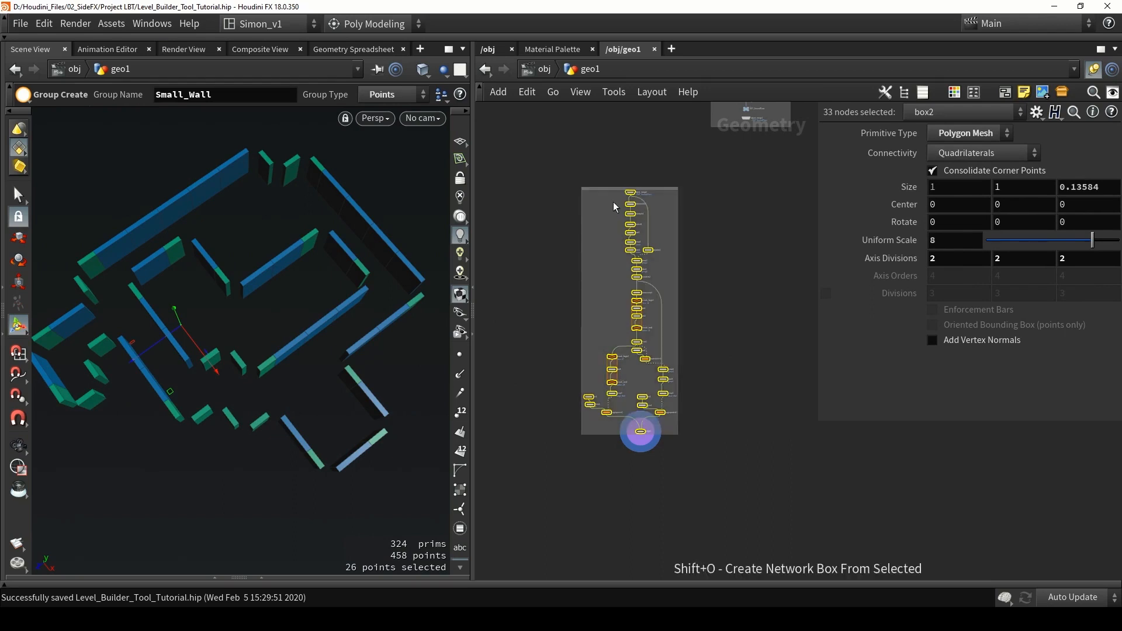
- Enlarge the network box around the wall nodes and move it farther from the ground network box
{"action": "left_click_drag", "start_coordinate": [565, 175], "coordinate": [543, 157]}
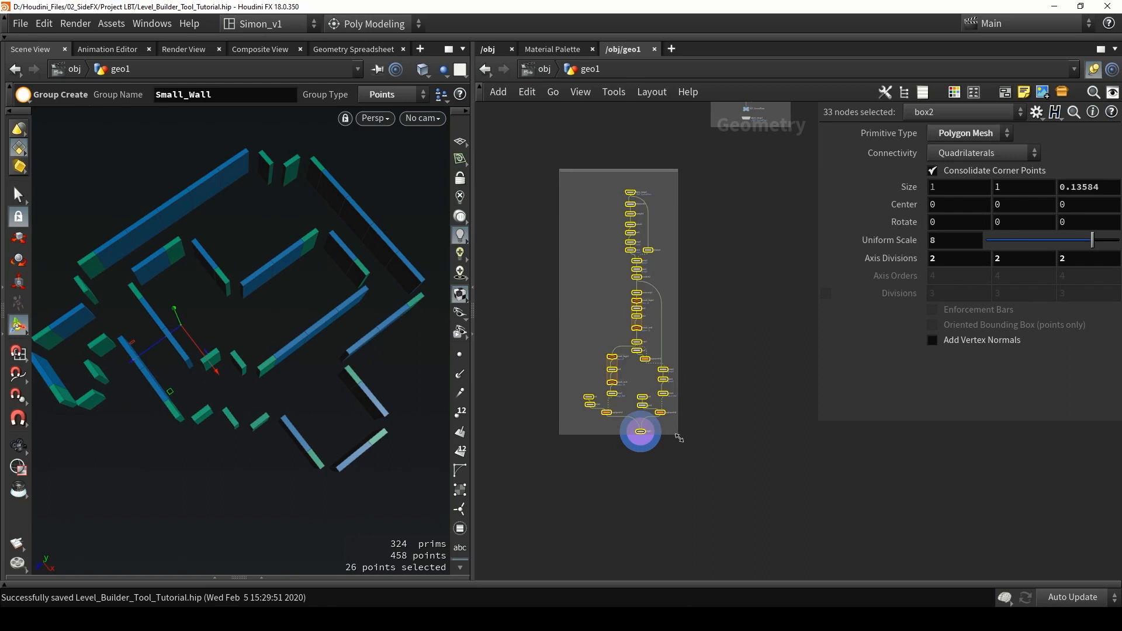
{"action": "left_click_drag", "start_coordinate": [679, 438], "coordinate": [708, 458]}
{"action": "middle_click_drag", "start_coordinate": [669, 262], "coordinate": [741, 365]}
{"action": "left_click_drag", "start_coordinate": [738, 275], "coordinate": [674, 277]}
{"action": "left_click", "coordinate": [742, 297]}
- Reshape the level by moving the first point of curve1 to about -5.71, -0.97, 21.88
{"action": "middle_click_drag", "start_coordinate": [803, 187], "coordinate": [716, 271]}
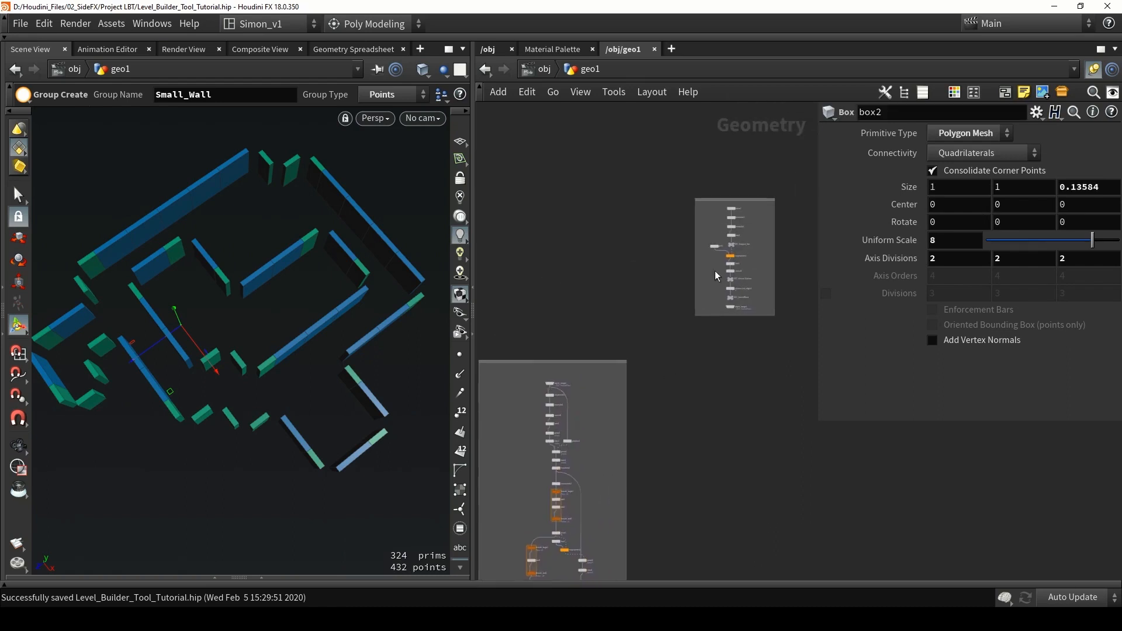
{"action": "scroll", "coordinate": [735, 212], "scroll_direction": "up", "scroll_amount": 5}
{"action": "left_click", "coordinate": [723, 205]}
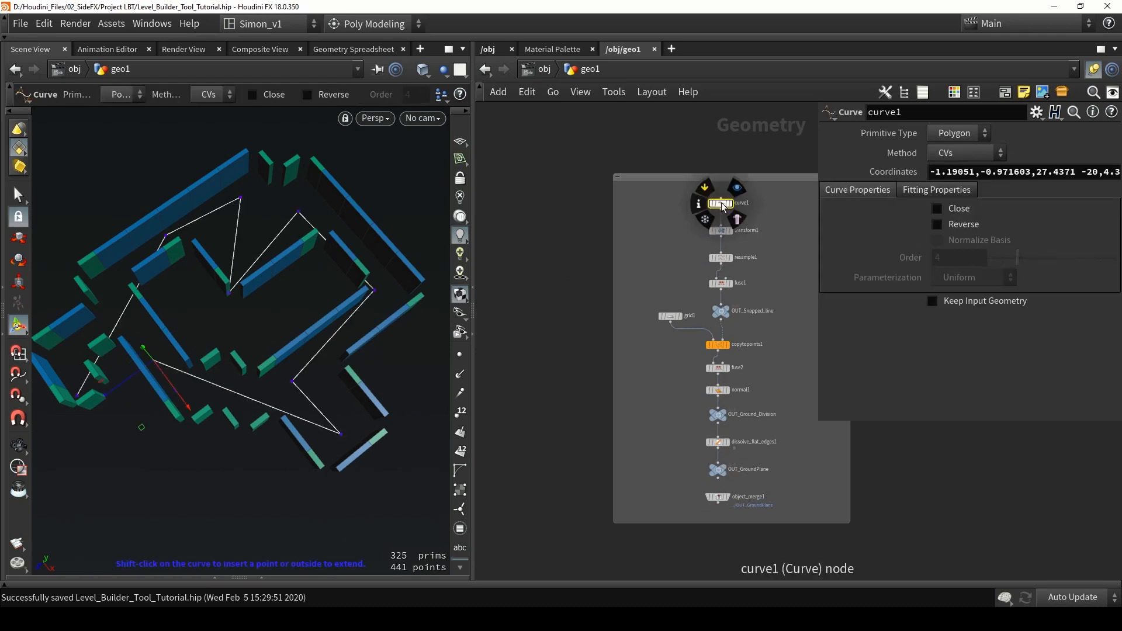
{"action": "middle_click_drag", "start_coordinate": [245, 325], "coordinate": [252, 317], "text": "alt"}
{"action": "left_click", "coordinate": [167, 339]}
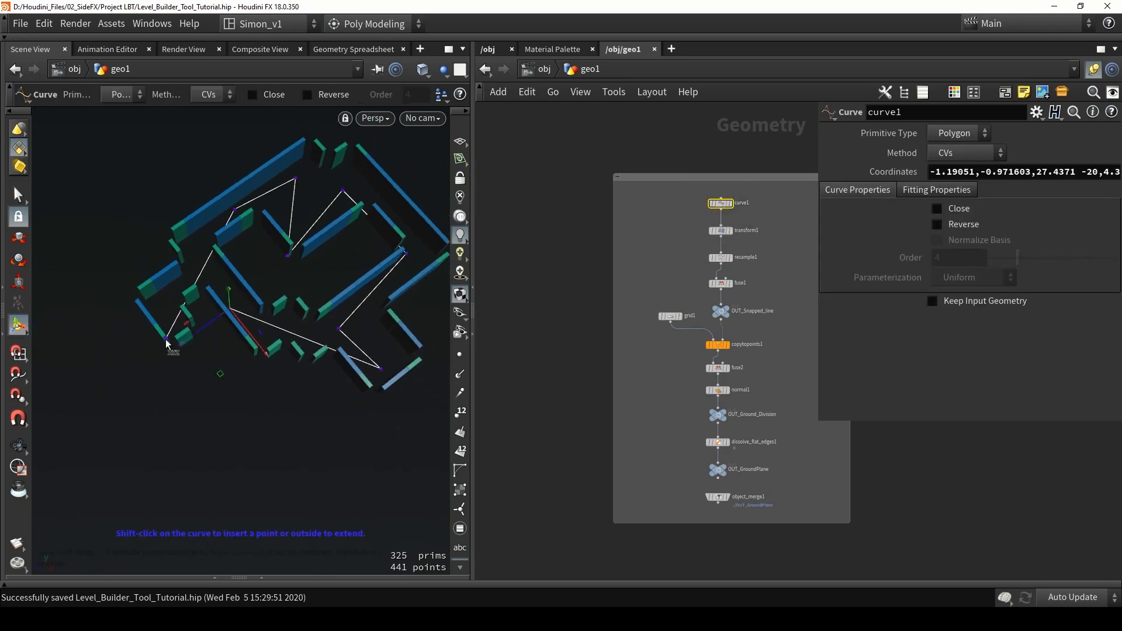
{"action": "mouse_move", "coordinate": [156, 408]}
{"action": "left_mouse_down"}
{"action": "mouse_move", "coordinate": [110, 353]}
{"action": "mouse_move", "coordinate": [135, 219]}
{"action": "mouse_move", "coordinate": [149, 213]}
{"action": "mouse_move", "coordinate": [116, 353]}
{"action": "mouse_move", "coordinate": [373, 489]}
{"action": "mouse_move", "coordinate": [408, 282]}
{"action": "mouse_move", "coordinate": [205, 246]}
{"action": "mouse_move", "coordinate": [140, 334]}
{"action": "mouse_move", "coordinate": [264, 462]}
{"action": "mouse_move", "coordinate": [405, 306]}
{"action": "mouse_move", "coordinate": [257, 257]}
{"action": "mouse_move", "coordinate": [152, 396]}
{"action": "left_mouse_up"}
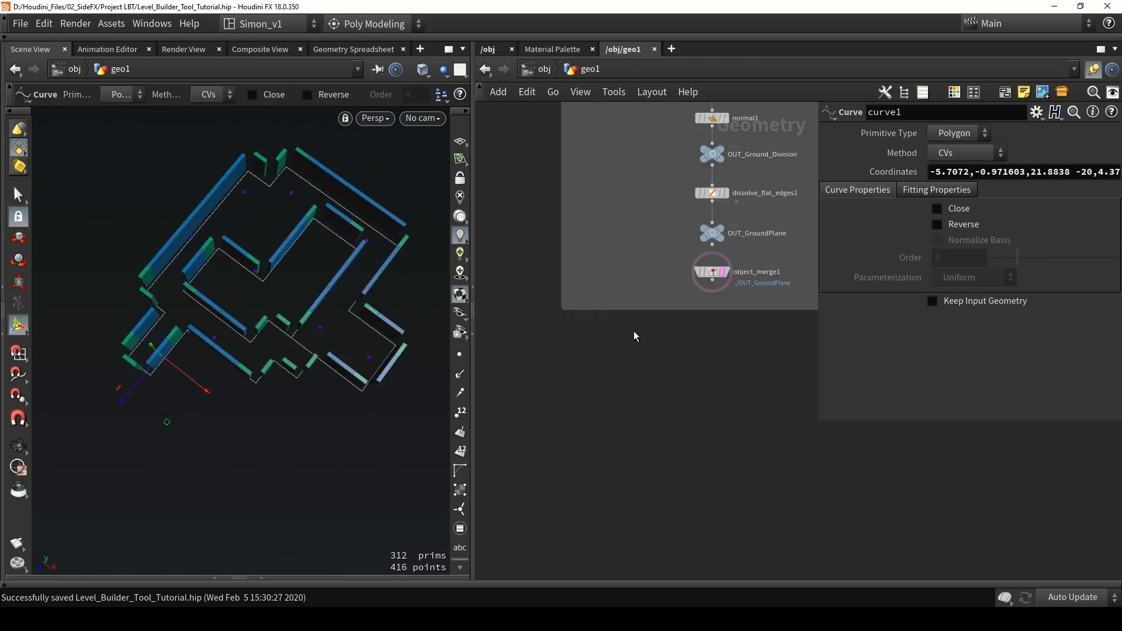
- Duplicate object_merge1 into empty space outside the ground network box
{"action": "scroll", "coordinate": [634, 331], "scroll_direction": "down", "scroll_amount": 2}
{"action": "middle_click_drag", "start_coordinate": [639, 282], "coordinate": [626, 321]}
{"action": "middle_click_drag", "start_coordinate": [659, 423], "coordinate": [615, 437]}
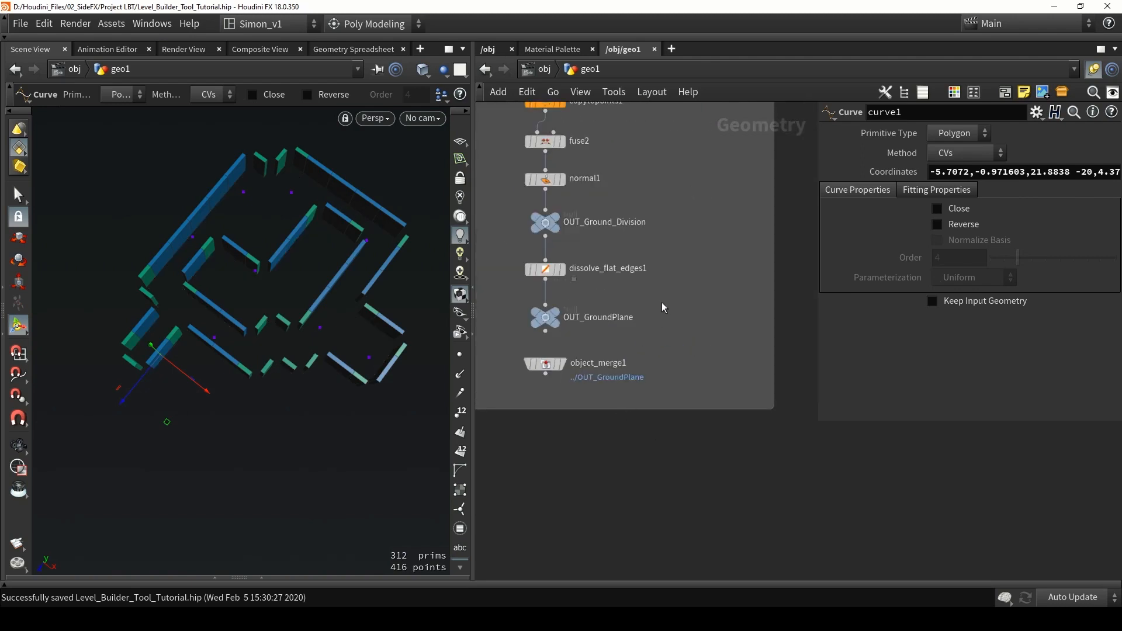
{"action": "scroll", "coordinate": [643, 321], "scroll_direction": "down", "scroll_amount": 3}
{"action": "scroll", "coordinate": [597, 296], "scroll_direction": "up", "scroll_amount": 4}
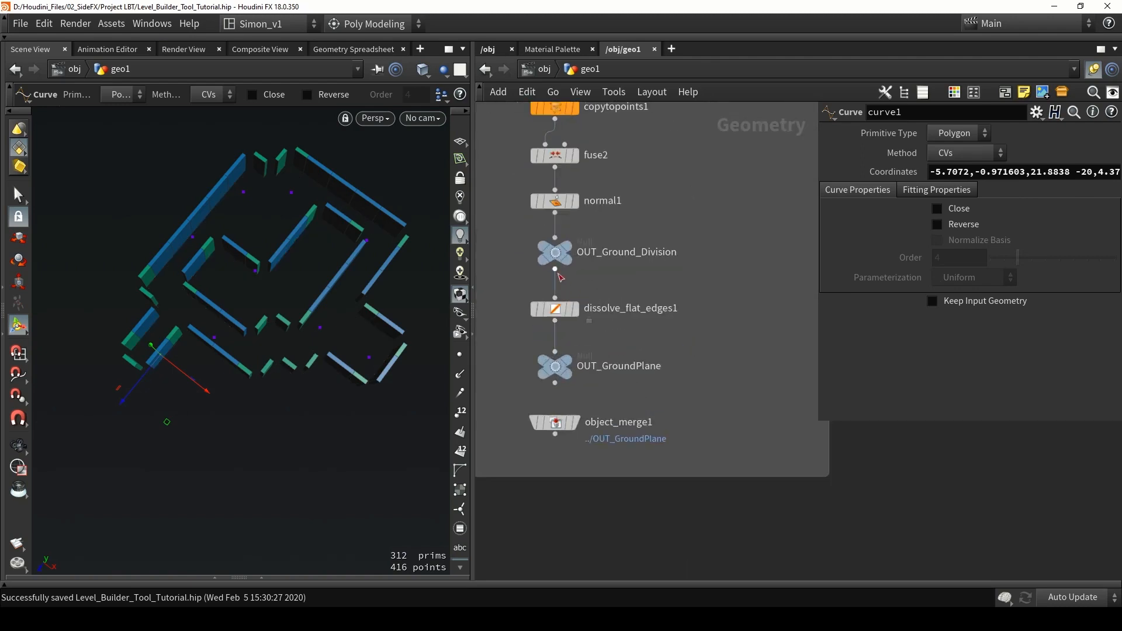
{"action": "left_click_drag", "start_coordinate": [557, 257], "coordinate": [559, 262]}
{"action": "scroll", "coordinate": [664, 285], "scroll_direction": "down", "scroll_amount": 4}
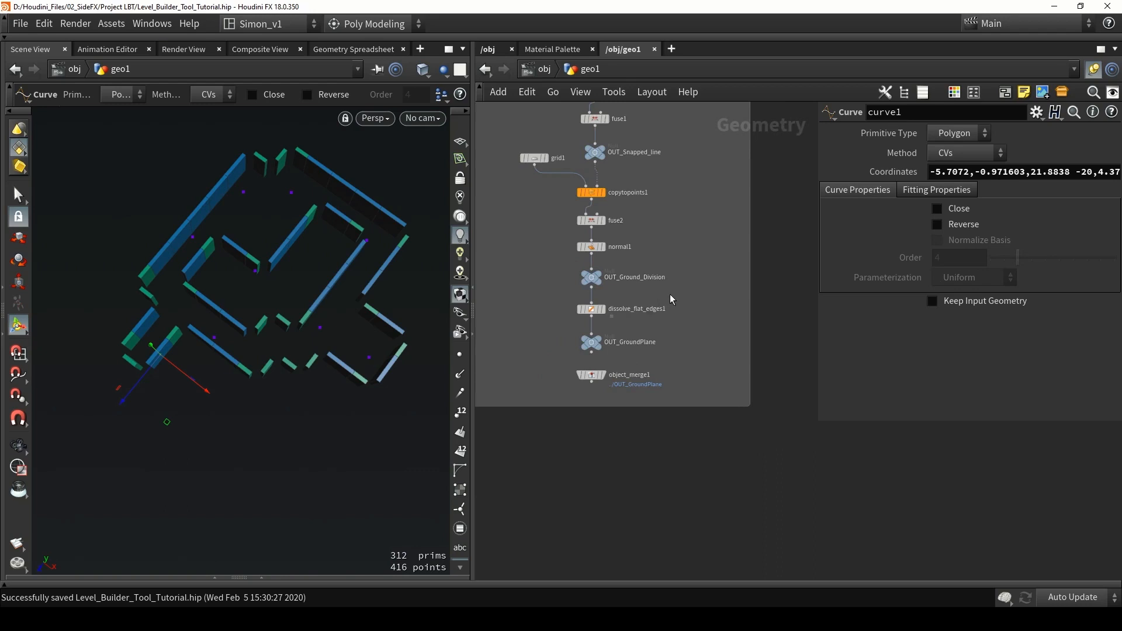
{"action": "middle_click_drag", "start_coordinate": [670, 294], "coordinate": [648, 314]}
{"action": "left_click_drag", "start_coordinate": [576, 391], "coordinate": [776, 251], "text": "alt"}
{"action": "left_click_drag", "start_coordinate": [784, 399], "coordinate": [775, 292], "text": "alt"}
{"action": "scroll", "coordinate": [745, 482], "scroll_direction": "down", "scroll_amount": 3}
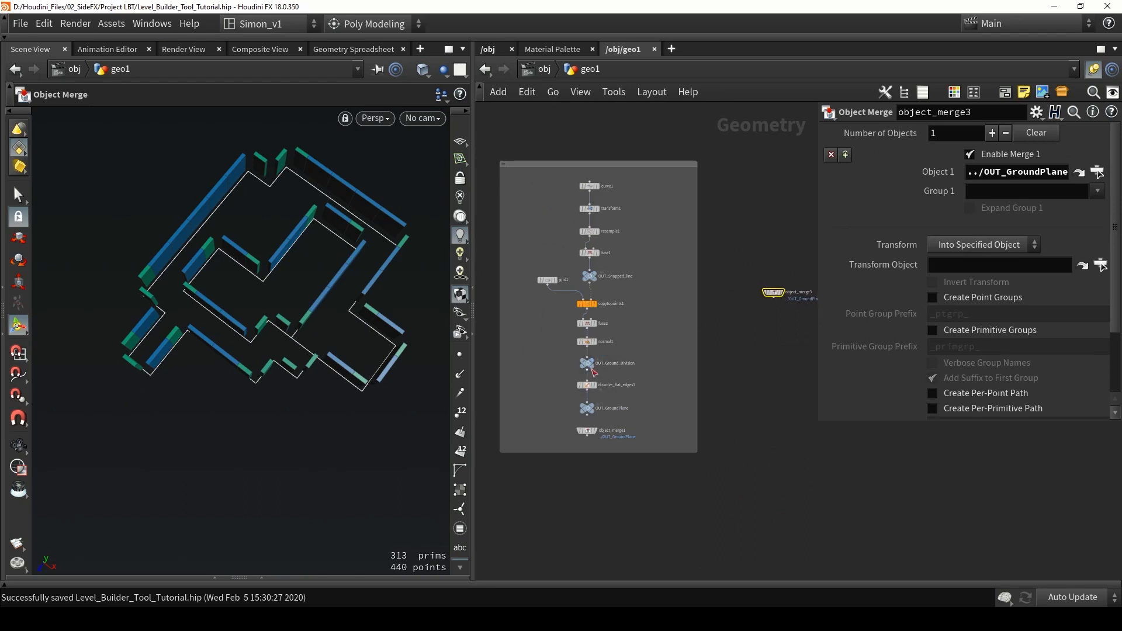
- Set object_merge3's Object 1 to OUT_Ground_Division and display the node
{"action": "left_click_drag", "start_coordinate": [605, 362], "coordinate": [994, 174]}
{"action": "middle_click_drag", "start_coordinate": [753, 231], "coordinate": [681, 229]}
{"action": "scroll", "coordinate": [705, 295], "scroll_direction": "up", "scroll_amount": 4}
{"action": "left_click", "coordinate": [714, 296]}
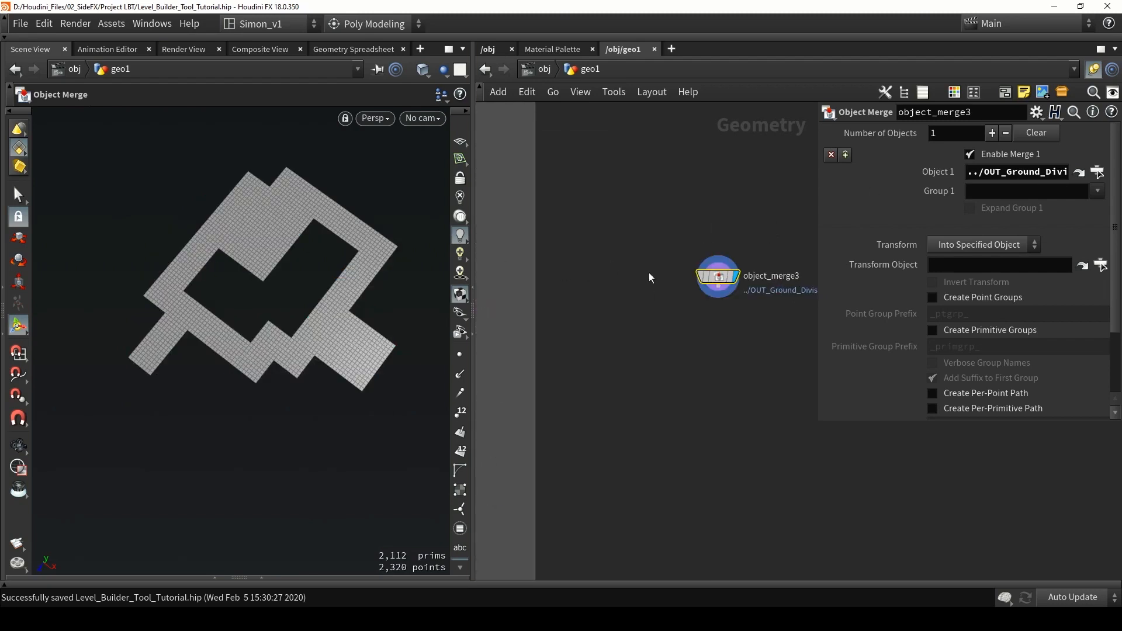
- Add a PolyExtrude node below object_merge3, wired to its output
{"action": "scroll", "coordinate": [709, 329], "scroll_direction": "up", "scroll_amount": 2}
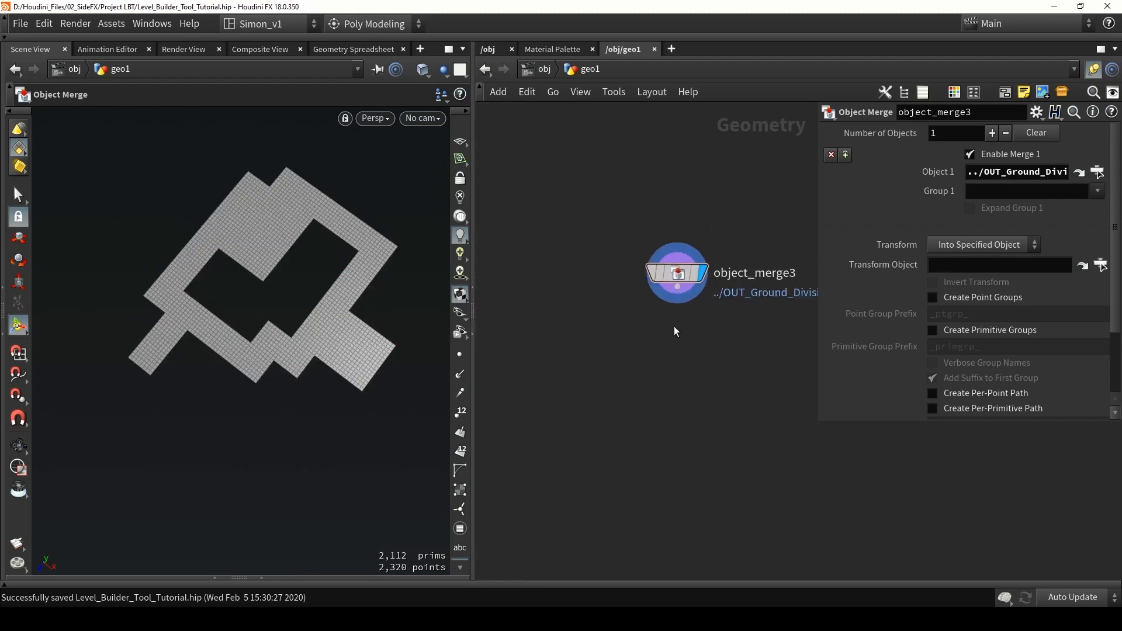
{"action": "key", "text": "Tab"}
{"action": "type", "text": "extr"}
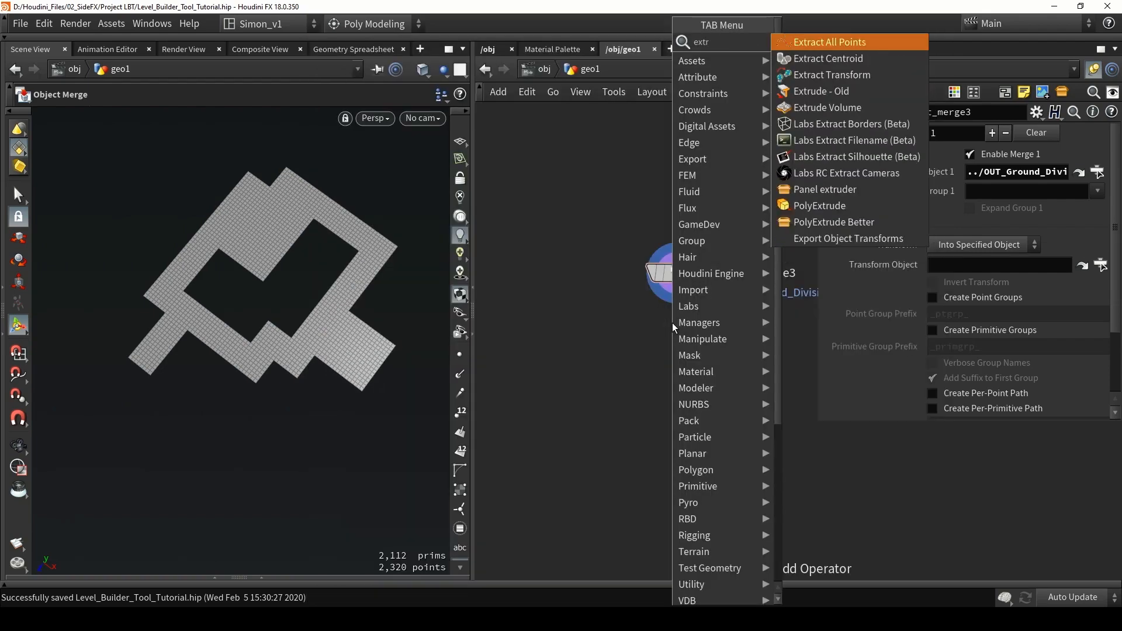
{"action": "left_click", "coordinate": [805, 221]}
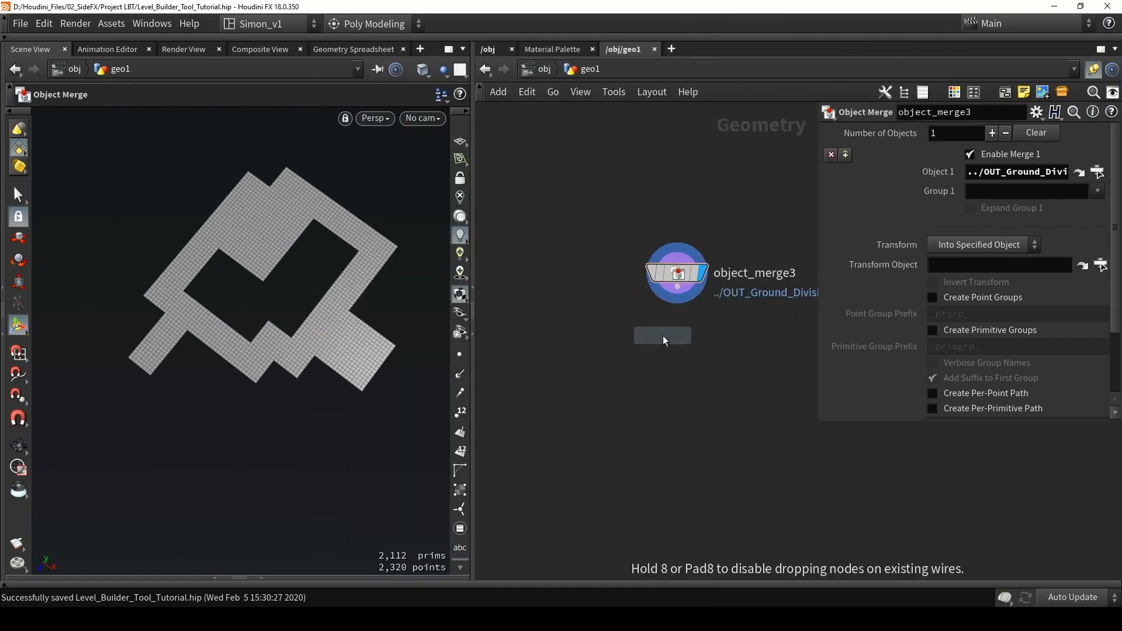
{"action": "left_click", "coordinate": [656, 350]}
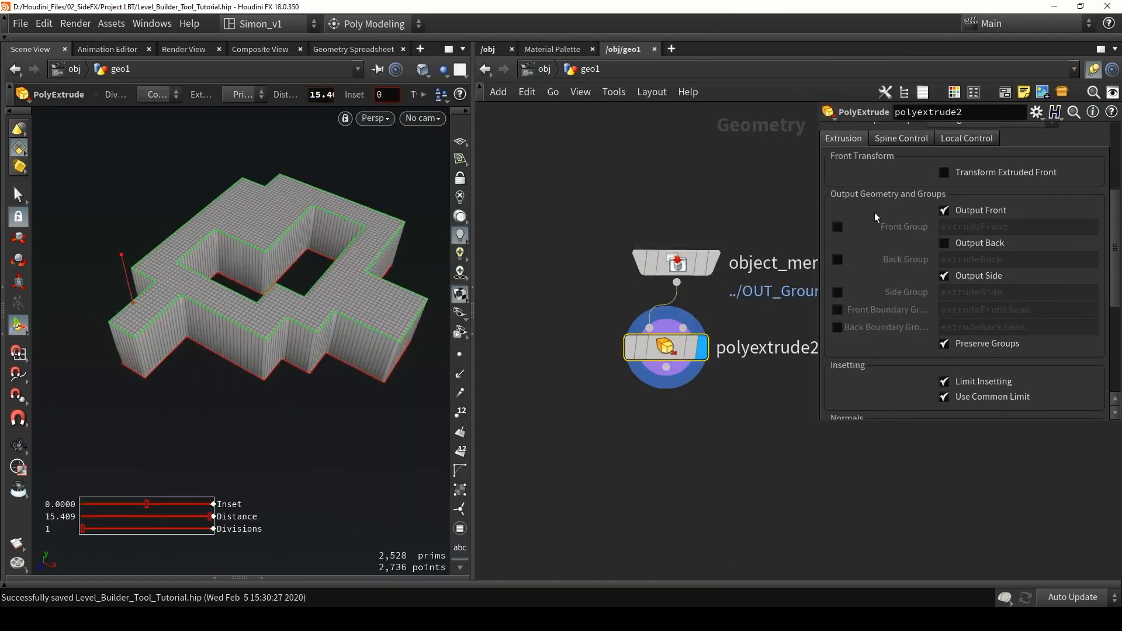
- Set polyextrude2's Distance to 8 and turn off Output Front
{"action": "scroll", "coordinate": [875, 217], "scroll_direction": "up", "scroll_amount": 5}
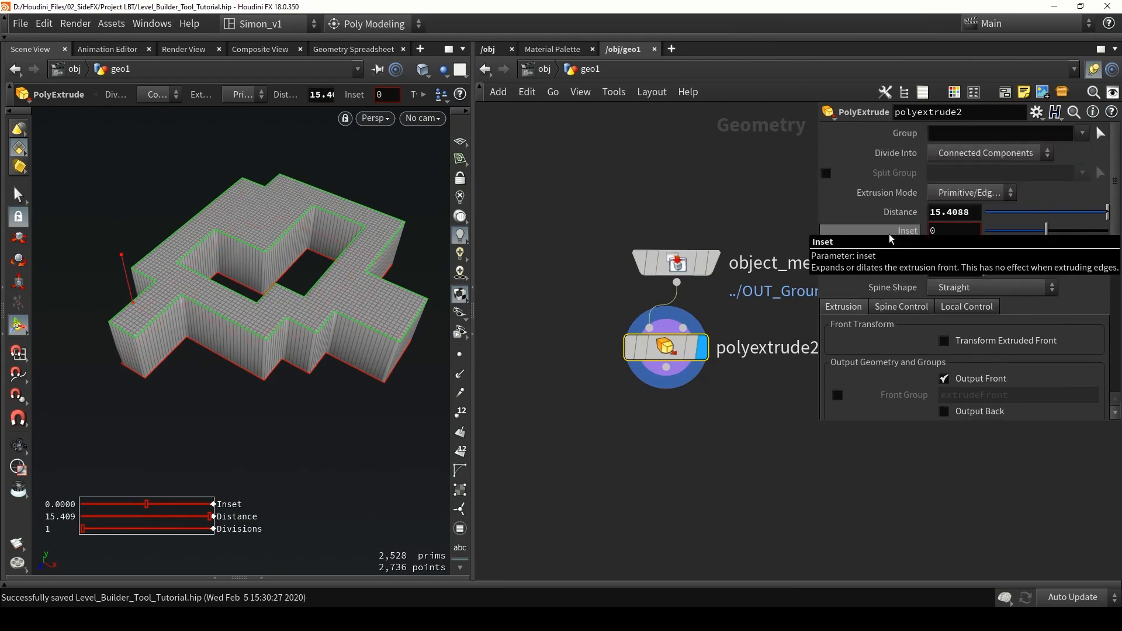
{"action": "double_click", "coordinate": [959, 212]}
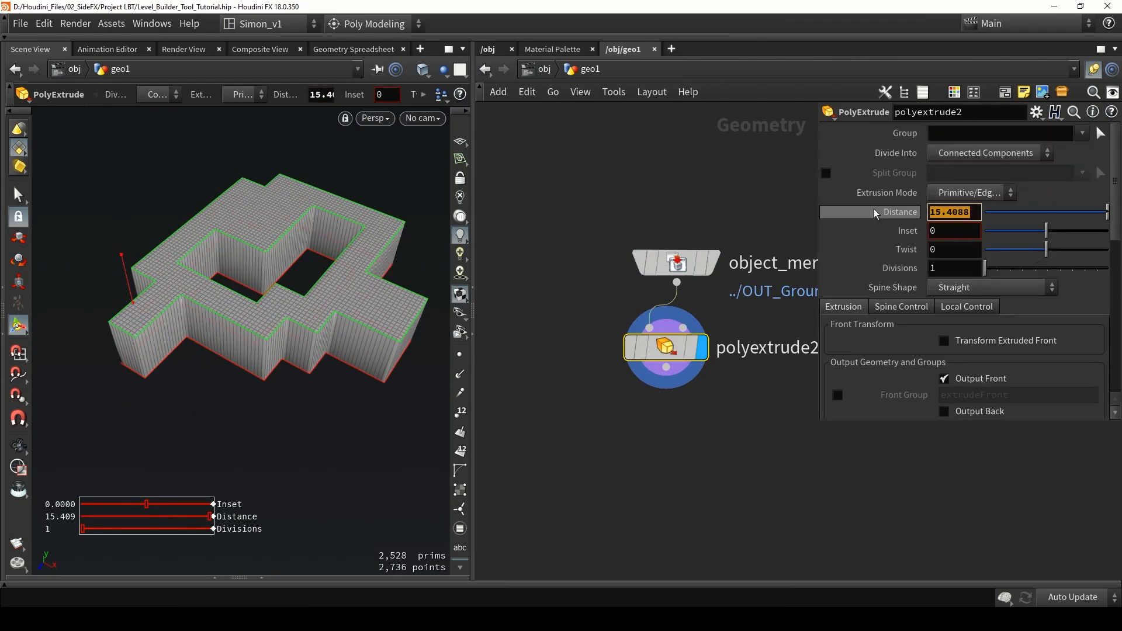
{"action": "type", "text": "1"}
{"action": "key", "text": "Return"}
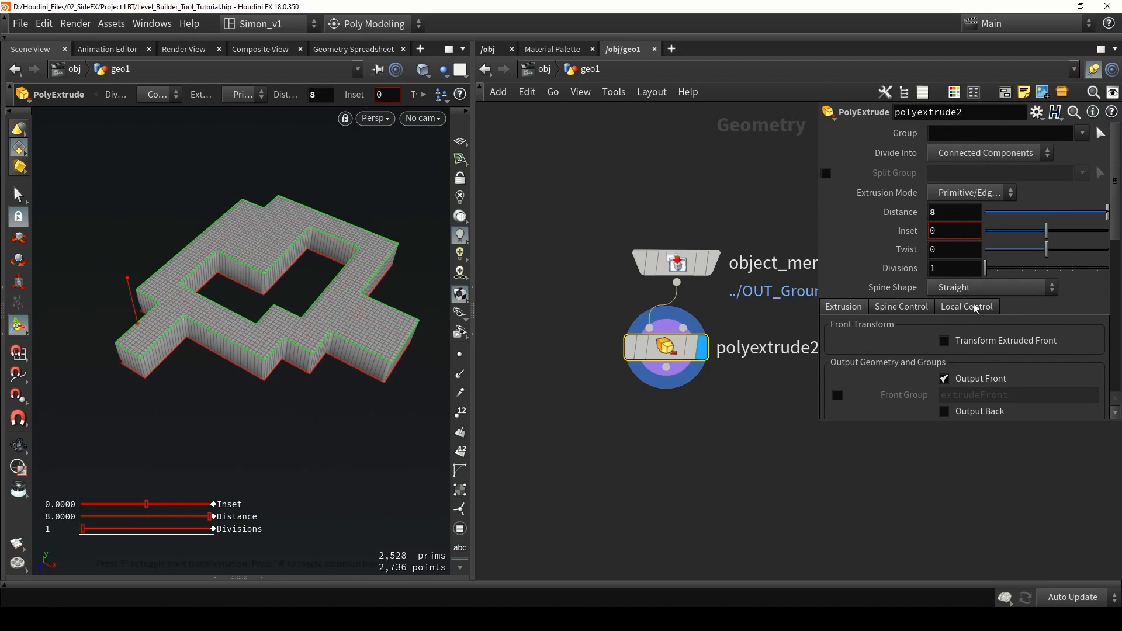
{"action": "left_click", "coordinate": [959, 381]}
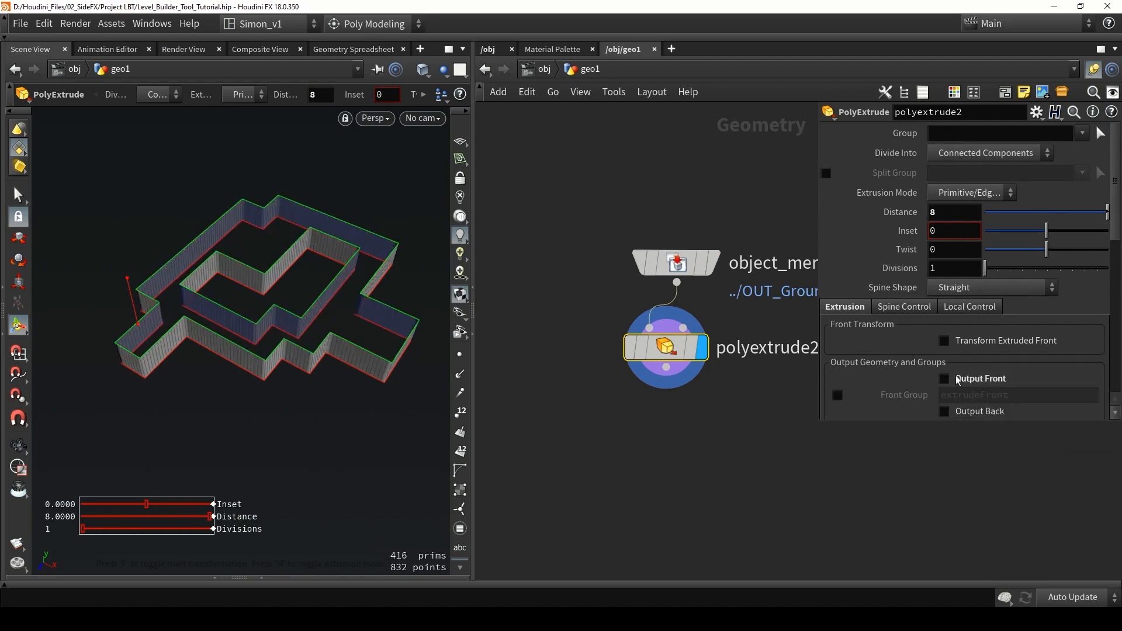
- Set polyextrude2's Divisions to 8 and check the grid subdivision of the extruded wall faces
{"action": "left_click_drag", "start_coordinate": [949, 268], "coordinate": [915, 267]}
{"action": "type", "text": "8"}
{"action": "key", "text": "Return"}
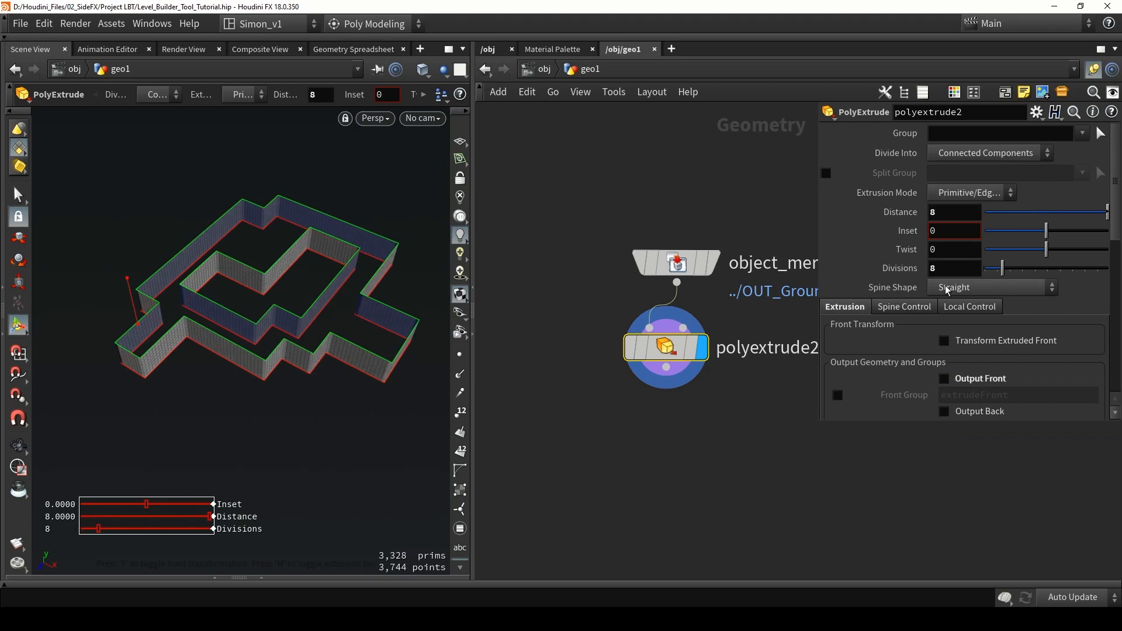
{"action": "left_click_drag", "start_coordinate": [306, 354], "coordinate": [291, 328], "text": "alt"}
{"action": "scroll", "coordinate": [238, 345], "scroll_direction": "up", "scroll_amount": 8}
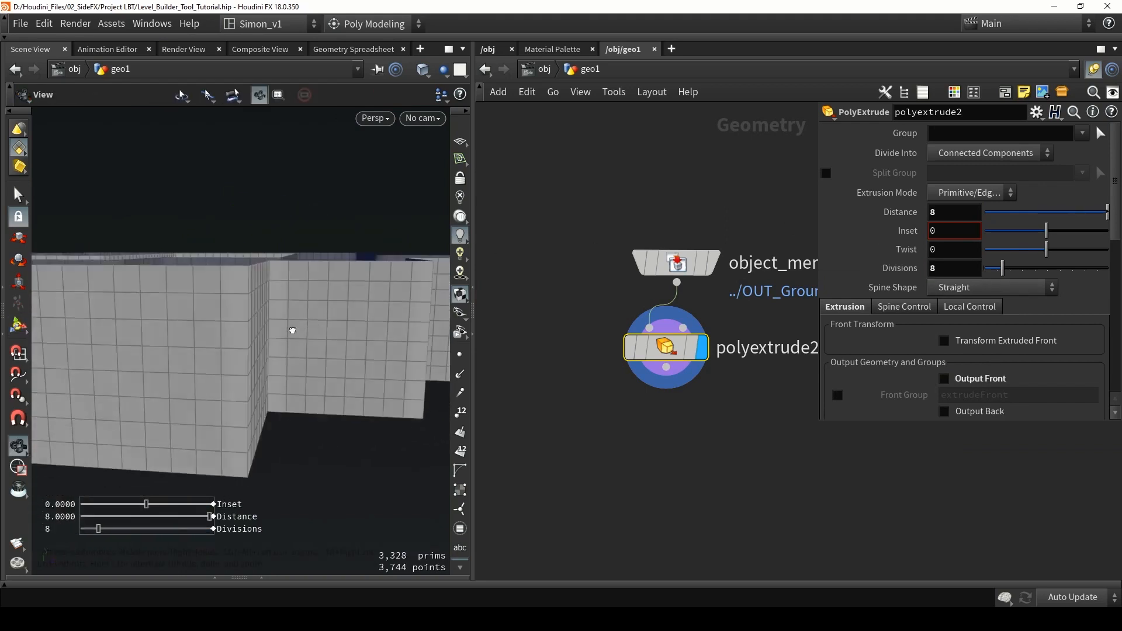
{"action": "scroll", "coordinate": [195, 251], "scroll_direction": "down", "scroll_amount": 8}
{"action": "left_click_drag", "start_coordinate": [195, 251], "coordinate": [174, 262], "text": "alt"}
{"action": "left_click_drag", "start_coordinate": [237, 286], "coordinate": [319, 309], "text": "alt"}
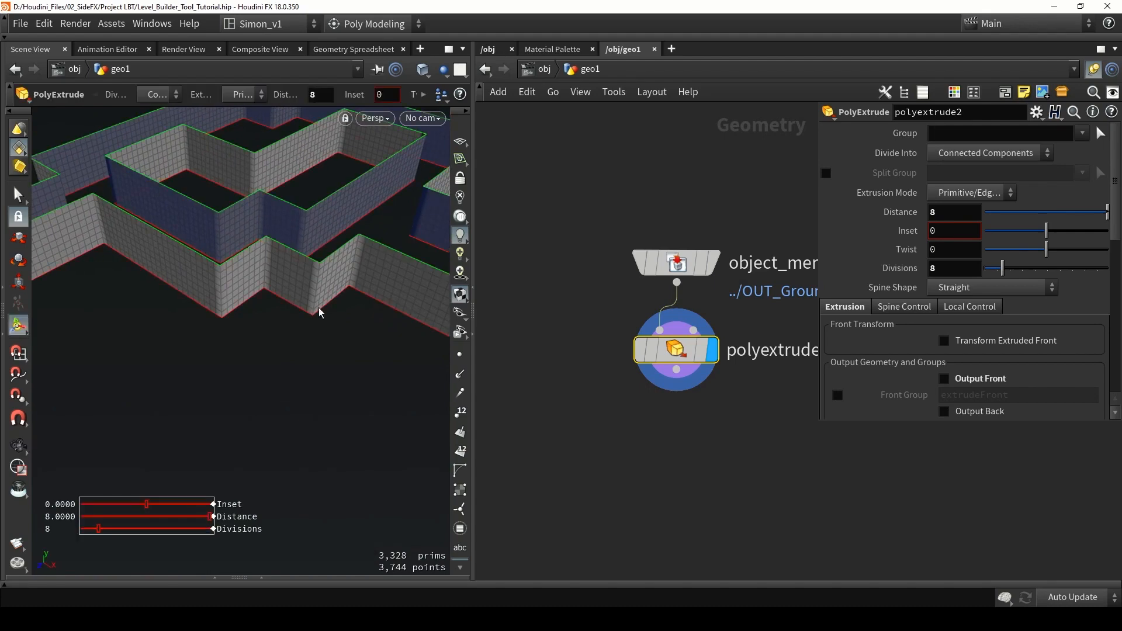
{"action": "middle_click_drag", "start_coordinate": [658, 430], "coordinate": [641, 387]}
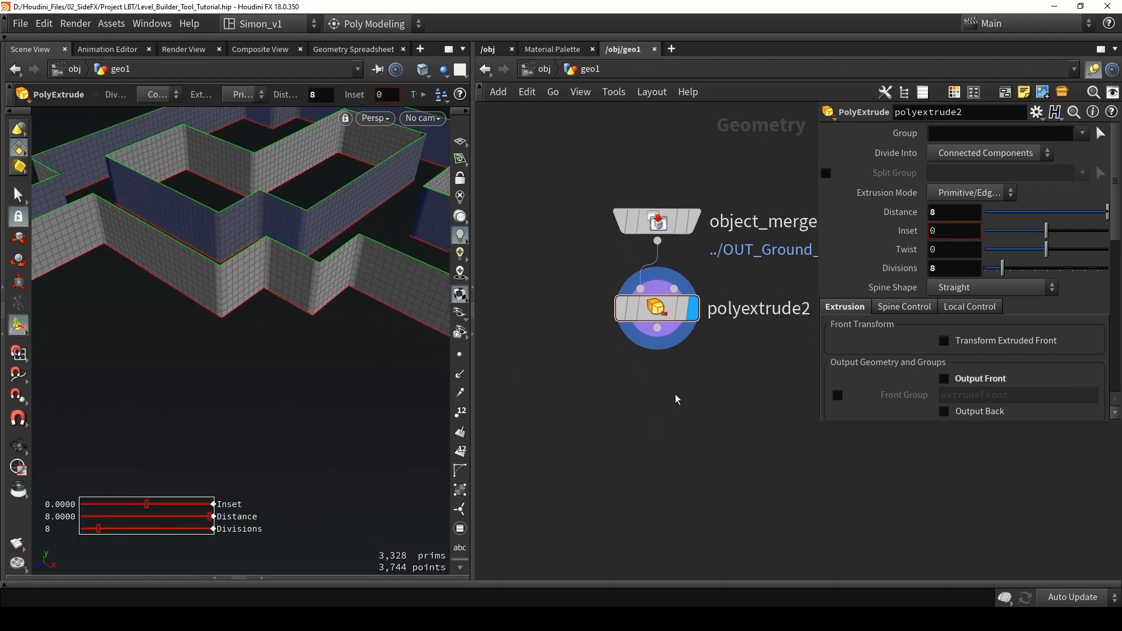
- Add a Labs Measure Curvature node below polyextrude2, wire it to the extrusion's output, display it and inspect the coloured wall corners
{"action": "key", "text": "Tab"}
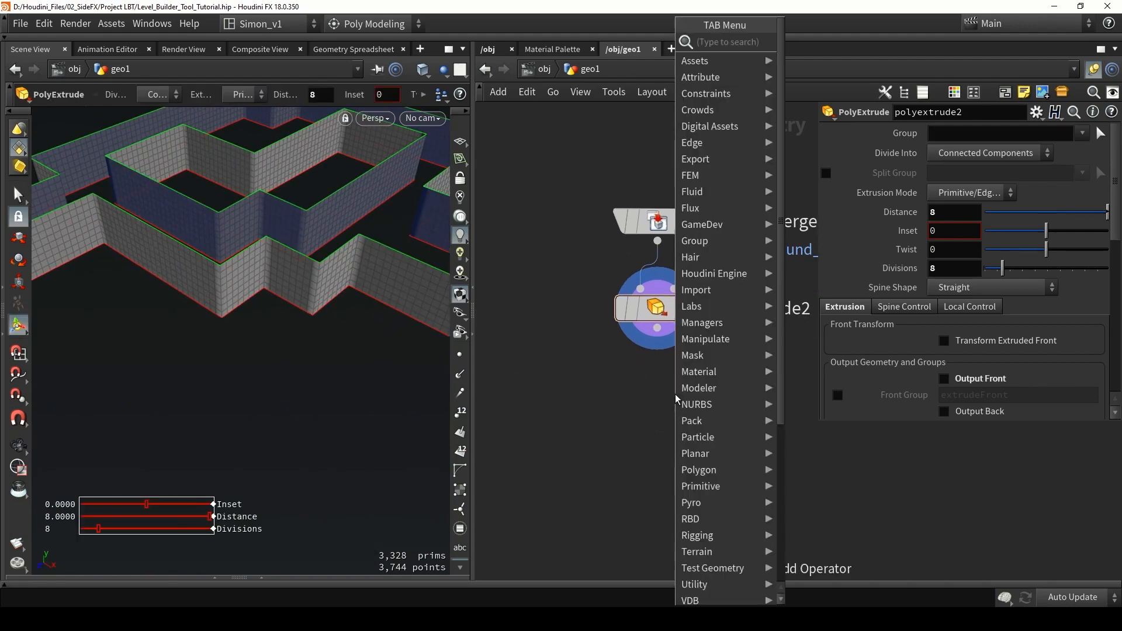
{"action": "type", "text": "measu"}
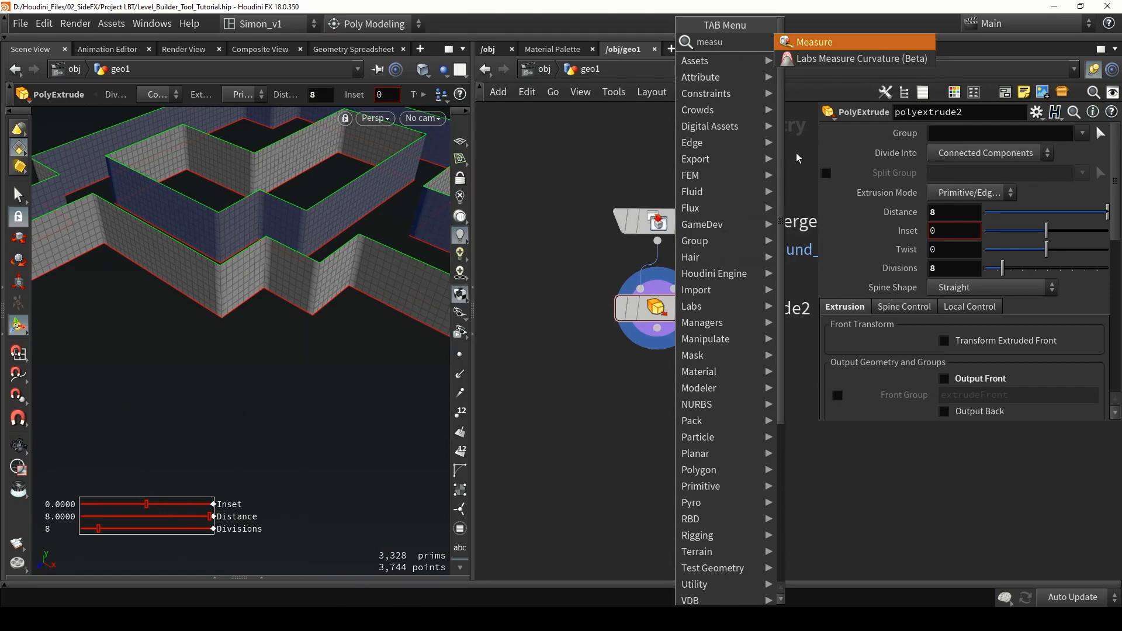
{"action": "key", "text": "Down"}
{"action": "key", "text": "Return"}
{"action": "left_click", "coordinate": [657, 386]}
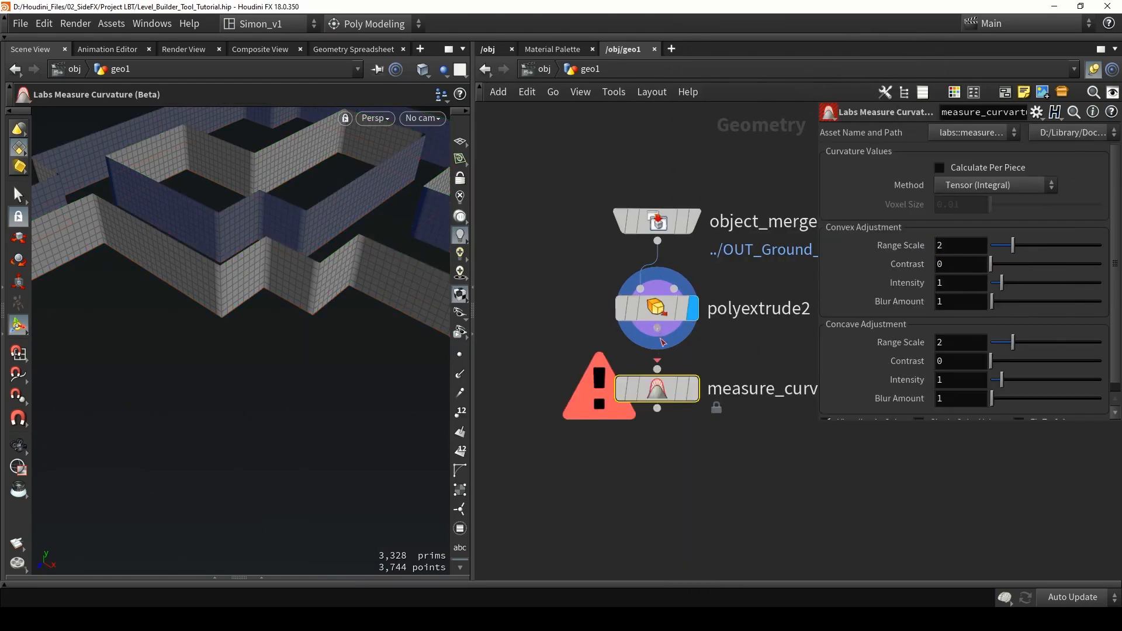
{"action": "left_click", "coordinate": [694, 393]}
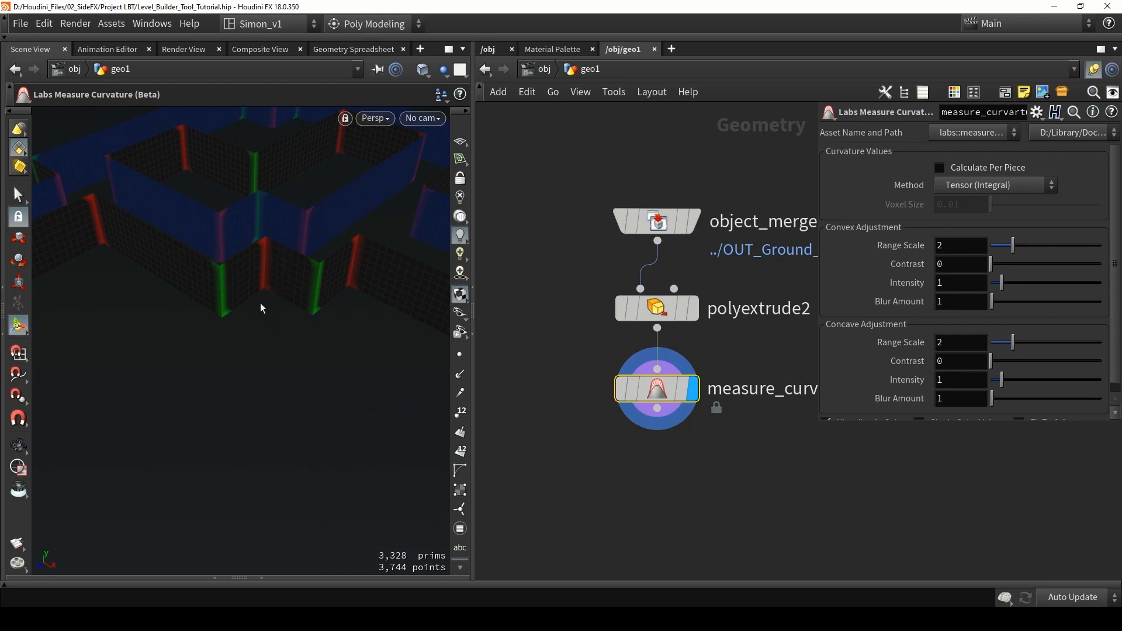
{"action": "left_click_drag", "start_coordinate": [257, 296], "coordinate": [315, 270], "text": "alt"}
{"action": "right_click_drag", "start_coordinate": [316, 270], "coordinate": [322, 325], "text": "alt"}
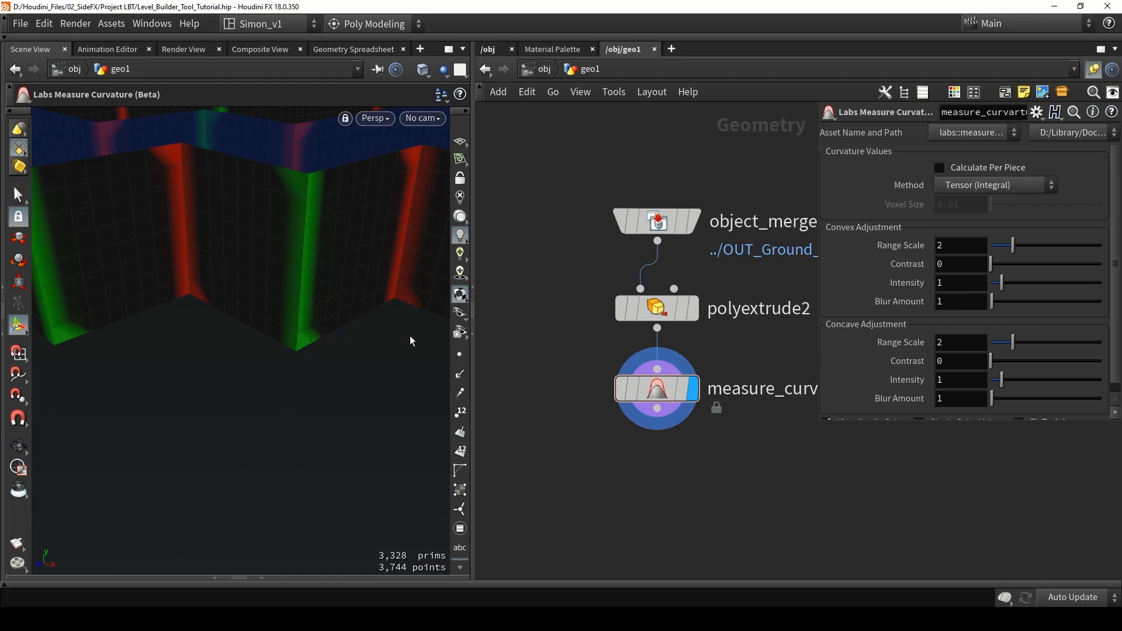
- Set the curvature node's Method to Measure and check the corner colouring on the walls
{"action": "left_click", "coordinate": [951, 190]}
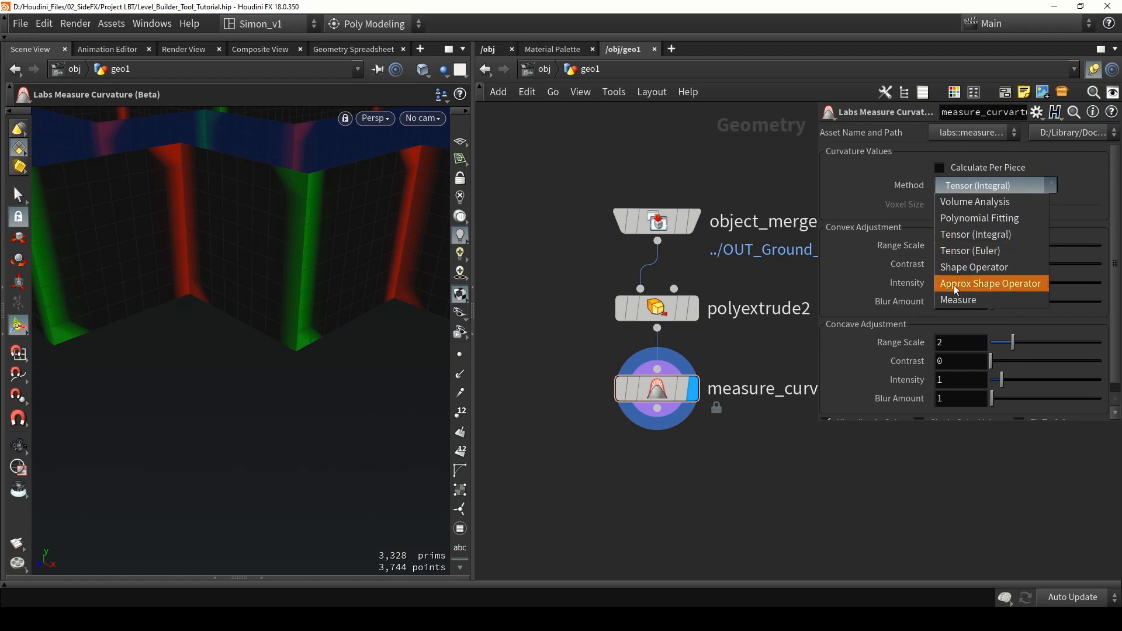
{"action": "left_click", "coordinate": [964, 300]}
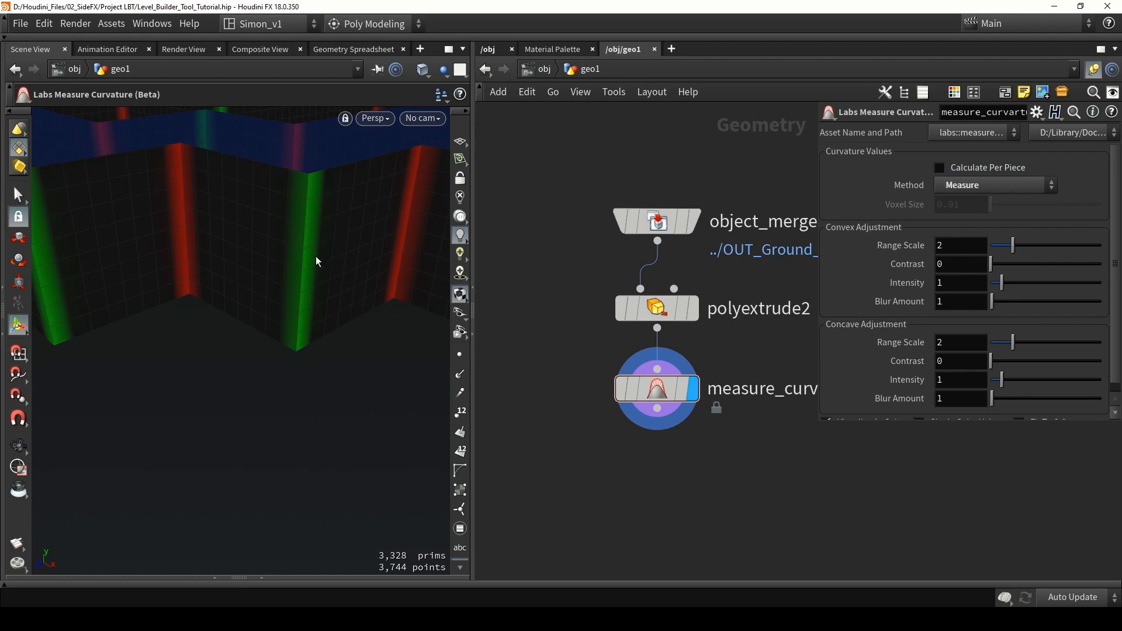
{"action": "key", "text": "Escape"}
{"action": "left_click_drag", "start_coordinate": [361, 292], "coordinate": [301, 204]}
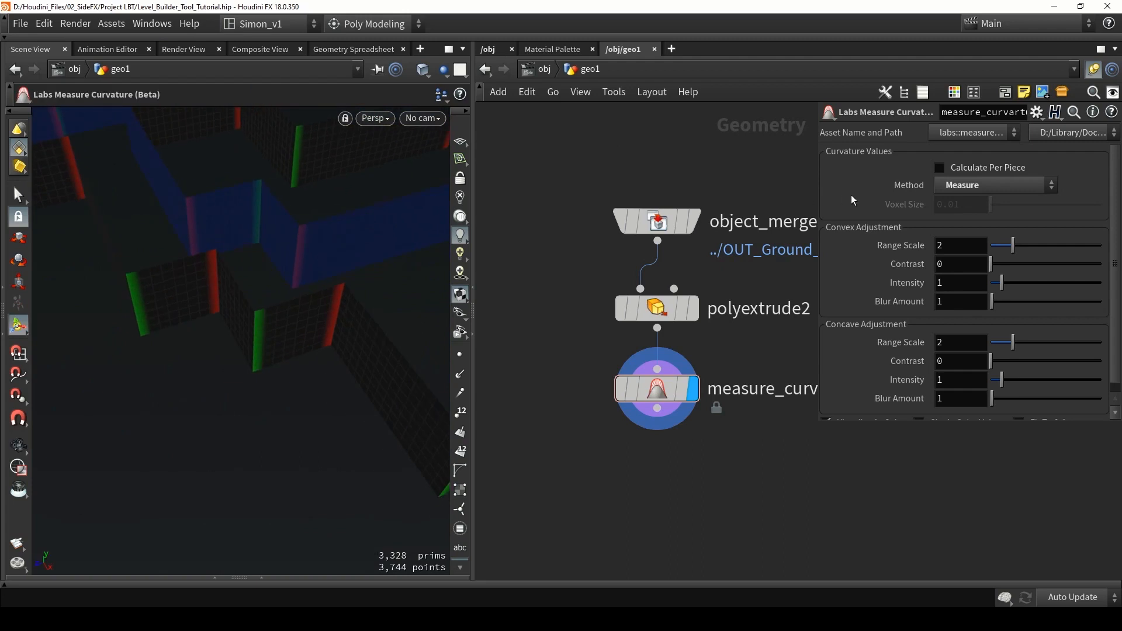
{"action": "left_click_drag", "start_coordinate": [321, 293], "coordinate": [290, 259], "text": "alt"}
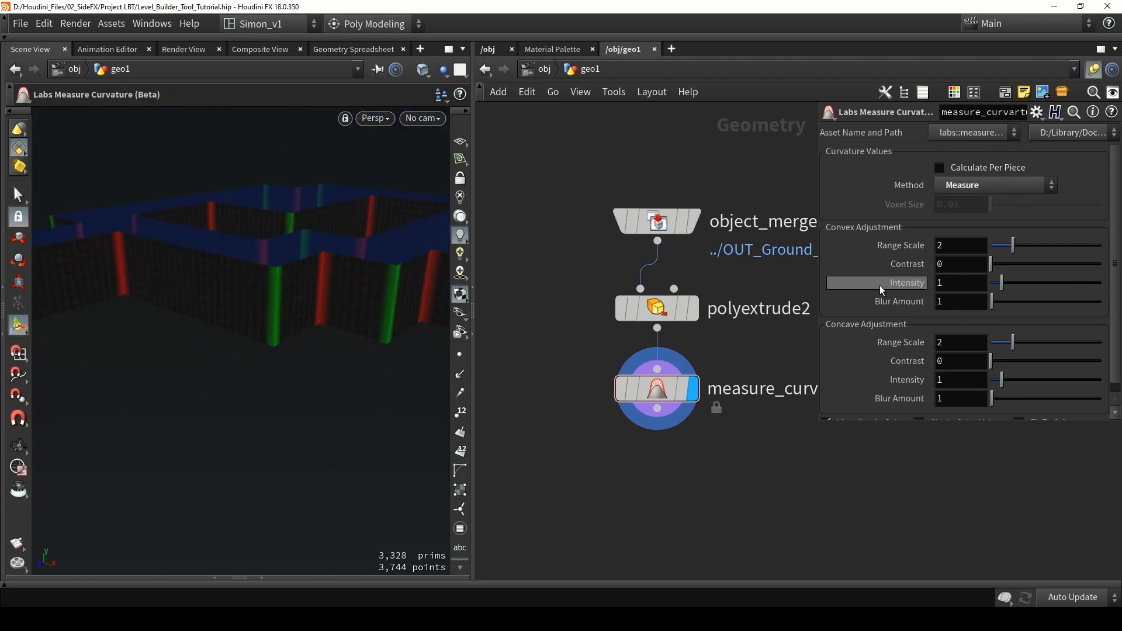
- Try higher convex Range Scale and Intensity values on the curvature node, undo both, and turn on Fit To 0-1
{"action": "scroll", "coordinate": [926, 234], "scroll_direction": "down", "scroll_amount": 1}
{"action": "left_click_drag", "start_coordinate": [1014, 237], "coordinate": [1105, 249]}
{"action": "key", "text": "ctrl+z"}
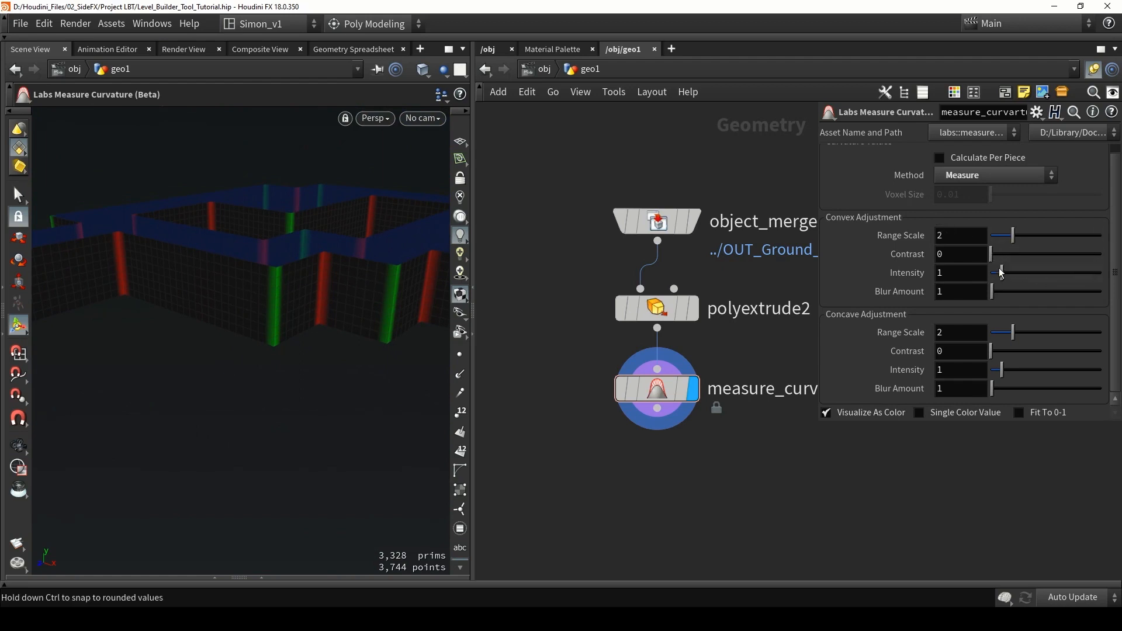
{"action": "left_click_drag", "start_coordinate": [1001, 273], "coordinate": [1095, 280]}
{"action": "key", "text": "ctrl+z"}
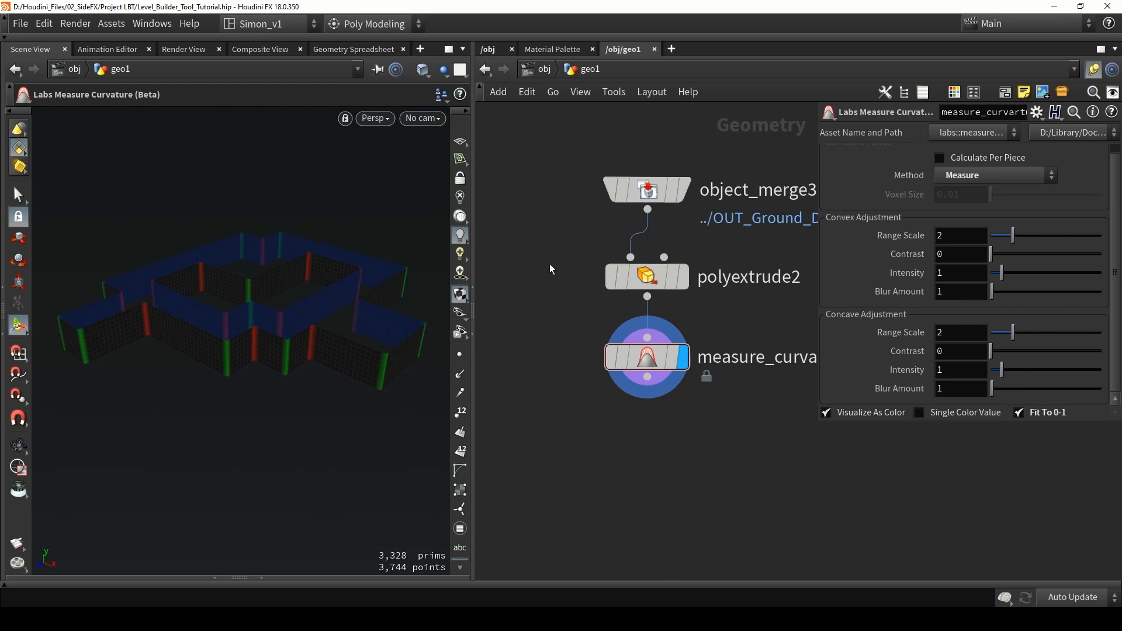
- Enable the Back Boundary Group output on polyextrude2, keeping the name extrudeBackSeam
{"action": "left_click", "coordinate": [647, 278]}
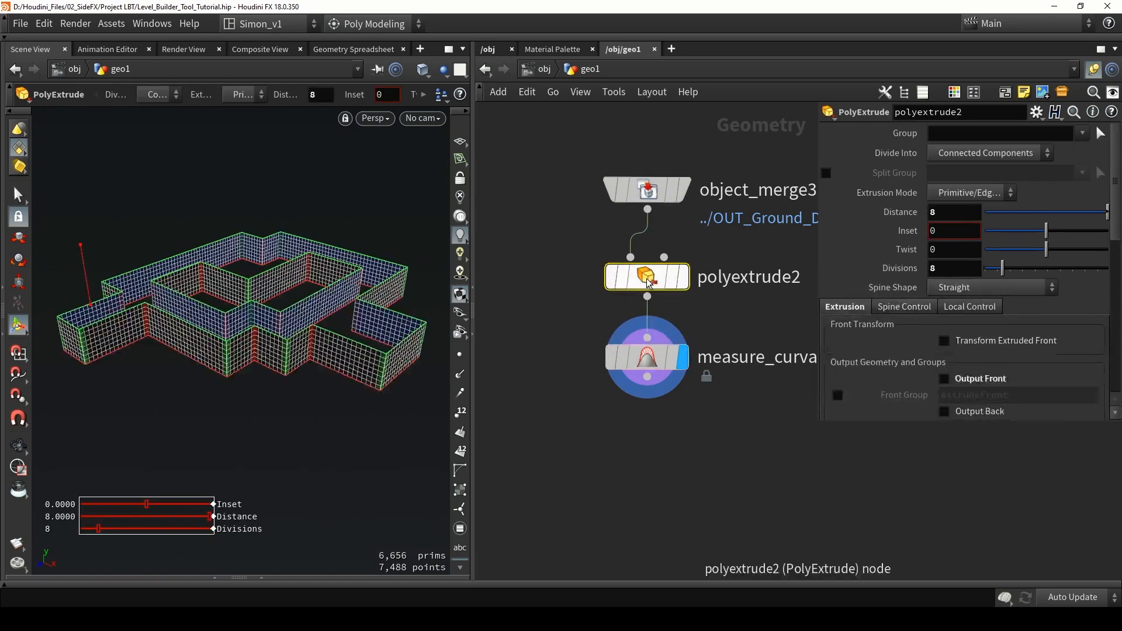
{"action": "scroll", "coordinate": [842, 374], "scroll_direction": "down", "scroll_amount": 3}
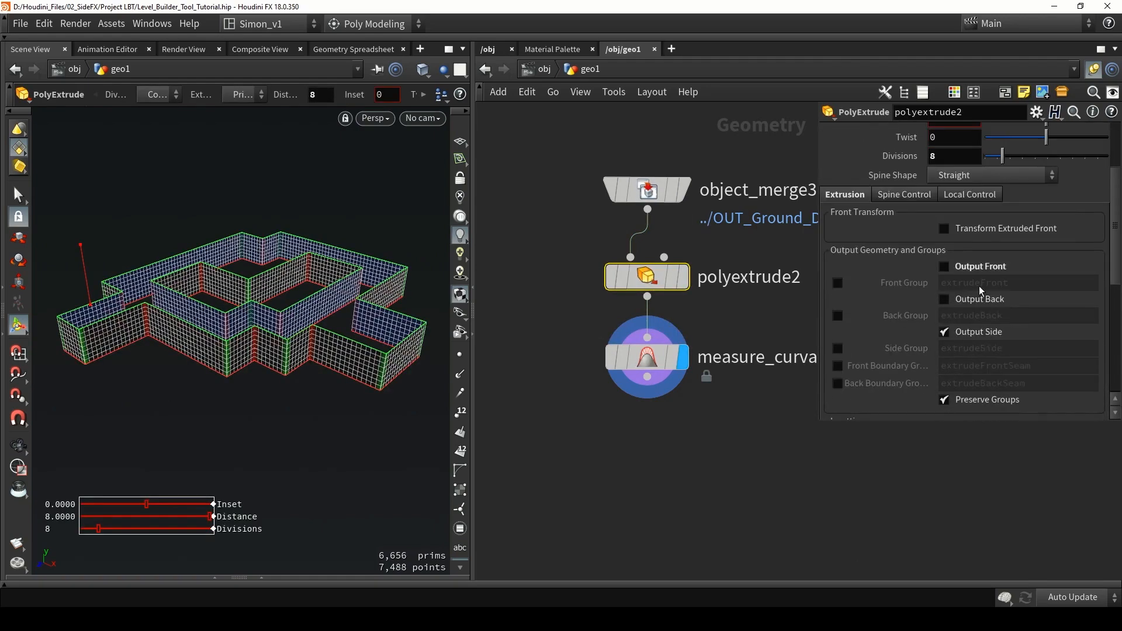
{"action": "left_click", "coordinate": [838, 384]}
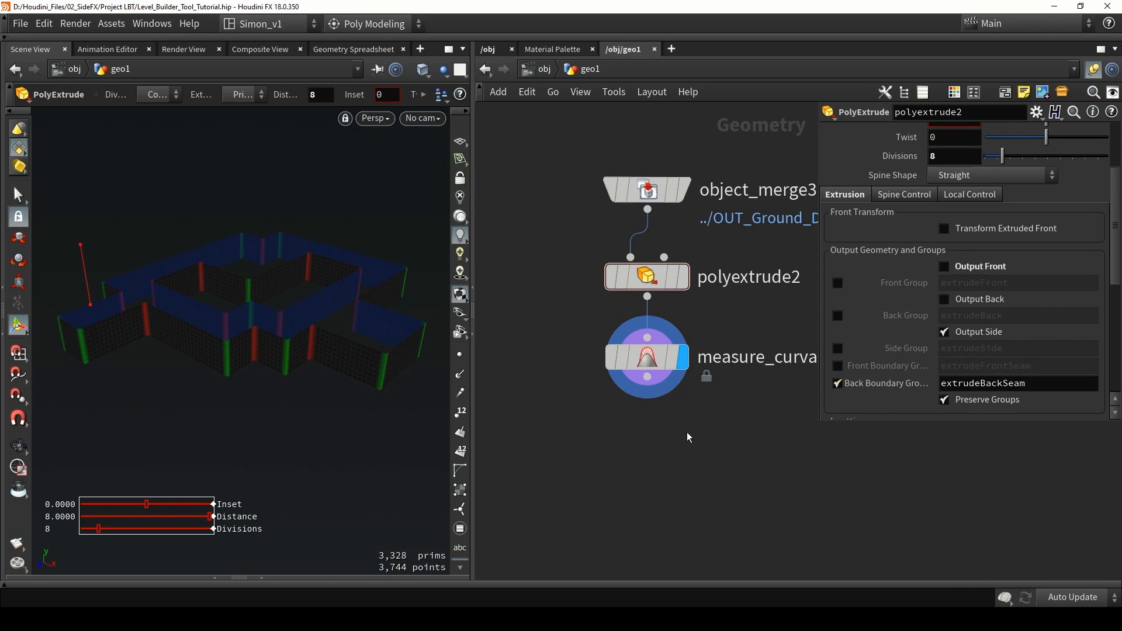
- Add a Blast node below the curvature node, wire it to that node's output and display it
{"action": "key", "text": "Tab"}
{"action": "type", "text": "blast"}
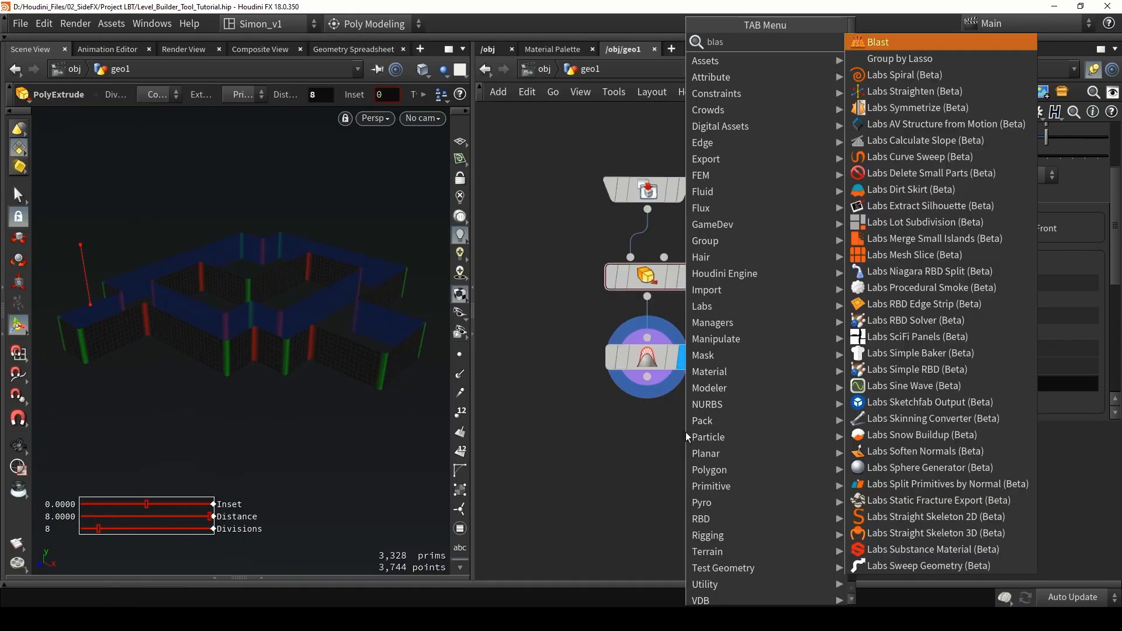
{"action": "left_click", "coordinate": [877, 43]}
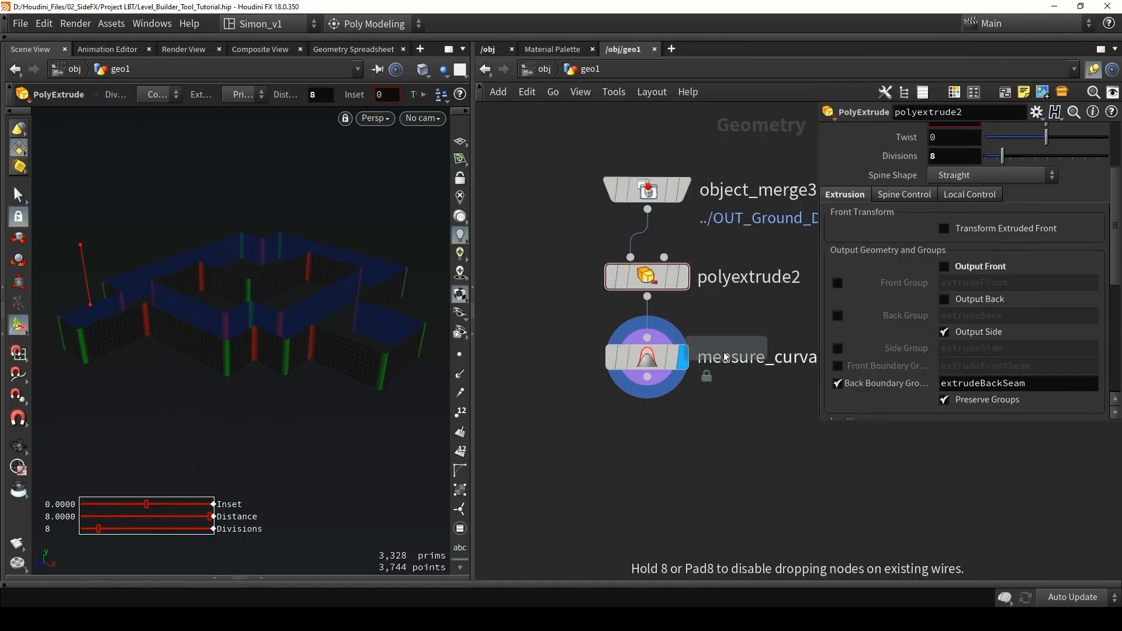
{"action": "left_click", "coordinate": [646, 439]}
{"action": "left_click_drag", "start_coordinate": [647, 377], "coordinate": [678, 443]}
{"action": "left_click", "coordinate": [680, 445]}
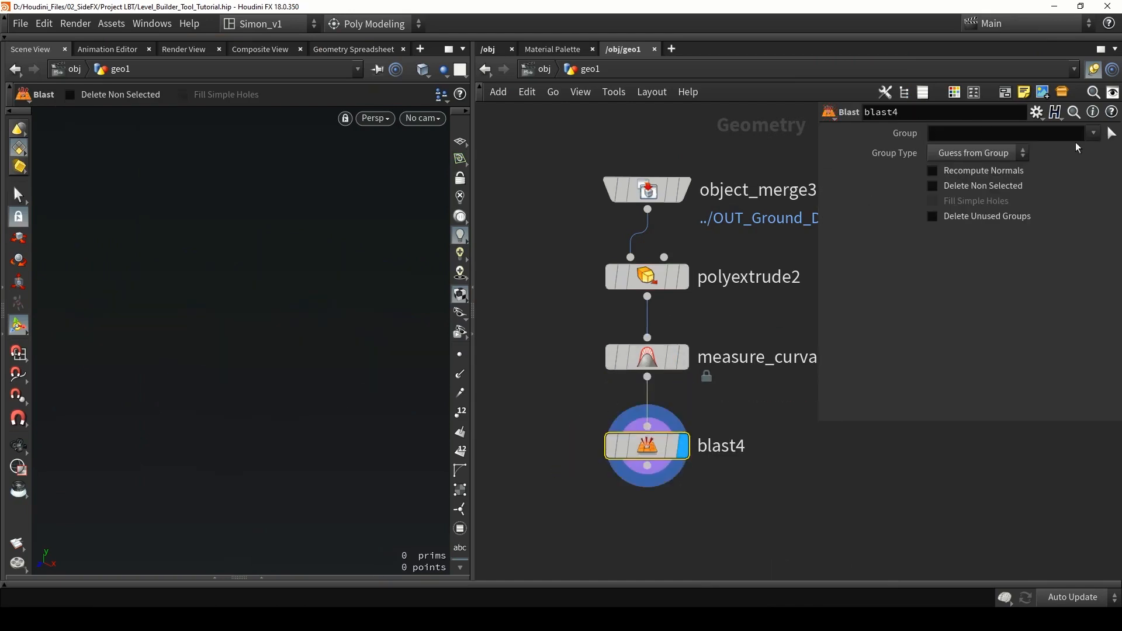
- Set blast4's Group to extrudeBackSeam and turn on Delete Non Selected
{"action": "left_click", "coordinate": [1093, 134]}
{"action": "left_click", "coordinate": [1072, 177]}
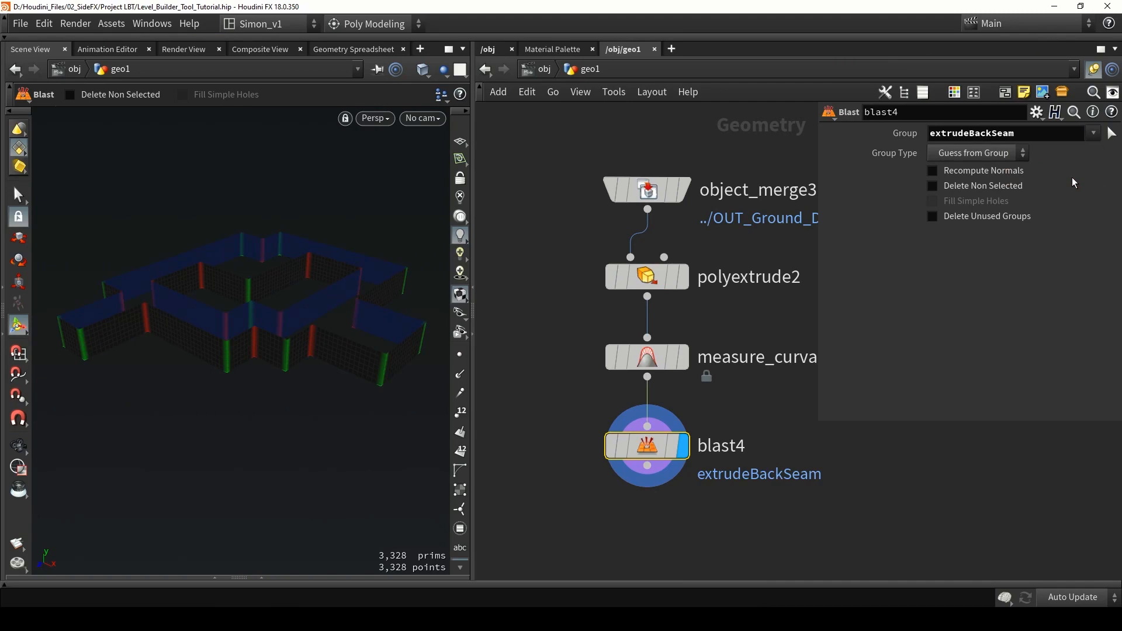
{"action": "left_click", "coordinate": [759, 405]}
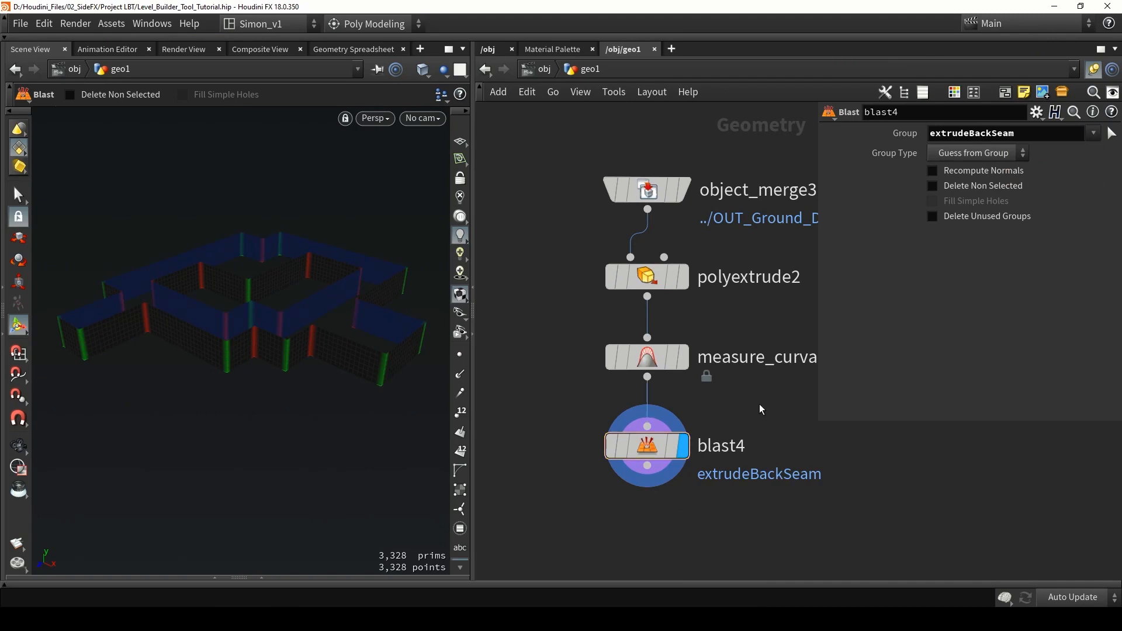
{"action": "left_click", "coordinate": [957, 186]}
- Examine the coloured back-seam points in the viewport, toggling wireframe shading and viewing them from several angles
{"action": "left_click_drag", "start_coordinate": [308, 318], "coordinate": [300, 344], "text": "alt"}
{"action": "key", "text": "w"}
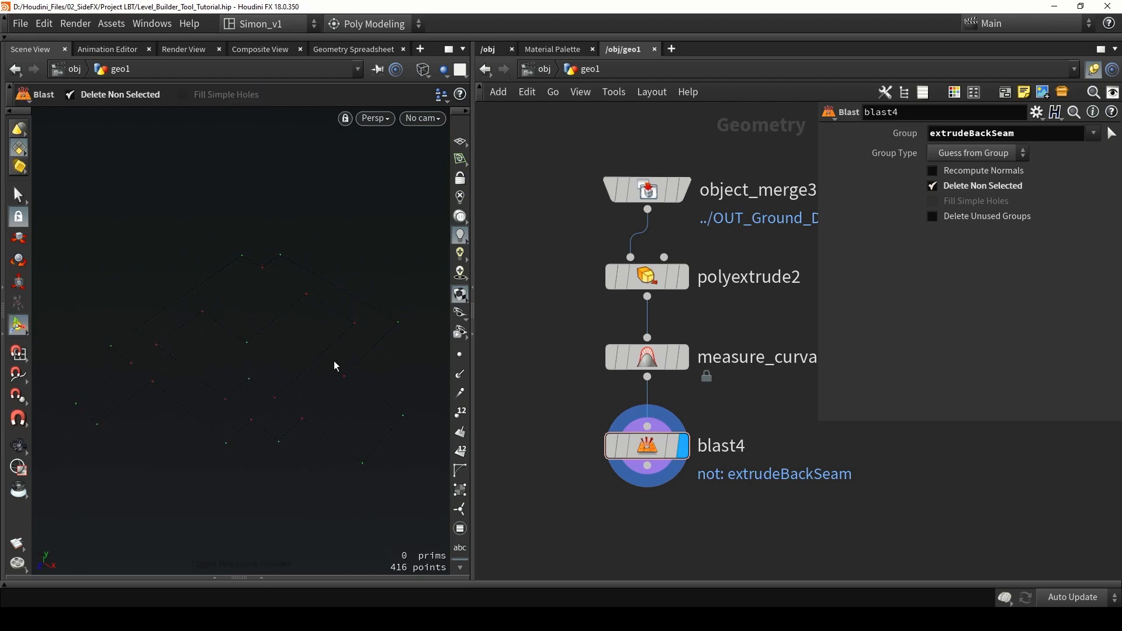
{"action": "middle_click_drag", "start_coordinate": [334, 360], "coordinate": [302, 305], "text": "alt"}
{"action": "key", "text": "w"}
{"action": "left_click_drag", "start_coordinate": [337, 305], "coordinate": [281, 347], "text": "alt"}
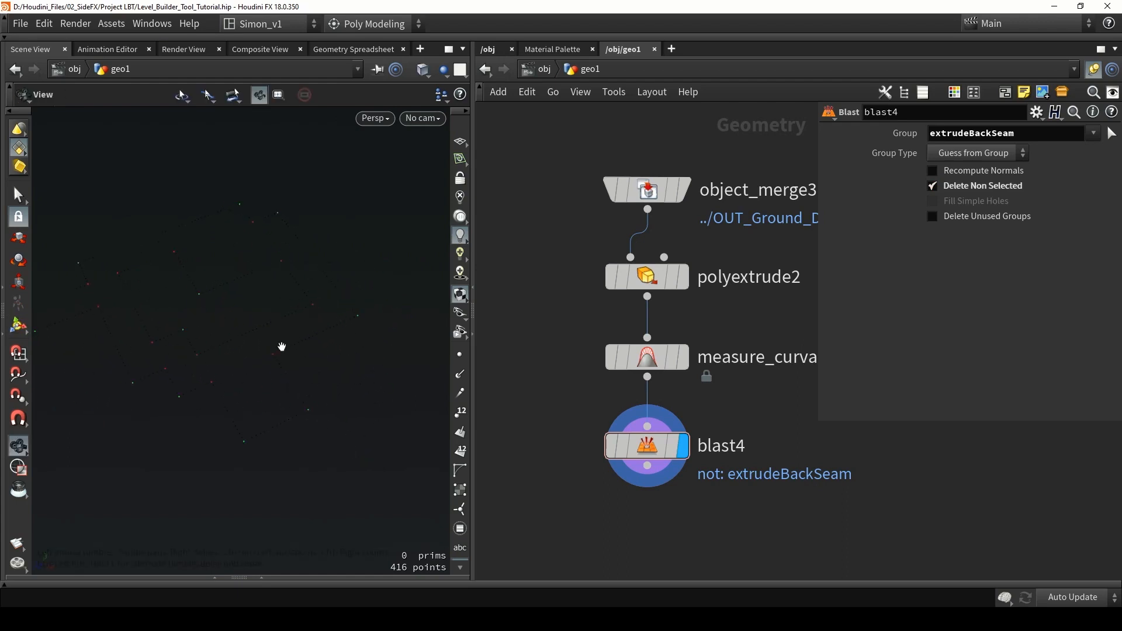
{"action": "middle_click_drag", "start_coordinate": [279, 349], "coordinate": [373, 262], "text": "alt"}
{"action": "mouse_move", "coordinate": [373, 262]}
{"action": "left_mouse_down", "text": "alt"}
{"action": "mouse_move", "coordinate": [178, 313]}
{"action": "mouse_move", "coordinate": [197, 300]}
{"action": "left_mouse_up", "text": "alt"}
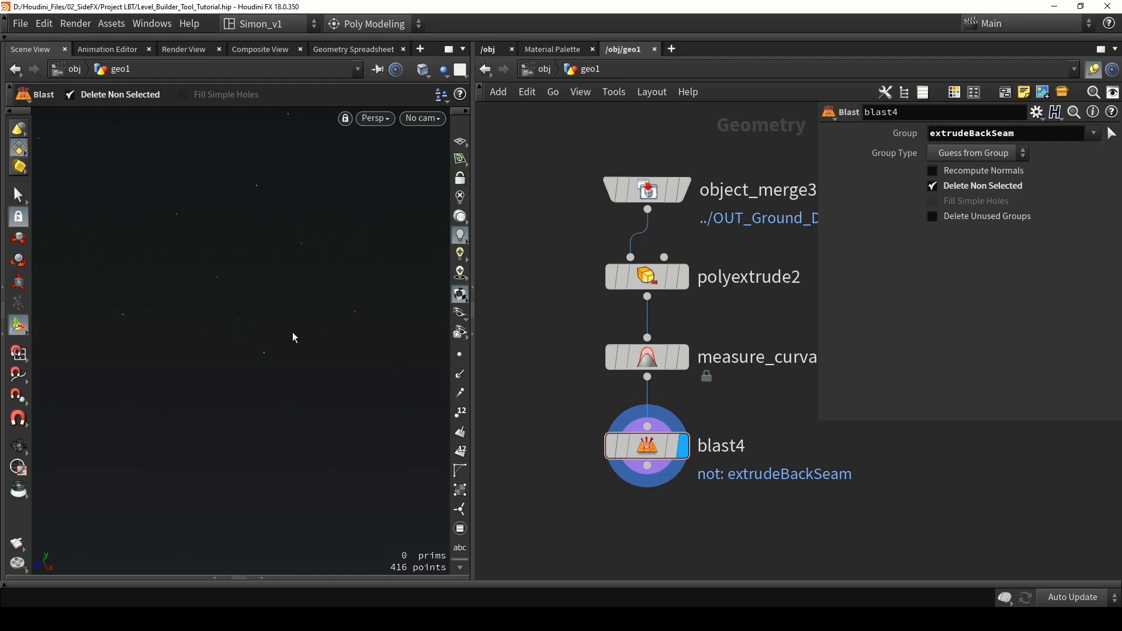
{"action": "left_click_drag", "start_coordinate": [257, 385], "coordinate": [265, 370], "text": "alt"}
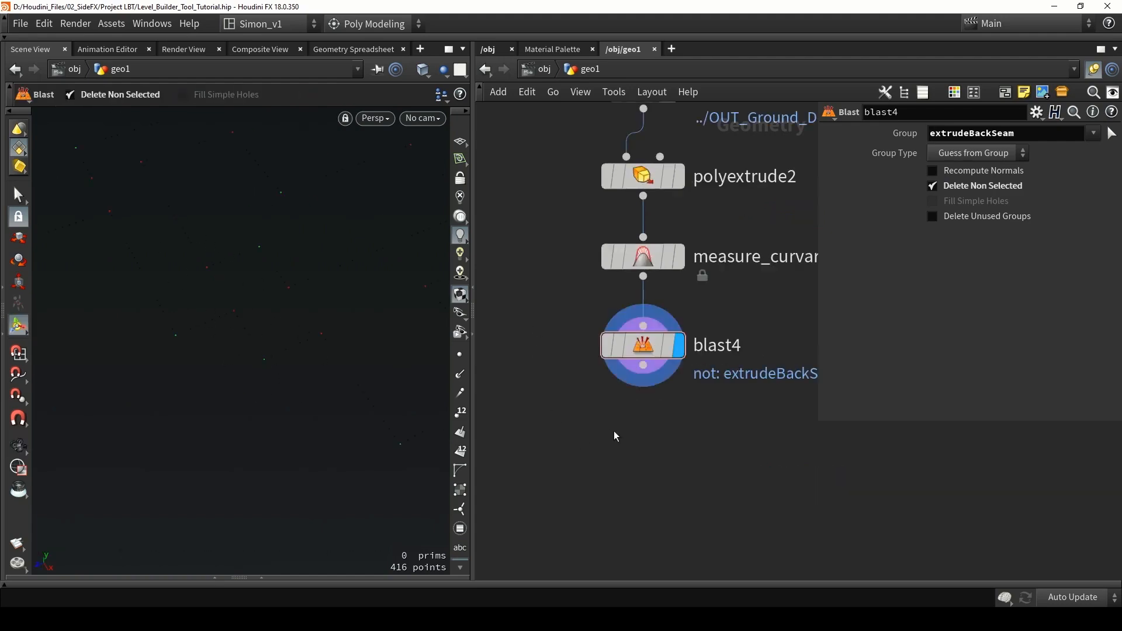
- Add a second Blast node below blast4, wired to its output and displayed
{"action": "key", "text": "Tab"}
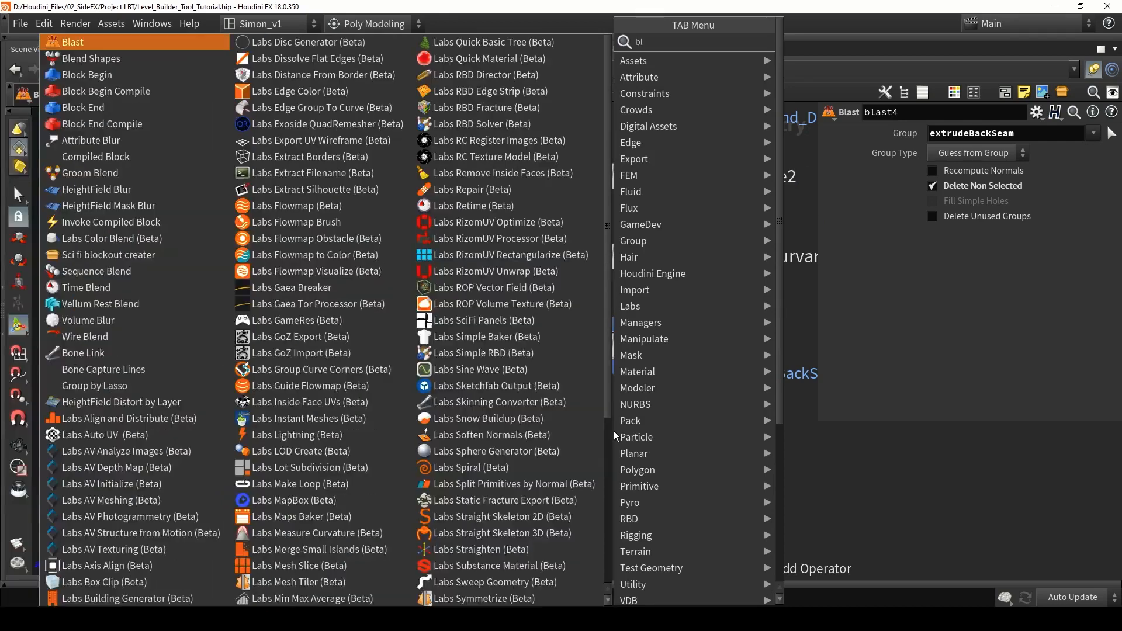
{"action": "type", "text": "blast"}
{"action": "key", "text": "Return"}
{"action": "left_click", "coordinate": [650, 451]}
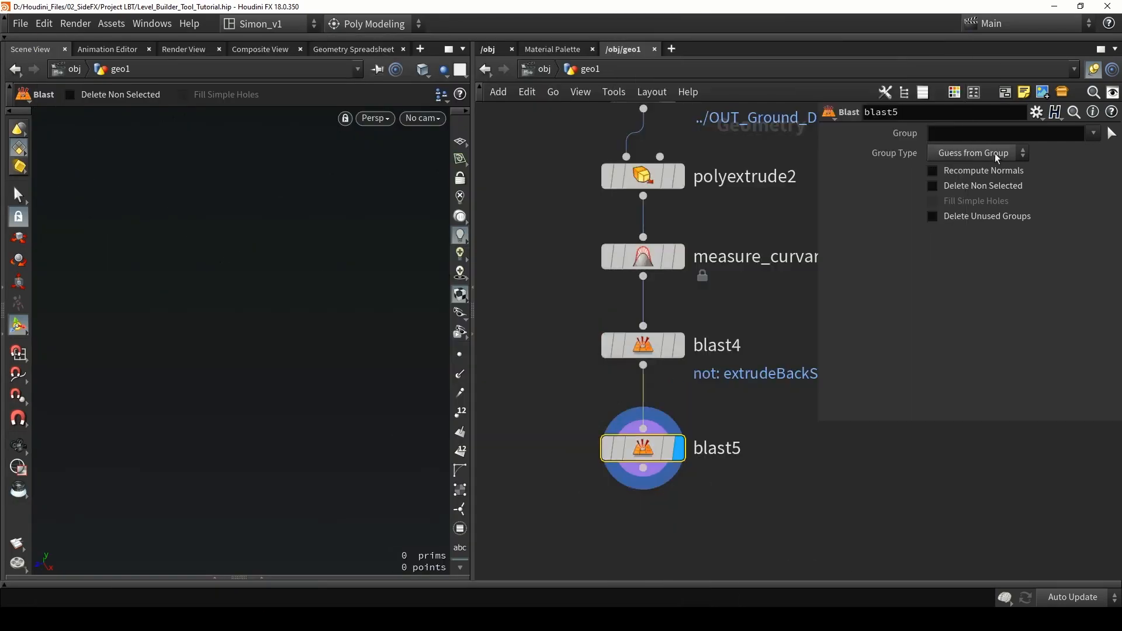
{"action": "left_click", "coordinate": [975, 139]}
{"action": "type", "text": "@Cd.r>0.9"}
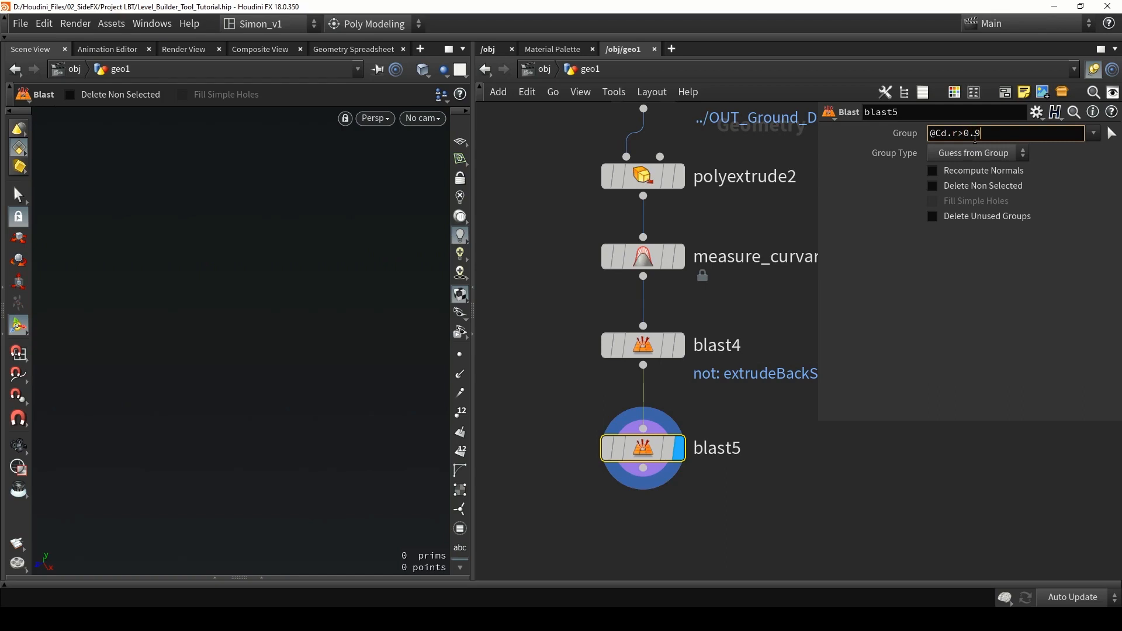
{"action": "key", "text": "Return"}
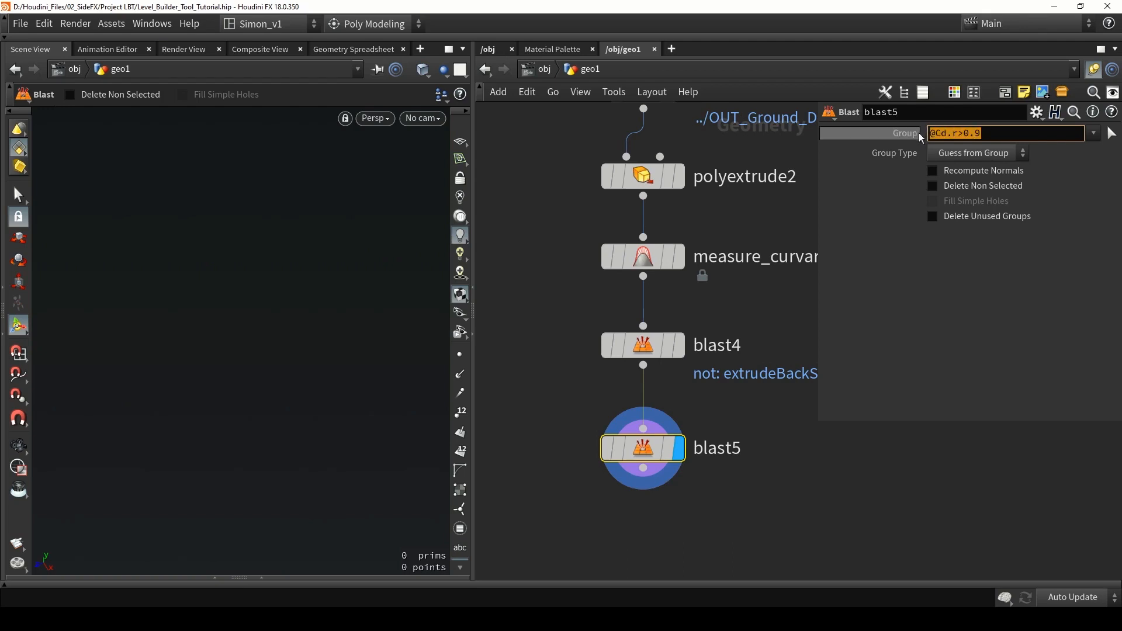
- Set blast5's Group Type to Points, check the points in the viewport, and turn on Delete Non Selected
{"action": "left_click", "coordinate": [992, 160]}
{"action": "left_click", "coordinate": [956, 218]}
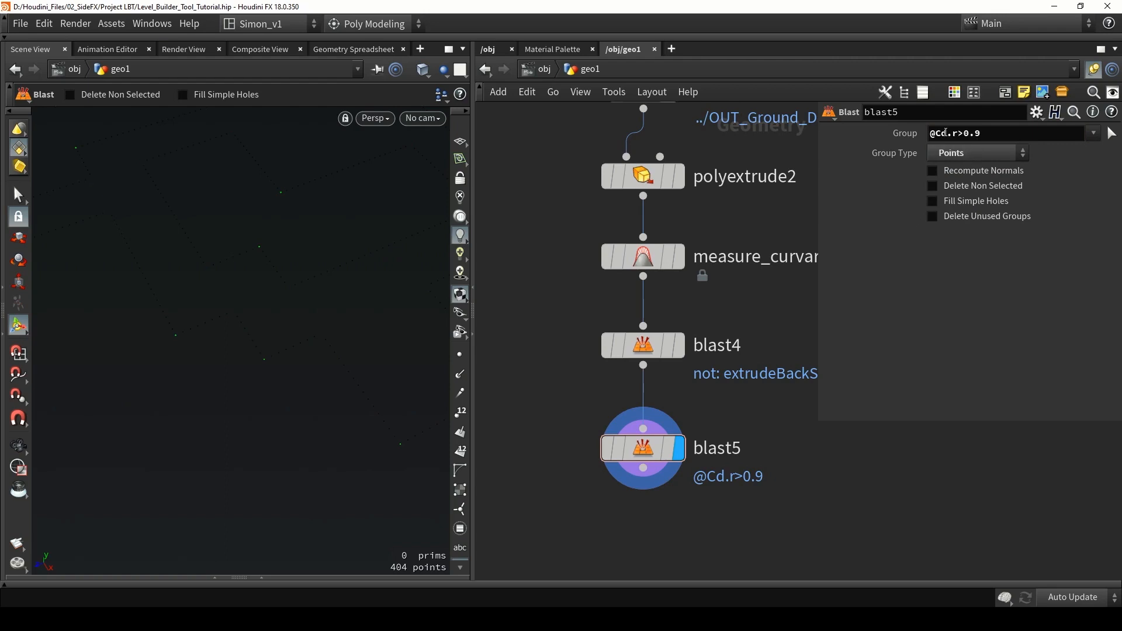
{"action": "key", "text": "Escape"}
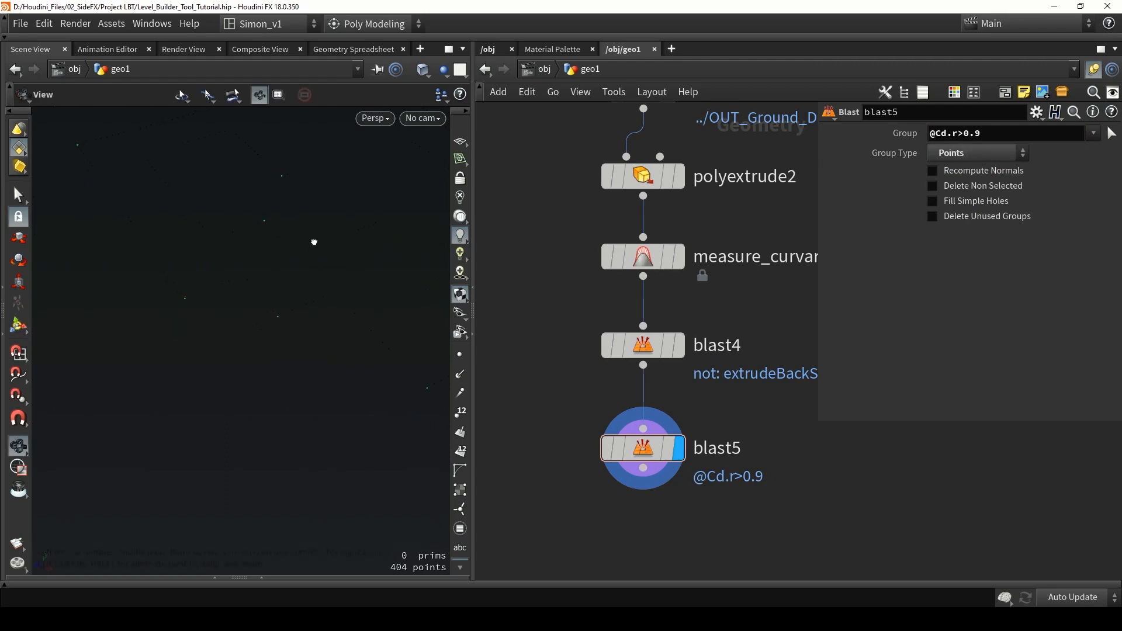
{"action": "key", "text": "Return"}
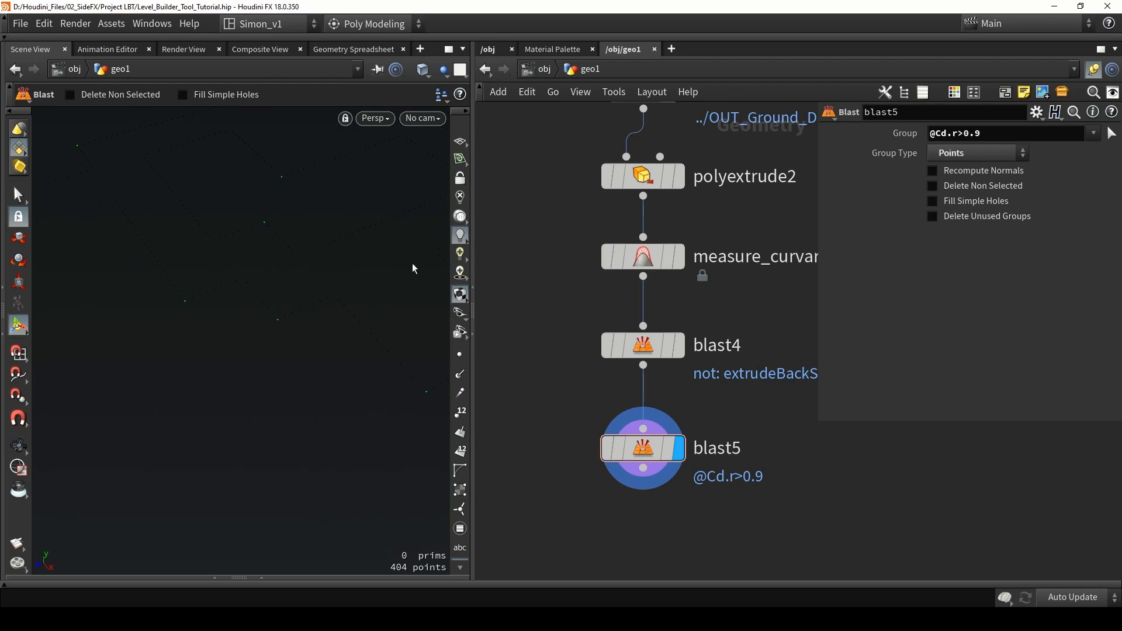
{"action": "left_click", "coordinate": [949, 189]}
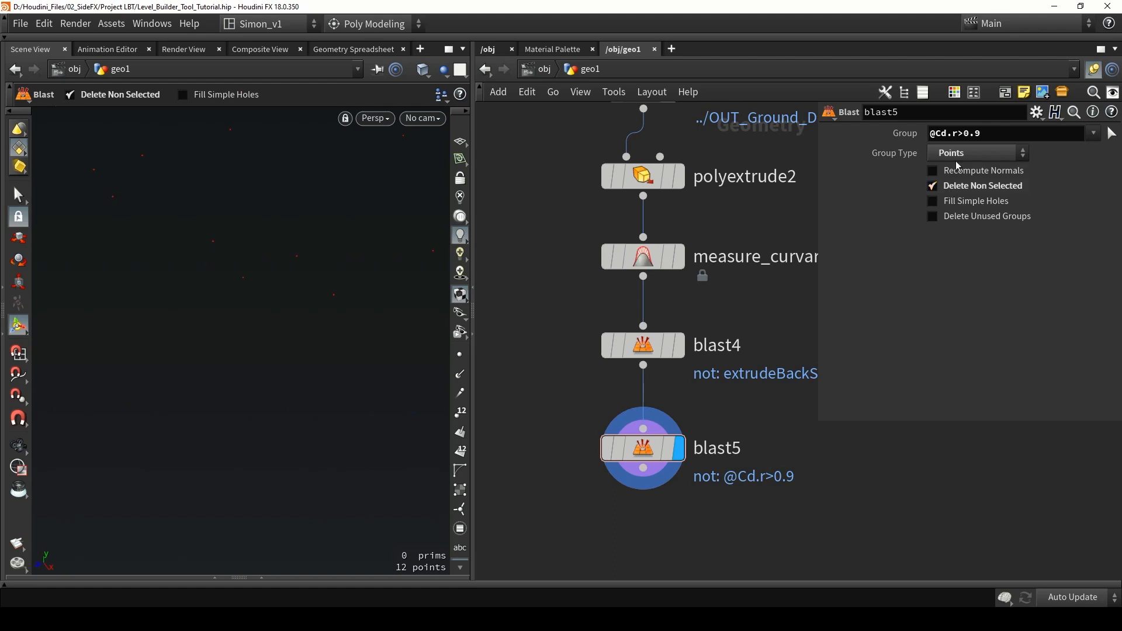
{"action": "left_click", "coordinate": [961, 133]}
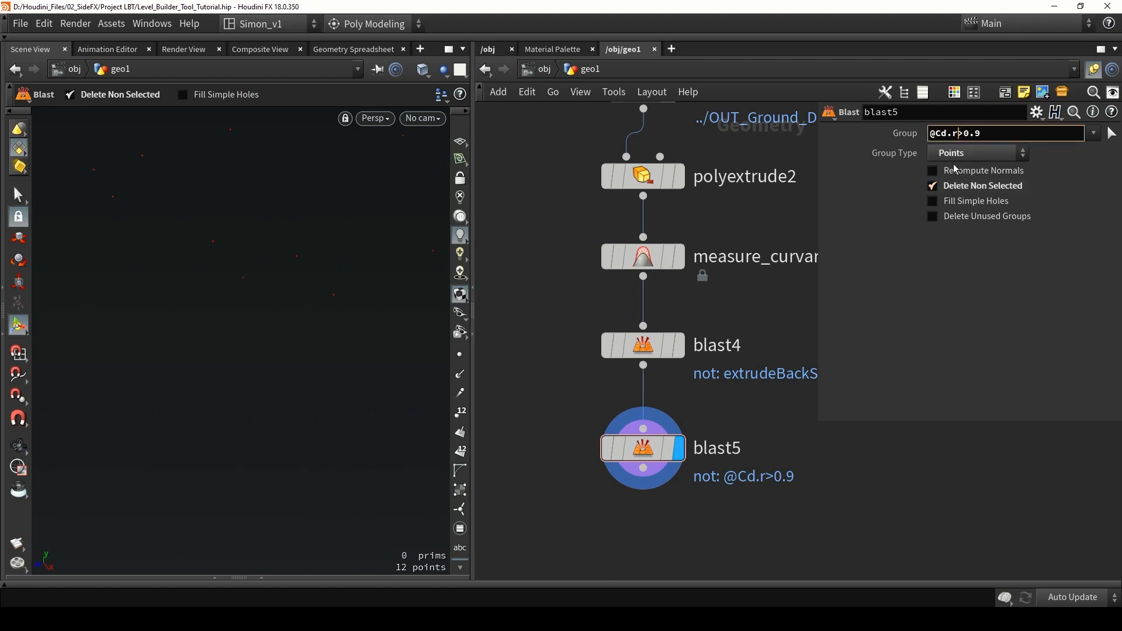
{"action": "key", "text": "BackSpace"}
{"action": "type", "text": "g"}
{"action": "key", "text": "Return"}
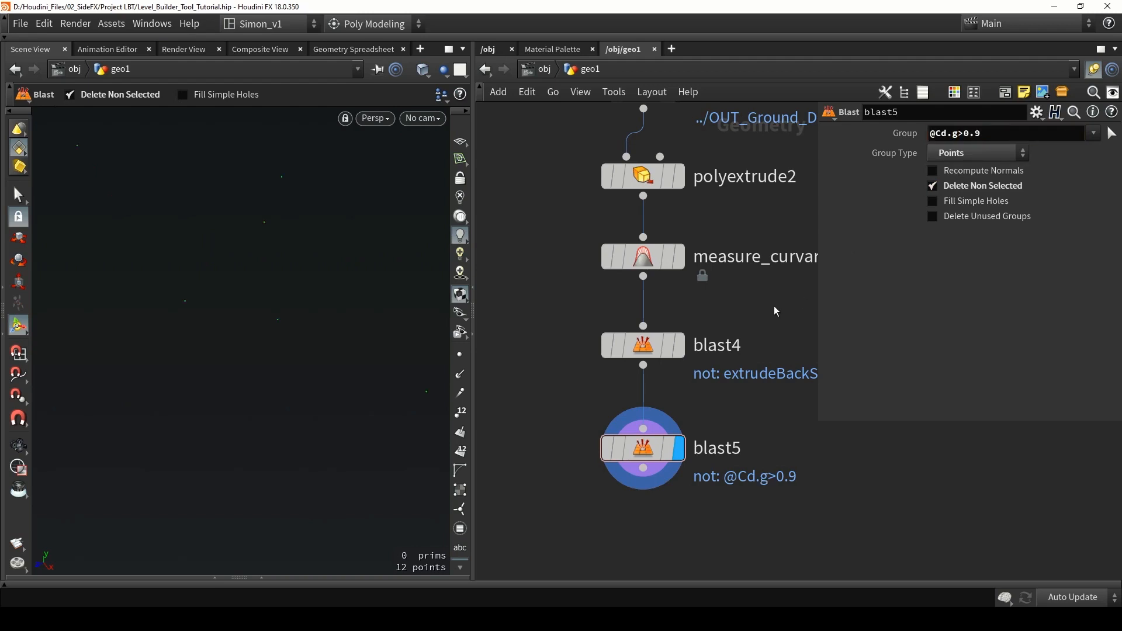
- Add a Null node below blast5 and wire it to the blast's output
{"action": "key", "text": "Tab"}
{"action": "type", "text": "nu"}
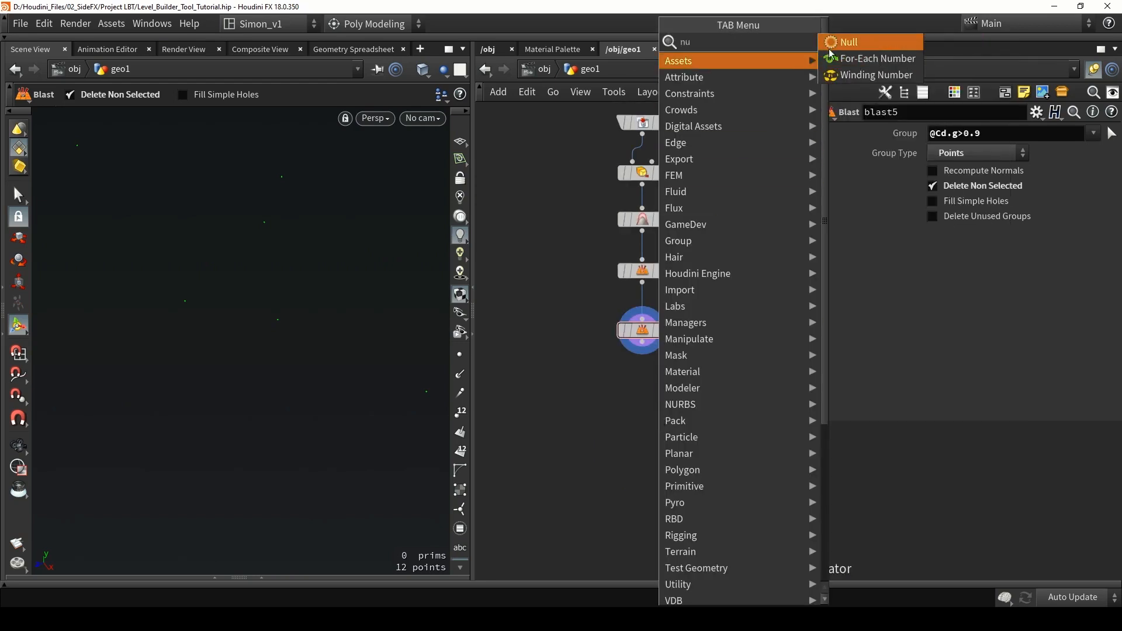
{"action": "key", "text": "Return"}
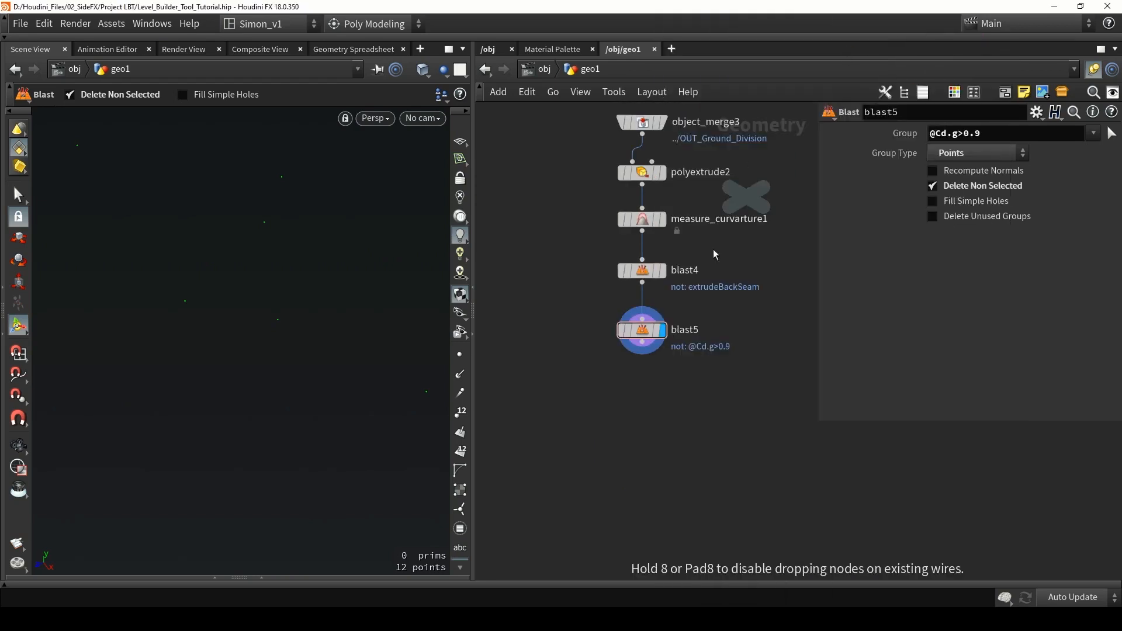
{"action": "left_click", "coordinate": [649, 398]}
{"action": "left_click", "coordinate": [641, 340]}
{"action": "scroll", "coordinate": [651, 353], "scroll_direction": "up", "scroll_amount": 2}
{"action": "left_click", "coordinate": [649, 409]}
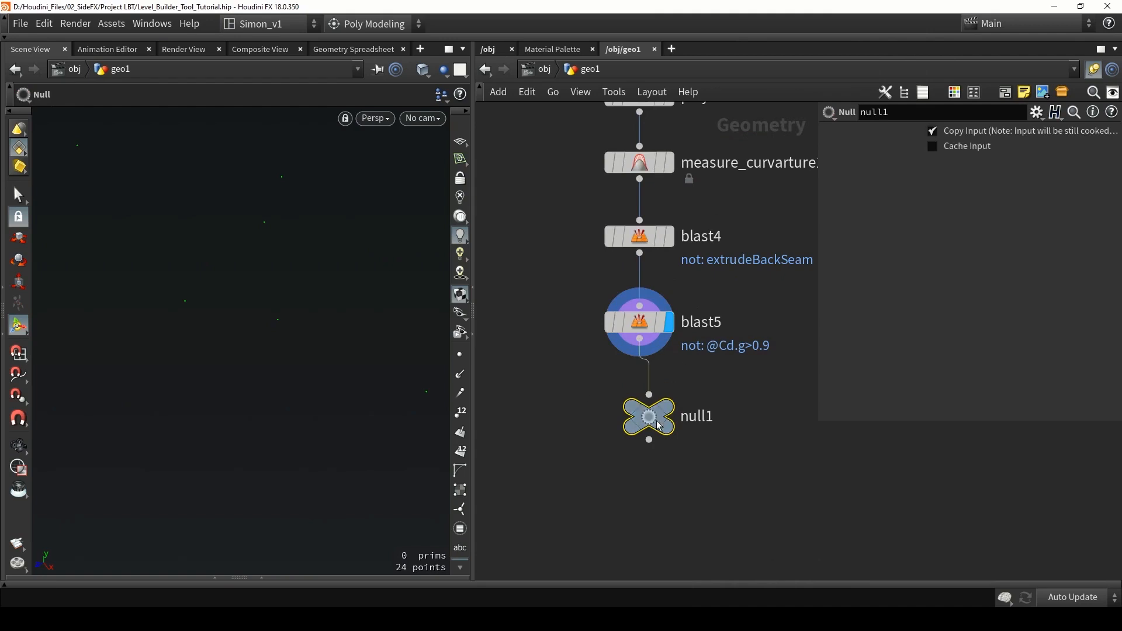
- Rename the Null node below blast5 as OUT_CornerPoints
{"action": "double_click", "coordinate": [692, 412]}
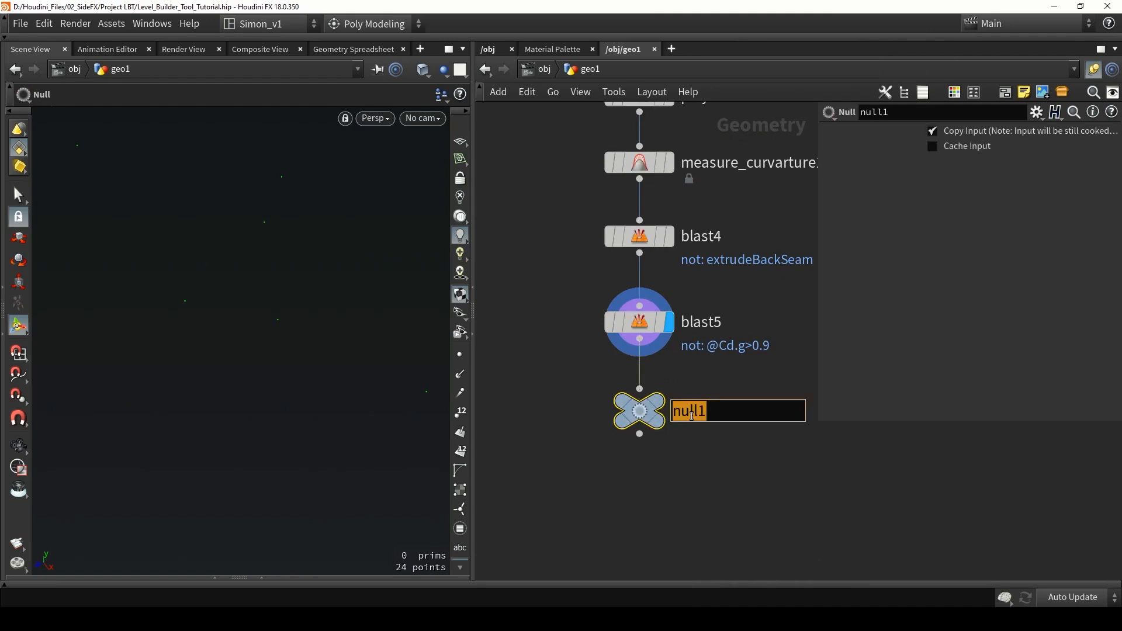
{"action": "type", "text": "OUT_"}
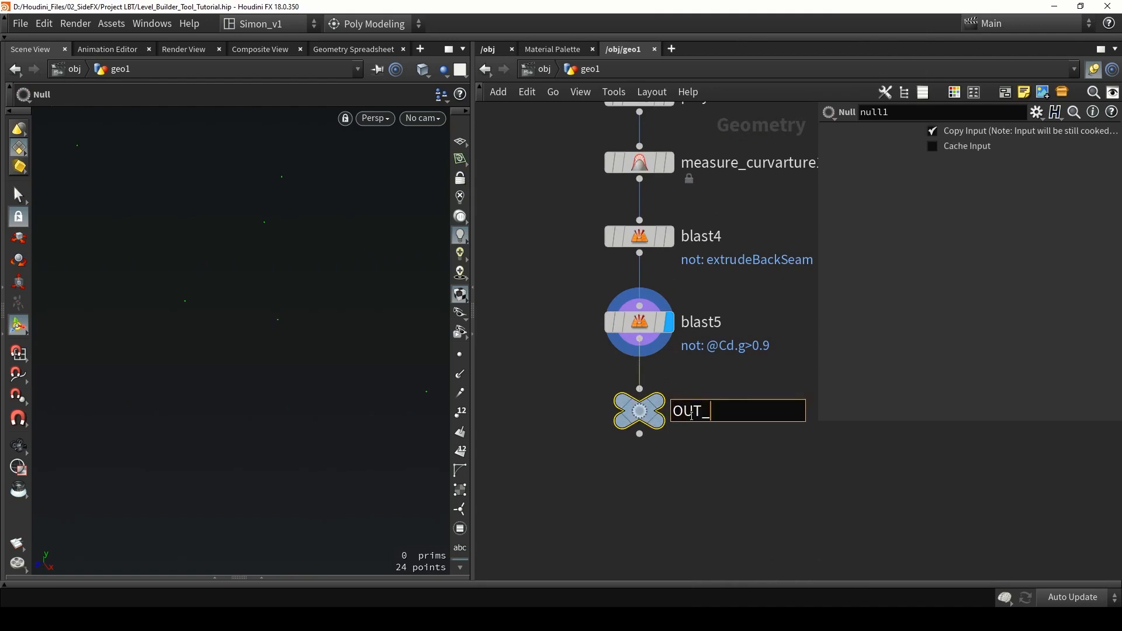
{"action": "type", "text": "CornerPoints"}
{"action": "key", "text": "Return"}
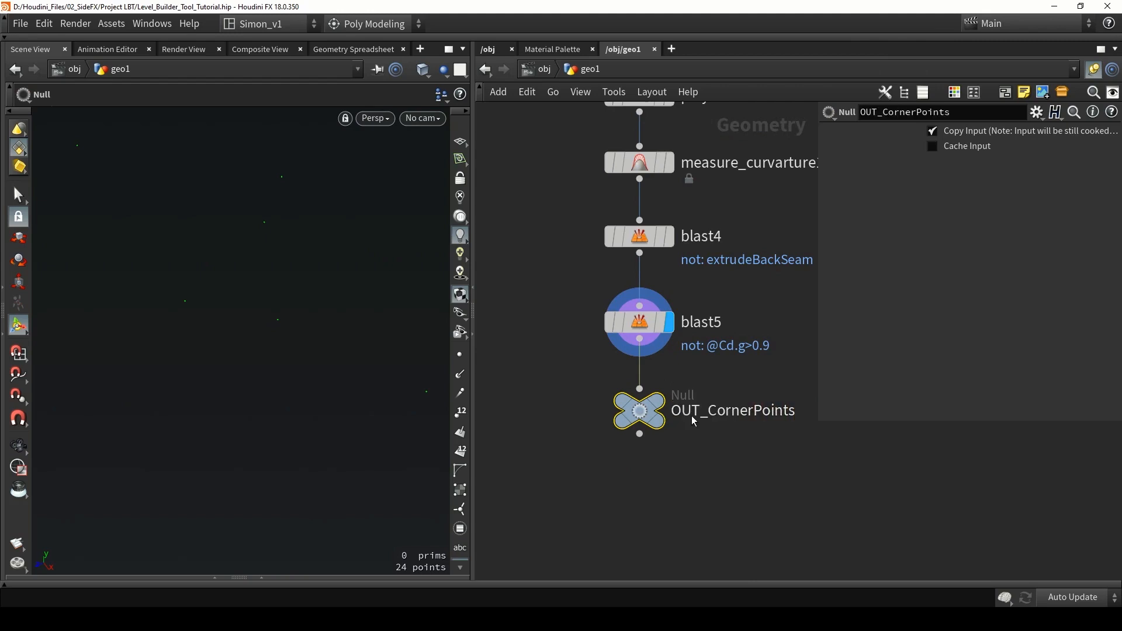
- Add a Normal node beside blast5, wire it to the output of measure_curvarture1, and display it
{"action": "scroll", "coordinate": [694, 417], "scroll_direction": "down", "scroll_amount": 2}
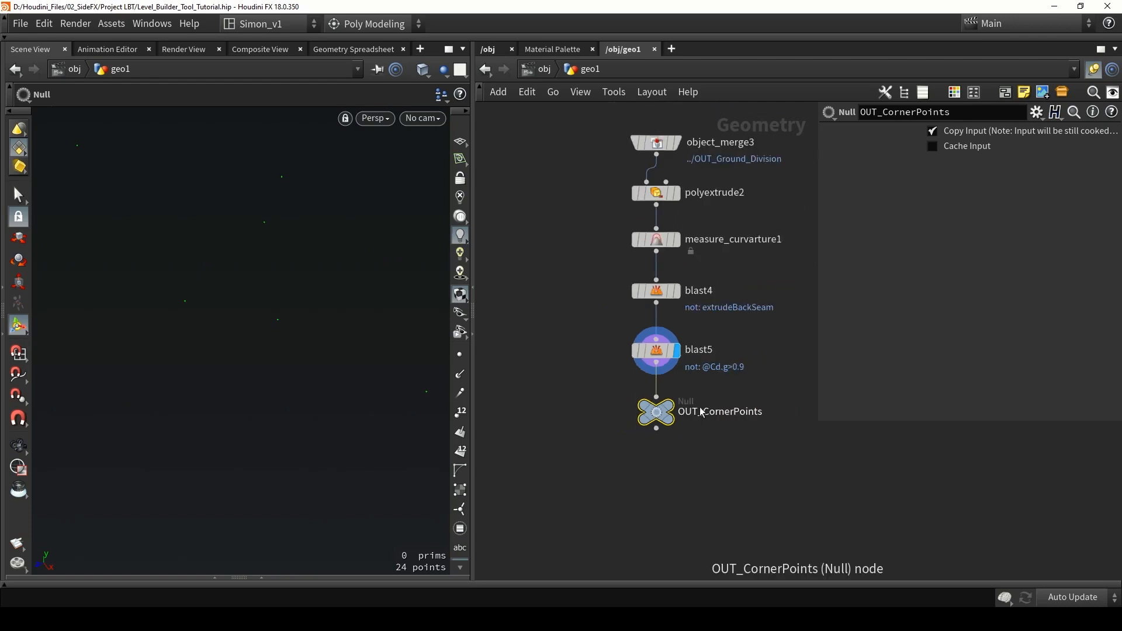
{"action": "scroll", "coordinate": [702, 407], "scroll_direction": "down", "scroll_amount": 5}
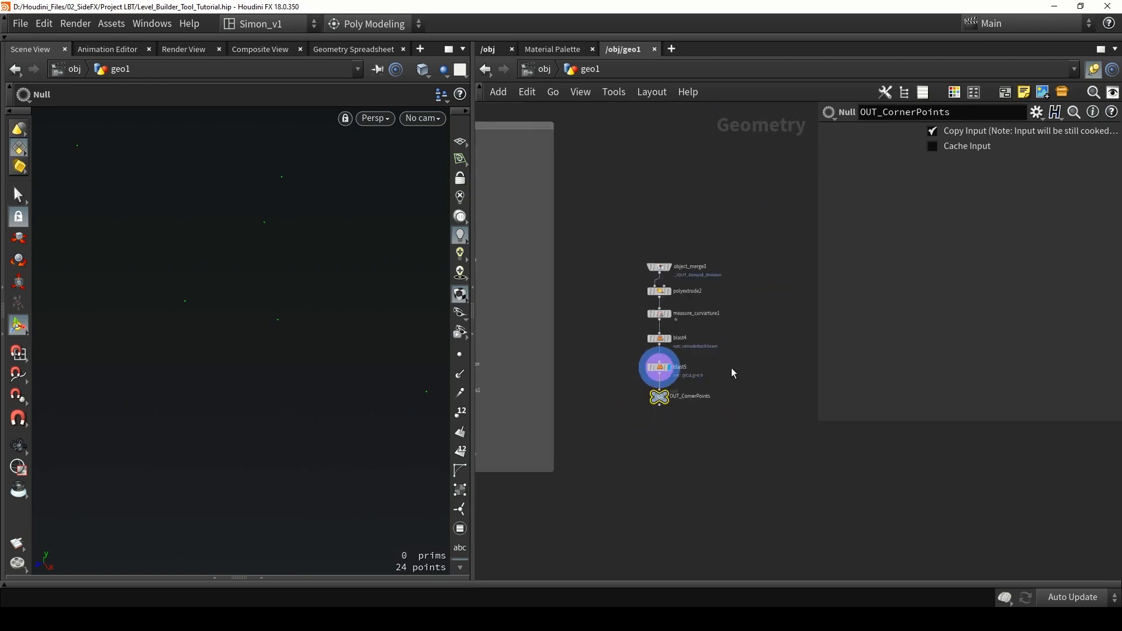
{"action": "scroll", "coordinate": [696, 349], "scroll_direction": "up", "scroll_amount": 4}
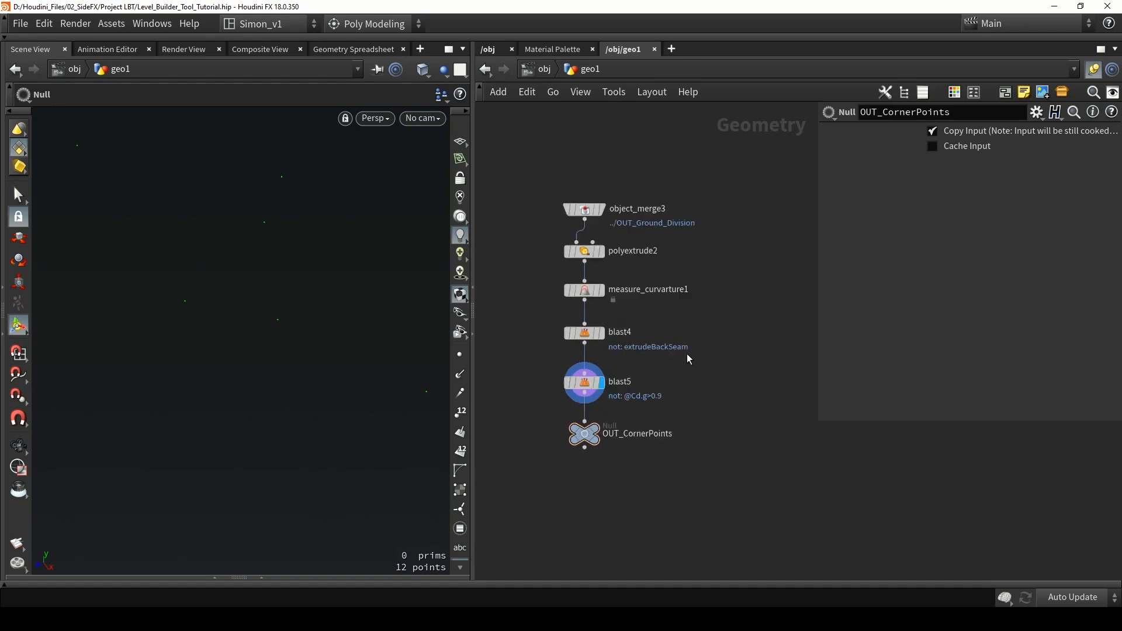
{"action": "key", "text": "Tab"}
{"action": "type", "text": "no"}
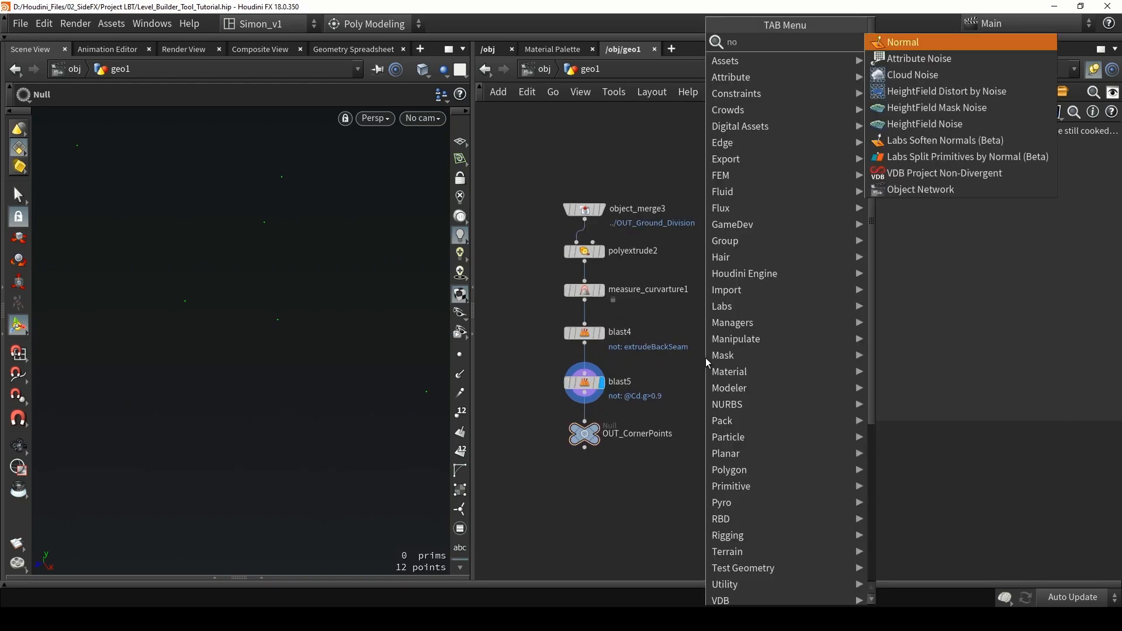
{"action": "left_click", "coordinate": [888, 43]}
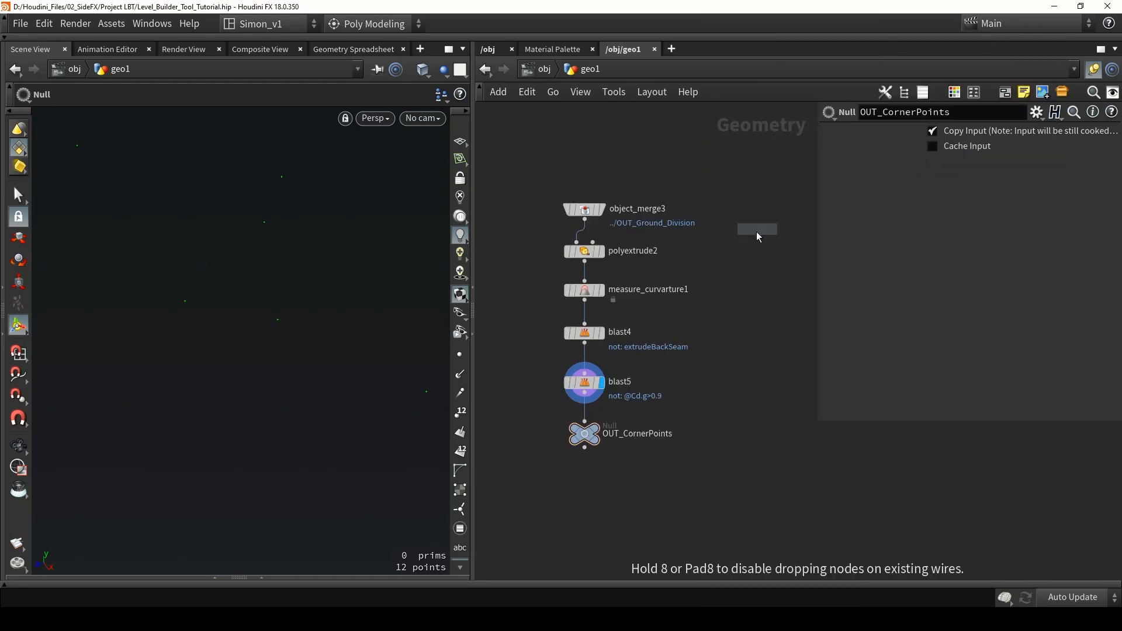
{"action": "left_click", "coordinate": [703, 379]}
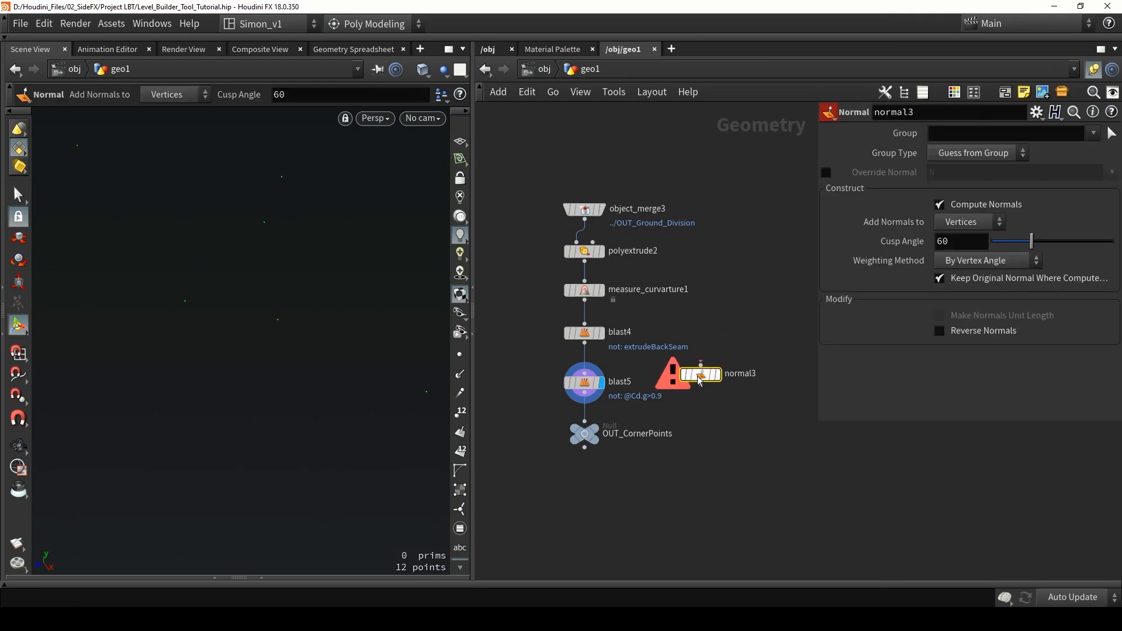
{"action": "left_click_drag", "start_coordinate": [584, 300], "coordinate": [700, 365]}
{"action": "left_click", "coordinate": [717, 376]}
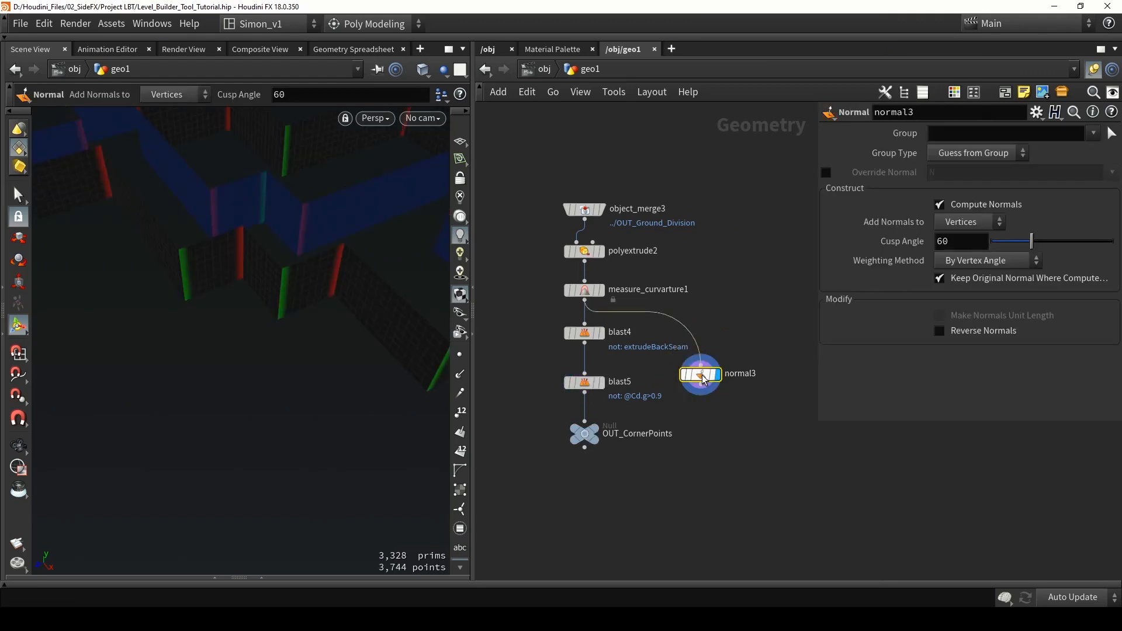
- Set the Normal node to add normals to Points and display the point normals on the walls in the viewport
{"action": "left_click", "coordinate": [942, 223]}
{"action": "left_click", "coordinate": [951, 240]}
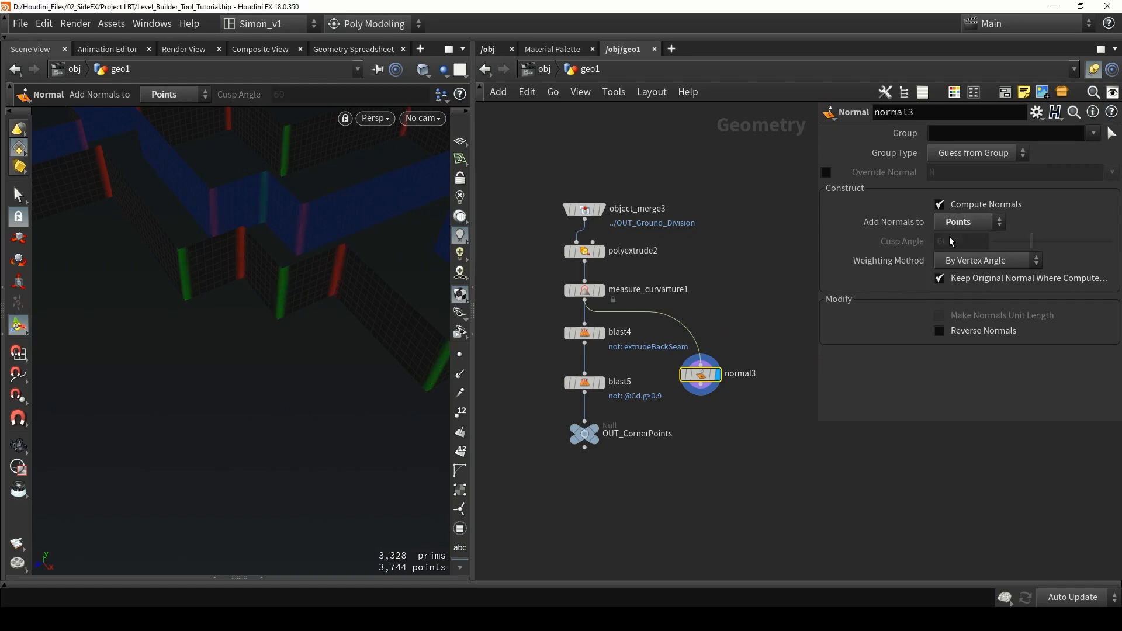
{"action": "left_click", "coordinate": [460, 374]}
{"action": "key", "text": "Escape"}
{"action": "left_click_drag", "start_coordinate": [431, 350], "coordinate": [348, 306]}
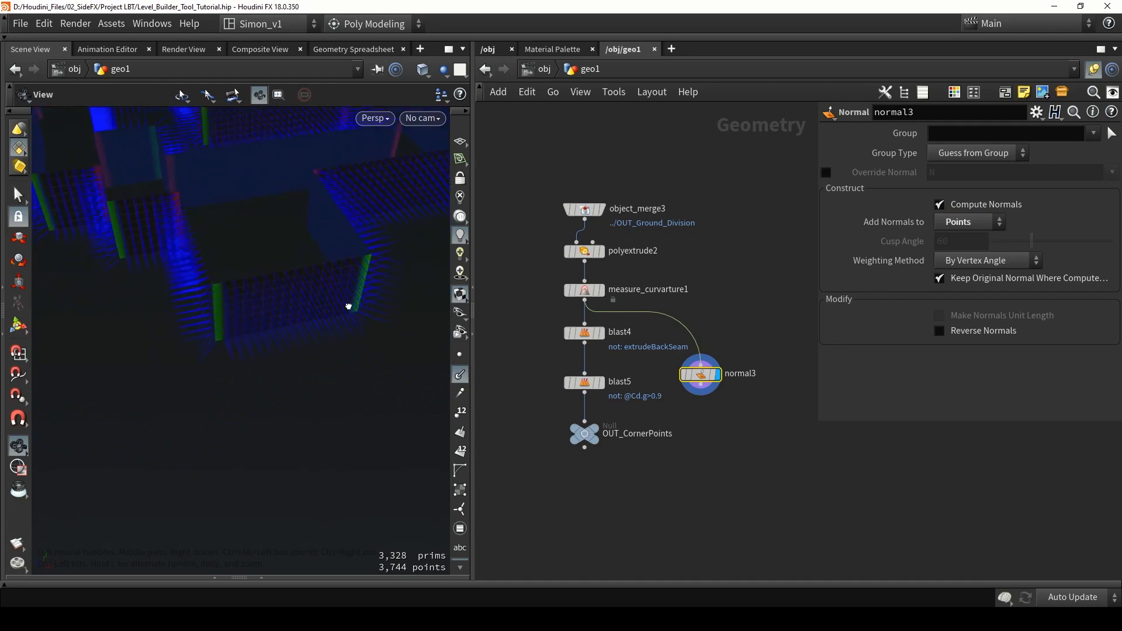
{"action": "key", "text": "Return"}
- Add a Null node wired below normal3 and rename it OUT_Normal_Direction
{"action": "key", "text": "Tab"}
{"action": "type", "text": "nul"}
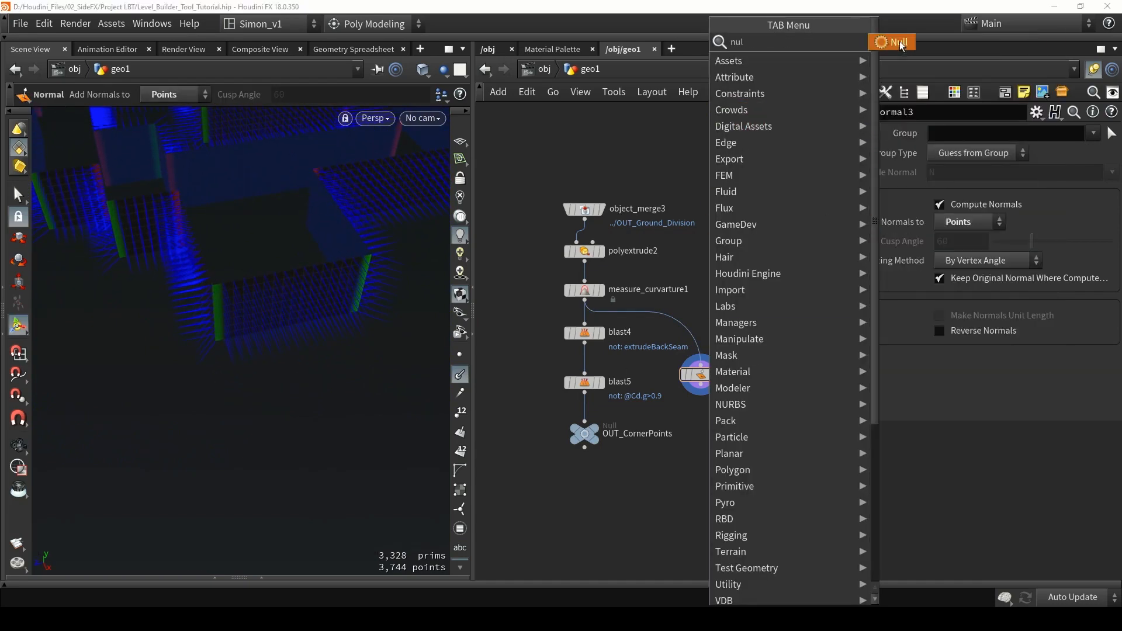
{"action": "key", "text": "Return"}
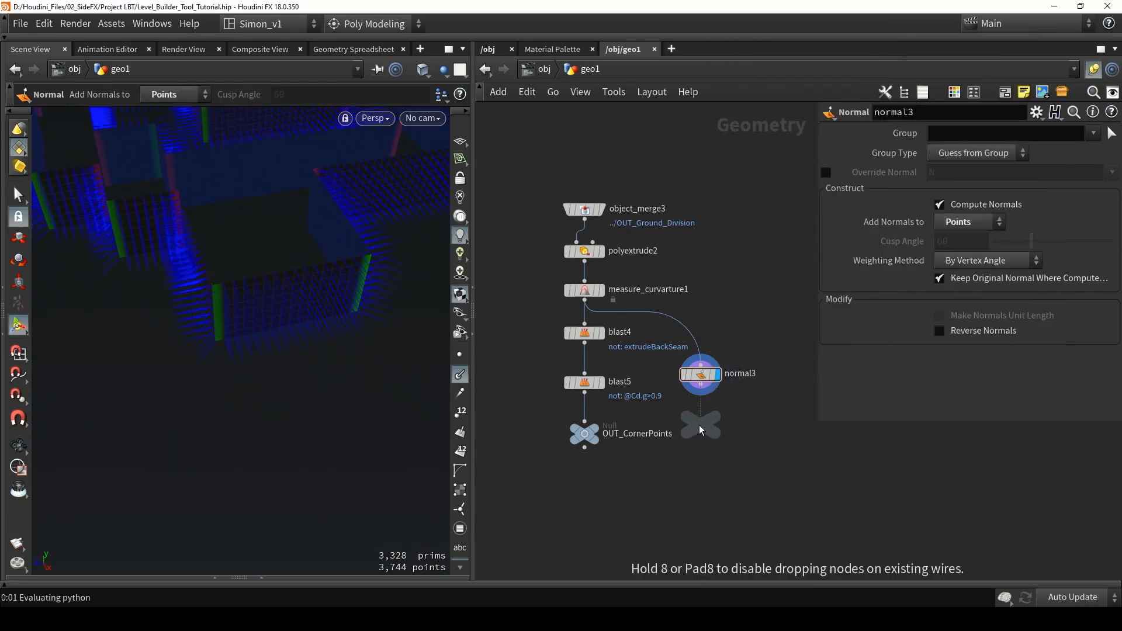
{"action": "left_click", "coordinate": [699, 425]}
{"action": "scroll", "coordinate": [699, 412], "scroll_direction": "up", "scroll_amount": 2}
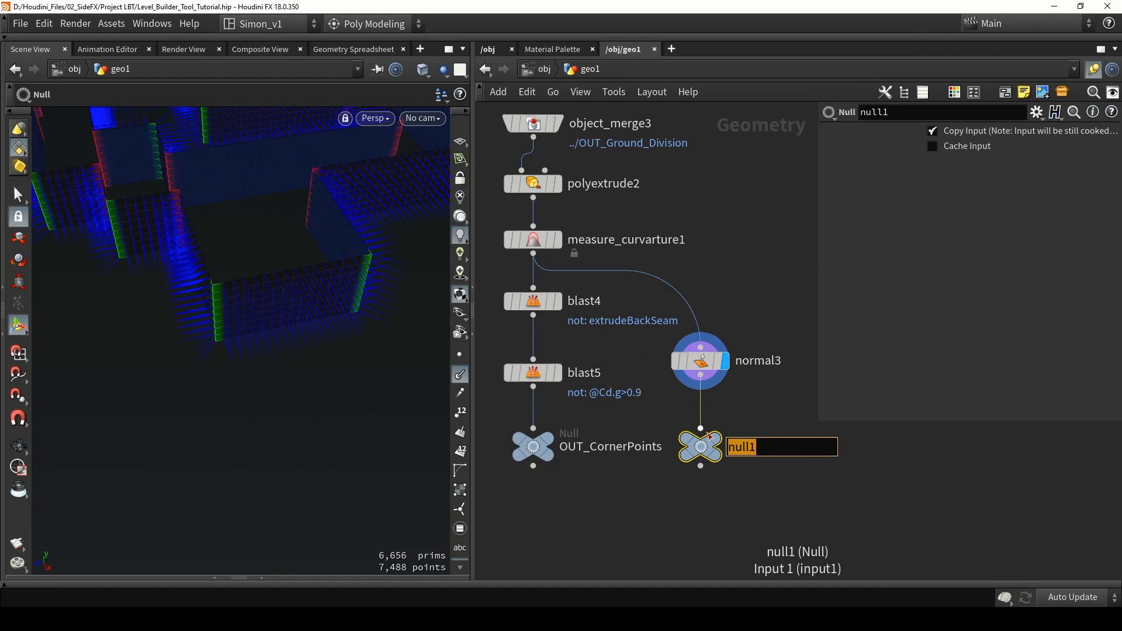
{"action": "type", "text": "OUT_Normal_"}
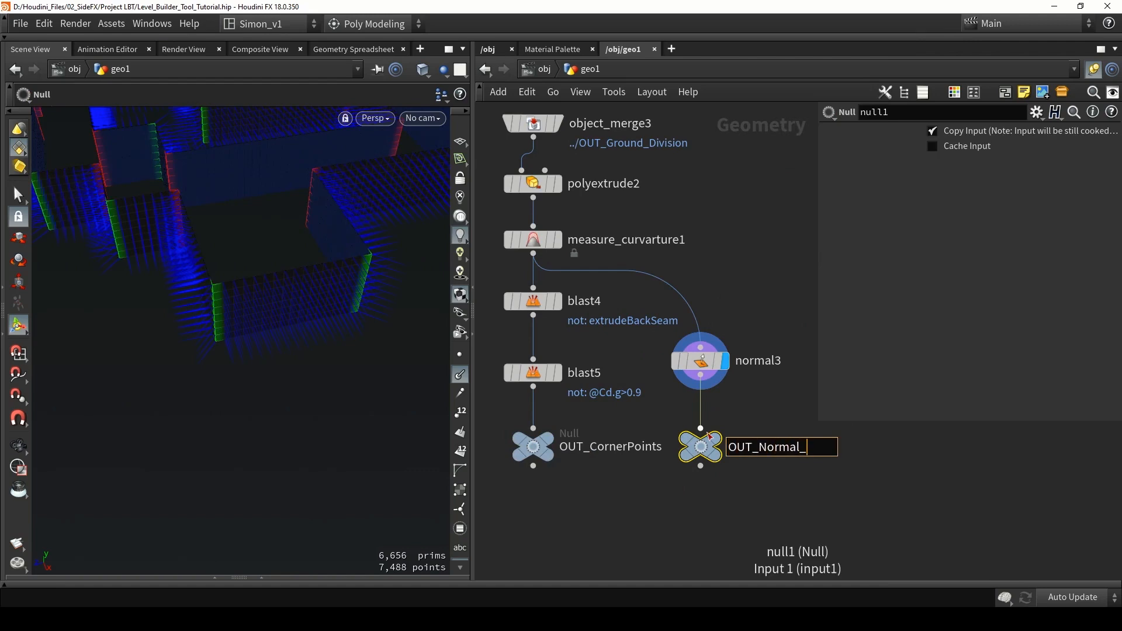
{"action": "type", "text": "Direction"}
{"action": "key", "text": "Return"}
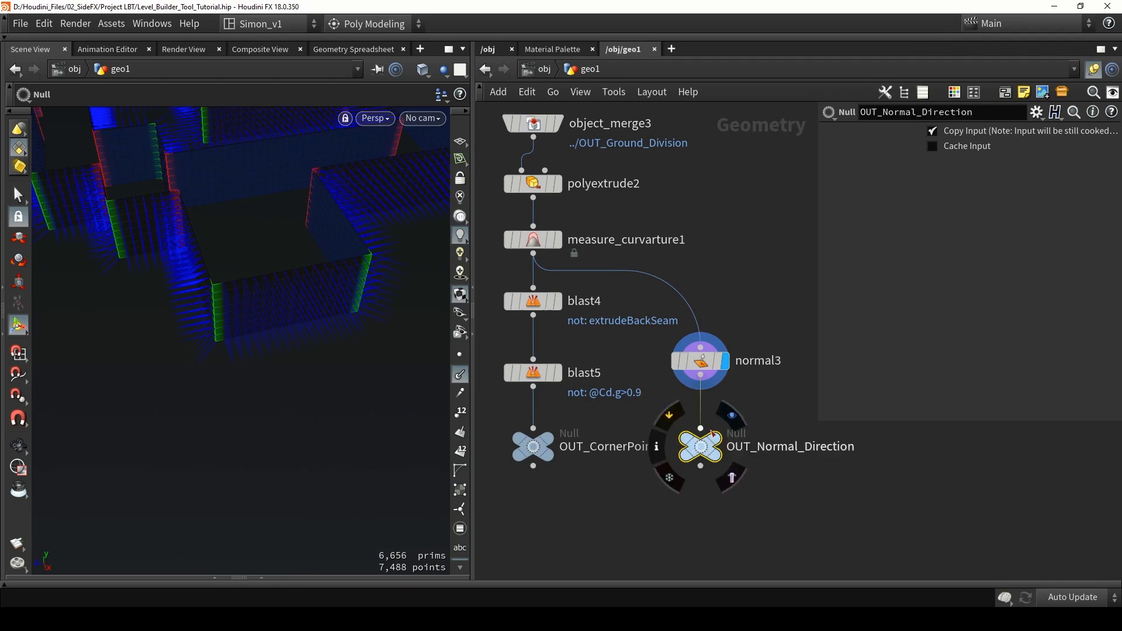
- Group the eight corner-point and normal-direction nodes in a network box, then enlarge it beside the existing ground network box
{"action": "scroll", "coordinate": [709, 437], "scroll_direction": "down", "scroll_amount": 3}
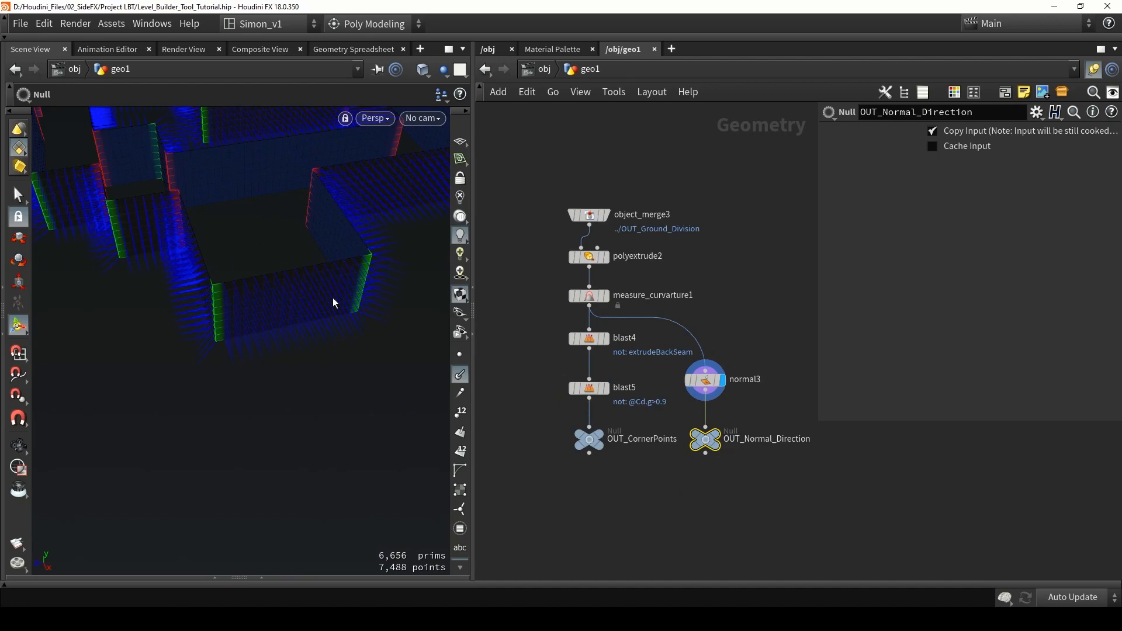
{"action": "left_click_drag", "start_coordinate": [215, 227], "coordinate": [257, 297], "text": "alt"}
{"action": "scroll", "coordinate": [655, 430], "scroll_direction": "down", "scroll_amount": 4}
{"action": "middle_click_drag", "start_coordinate": [654, 429], "coordinate": [699, 415]}
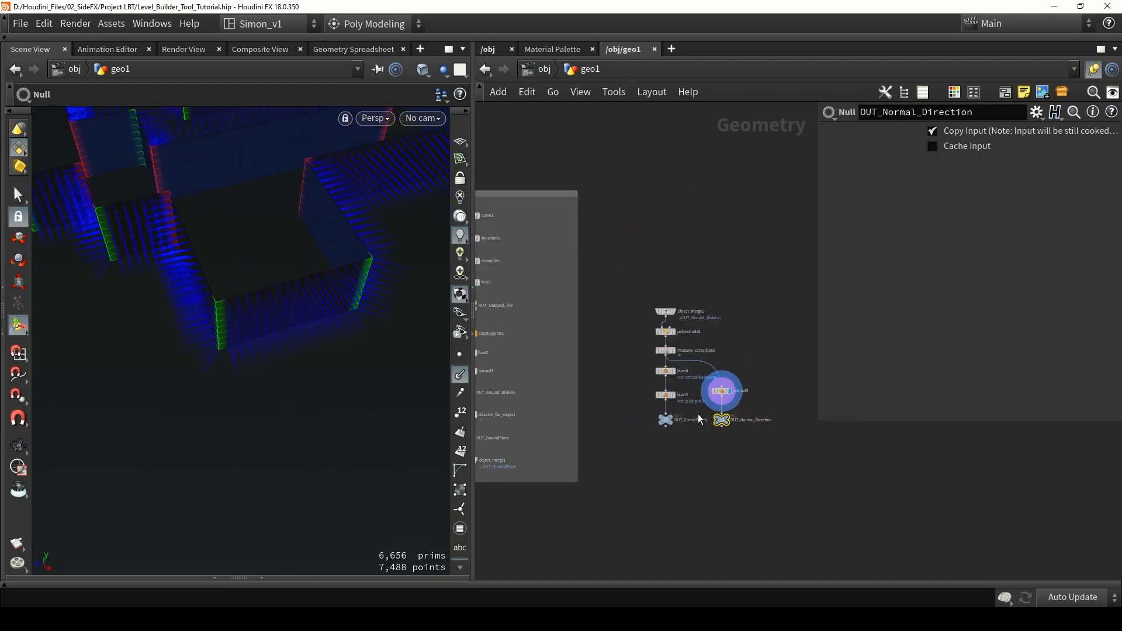
{"action": "left_click_drag", "start_coordinate": [786, 500], "coordinate": [619, 256]}
{"action": "key", "text": "shift+o"}
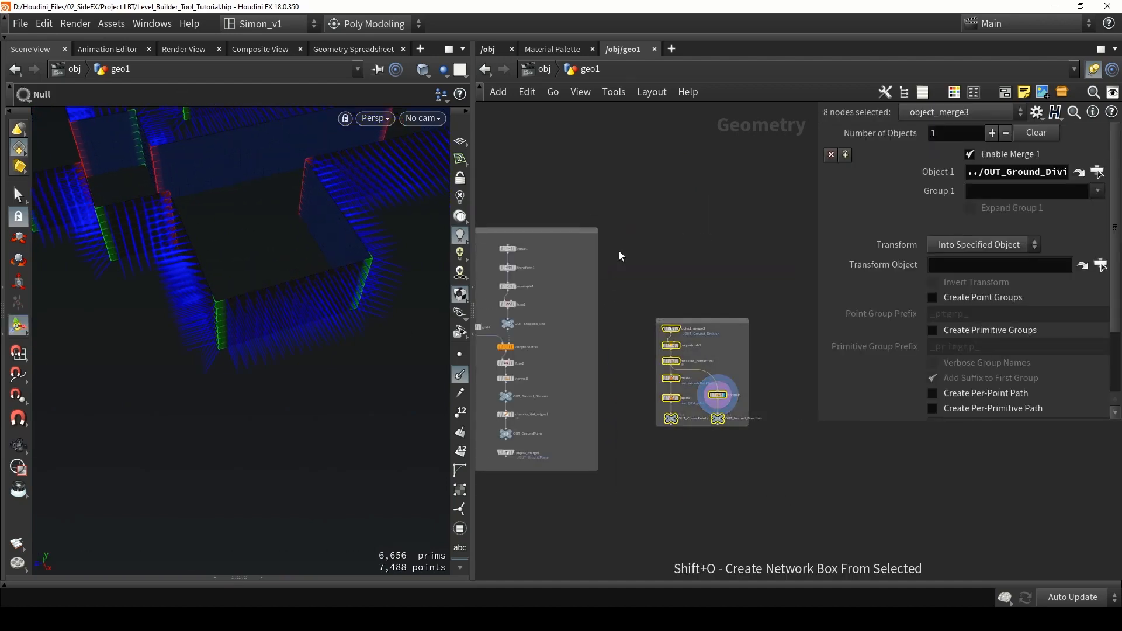
{"action": "left_click_drag", "start_coordinate": [750, 427], "coordinate": [803, 477]}
{"action": "left_click_drag", "start_coordinate": [721, 295], "coordinate": [696, 290]}
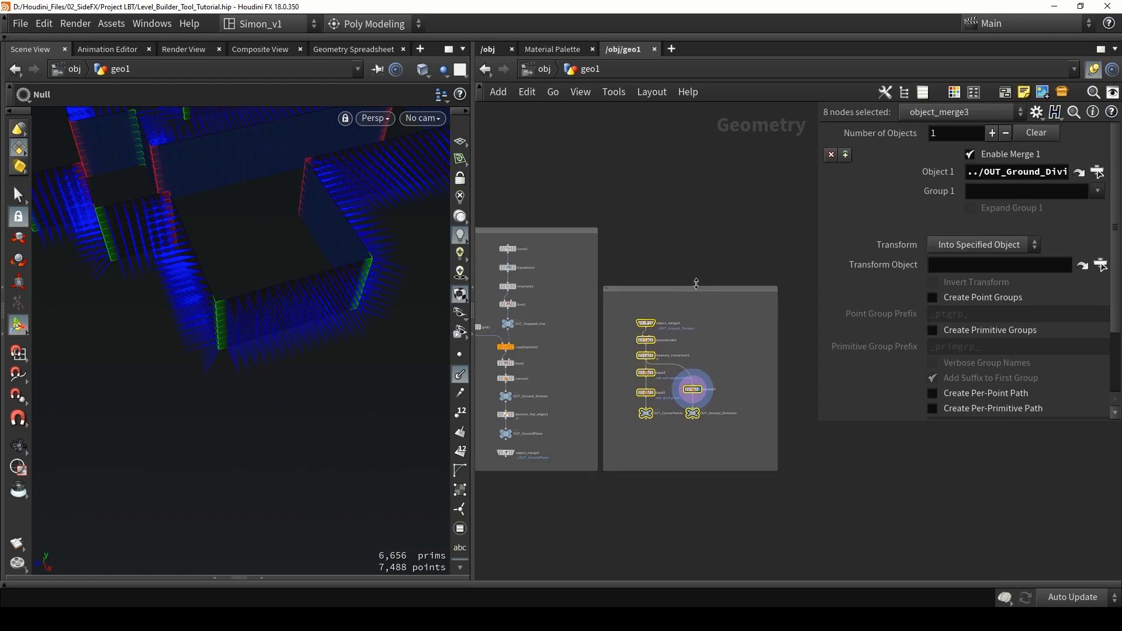
{"action": "left_click", "coordinate": [700, 256]}
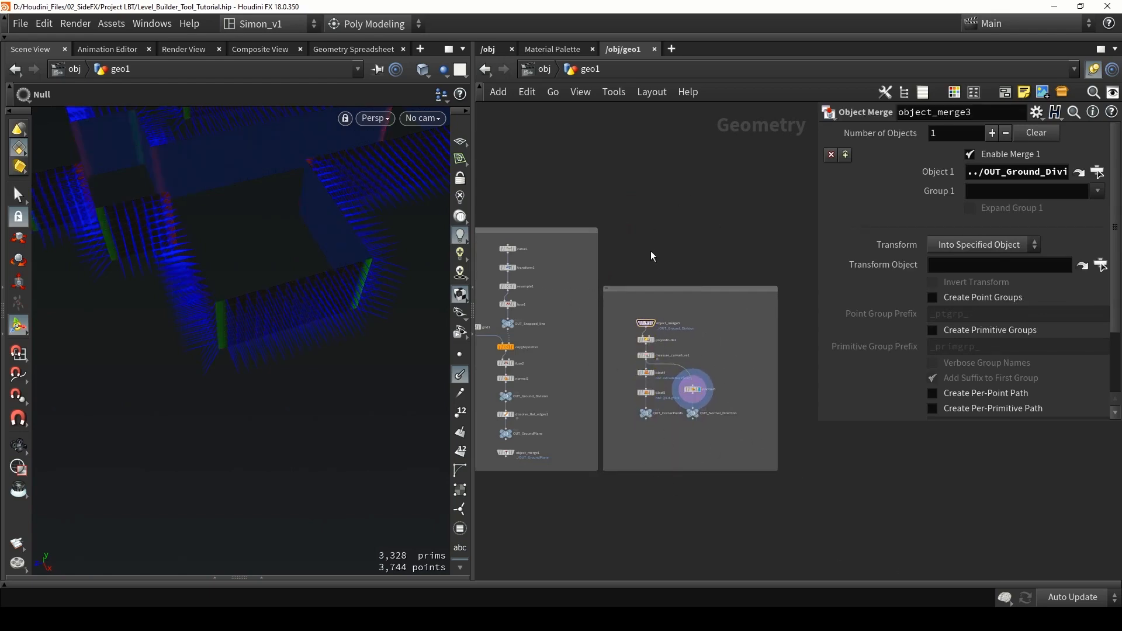
- Copy the Object Merge node referencing ../OUT_GroundPlane into the empty area below the network boxes and display it
{"action": "scroll", "coordinate": [703, 196], "scroll_direction": "down", "scroll_amount": 2}
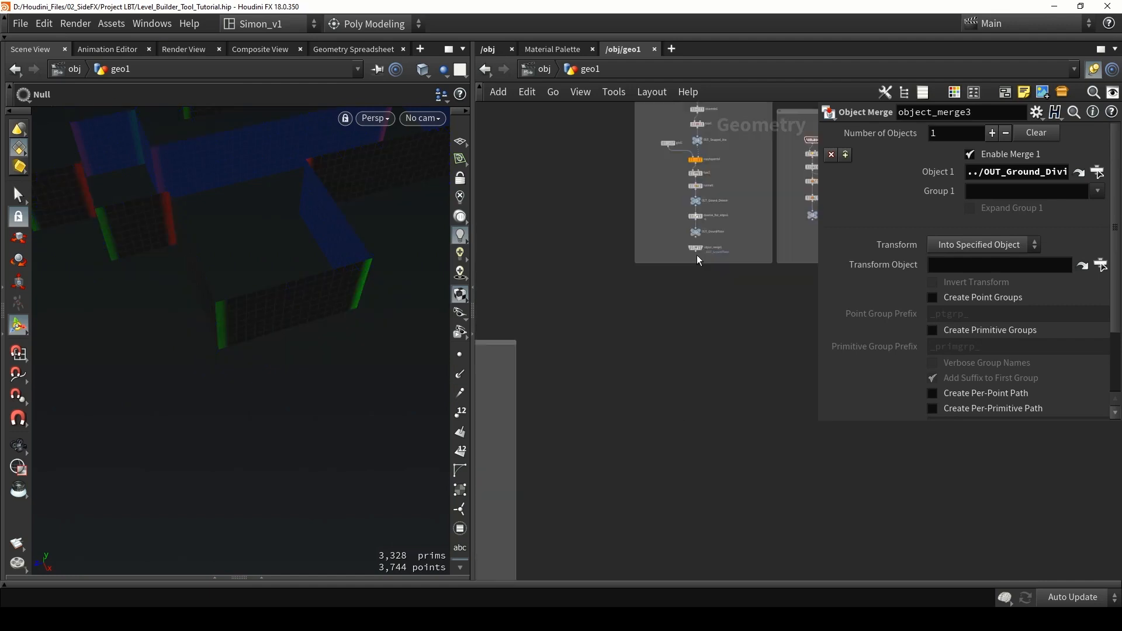
{"action": "left_click_drag", "start_coordinate": [697, 248], "coordinate": [640, 332], "text": "alt"}
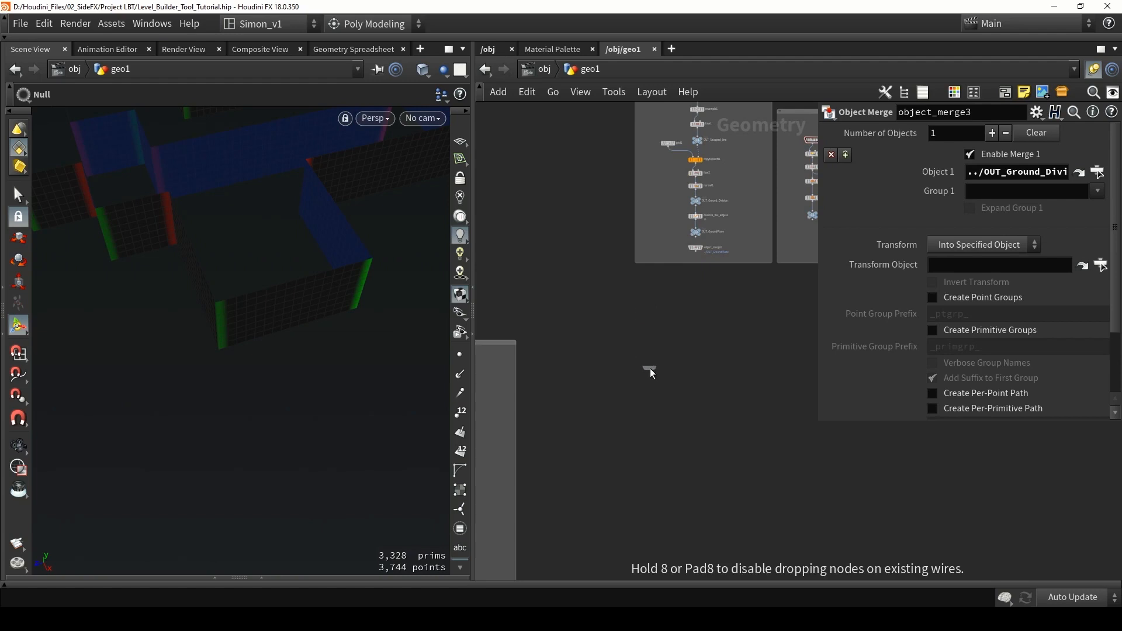
{"action": "left_click_drag", "start_coordinate": [650, 370], "coordinate": [656, 389], "text": "alt"}
{"action": "scroll", "coordinate": [637, 391], "scroll_direction": "up", "scroll_amount": 6}
{"action": "key", "text": "r"}
{"action": "left_click_drag", "start_coordinate": [290, 263], "coordinate": [318, 251]}
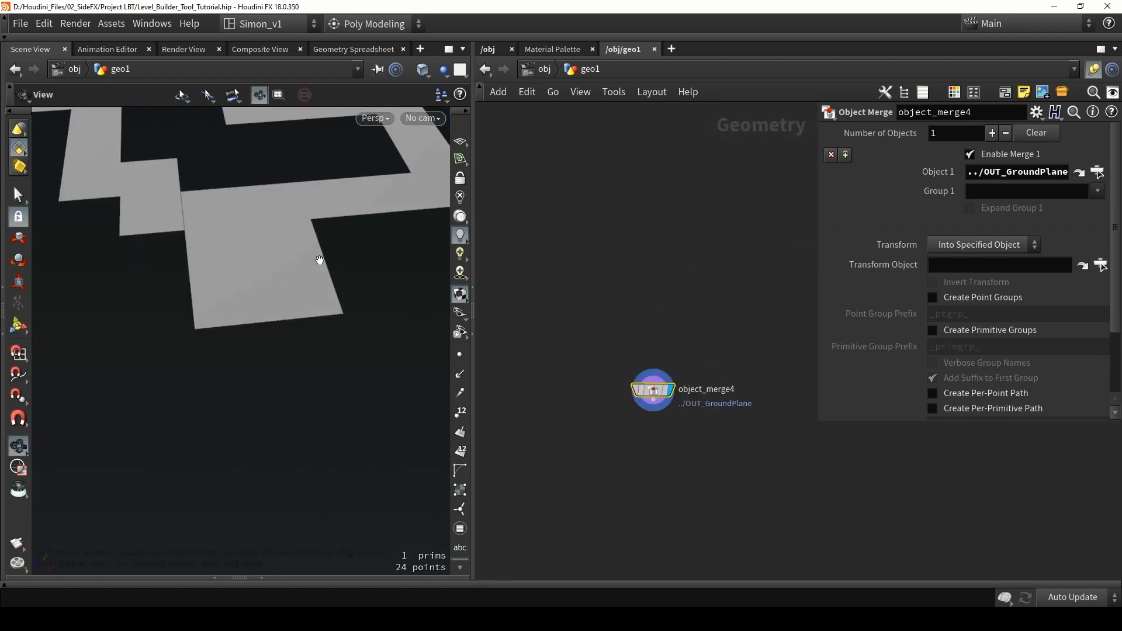
- Add a PolyExtrude node below object_merge4 and extrude the ground plane by a distance of about 7.66
{"action": "key", "text": "Tab"}
{"action": "type", "text": "extr"}
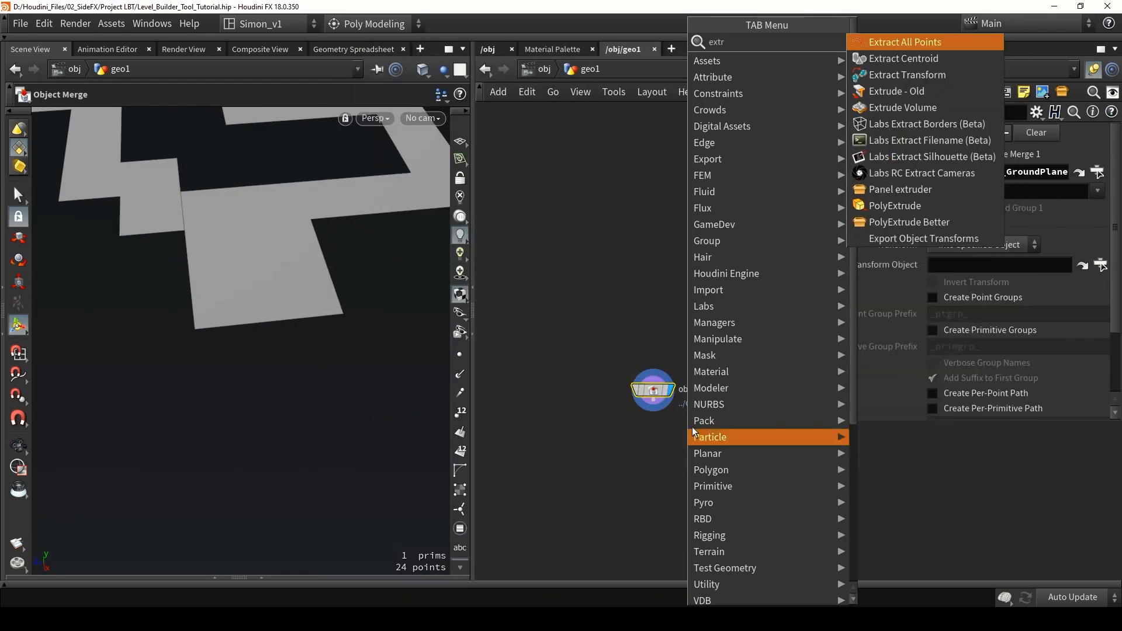
{"action": "left_click", "coordinate": [892, 209]}
{"action": "left_click", "coordinate": [650, 450]}
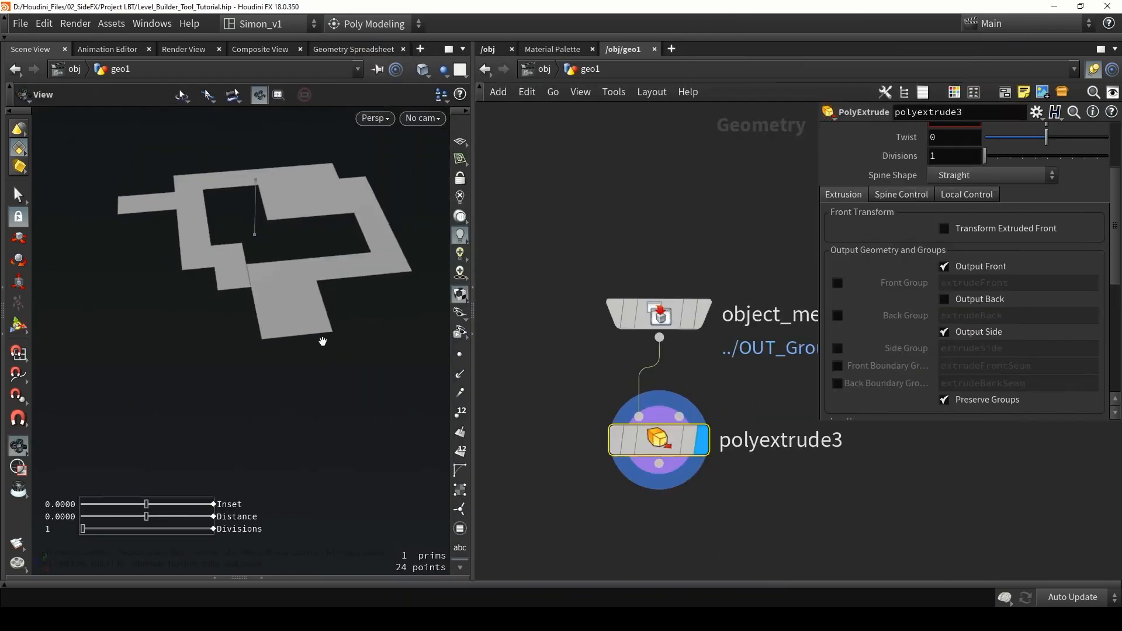
{"action": "left_click_drag", "start_coordinate": [256, 202], "coordinate": [249, 174]}
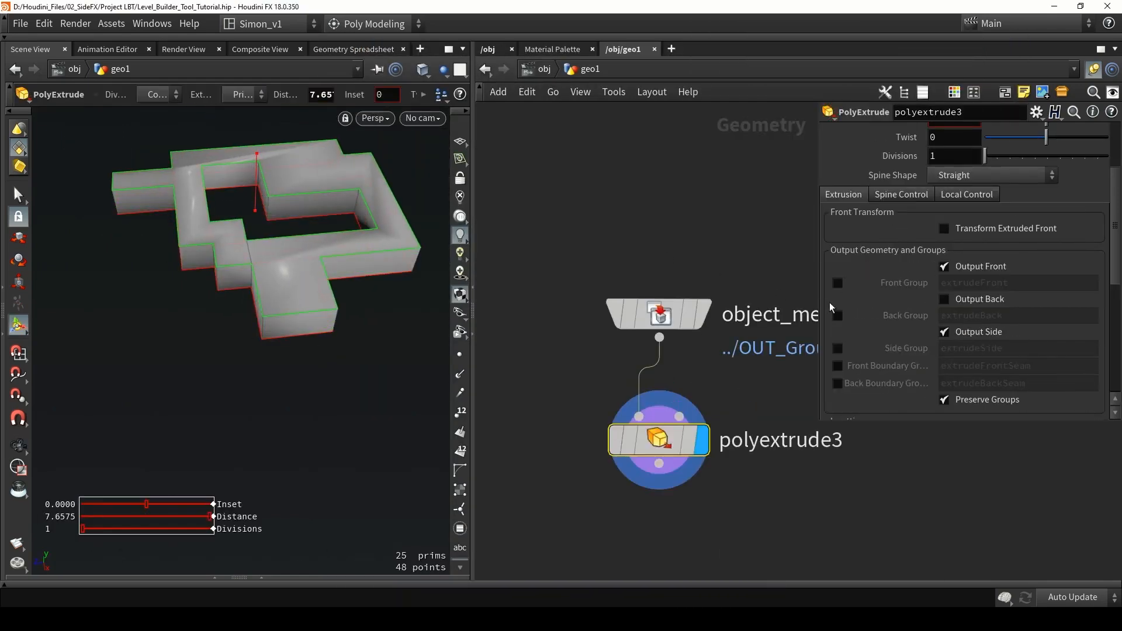
- Turn off Output Front on polyextrude3 and enable its Front Boundary Group, extrudeFrontSeam
{"action": "left_click", "coordinate": [984, 271]}
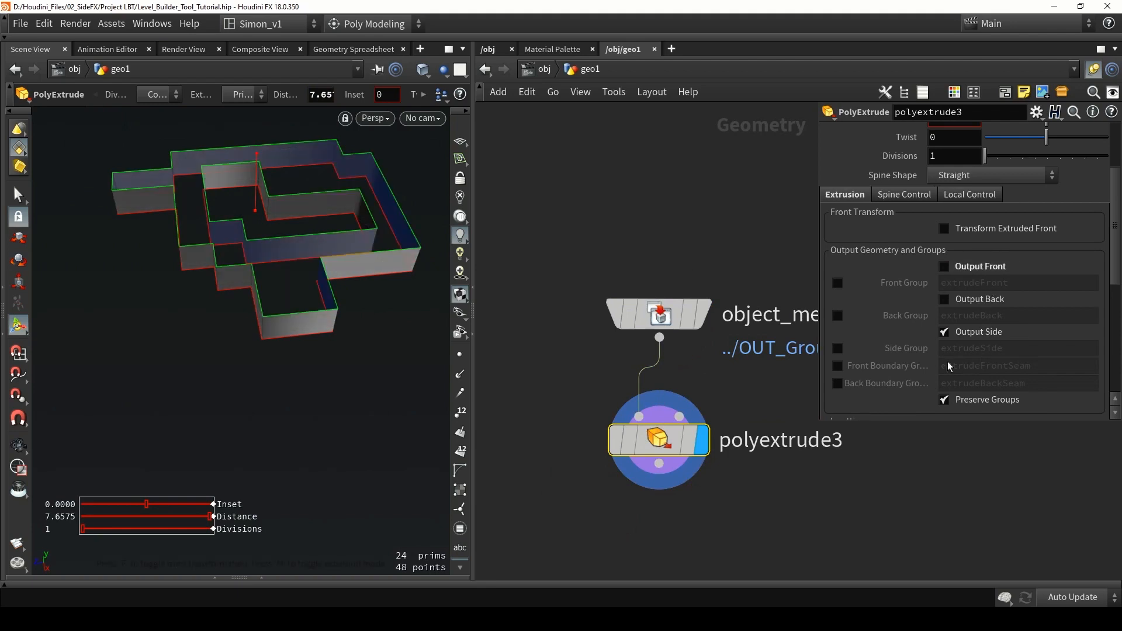
{"action": "left_click", "coordinate": [838, 366]}
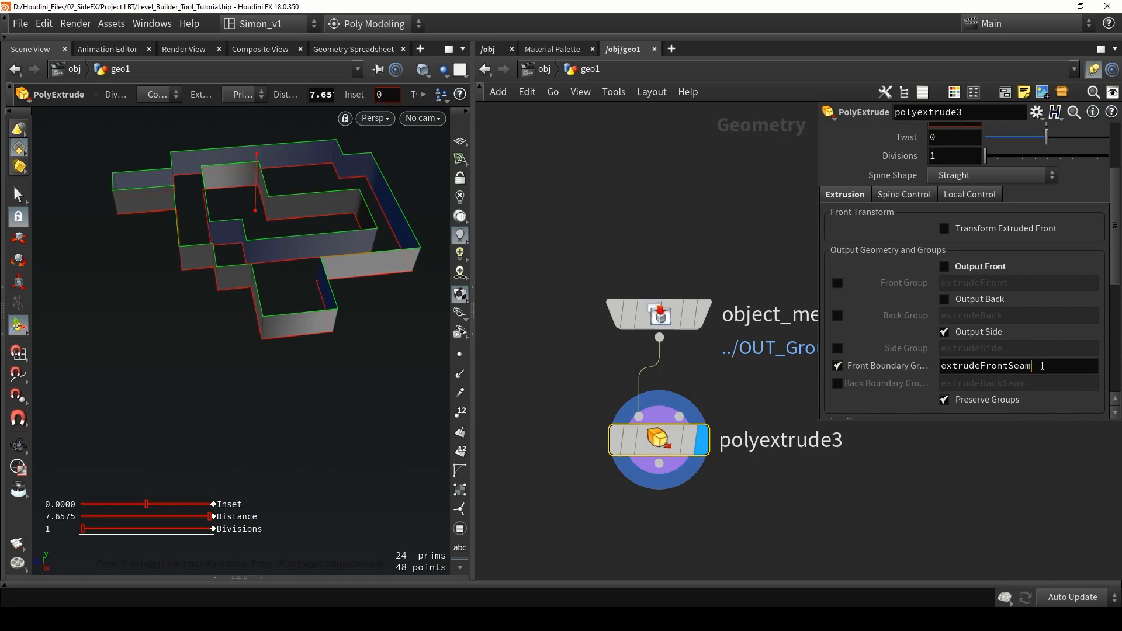
{"action": "left_click_drag", "start_coordinate": [1042, 366], "coordinate": [932, 364]}
{"action": "left_click", "coordinate": [565, 382]}
- Add a Blast node wired below polyextrude3
{"action": "middle_click_drag", "start_coordinate": [575, 509], "coordinate": [562, 438]}
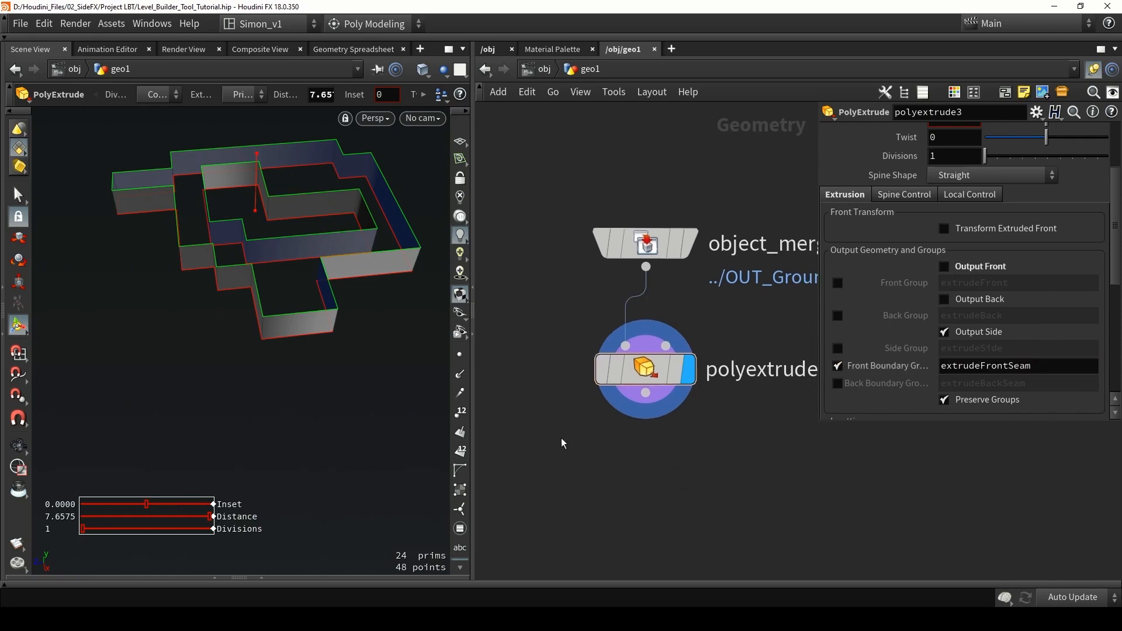
{"action": "key", "text": "Tab"}
{"action": "type", "text": "blas"}
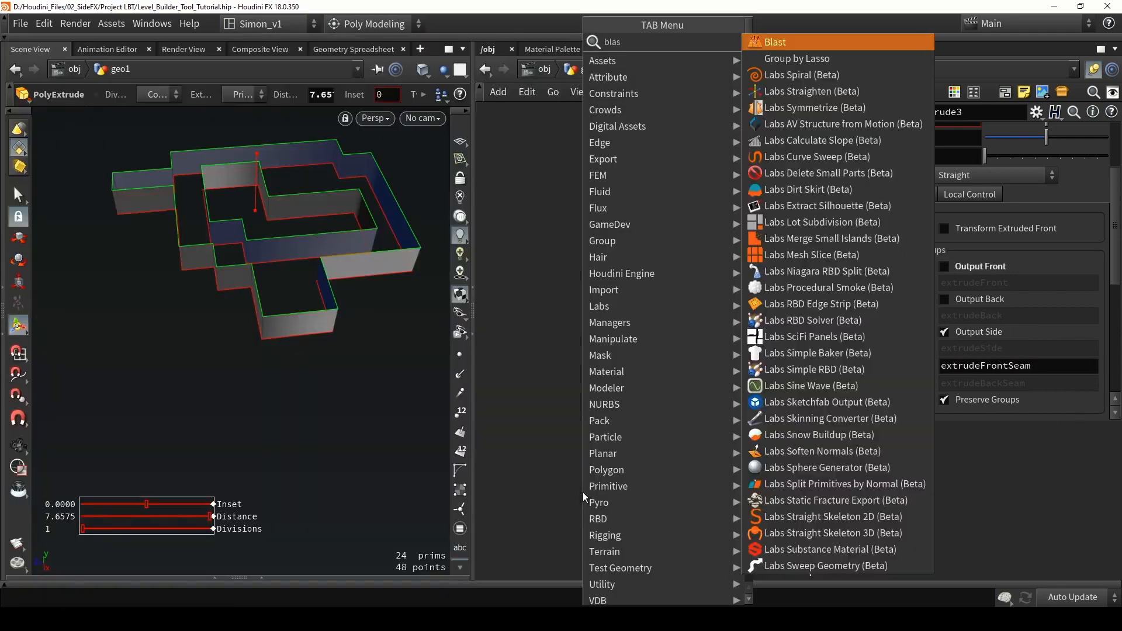
{"action": "type", "text": "t"}
{"action": "left_click", "coordinate": [778, 42]}
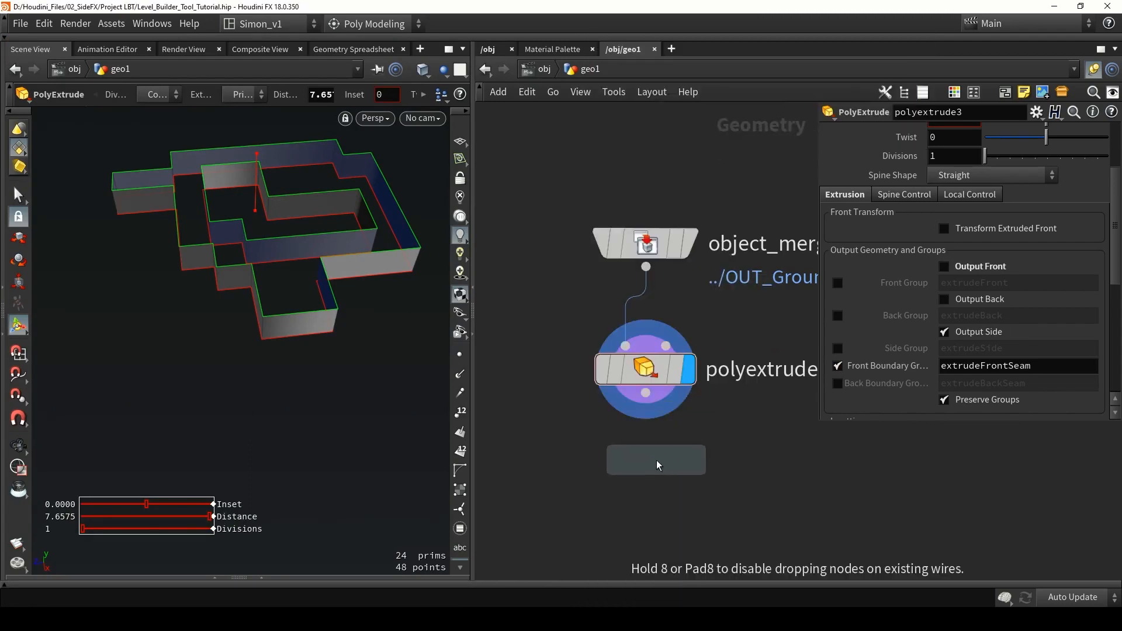
{"action": "left_click", "coordinate": [657, 461]}
- Set blast6's Group to extrudeFrontSeam, save the scene file, and inspect the outline in the viewport
{"action": "left_click", "coordinate": [1093, 133]}
{"action": "left_click", "coordinate": [1089, 155]}
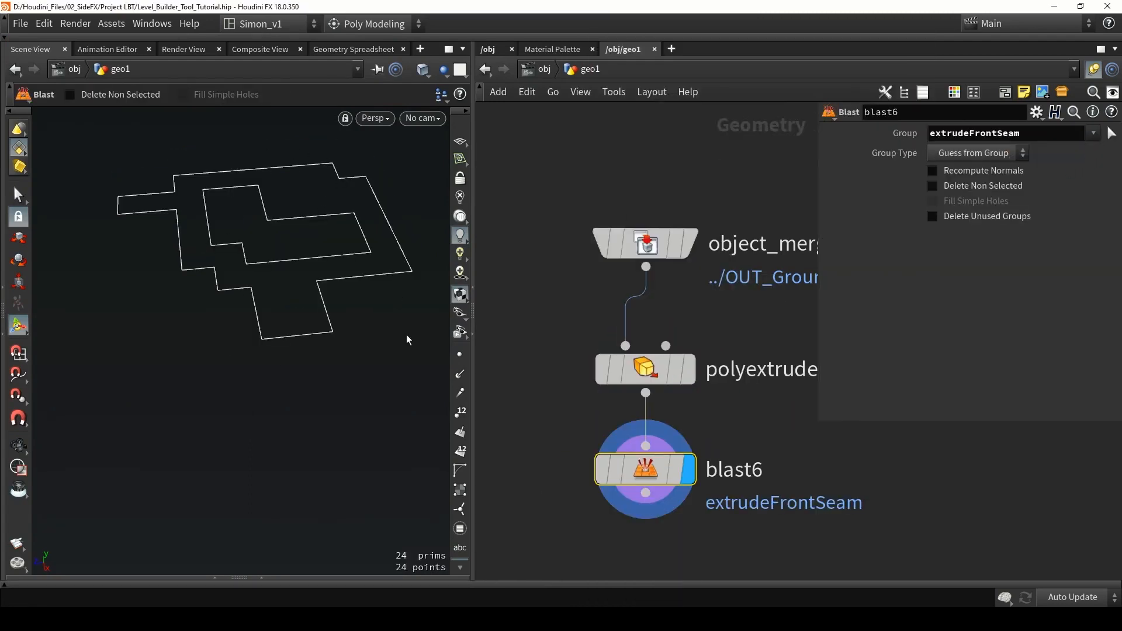
{"action": "key", "text": "ctrl+s"}
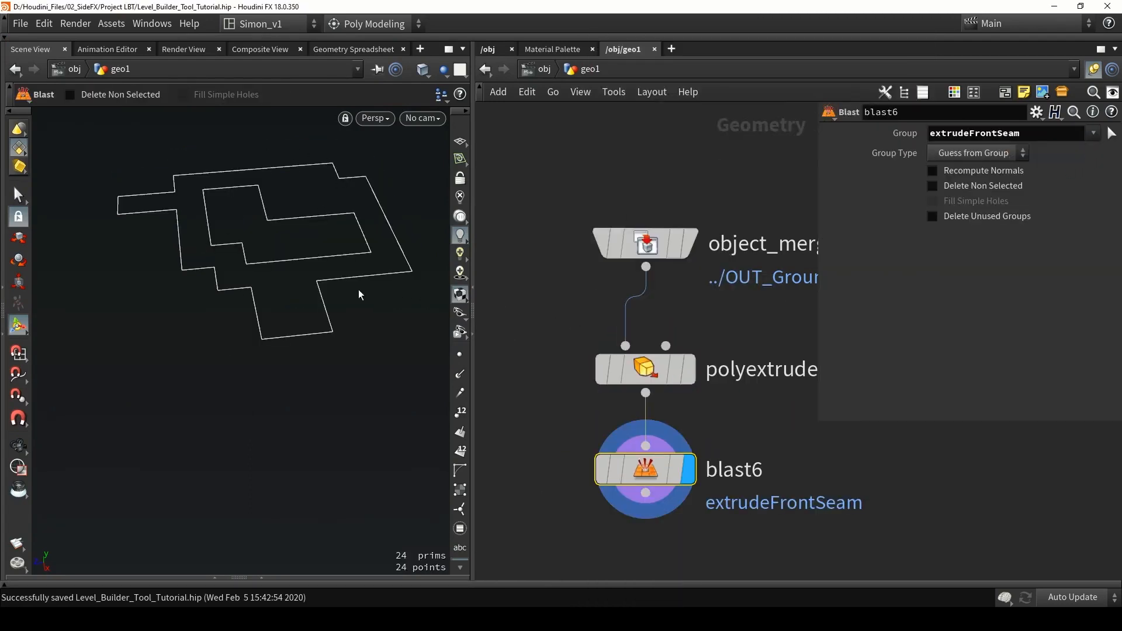
{"action": "left_click_drag", "start_coordinate": [271, 272], "coordinate": [158, 332]}
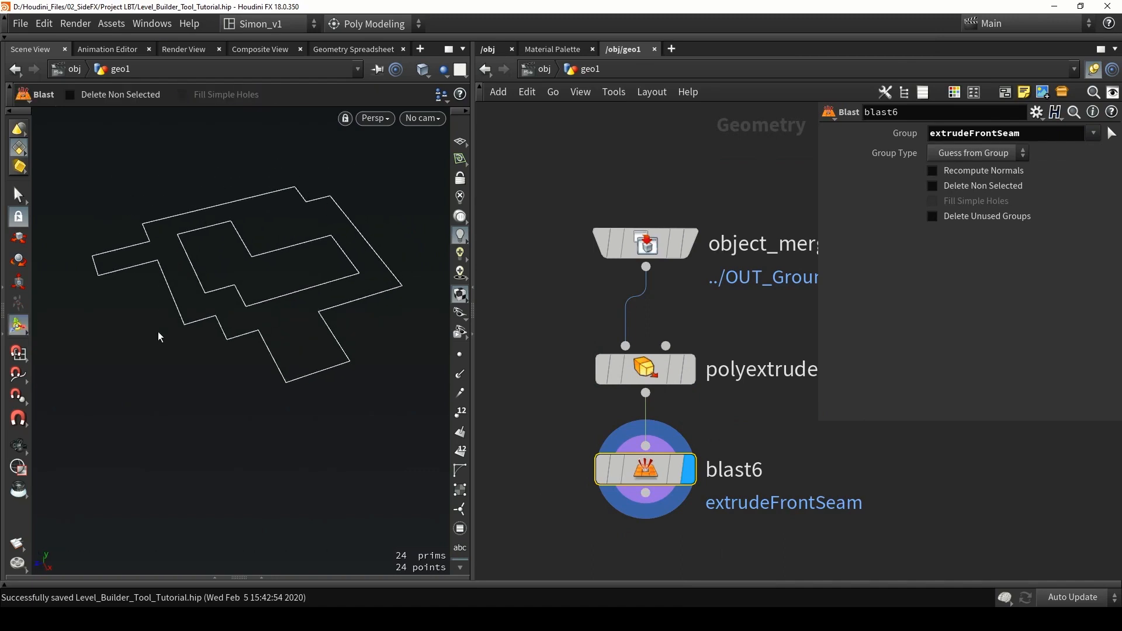
- Tighten the spacing of polyextrude3 and blast6, then display object_merge4 in wireframe and examine where its outlines meet
{"action": "left_click_drag", "start_coordinate": [651, 378], "coordinate": [651, 371]}
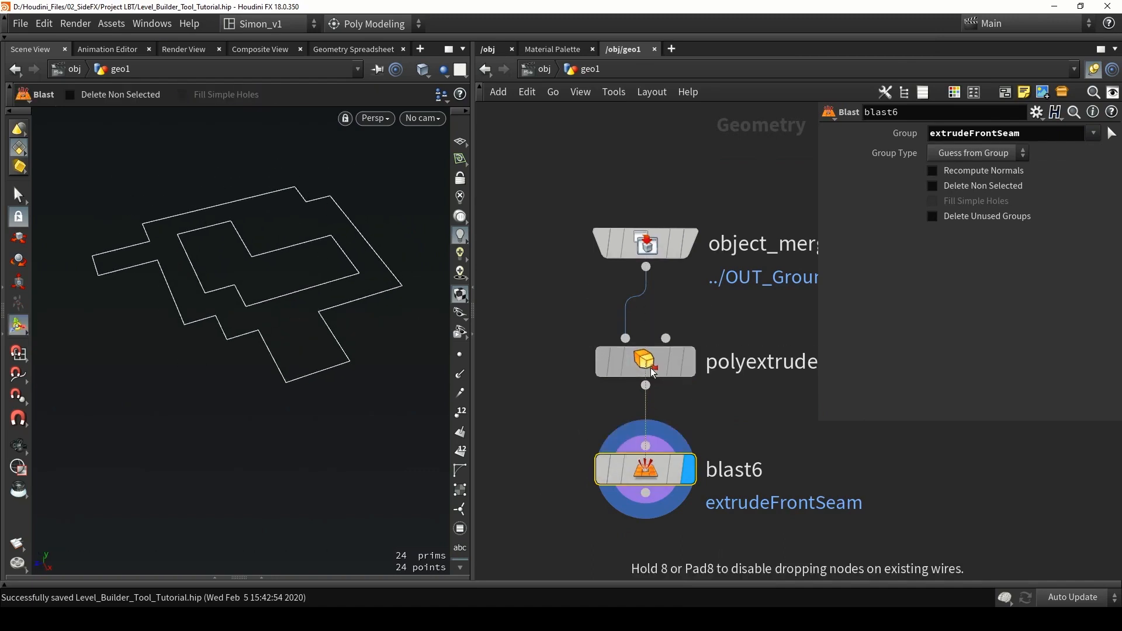
{"action": "left_click_drag", "start_coordinate": [654, 468], "coordinate": [651, 455]}
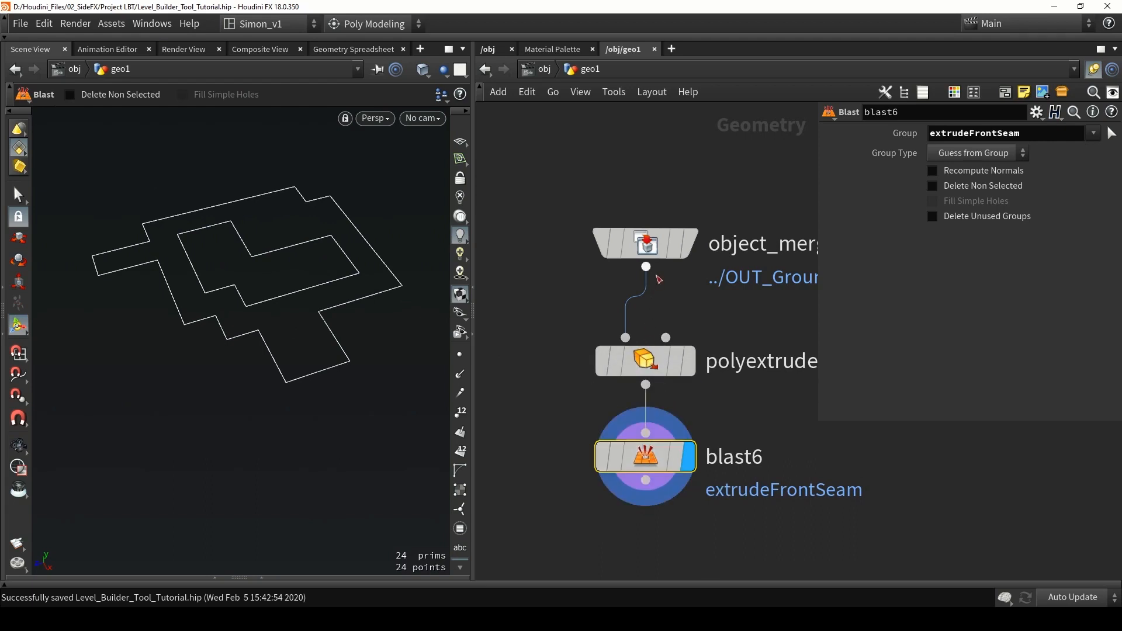
{"action": "left_click", "coordinate": [687, 248]}
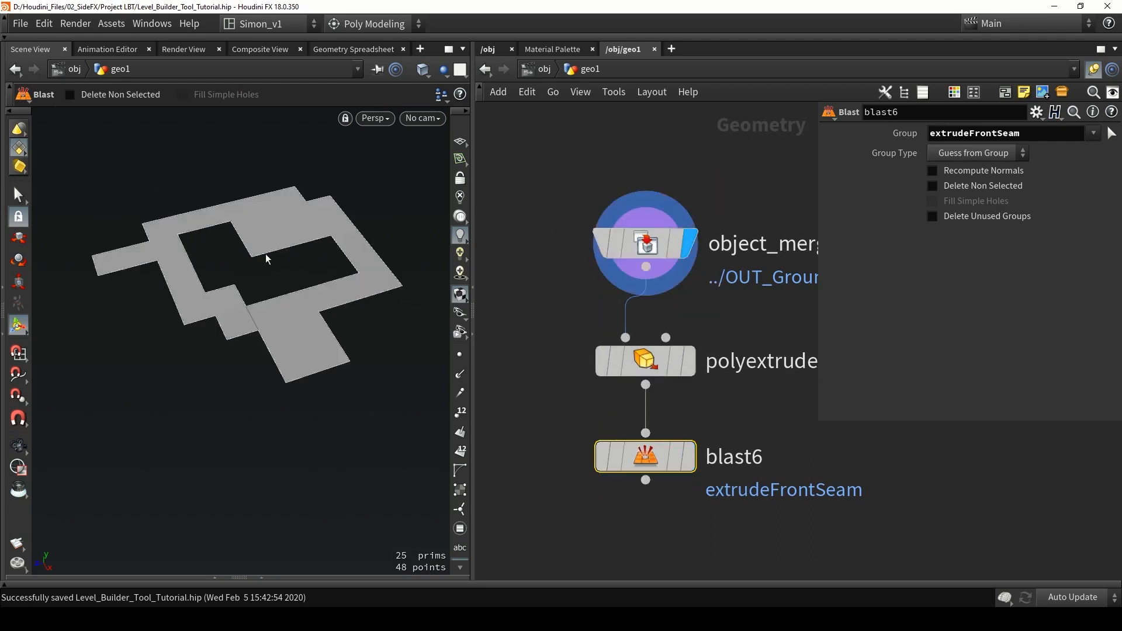
{"action": "key", "text": "w"}
{"action": "scroll", "coordinate": [258, 279], "scroll_direction": "up", "scroll_amount": 5}
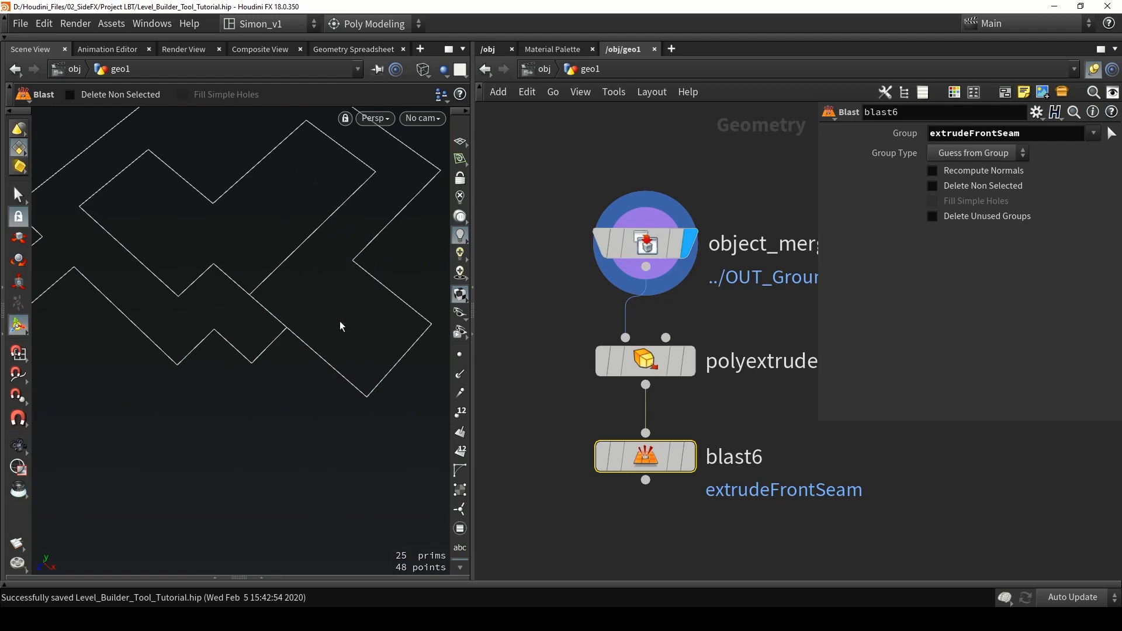
- Add a Resample node fed by the output of object_merge4
{"action": "scroll", "coordinate": [538, 331], "scroll_direction": "down", "scroll_amount": 2}
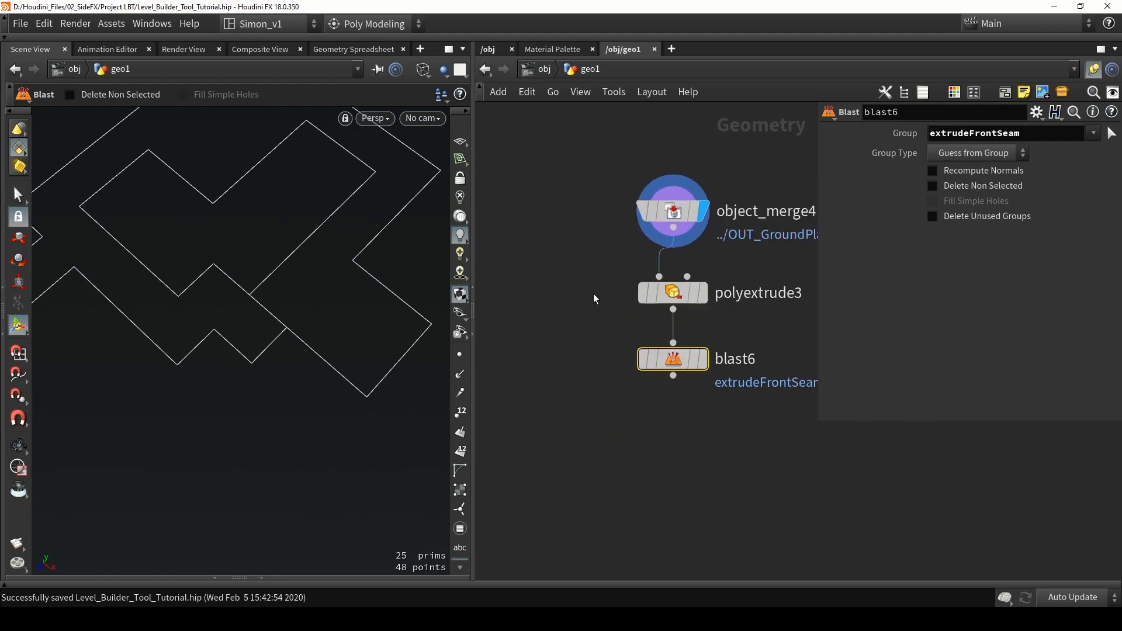
{"action": "key", "text": "Tab"}
{"action": "type", "text": "res"}
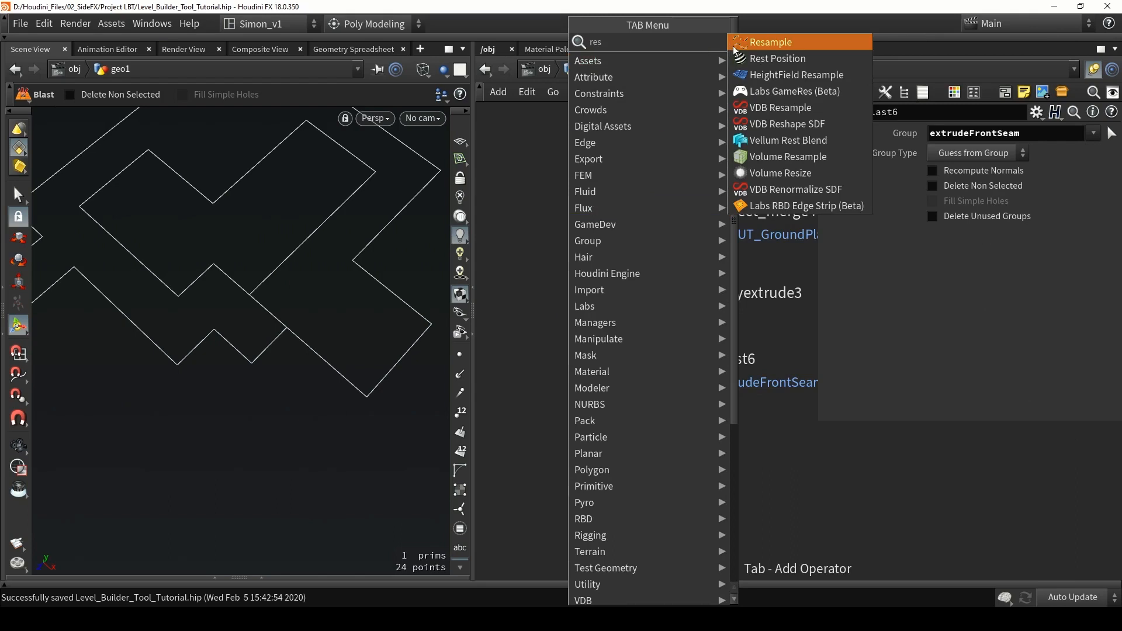
{"action": "key", "text": "Return"}
{"action": "left_click", "coordinate": [555, 314]}
{"action": "left_click_drag", "start_coordinate": [673, 228], "coordinate": [555, 298]}
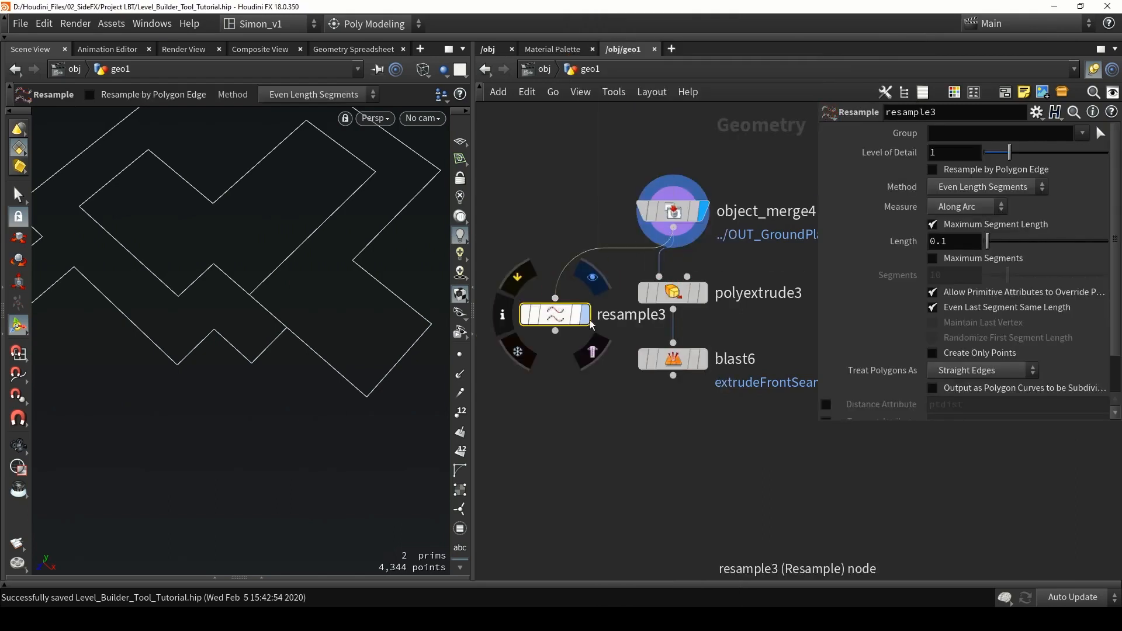
- Display resample3 with point markers turned on and set its segment Length to 1.71
{"action": "left_click", "coordinate": [584, 314]}
{"action": "left_click", "coordinate": [460, 357]}
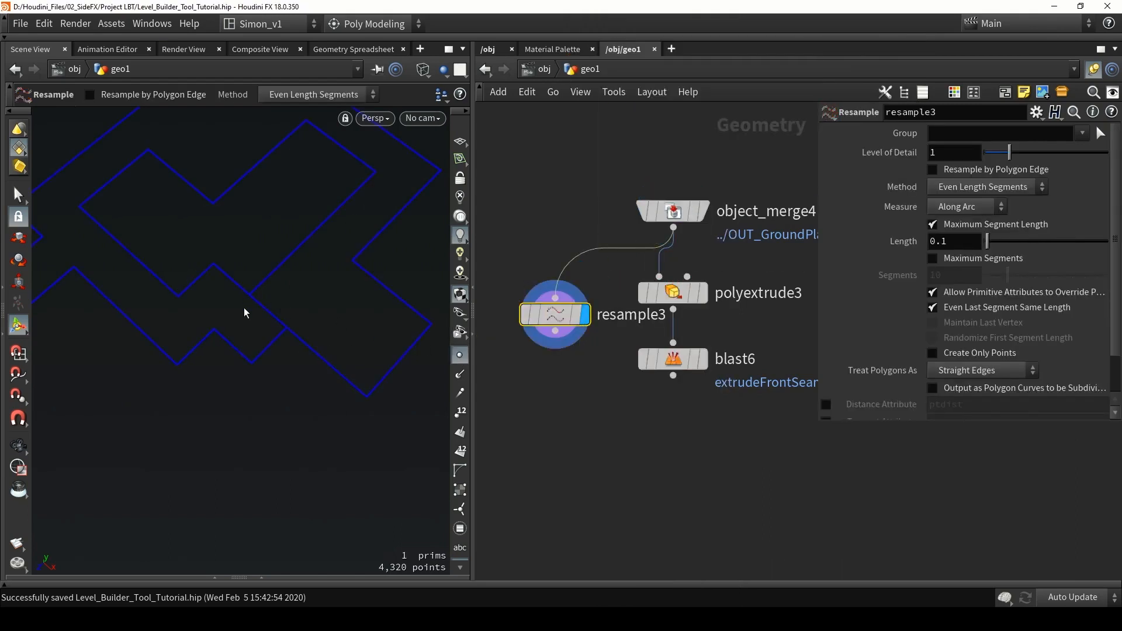
{"action": "left_click_drag", "start_coordinate": [988, 241], "coordinate": [1027, 255]}
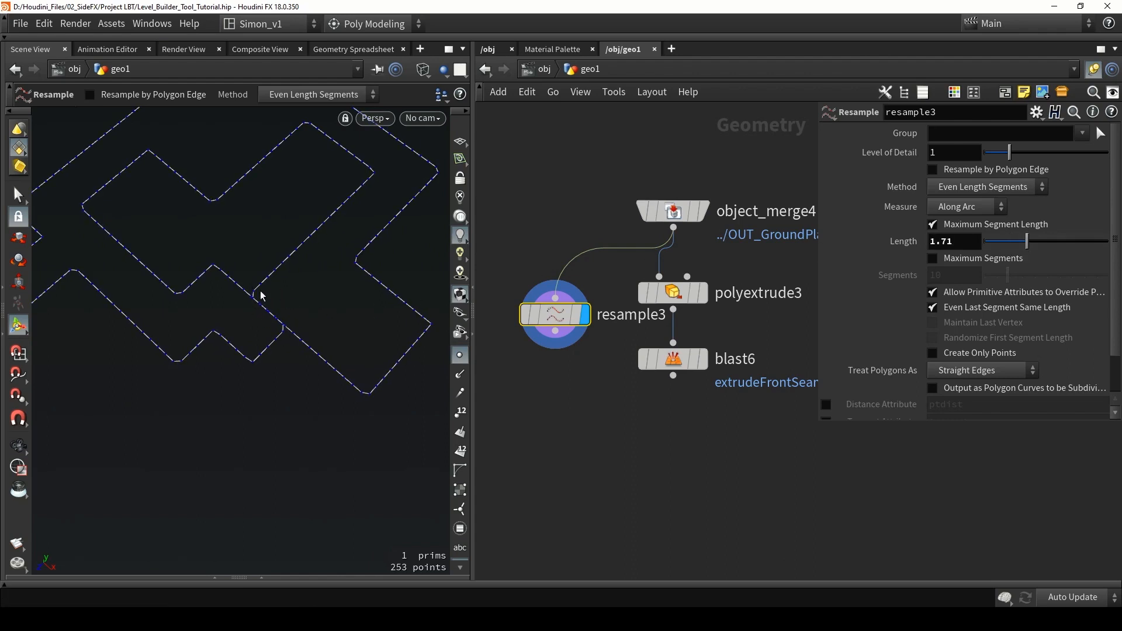
{"action": "scroll", "coordinate": [277, 306], "scroll_direction": "down", "scroll_amount": 3}
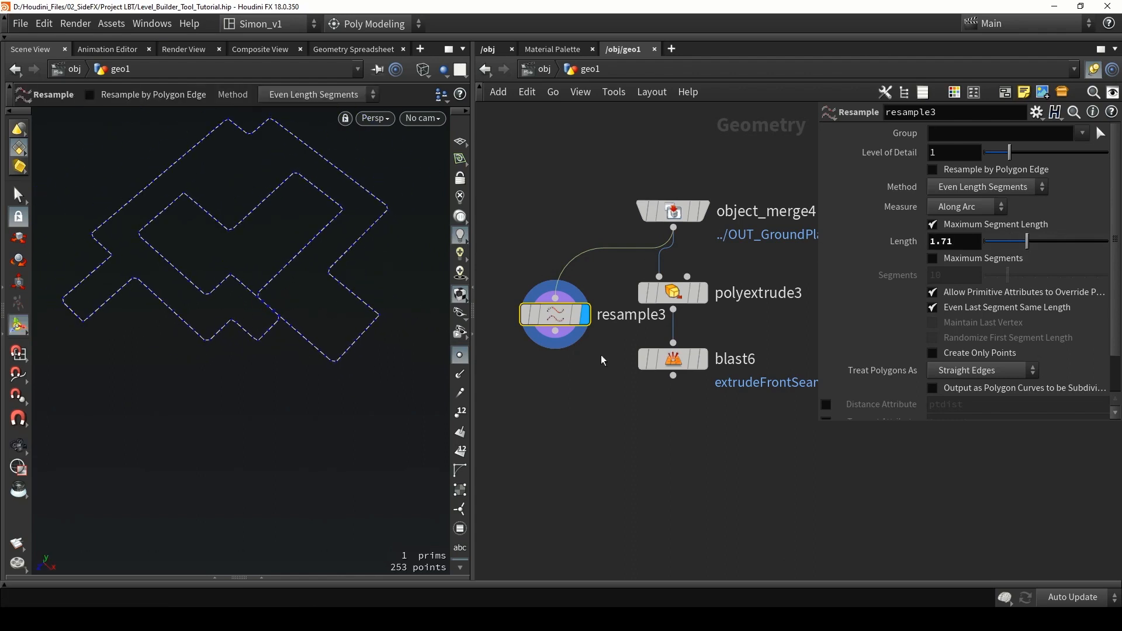
- Compare the outlines of blast6 and object_merge4 in the viewport, ending with blast6 displayed
{"action": "left_click", "coordinate": [703, 359]}
{"action": "left_click", "coordinate": [678, 359]}
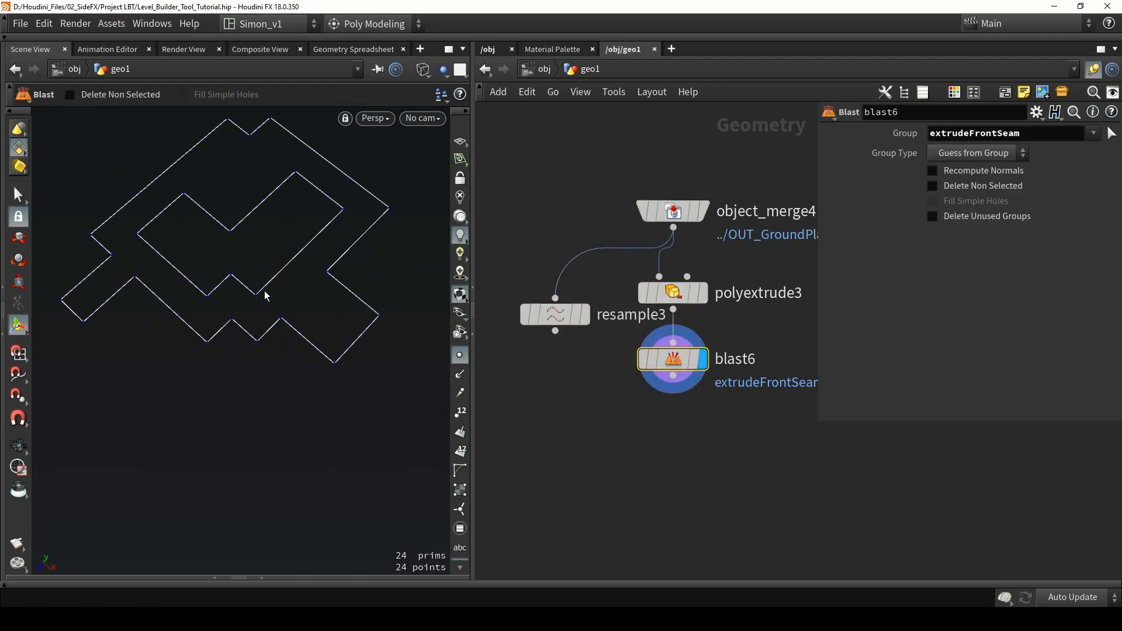
{"action": "left_click", "coordinate": [703, 211]}
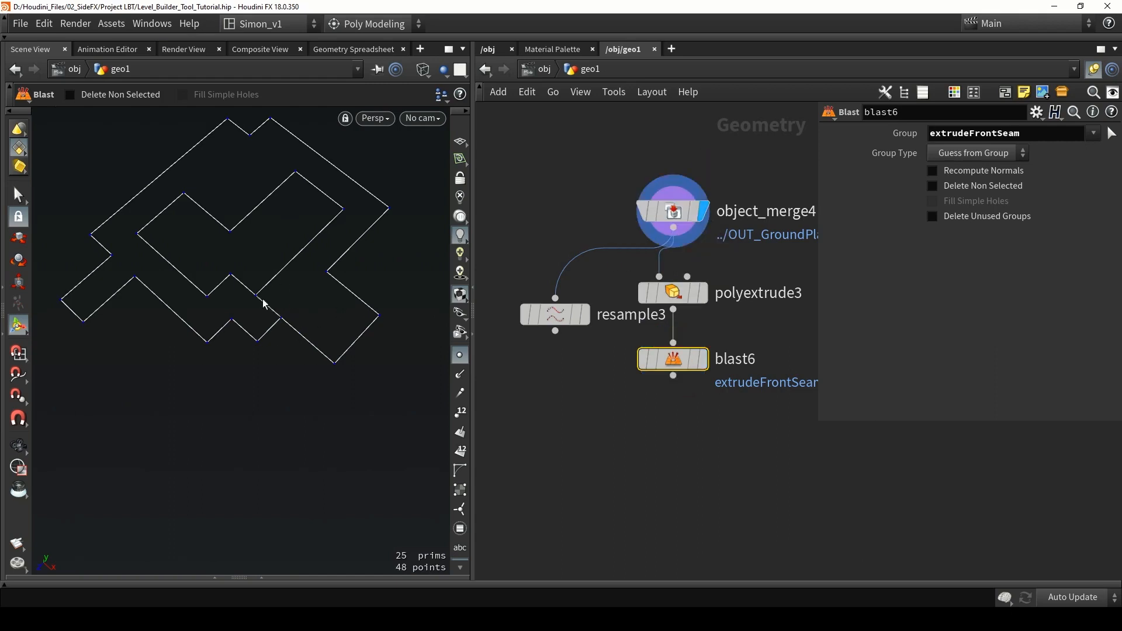
{"action": "left_click", "coordinate": [703, 360]}
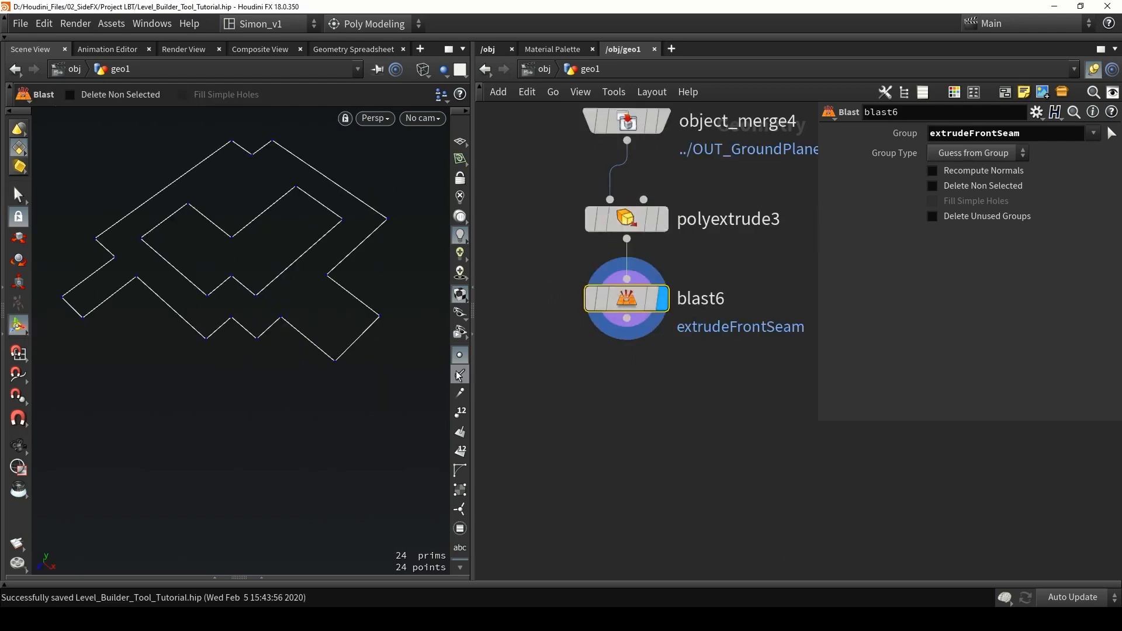
- Show the point normals of blast6 and examine their directions closely at individual corners in the top view
{"action": "scroll", "coordinate": [363, 296], "scroll_direction": "up", "scroll_amount": 6}
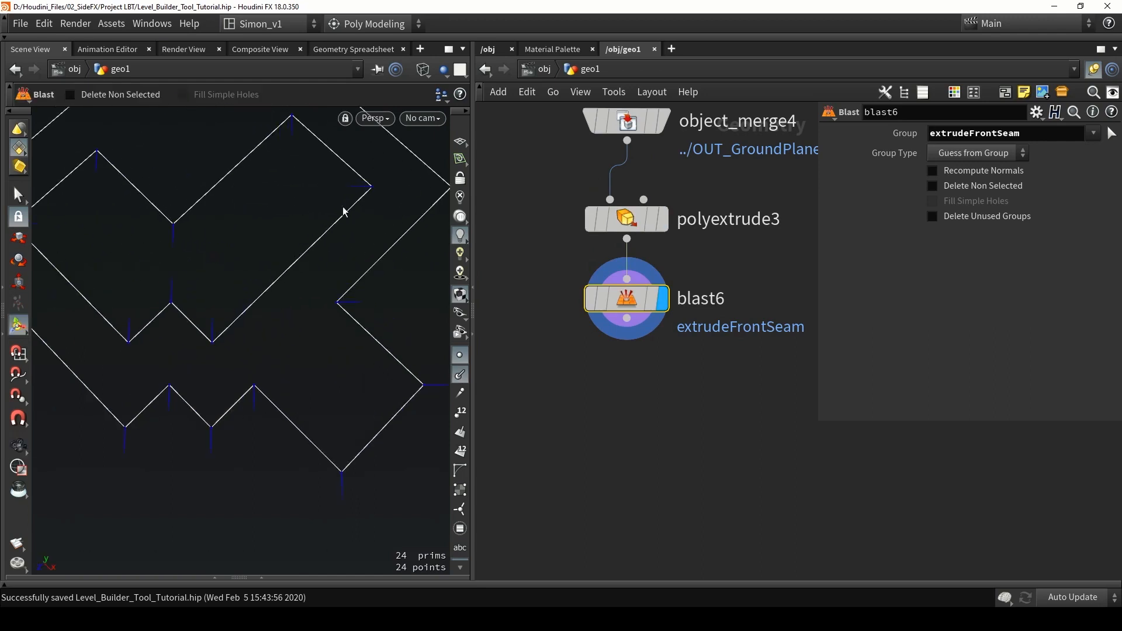
{"action": "left_click_drag", "start_coordinate": [312, 178], "coordinate": [398, 193], "text": "alt"}
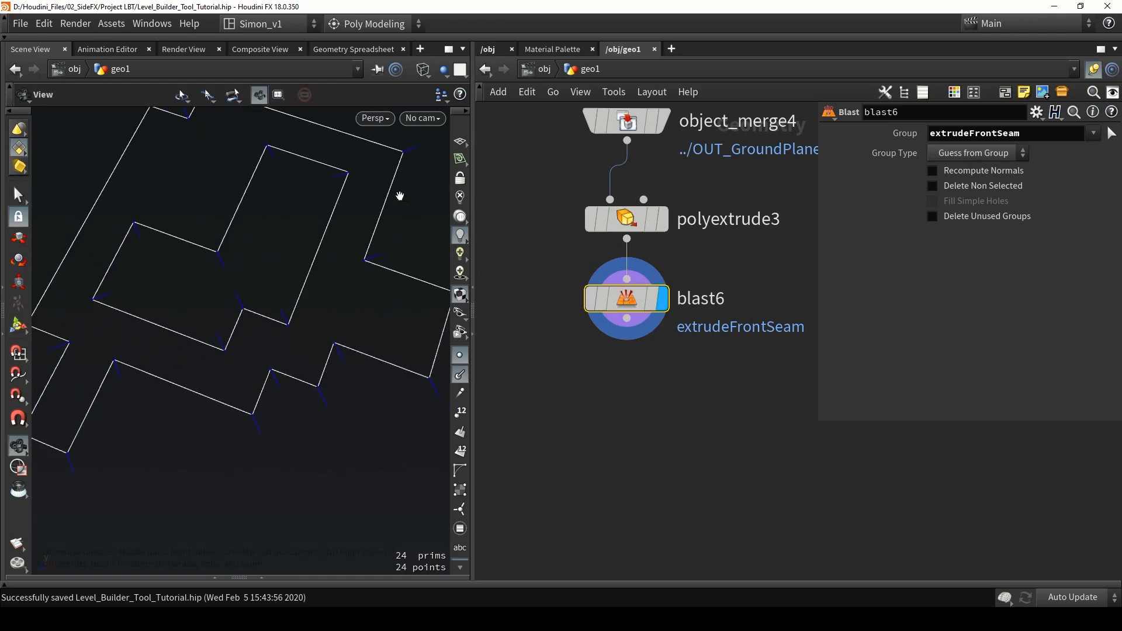
{"action": "key", "text": "space+2"}
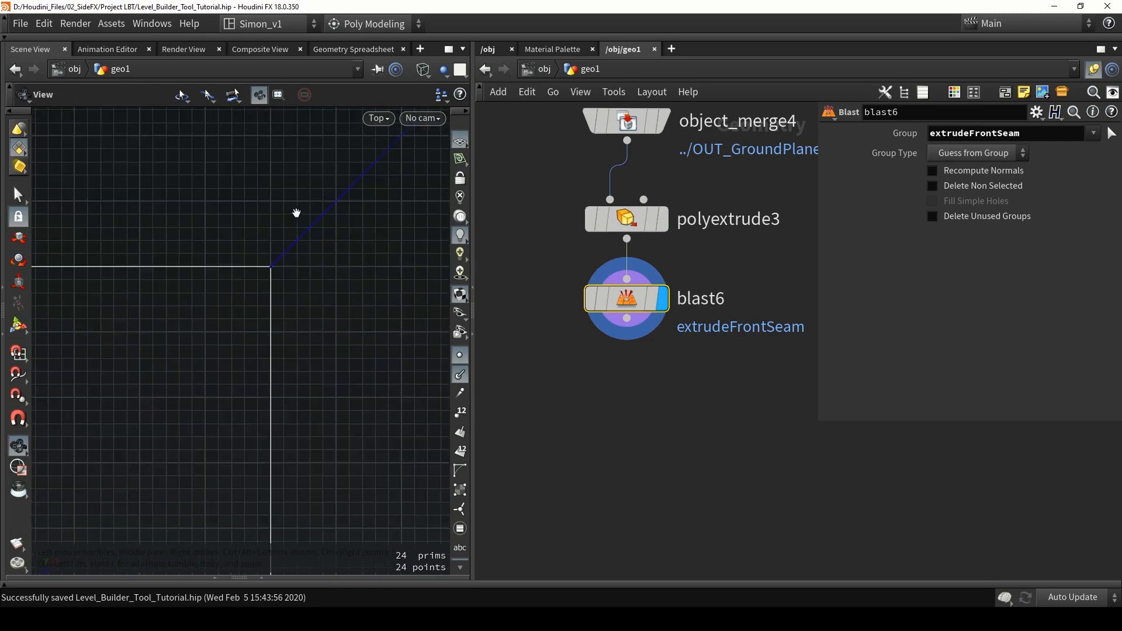
{"action": "middle_click_drag", "start_coordinate": [311, 178], "coordinate": [299, 230], "text": "alt"}
{"action": "scroll", "coordinate": [299, 231], "scroll_direction": "down", "scroll_amount": 4}
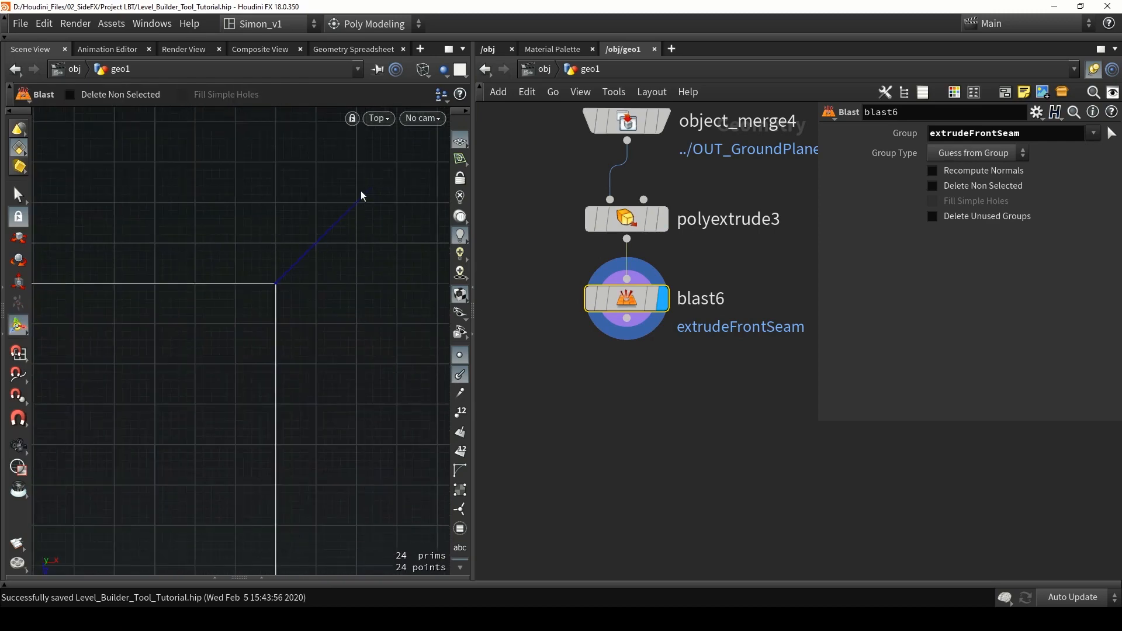
{"action": "mouse_move", "coordinate": [320, 268]}
{"action": "middle_mouse_down", "text": "alt"}
{"action": "mouse_move", "coordinate": [293, 283]}
{"action": "mouse_move", "coordinate": [367, 202]}
{"action": "middle_mouse_up", "text": "alt"}
{"action": "middle_click_drag", "start_coordinate": [269, 314], "coordinate": [359, 202], "text": "alt"}
{"action": "scroll", "coordinate": [194, 310], "scroll_direction": "up", "scroll_amount": 3}
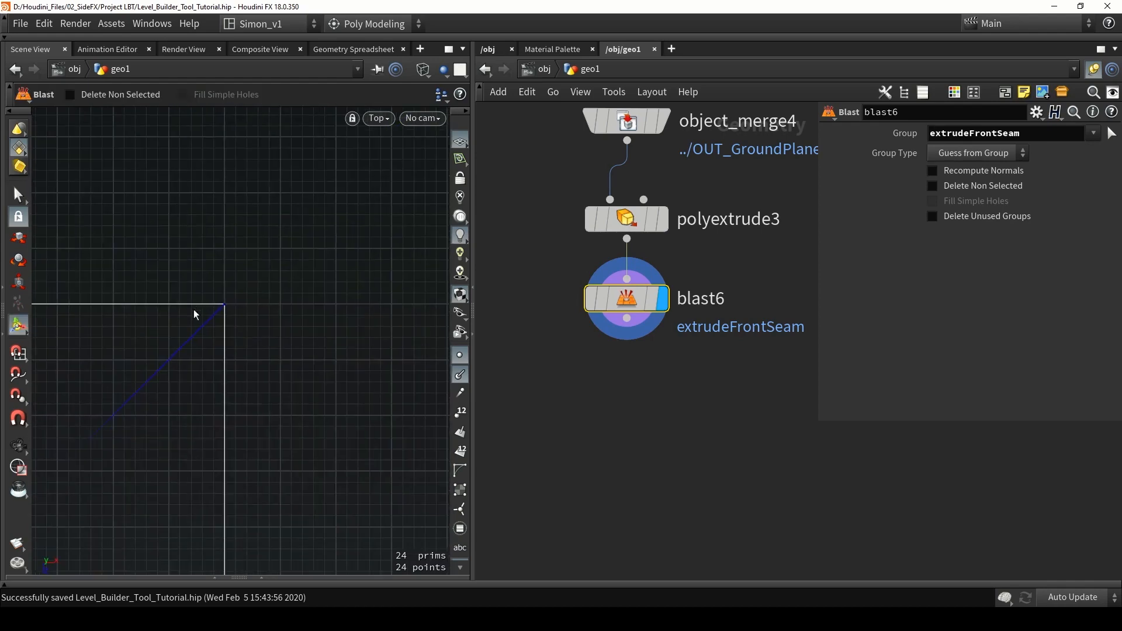
{"action": "middle_click_drag", "start_coordinate": [167, 359], "coordinate": [273, 298], "text": "alt"}
{"action": "scroll", "coordinate": [273, 298], "scroll_direction": "down", "scroll_amount": 4}
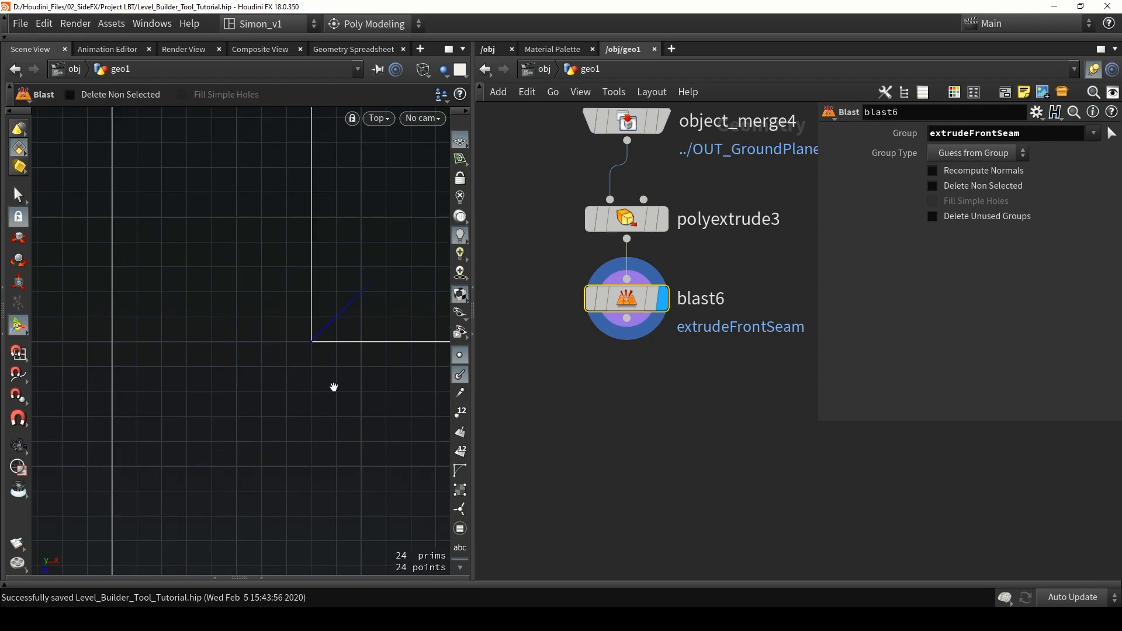
- Examine the point normals around the remaining corners of the inner and outer outlines, then return to the perspective view
{"action": "scroll", "coordinate": [332, 387], "scroll_direction": "down", "scroll_amount": 4}
{"action": "middle_click_drag", "start_coordinate": [321, 374], "coordinate": [295, 187], "text": "alt"}
{"action": "scroll", "coordinate": [295, 187], "scroll_direction": "down", "scroll_amount": 3}
{"action": "scroll", "coordinate": [316, 389], "scroll_direction": "up", "scroll_amount": 5}
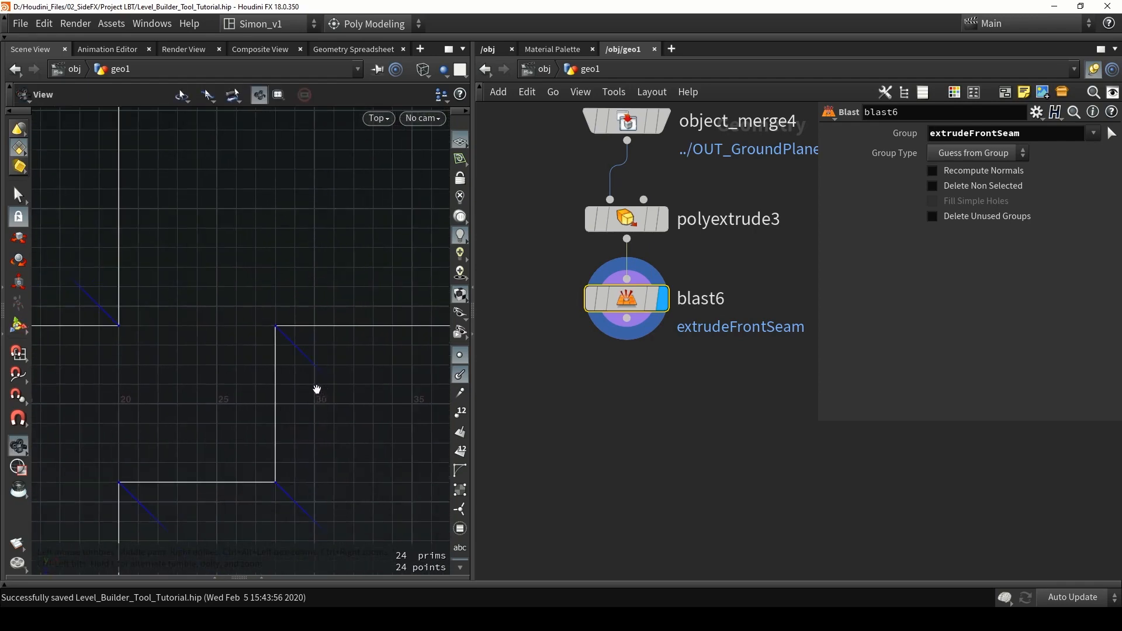
{"action": "middle_click_drag", "start_coordinate": [299, 390], "coordinate": [314, 297]}
{"action": "scroll", "coordinate": [312, 313], "scroll_direction": "down", "scroll_amount": 5}
{"action": "scroll", "coordinate": [315, 297], "scroll_direction": "down", "scroll_amount": 2}
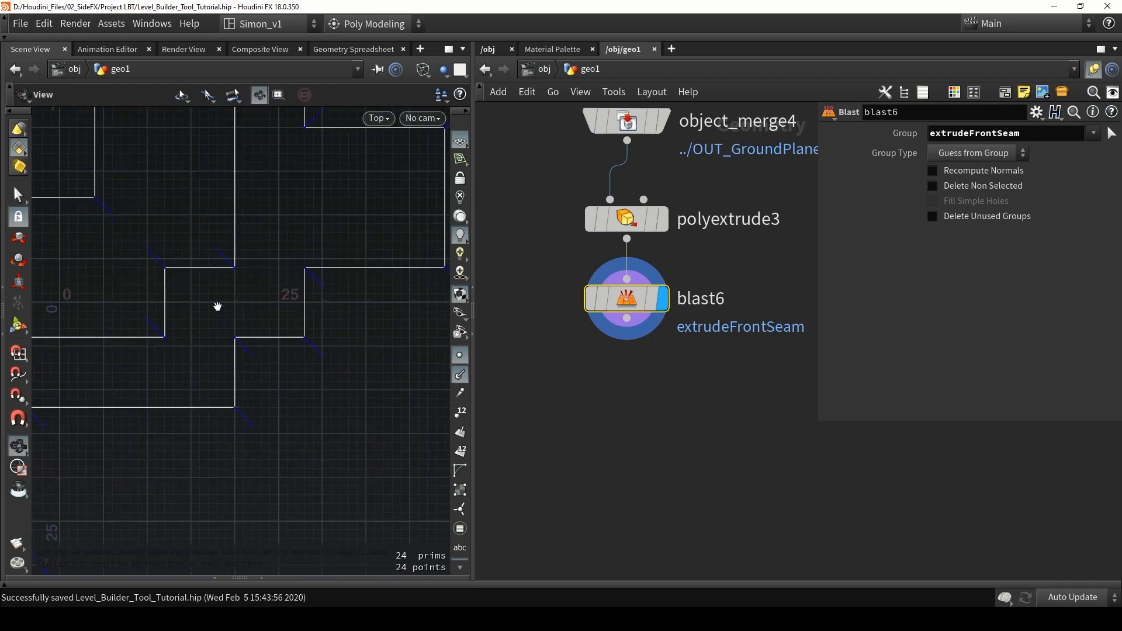
{"action": "scroll", "coordinate": [218, 306], "scroll_direction": "down", "scroll_amount": 3}
{"action": "middle_click_drag", "start_coordinate": [218, 306], "coordinate": [333, 301], "text": "alt"}
{"action": "middle_click_drag", "start_coordinate": [264, 316], "coordinate": [313, 325], "text": "alt"}
{"action": "scroll", "coordinate": [305, 281], "scroll_direction": "down", "scroll_amount": 4}
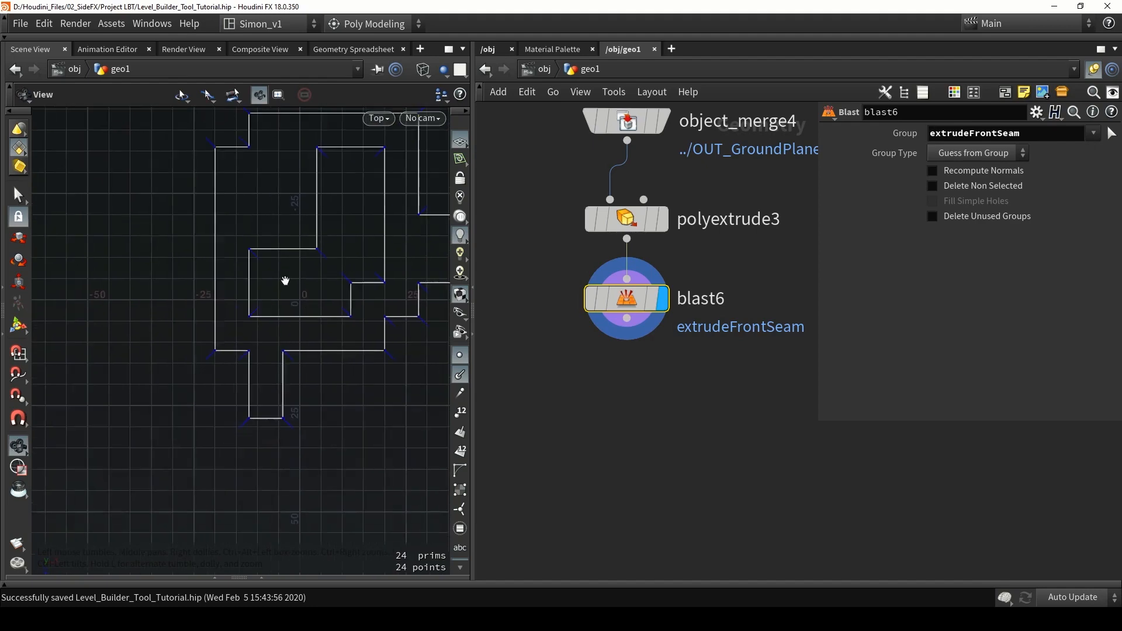
{"action": "middle_click_drag", "start_coordinate": [306, 238], "coordinate": [211, 313], "text": "alt"}
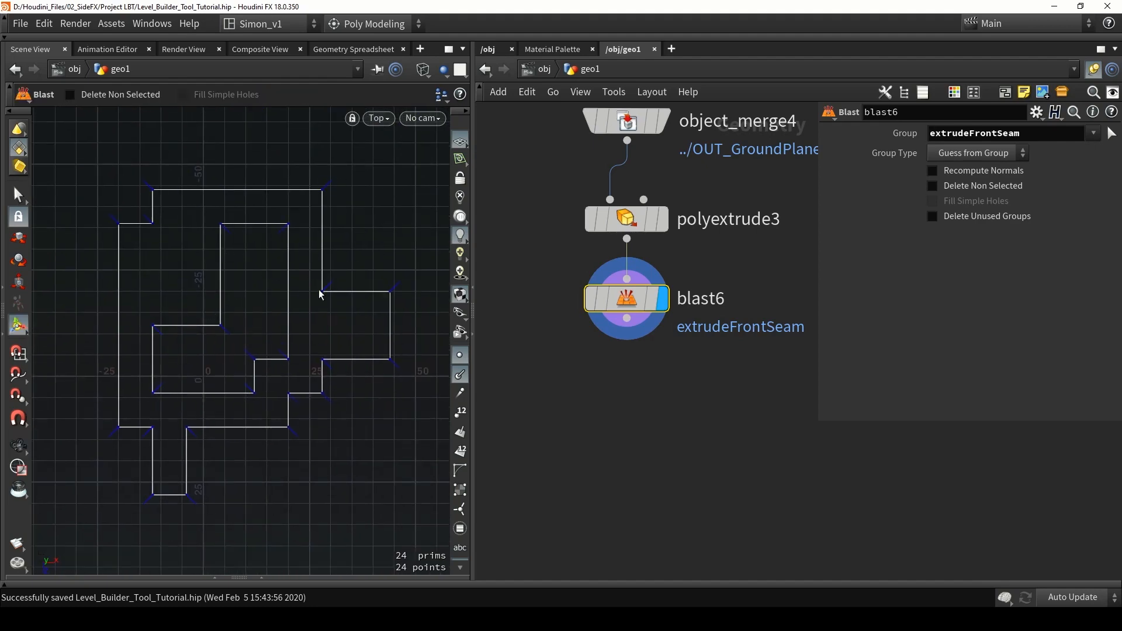
{"action": "left_click_drag", "start_coordinate": [314, 288], "coordinate": [318, 233], "text": "alt"}
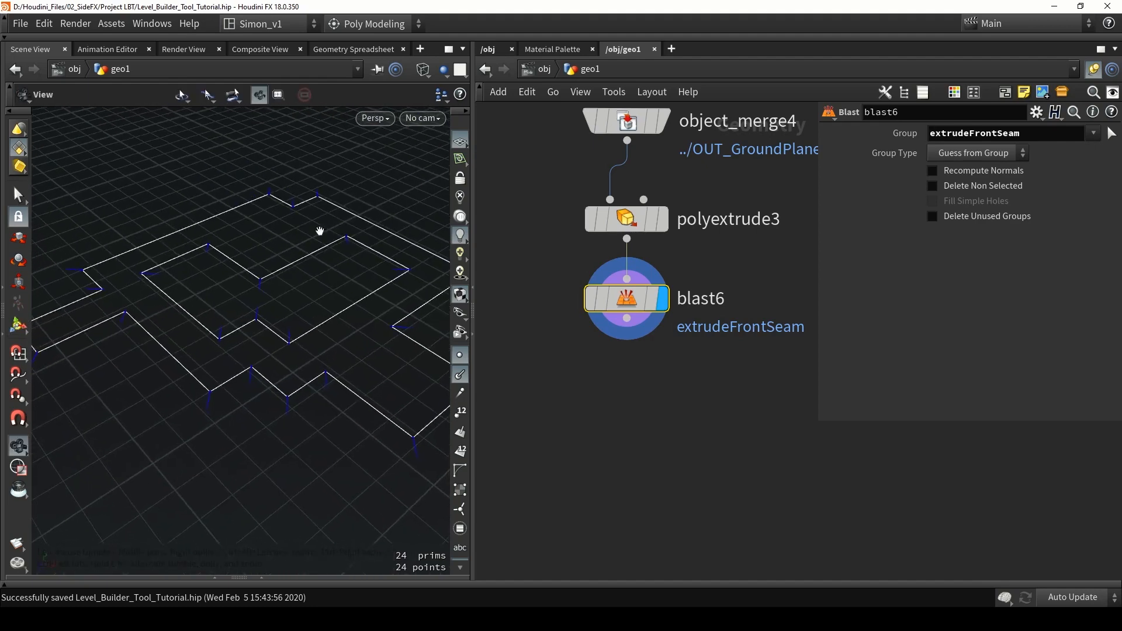
- Add a Group node below blast6 and wire the blast6 output into its first input
{"action": "scroll", "coordinate": [634, 350], "scroll_direction": "down", "scroll_amount": 2}
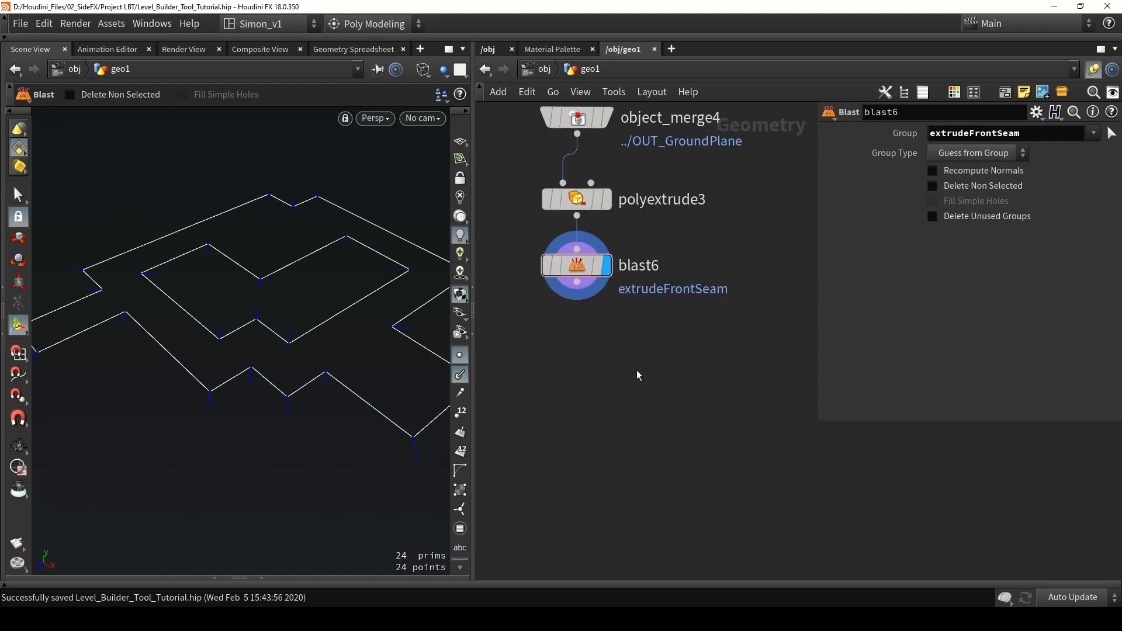
{"action": "key", "text": "Tab"}
{"action": "type", "text": "g"}
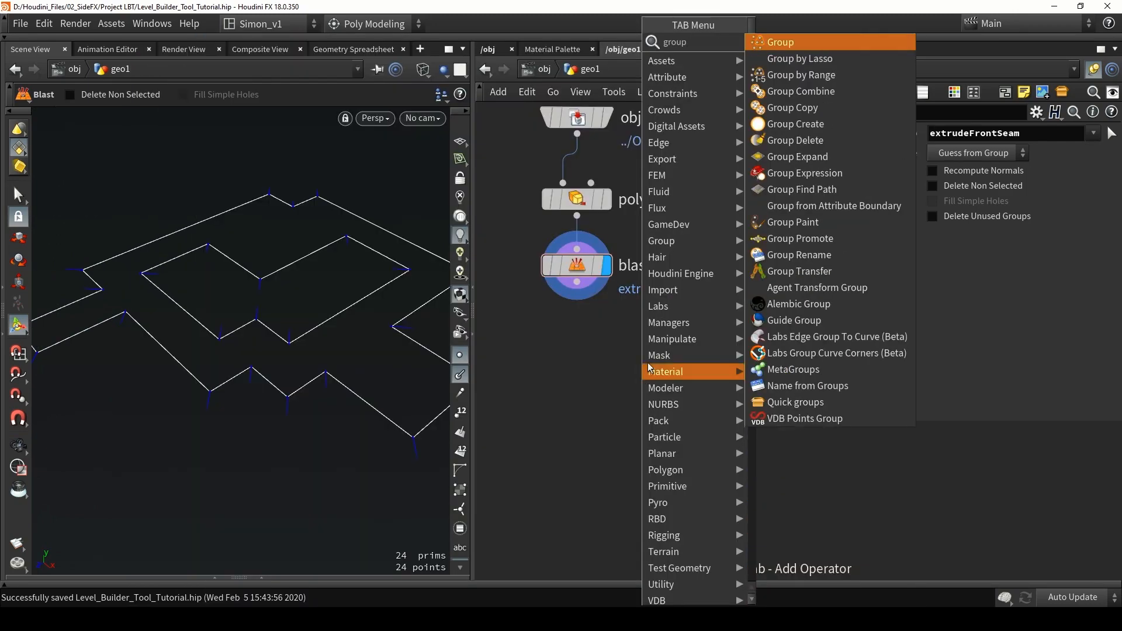
{"action": "left_click", "coordinate": [773, 45]}
{"action": "left_click", "coordinate": [659, 371]}
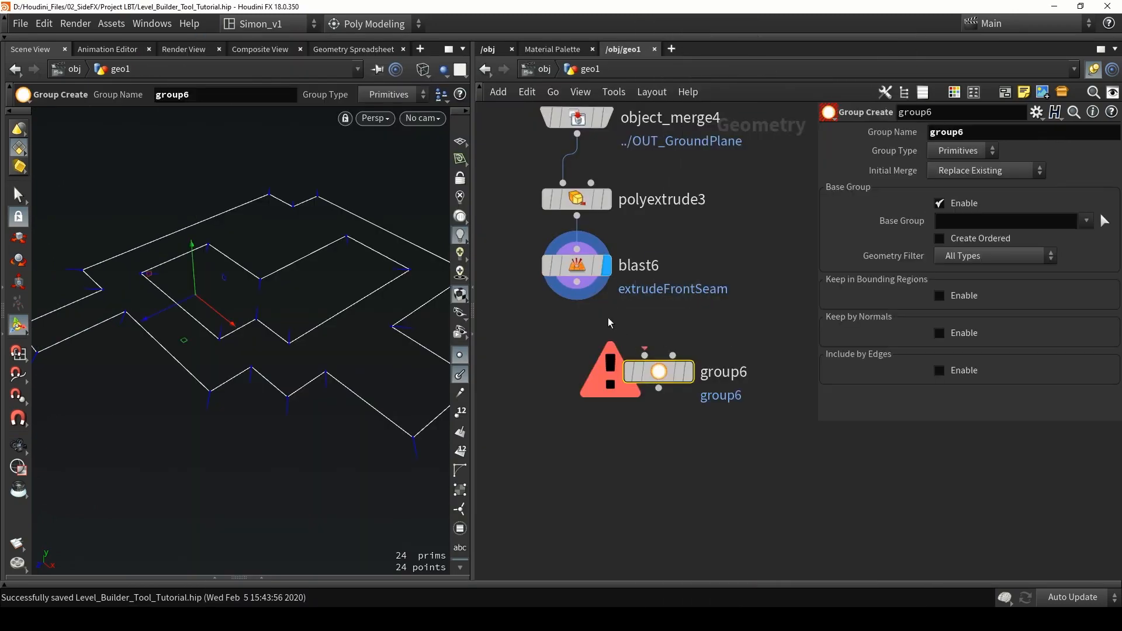
{"action": "left_click_drag", "start_coordinate": [577, 282], "coordinate": [682, 439]}
{"action": "middle_click_drag", "start_coordinate": [719, 361], "coordinate": [674, 375]}
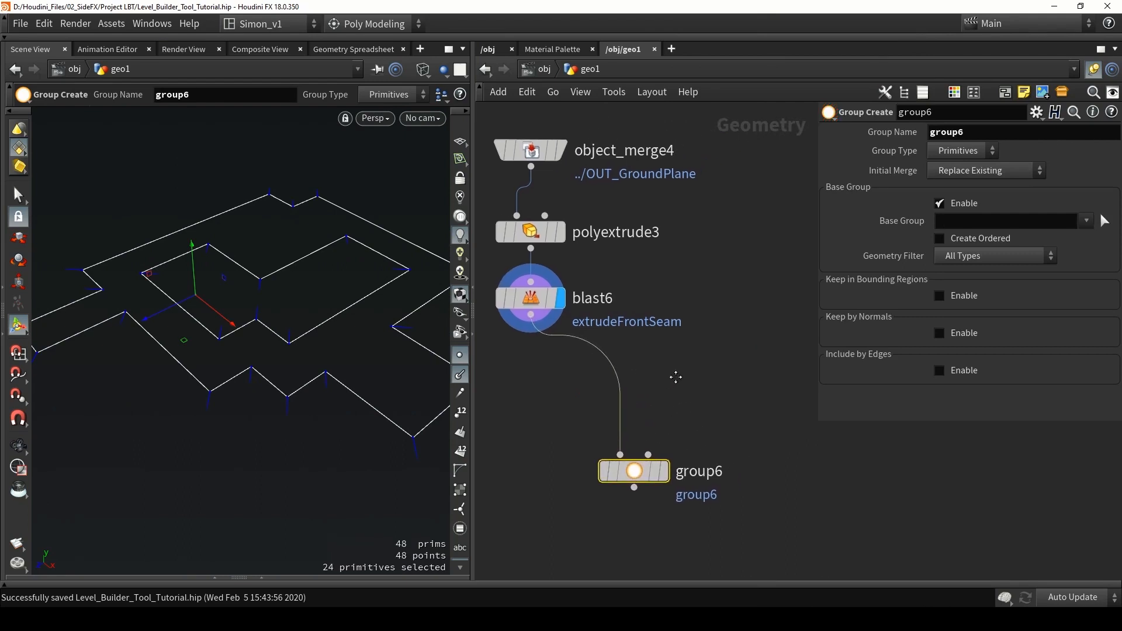
- Add an Object Merge node referencing the OUT_CornerPoint output and place it beside the blast6 branch
{"action": "scroll", "coordinate": [708, 370], "scroll_direction": "down", "scroll_amount": 10}
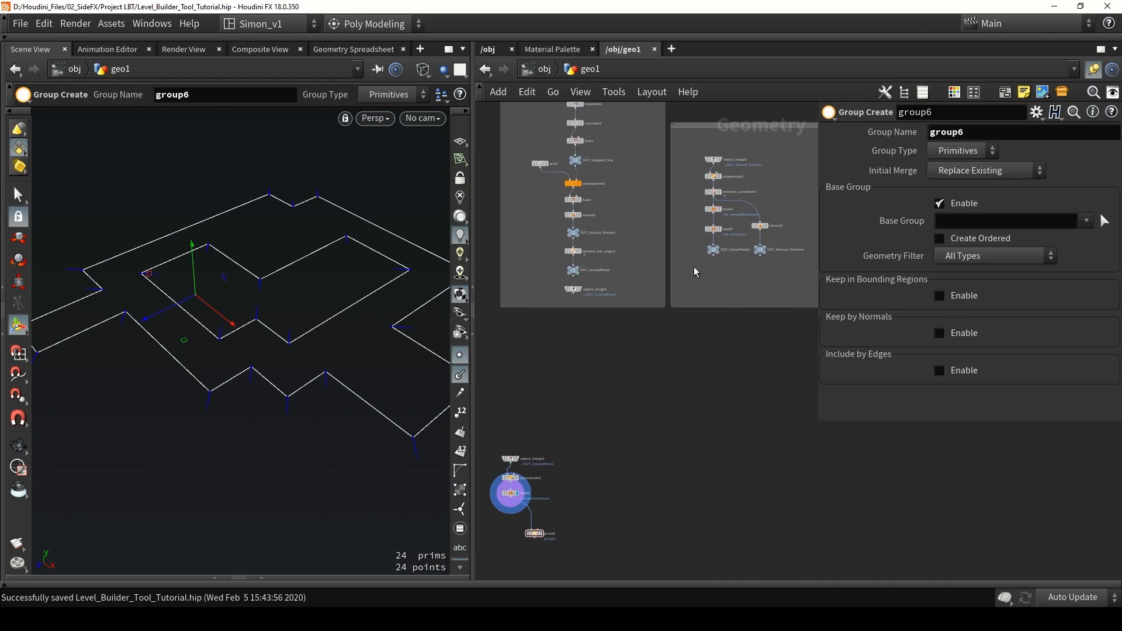
{"action": "middle_click_drag", "start_coordinate": [648, 426], "coordinate": [687, 360]}
{"action": "key", "text": "Tab"}
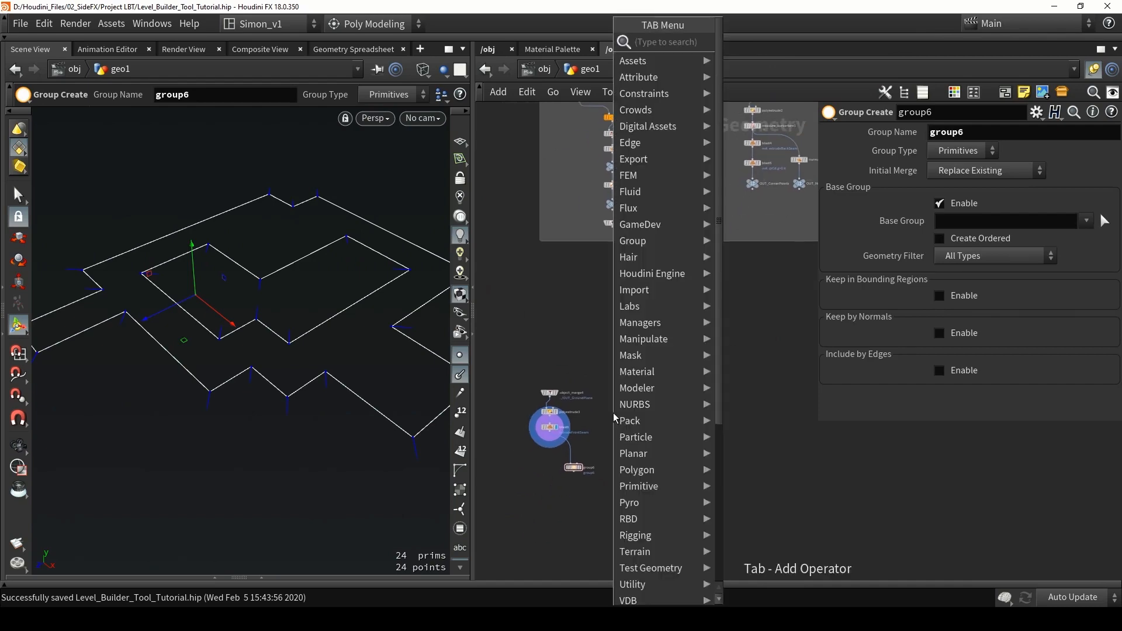
{"action": "type", "text": "obj"}
{"action": "key", "text": "Down"}
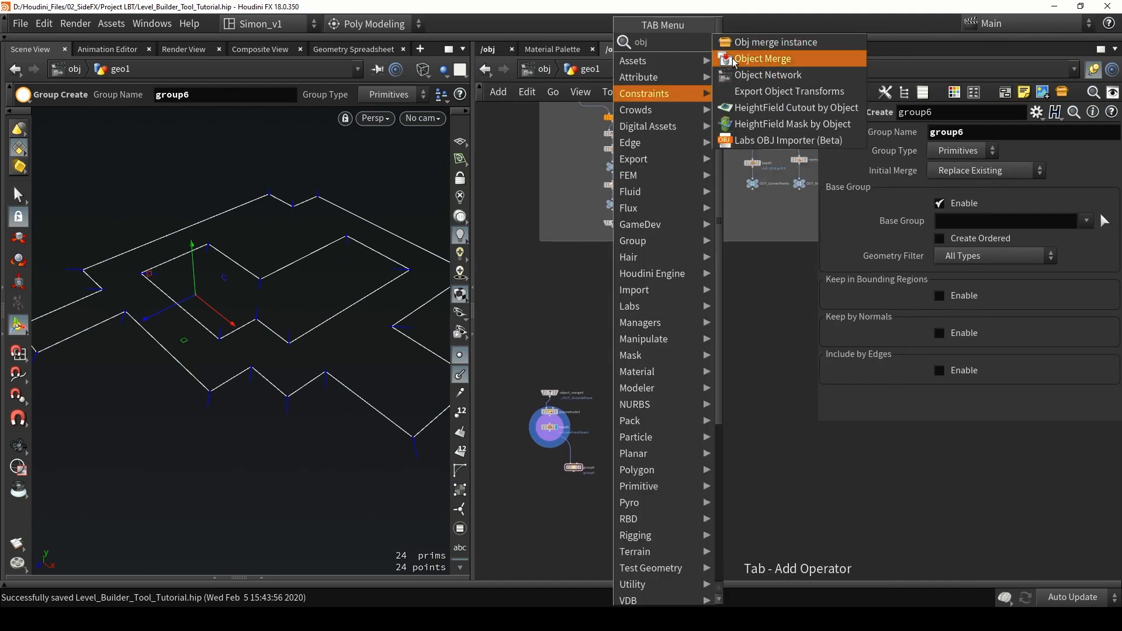
{"action": "key", "text": "Return"}
{"action": "left_click", "coordinate": [658, 404]}
{"action": "left_click_drag", "start_coordinate": [758, 192], "coordinate": [1011, 173]}
{"action": "middle_click_drag", "start_coordinate": [629, 450], "coordinate": [674, 410]}
{"action": "scroll", "coordinate": [678, 401], "scroll_direction": "up", "scroll_amount": 8}
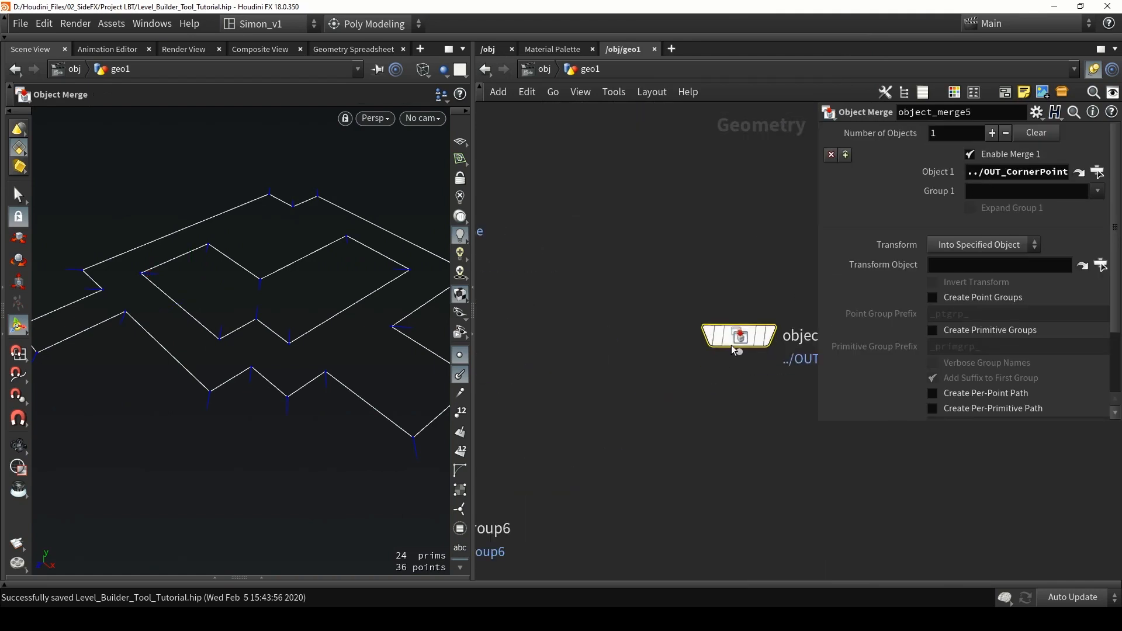
{"action": "left_click_drag", "start_coordinate": [732, 339], "coordinate": [676, 280]}
{"action": "middle_click_drag", "start_coordinate": [671, 313], "coordinate": [721, 306]}
- Add a Box node and a Copy to Points node between the blast6 branch and the corner-point Object Merge
{"action": "scroll", "coordinate": [720, 306], "scroll_direction": "down", "scroll_amount": 2}
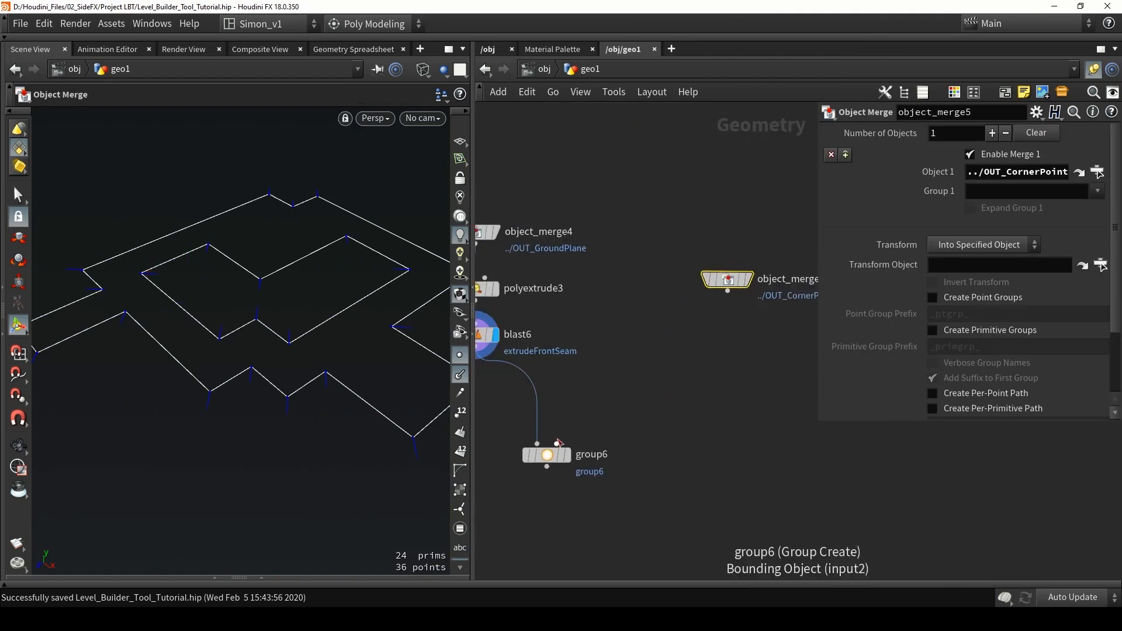
{"action": "key", "text": "Tab"}
{"action": "type", "text": "box"}
{"action": "key", "text": "Return"}
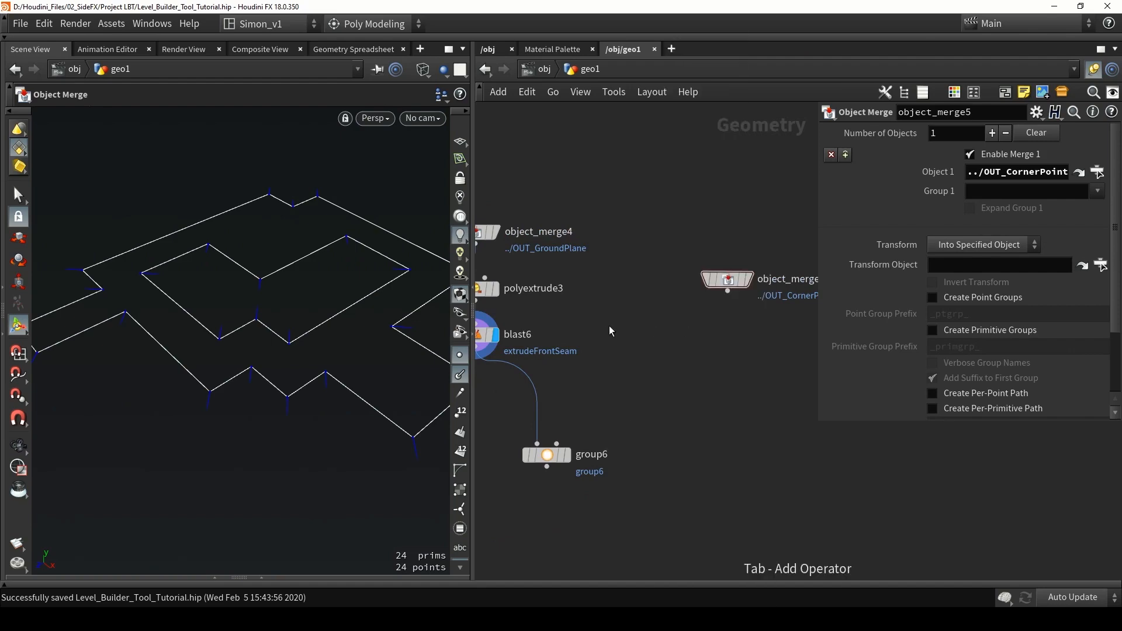
{"action": "left_click", "coordinate": [620, 306]}
{"action": "key", "text": "Tab"}
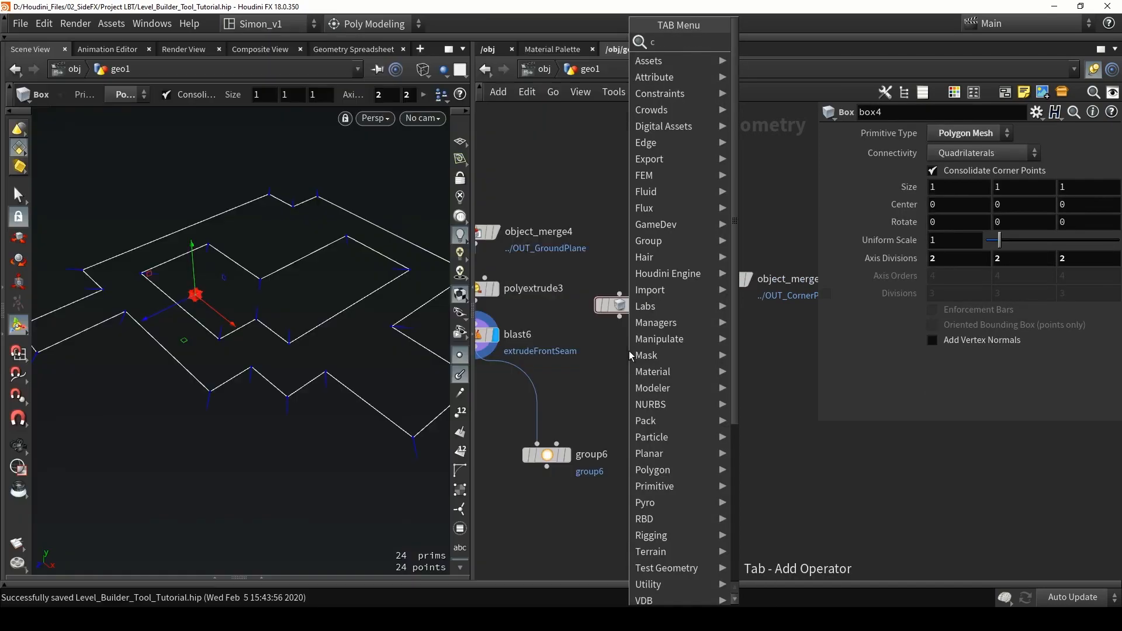
{"action": "type", "text": "cop"}
{"action": "left_click", "coordinate": [776, 128]}
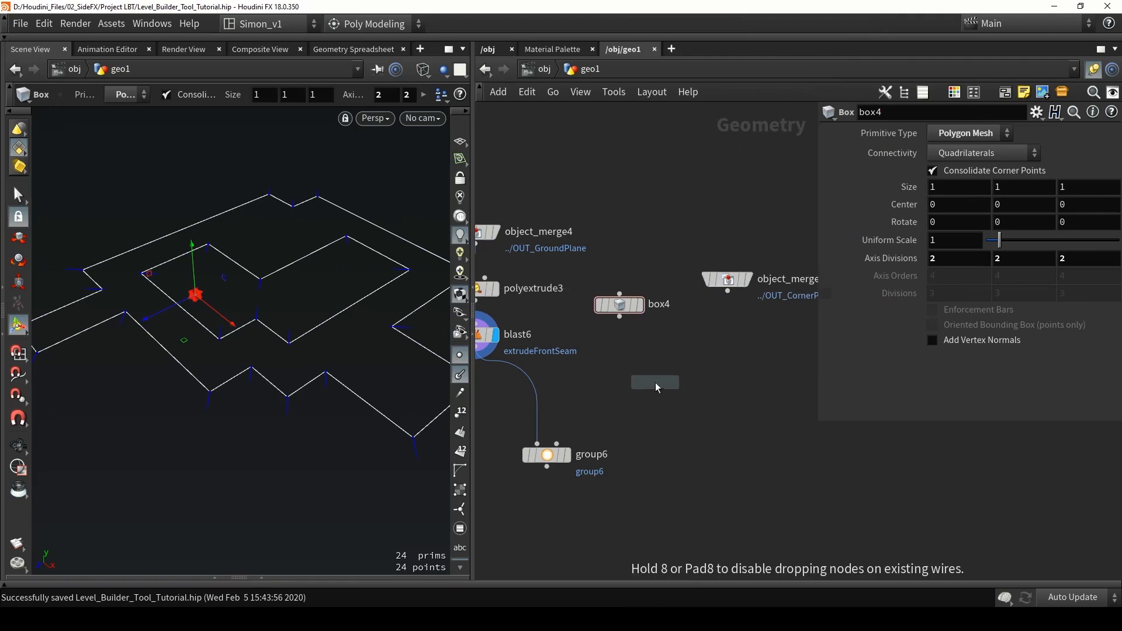
{"action": "left_click", "coordinate": [656, 385]}
- Wire the box and the corner-point Object Merge into Copy to Points, display the copied boxes and hide the point markers
{"action": "scroll", "coordinate": [639, 329], "scroll_direction": "up", "scroll_amount": 2}
{"action": "left_click_drag", "start_coordinate": [611, 312], "coordinate": [649, 389]}
{"action": "left_click_drag", "start_coordinate": [667, 410], "coordinate": [719, 401]}
{"action": "left_click", "coordinate": [767, 274]}
{"action": "left_click", "coordinate": [769, 297]}
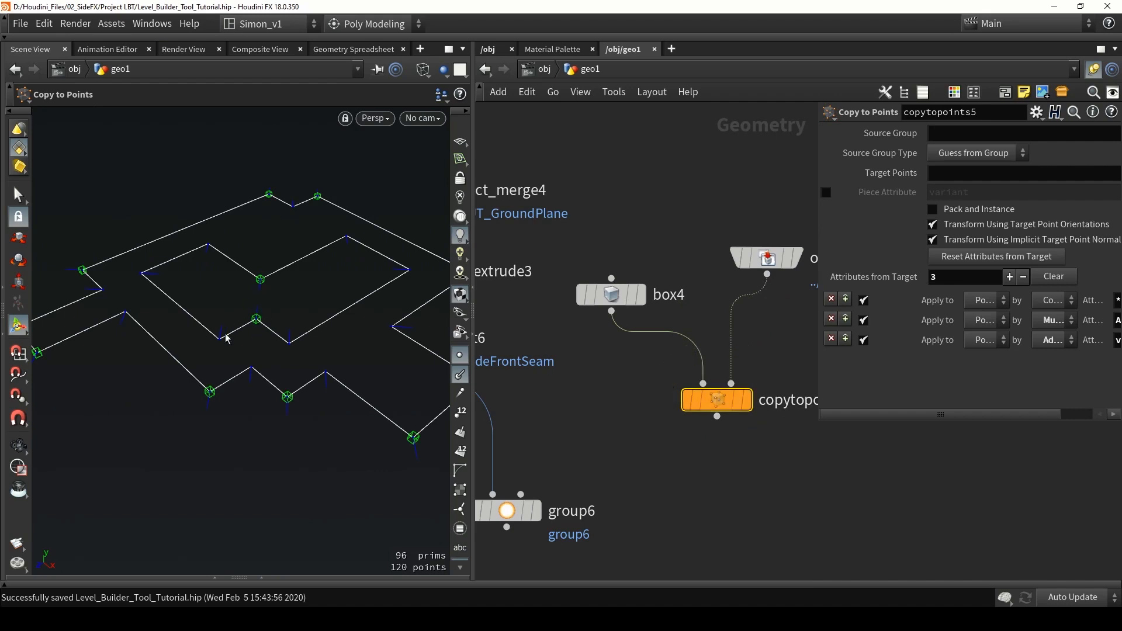
{"action": "left_click", "coordinate": [747, 401]}
{"action": "left_click_drag", "start_coordinate": [723, 401], "coordinate": [654, 403]}
{"action": "left_click", "coordinate": [459, 359]}
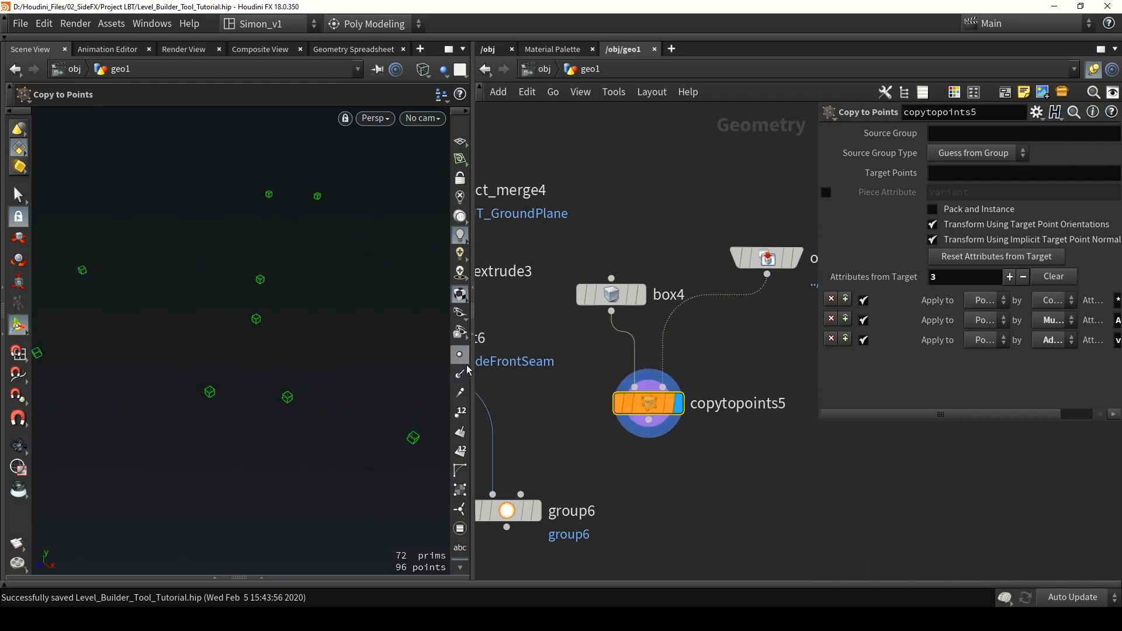
- Display group6 with the copied boxes as its second input, name the group Convex_Points and set its type to Points
{"action": "left_click", "coordinate": [632, 457]}
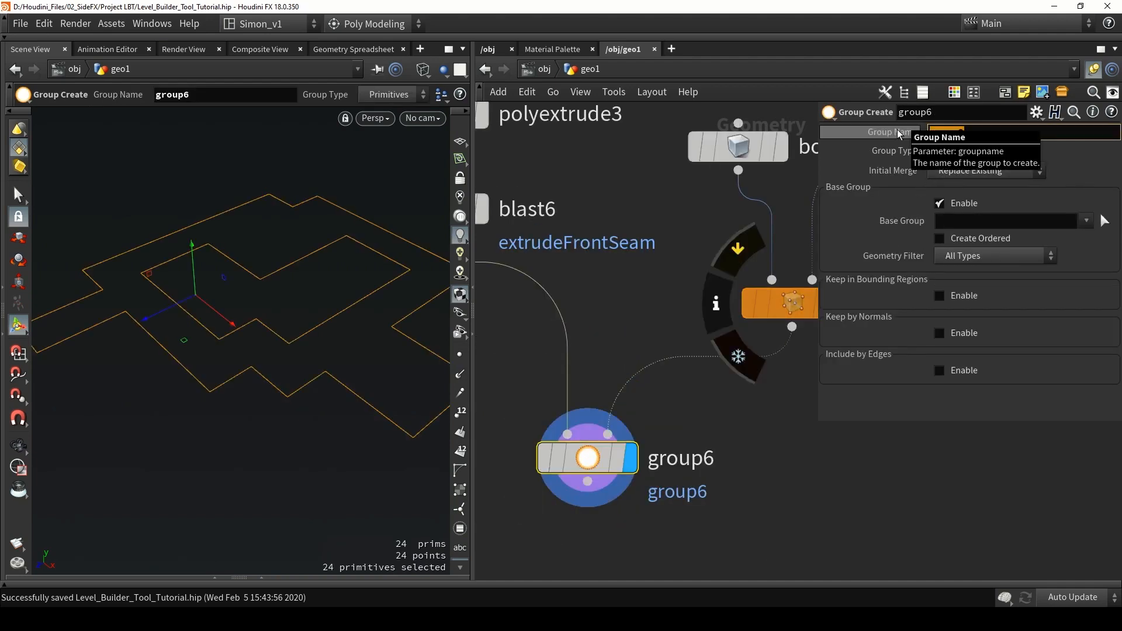
{"action": "key", "text": "BackSpace"}
{"action": "type", "text": "Convex_Po"}
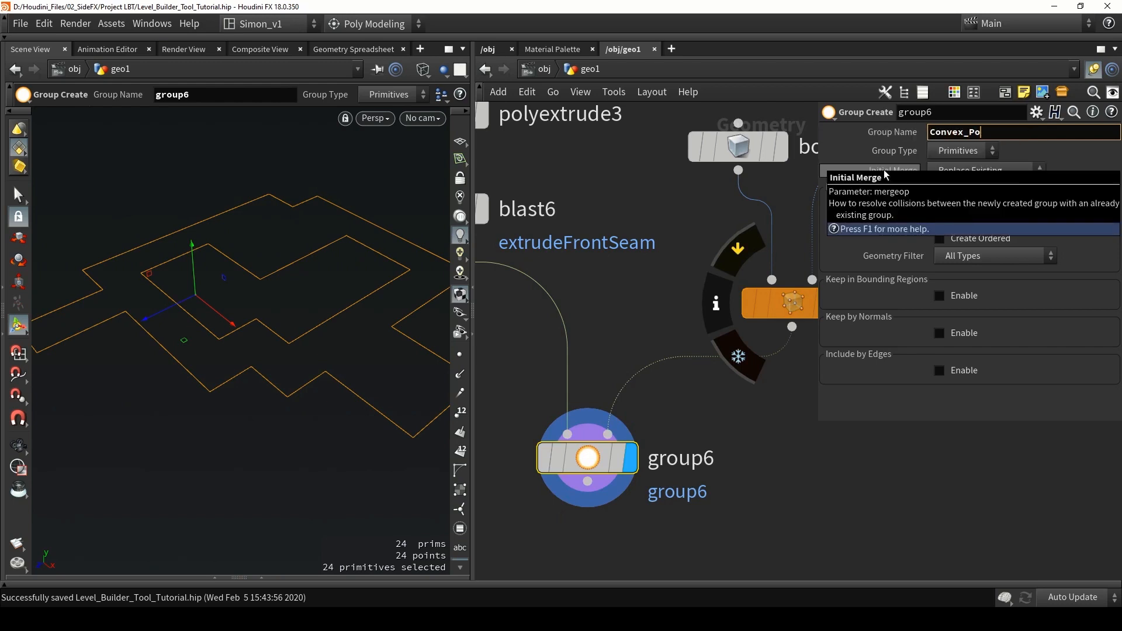
{"action": "type", "text": "ints"}
{"action": "key", "text": "Return"}
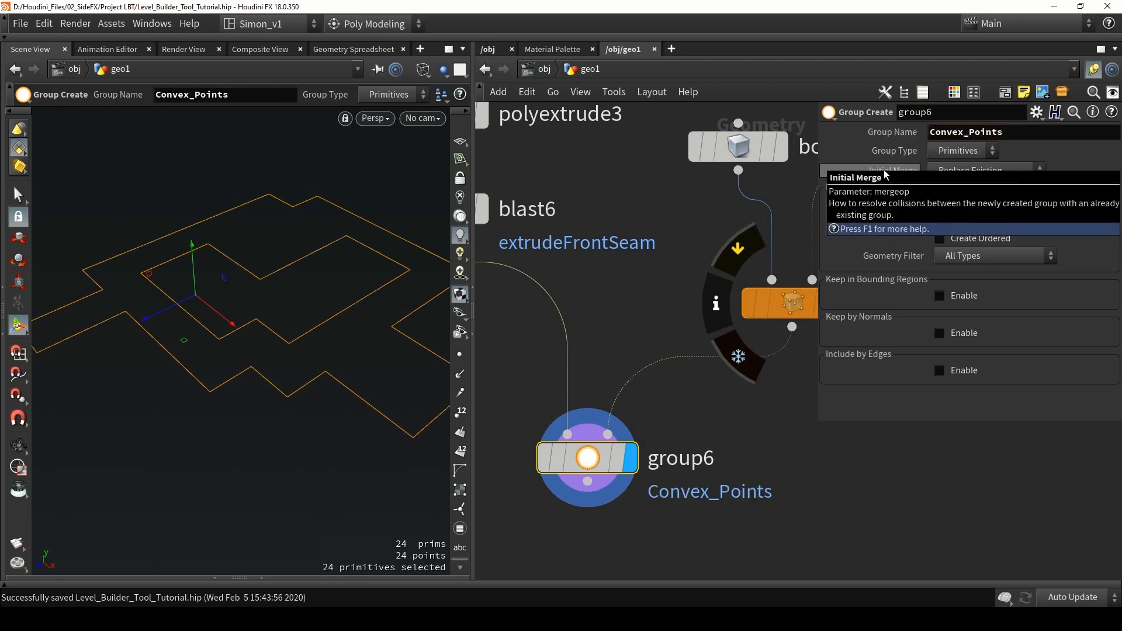
{"action": "left_click", "coordinate": [961, 151]}
{"action": "left_click", "coordinate": [948, 183]}
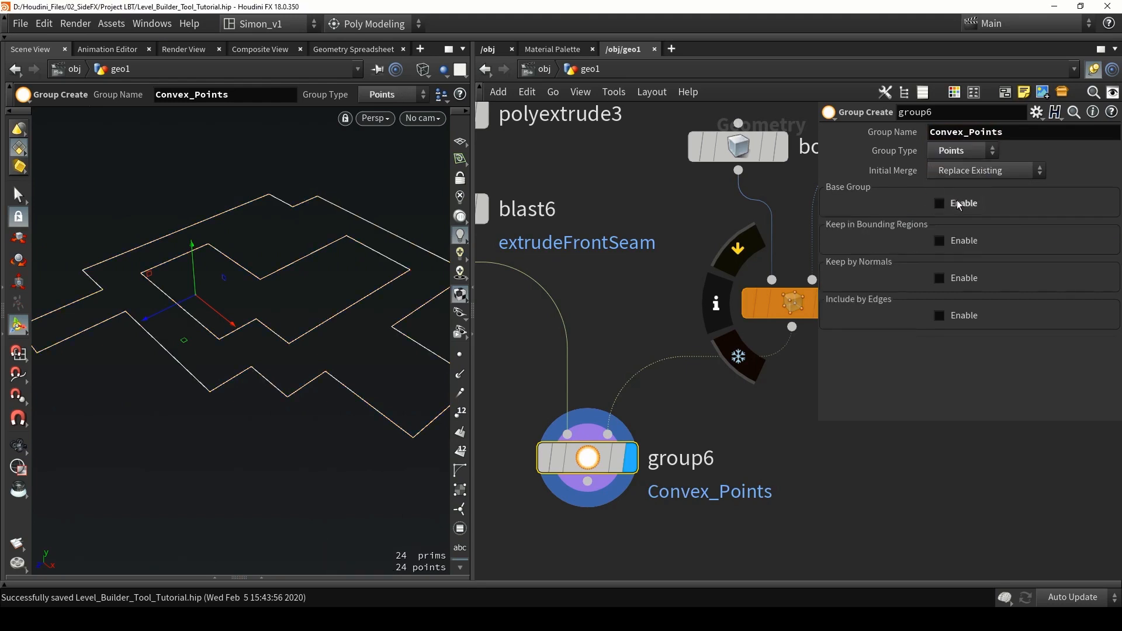
- Enable Keep in Bounding Regions on group6 with the Bounding Object type and check the selected corner points
{"action": "left_click", "coordinate": [964, 241]}
{"action": "left_click", "coordinate": [988, 258]}
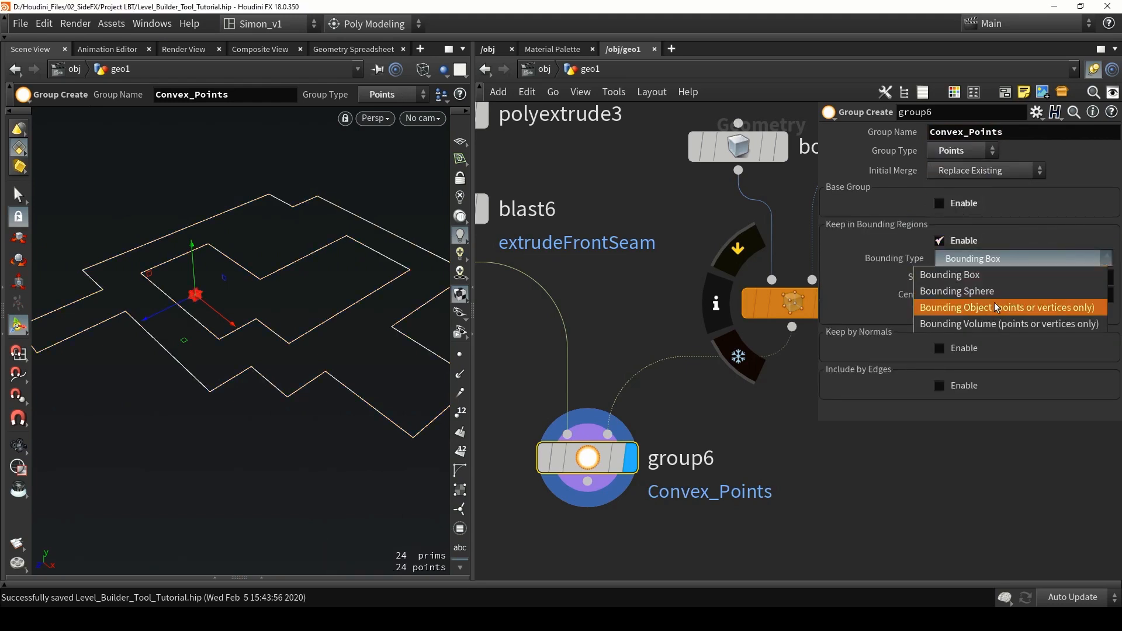
{"action": "left_click", "coordinate": [994, 303]}
{"action": "left_click_drag", "start_coordinate": [271, 296], "coordinate": [254, 365], "text": "alt"}
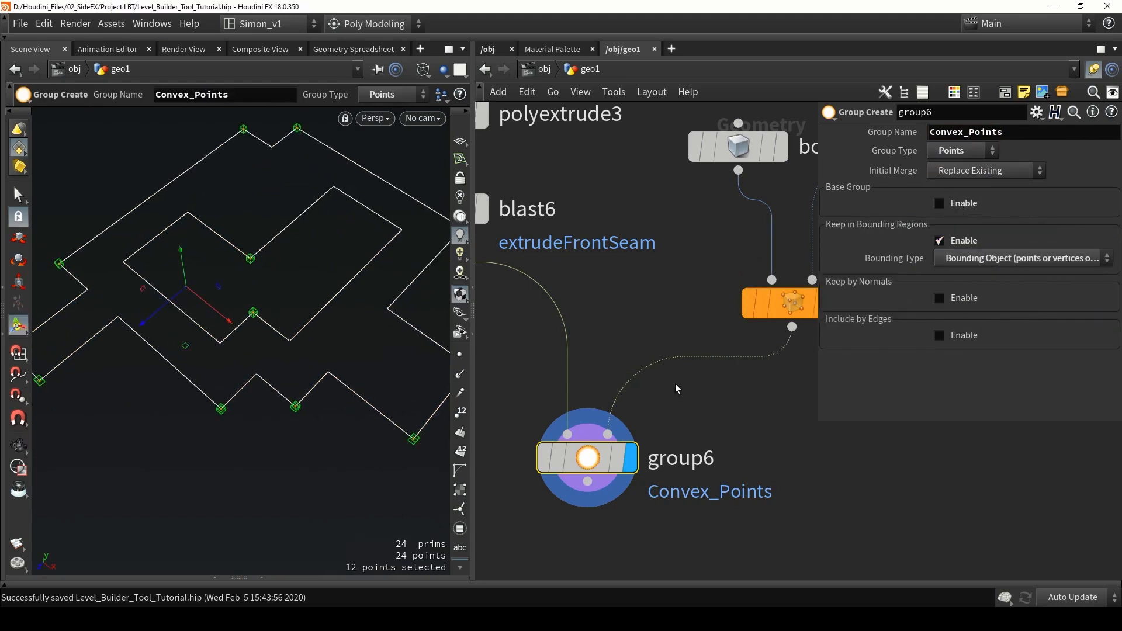
- Add a Split node below group6, wire the group6 output into it and display it
{"action": "scroll", "coordinate": [676, 389], "scroll_direction": "down", "scroll_amount": 3}
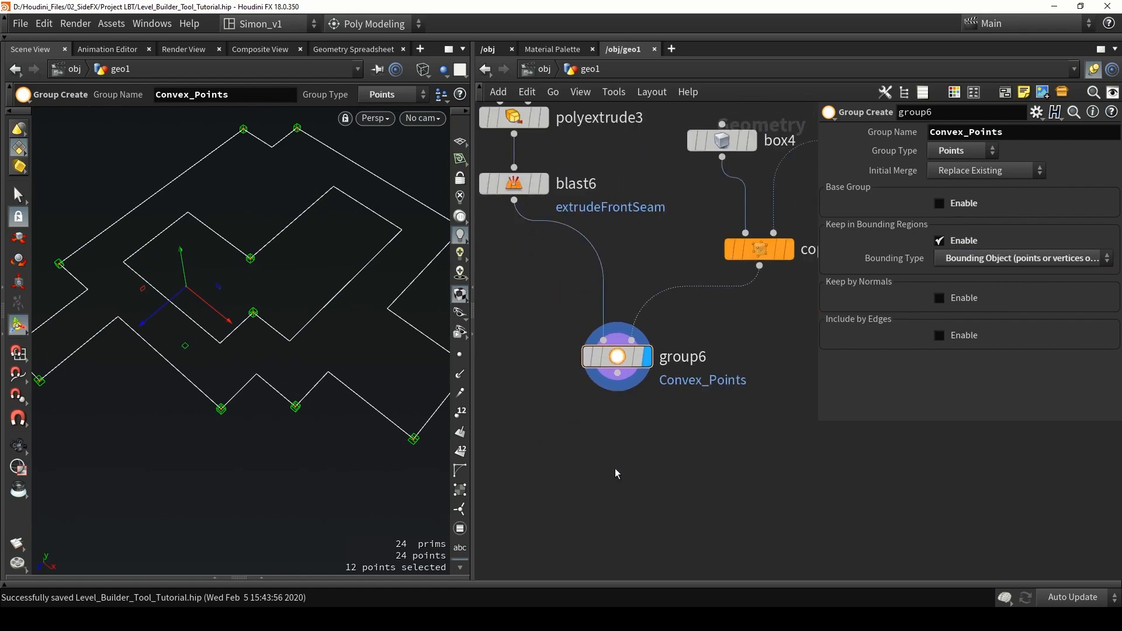
{"action": "key", "text": "Tab"}
{"action": "type", "text": "spl"}
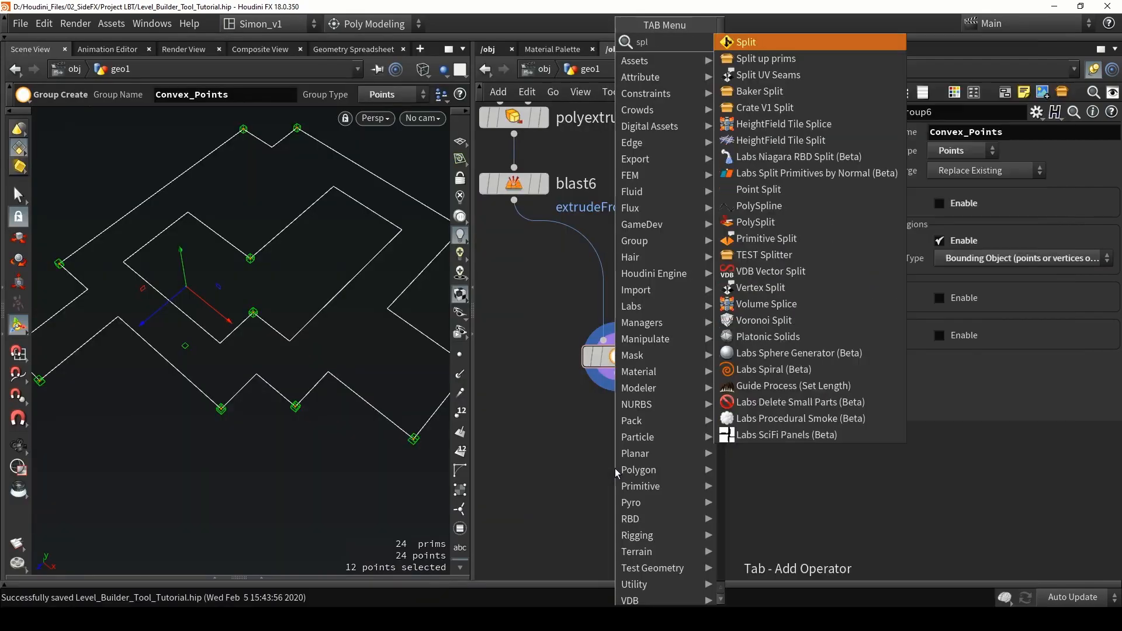
{"action": "key", "text": "Return"}
{"action": "left_click", "coordinate": [622, 401]}
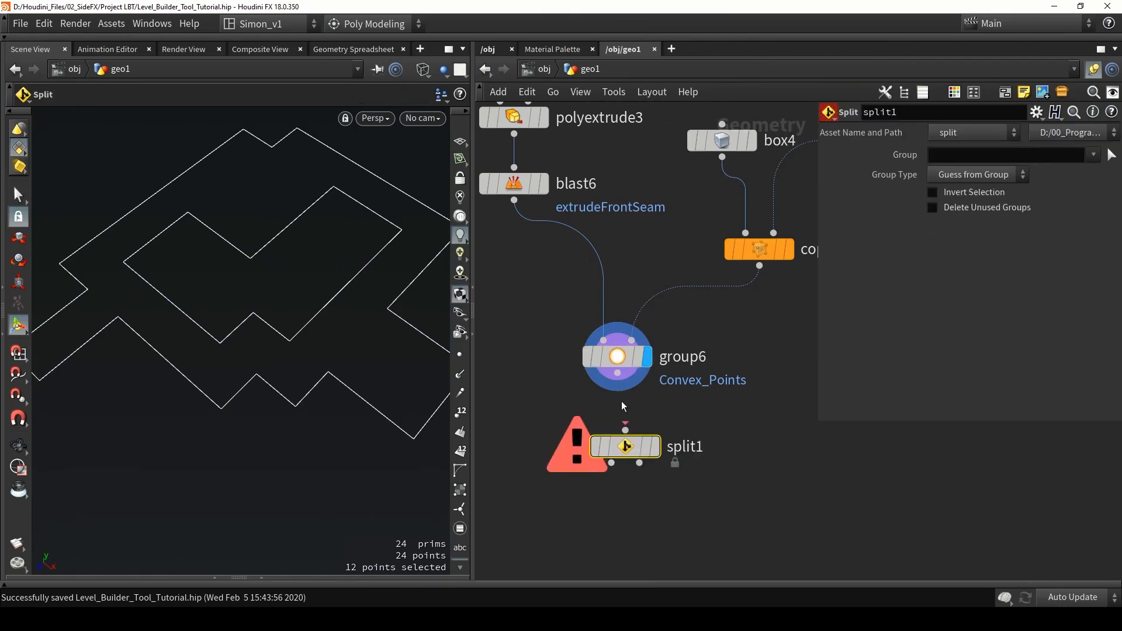
{"action": "left_click_drag", "start_coordinate": [618, 372], "coordinate": [617, 442]}
{"action": "left_click", "coordinate": [656, 447]}
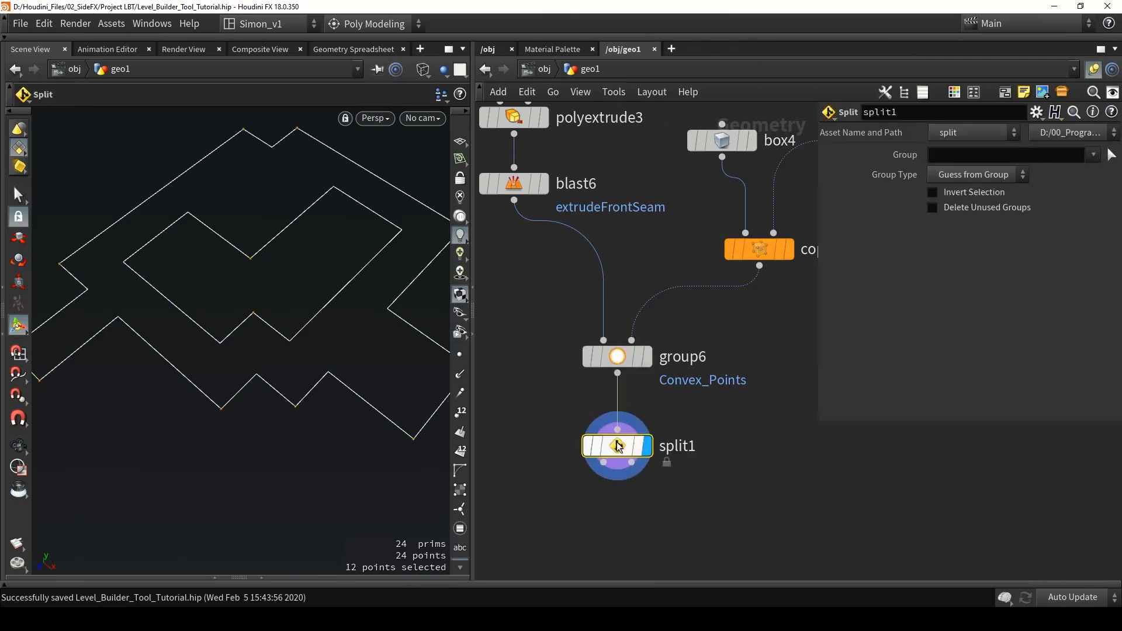
- Set the Split node's group to Convex_Points
{"action": "left_click", "coordinate": [1091, 157]}
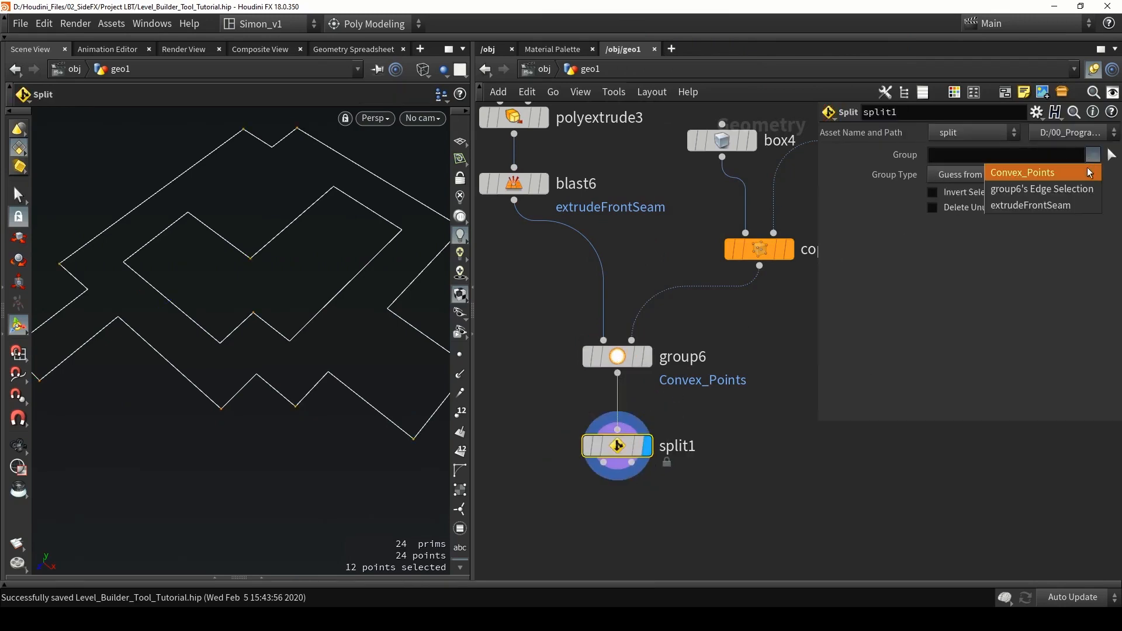
{"action": "left_click", "coordinate": [1044, 175]}
{"action": "scroll", "coordinate": [415, 331], "scroll_direction": "down", "scroll_amount": 2}
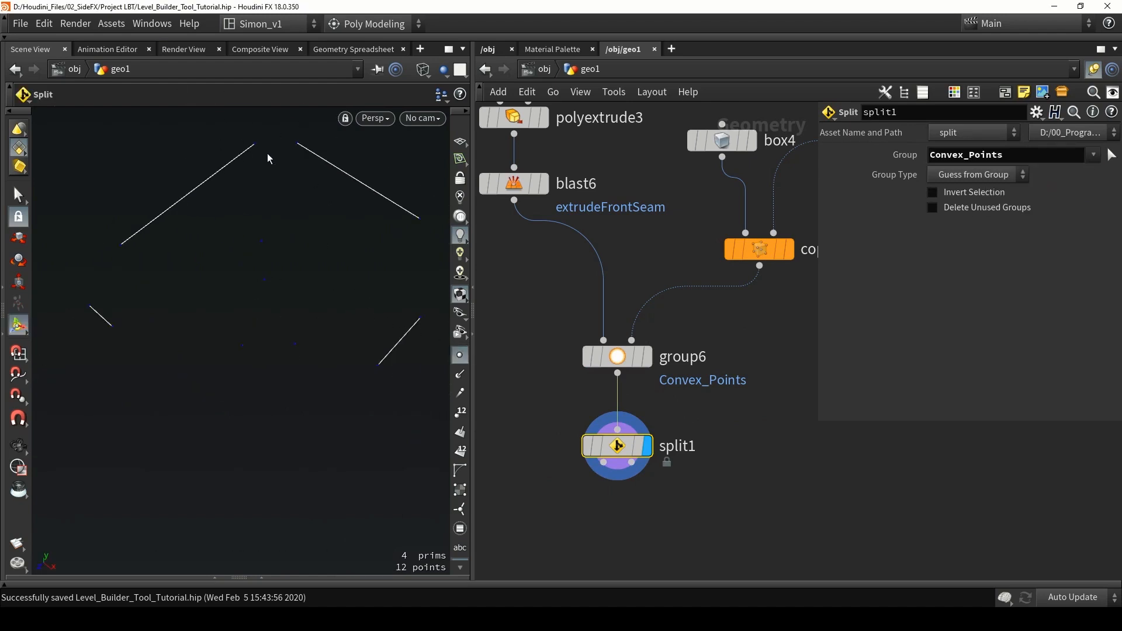
- Add a Box node beside split1 and look up Copy to Points as the node to add for it
{"action": "middle_click_drag", "start_coordinate": [726, 428], "coordinate": [754, 269]}
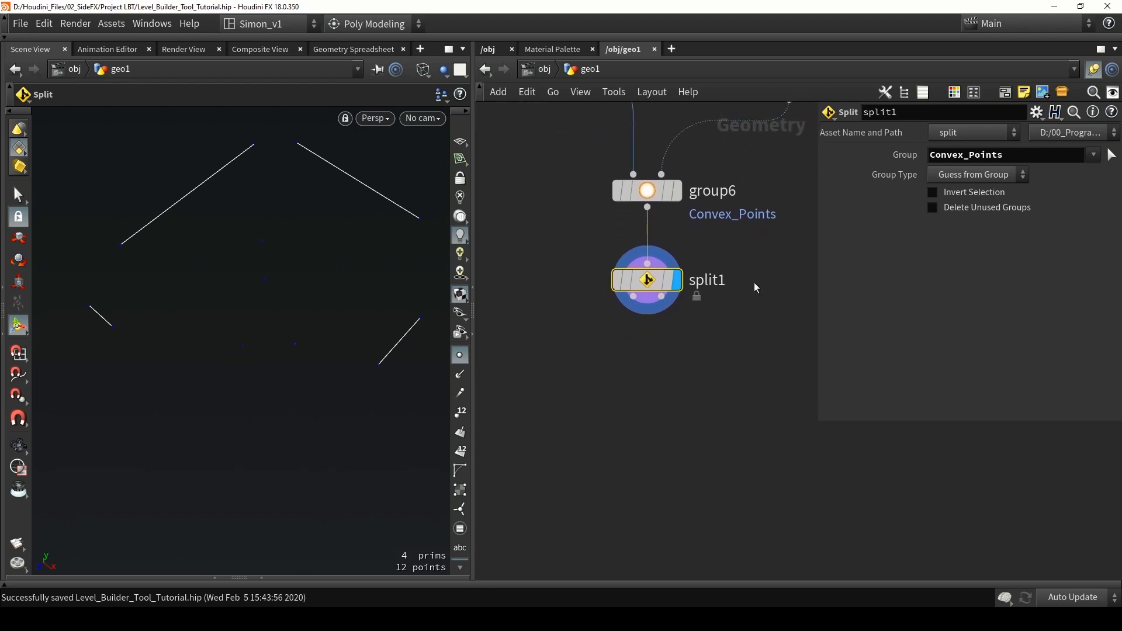
{"action": "scroll", "coordinate": [727, 289], "scroll_direction": "down", "scroll_amount": 4}
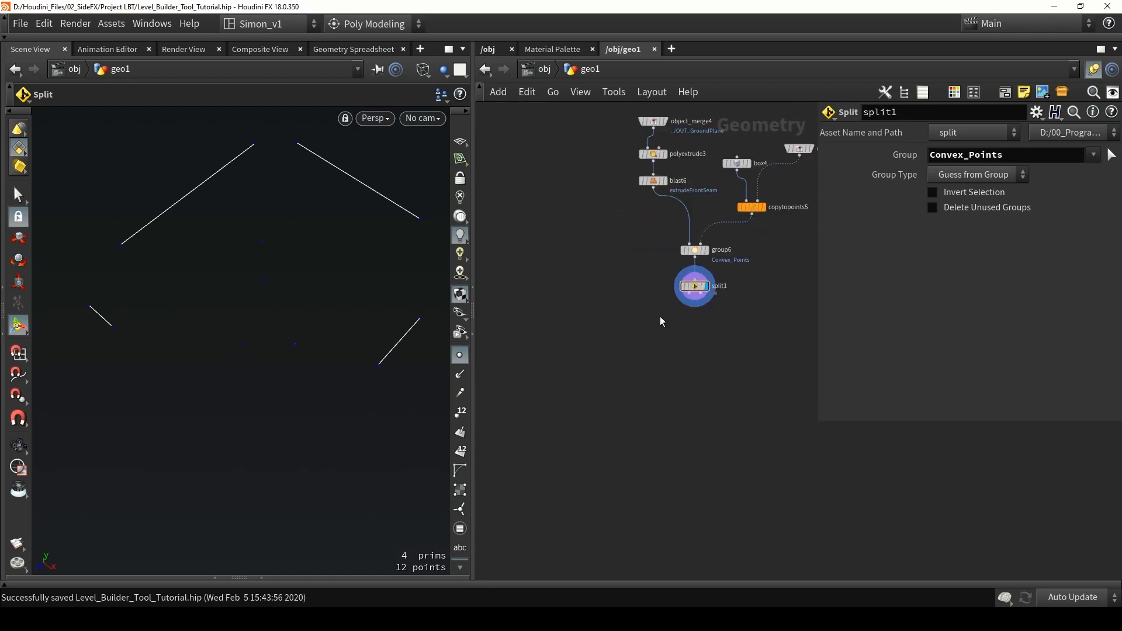
{"action": "left_click", "coordinate": [627, 296]}
{"action": "key", "text": "Tab"}
{"action": "type", "text": "c"}
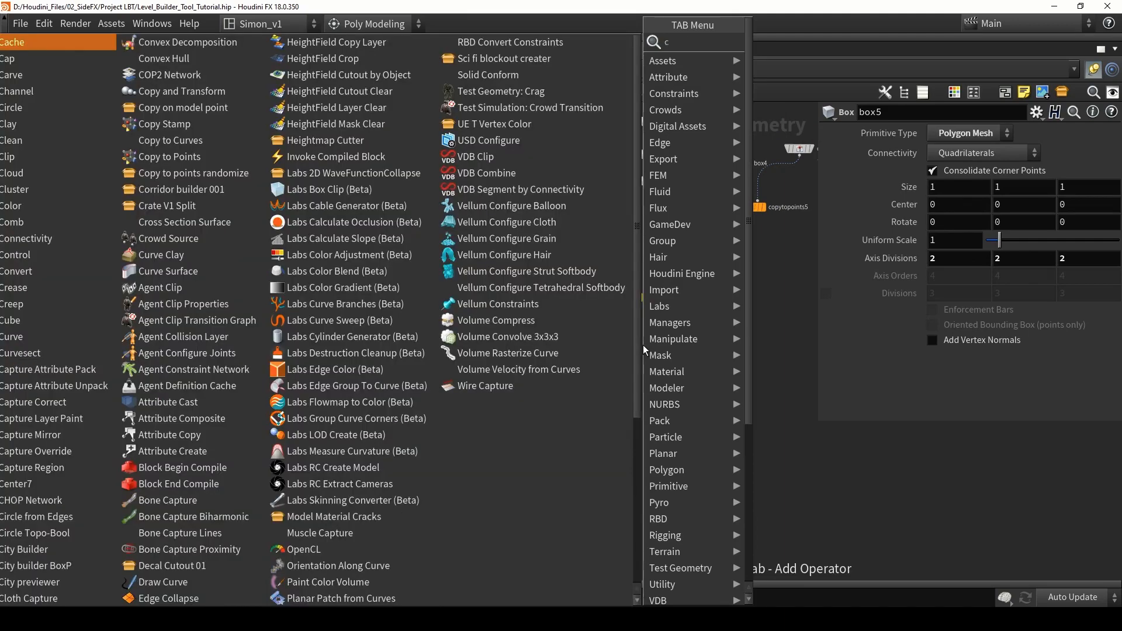
{"action": "type", "text": "op"}
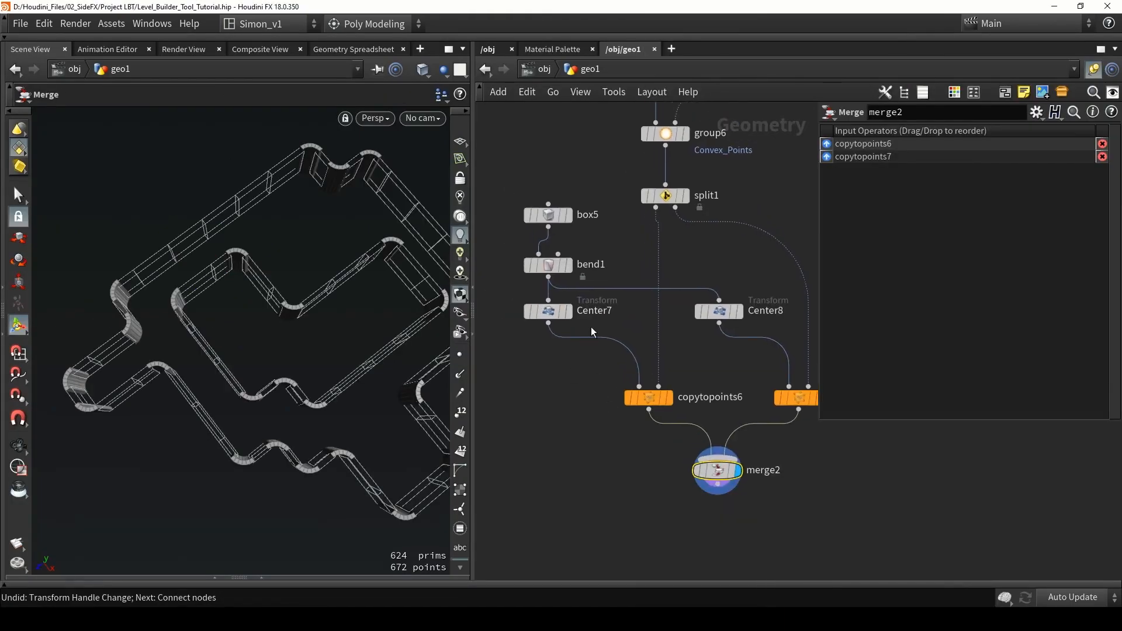
- Inspect how the curved corner wall is built by displaying box5, bend1 and Center7 in turn, and return the display to merge2
{"action": "left_click_drag", "start_coordinate": [309, 327], "coordinate": [281, 287], "text": "alt"}
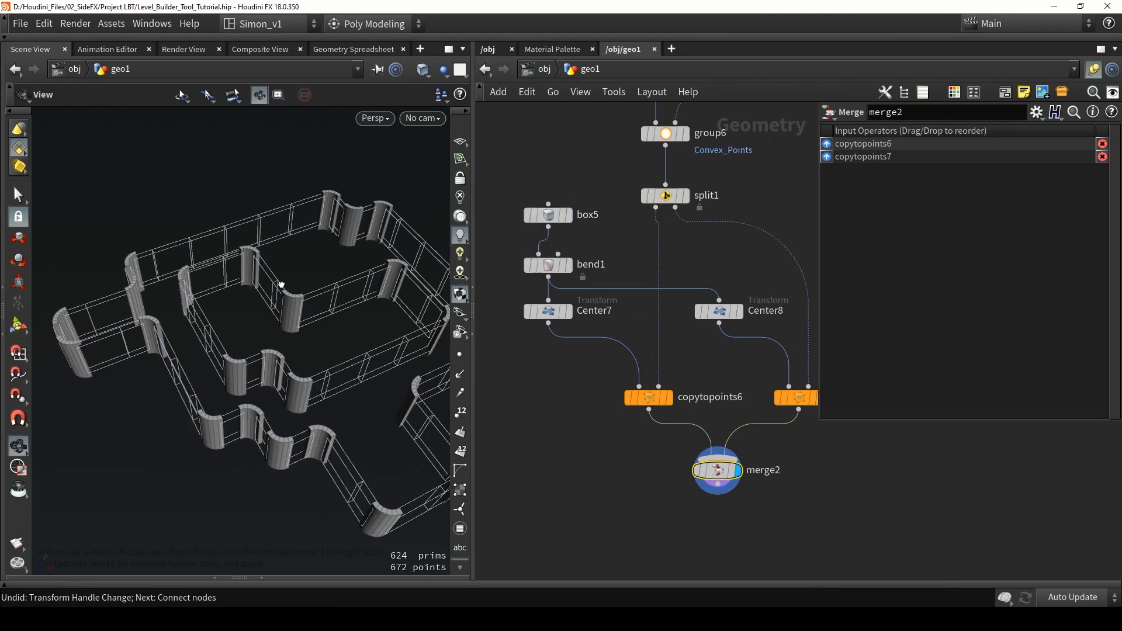
{"action": "left_click", "coordinate": [572, 216]}
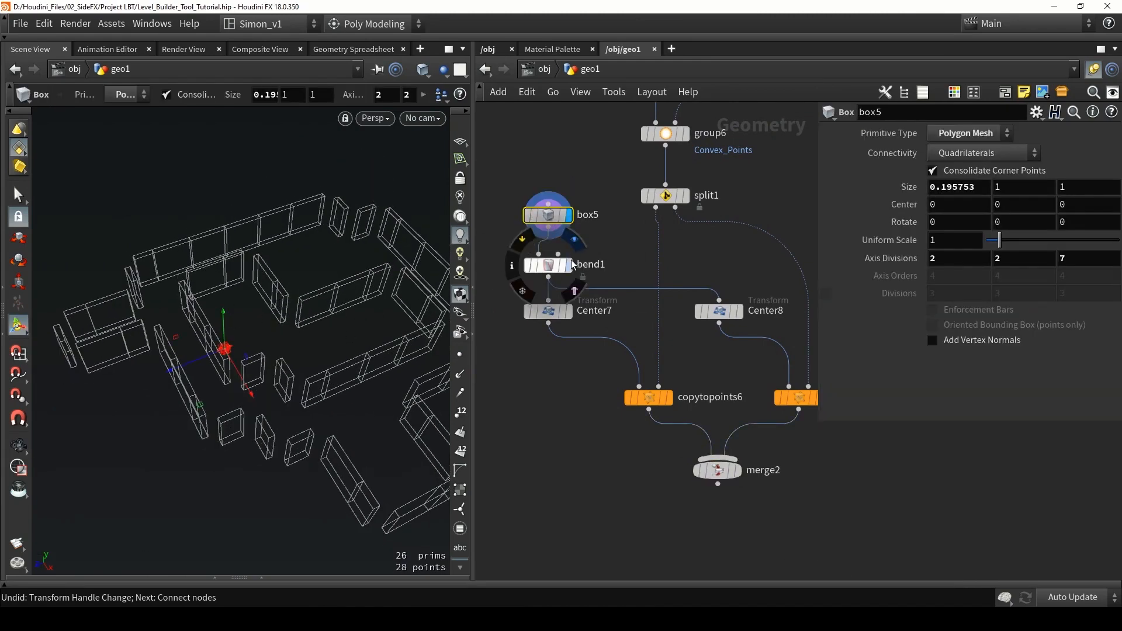
{"action": "key", "text": "space+g"}
{"action": "left_click", "coordinate": [570, 266]}
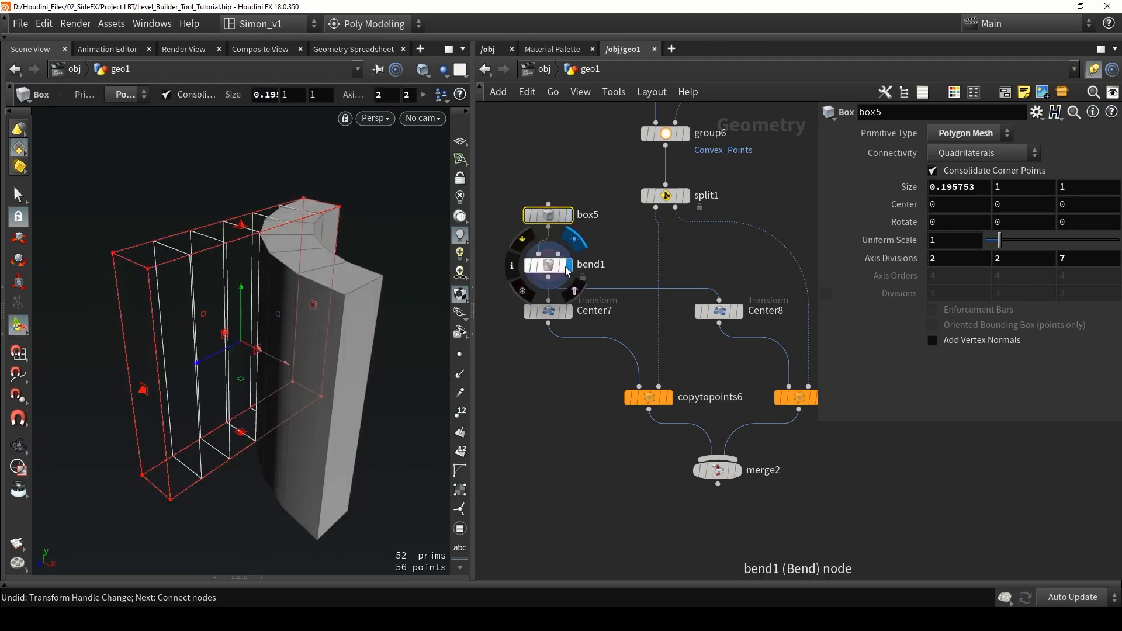
{"action": "left_click", "coordinate": [550, 266]}
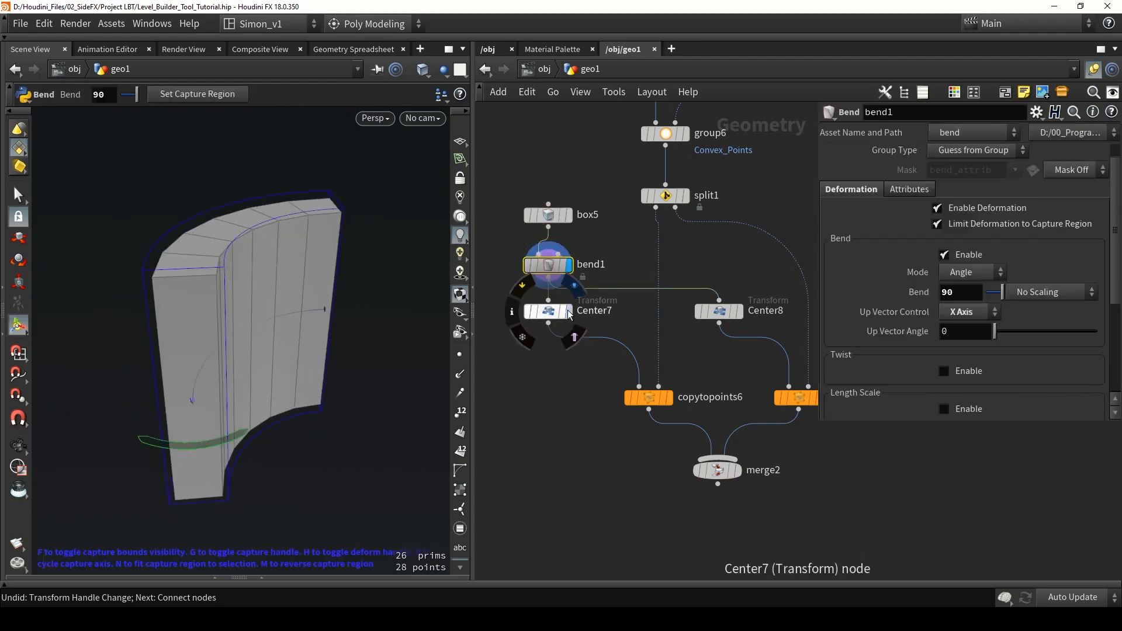
{"action": "left_click", "coordinate": [549, 314]}
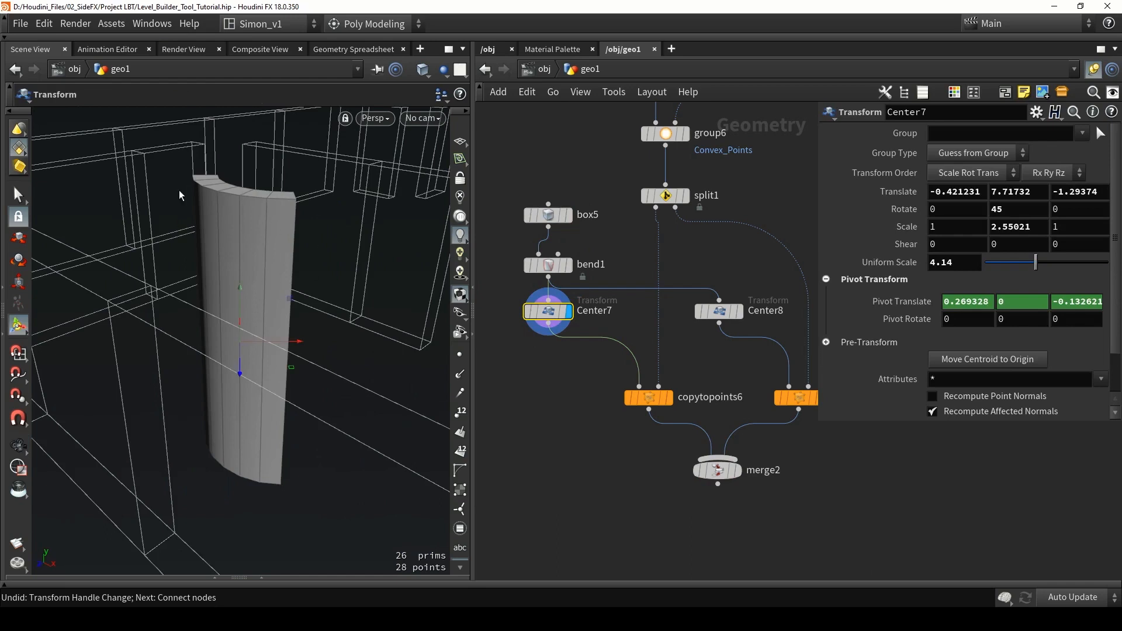
{"action": "left_click", "coordinate": [740, 471]}
- Set split1's group type to Points
{"action": "left_click", "coordinate": [665, 194]}
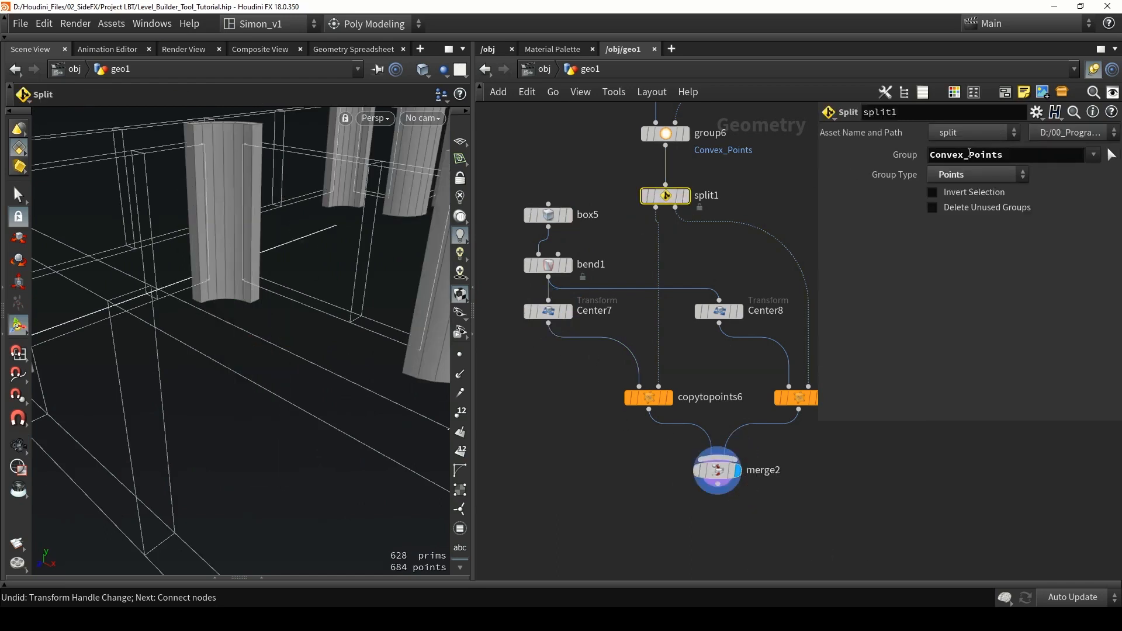
{"action": "left_click", "coordinate": [976, 174]}
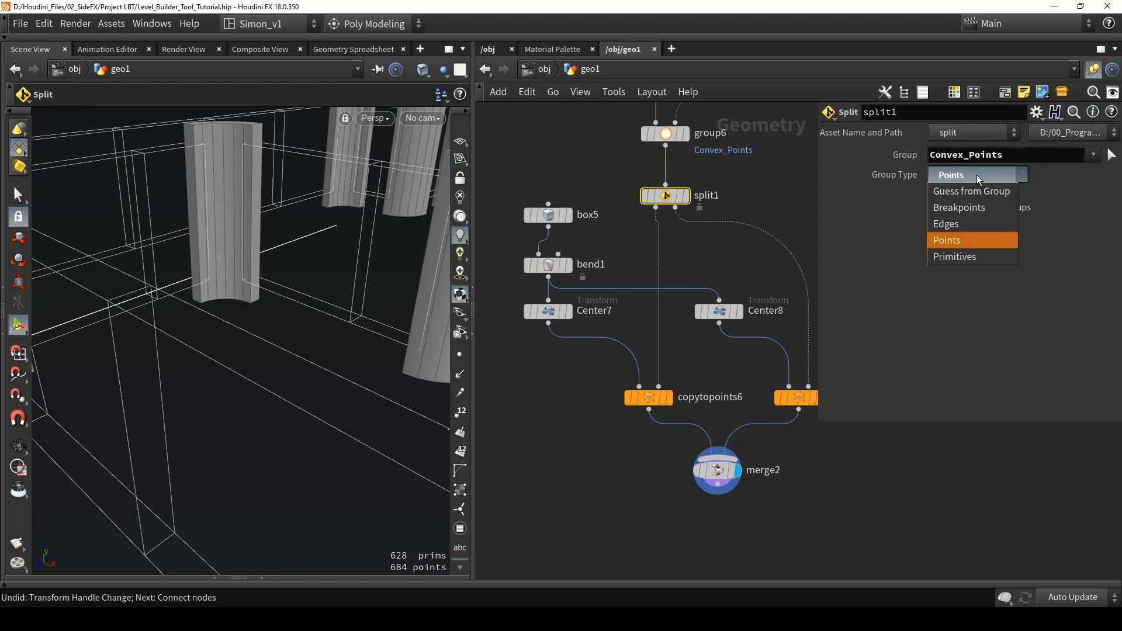
{"action": "left_click", "coordinate": [944, 238]}
{"action": "left_click", "coordinate": [753, 182]}
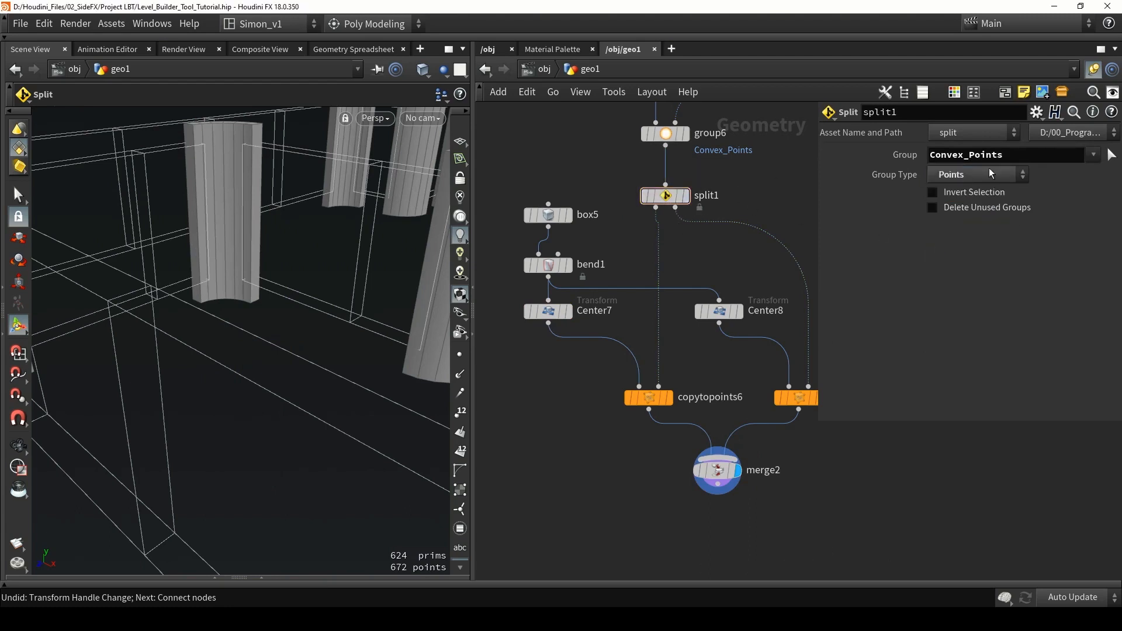
- Combine the straight walls from merge1 and the corner walls from merge2 in a new Merge node and display it
{"action": "scroll", "coordinate": [731, 221], "scroll_direction": "down", "scroll_amount": 2}
{"action": "middle_click_drag", "start_coordinate": [754, 226], "coordinate": [749, 139]}
{"action": "scroll", "coordinate": [749, 138], "scroll_direction": "down", "scroll_amount": 2}
{"action": "middle_click_drag", "start_coordinate": [596, 311], "coordinate": [699, 240]}
{"action": "scroll", "coordinate": [700, 239], "scroll_direction": "down", "scroll_amount": 5}
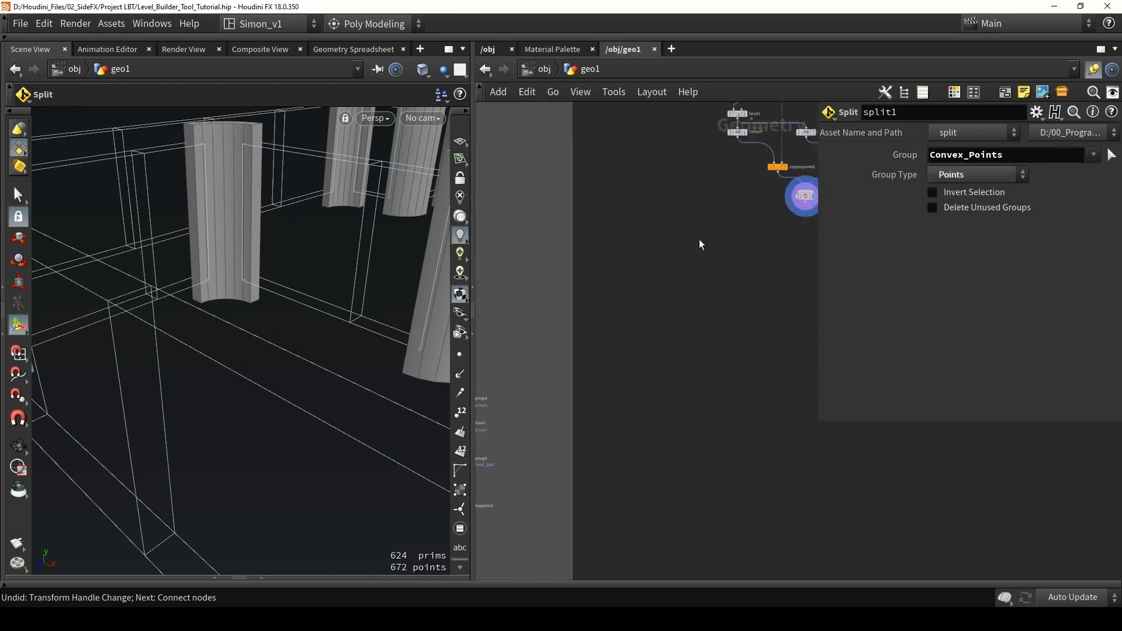
{"action": "left_click_drag", "start_coordinate": [752, 218], "coordinate": [745, 350]}
{"action": "scroll", "coordinate": [587, 397], "scroll_direction": "up", "scroll_amount": 4}
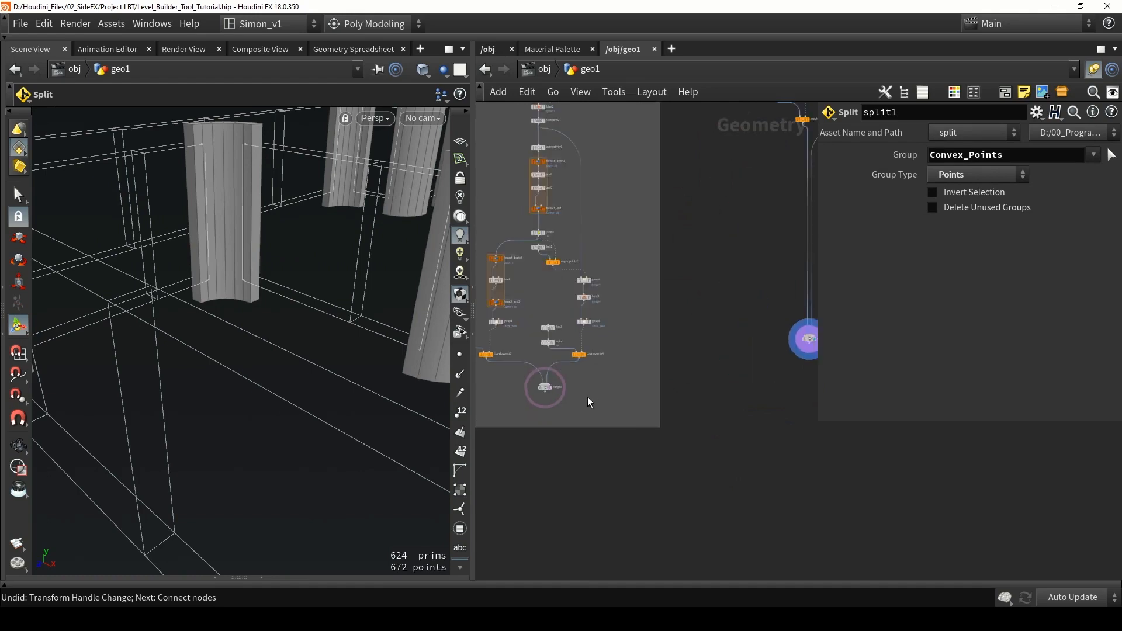
{"action": "left_click", "coordinate": [537, 385]}
{"action": "middle_click_drag", "start_coordinate": [670, 331], "coordinate": [604, 291]}
{"action": "scroll", "coordinate": [602, 291], "scroll_direction": "down", "scroll_amount": 1}
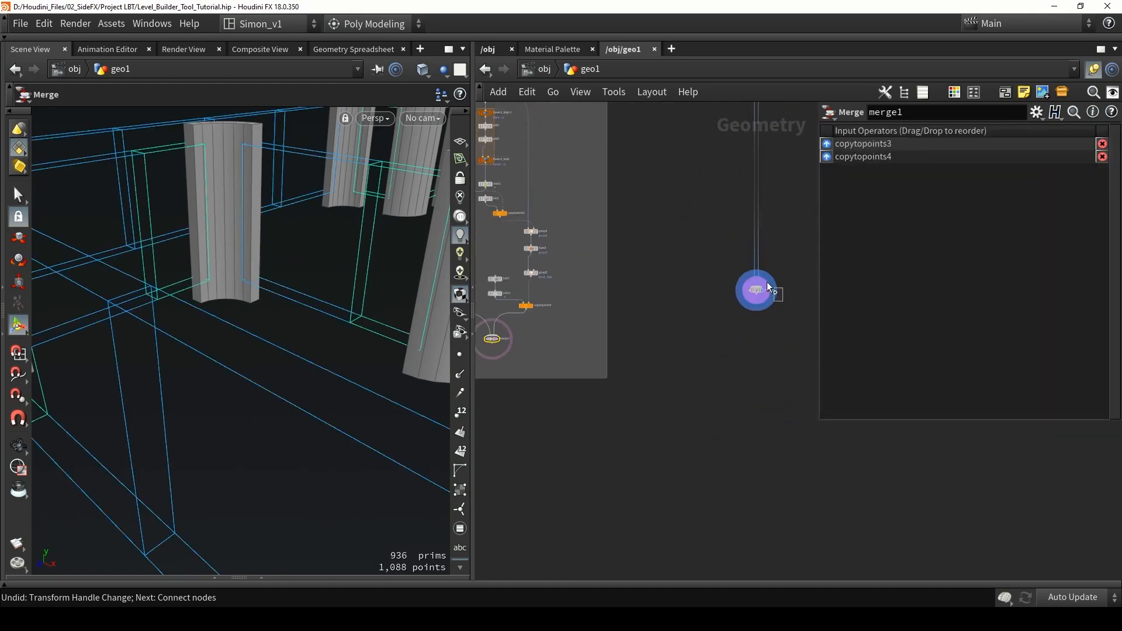
{"action": "left_click", "coordinate": [757, 291], "text": "shift"}
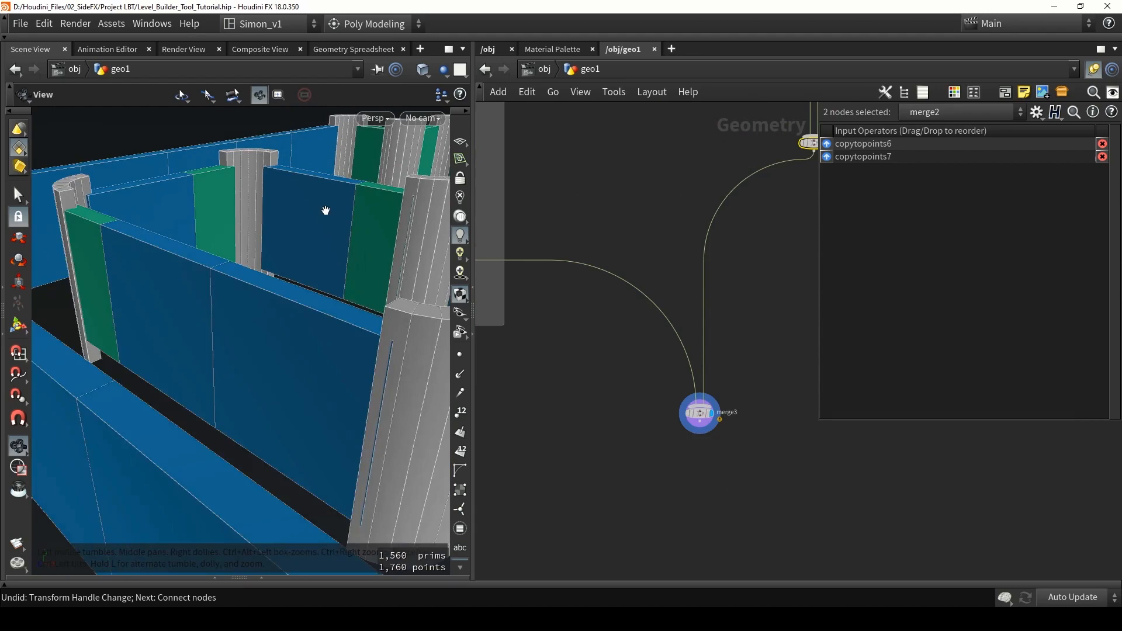
{"action": "mouse_move", "coordinate": [327, 210]}
{"action": "left_mouse_down"}
{"action": "mouse_move", "coordinate": [326, 196]}
{"action": "mouse_move", "coordinate": [322, 224]}
{"action": "left_mouse_up"}
{"action": "left_click", "coordinate": [569, 345]}
- Examine the combined straight and corner walls from several angles and view the network around the final merge
{"action": "left_click_drag", "start_coordinate": [325, 298], "coordinate": [323, 264], "text": "alt"}
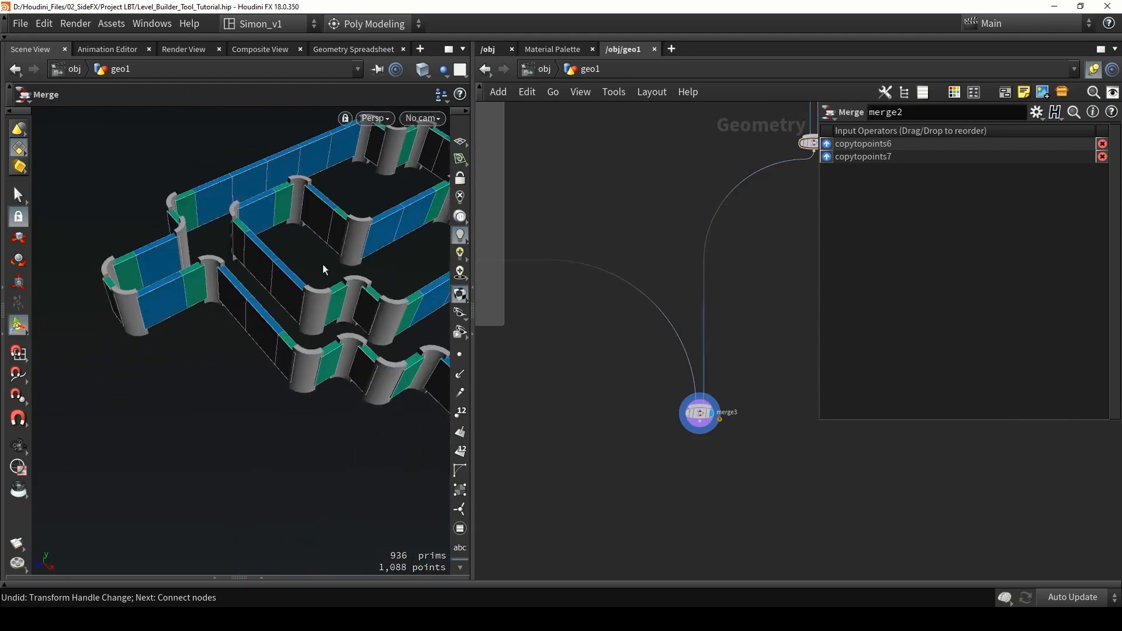
{"action": "middle_click_drag", "start_coordinate": [339, 221], "coordinate": [261, 276], "text": "alt"}
{"action": "left_click_drag", "start_coordinate": [260, 276], "coordinate": [315, 253]}
{"action": "middle_click_drag", "start_coordinate": [641, 209], "coordinate": [609, 363]}
{"action": "scroll", "coordinate": [609, 363], "scroll_direction": "down", "scroll_amount": 5}
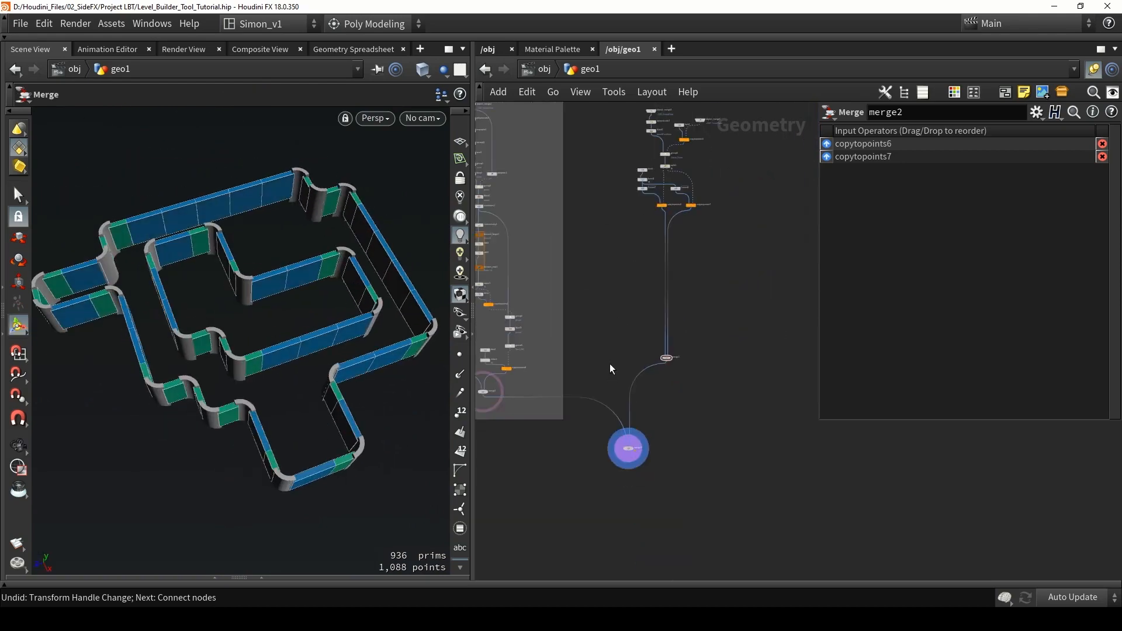
- Move the control points of curve1 in the viewport to test the combined walls on a differently shaped layout
{"action": "middle_click_drag", "start_coordinate": [644, 244], "coordinate": [647, 409]}
{"action": "scroll", "coordinate": [614, 202], "scroll_direction": "down", "scroll_amount": 1}
{"action": "middle_click_drag", "start_coordinate": [615, 201], "coordinate": [584, 330]}
{"action": "scroll", "coordinate": [646, 240], "scroll_direction": "up", "scroll_amount": 6}
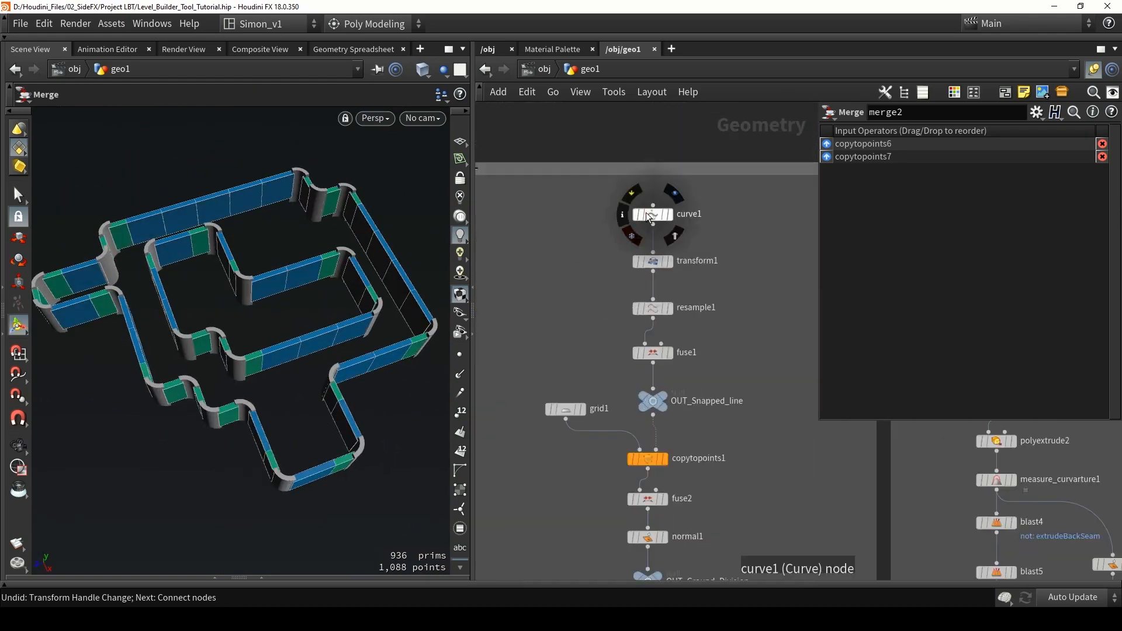
{"action": "left_click", "coordinate": [646, 214]}
{"action": "scroll", "coordinate": [234, 315], "scroll_direction": "up", "scroll_amount": 2}
{"action": "key", "text": "Return"}
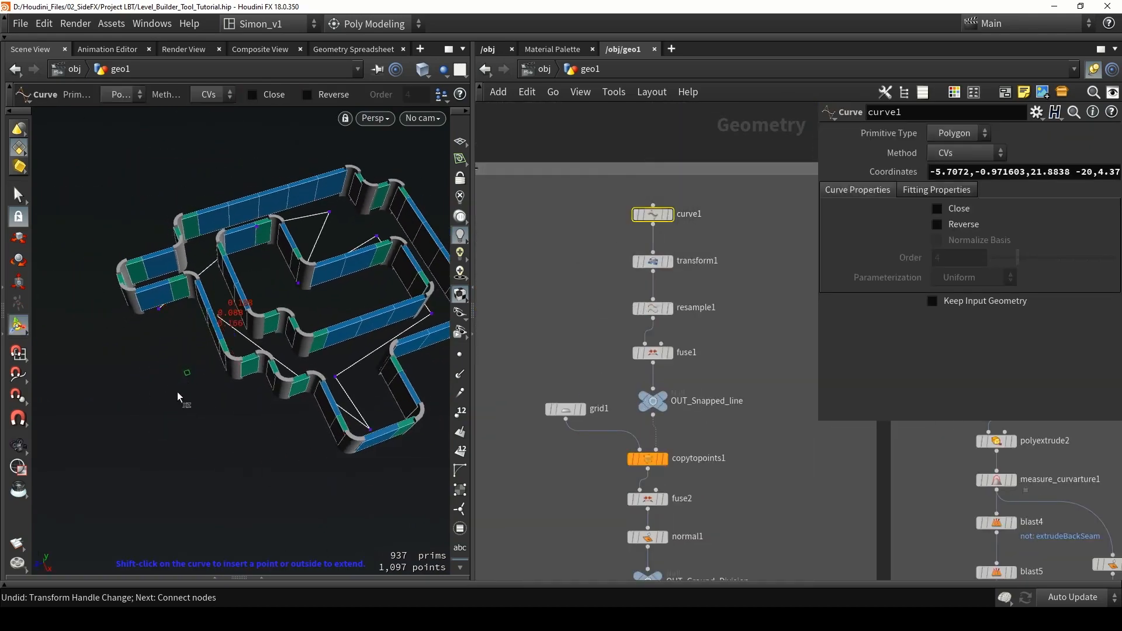
{"action": "left_click_drag", "start_coordinate": [177, 393], "coordinate": [261, 218]}
{"action": "scroll", "coordinate": [238, 195], "scroll_direction": "down", "scroll_amount": 5}
{"action": "left_click_drag", "start_coordinate": [142, 261], "coordinate": [121, 216]}
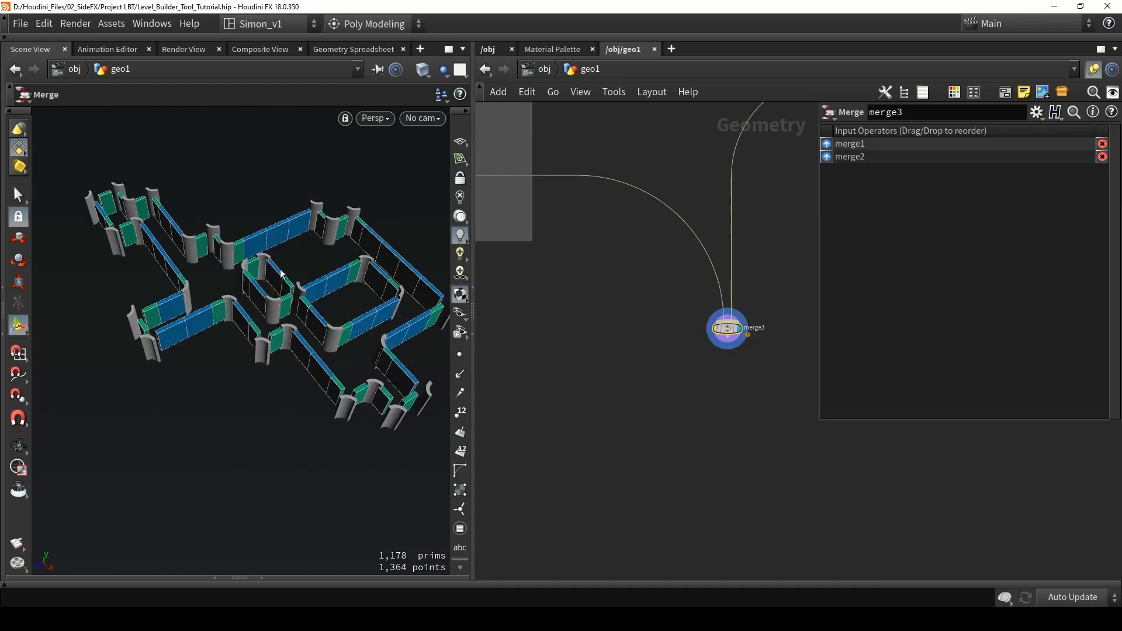
{"action": "right_click_drag", "start_coordinate": [176, 292], "coordinate": [200, 300], "text": "alt"}
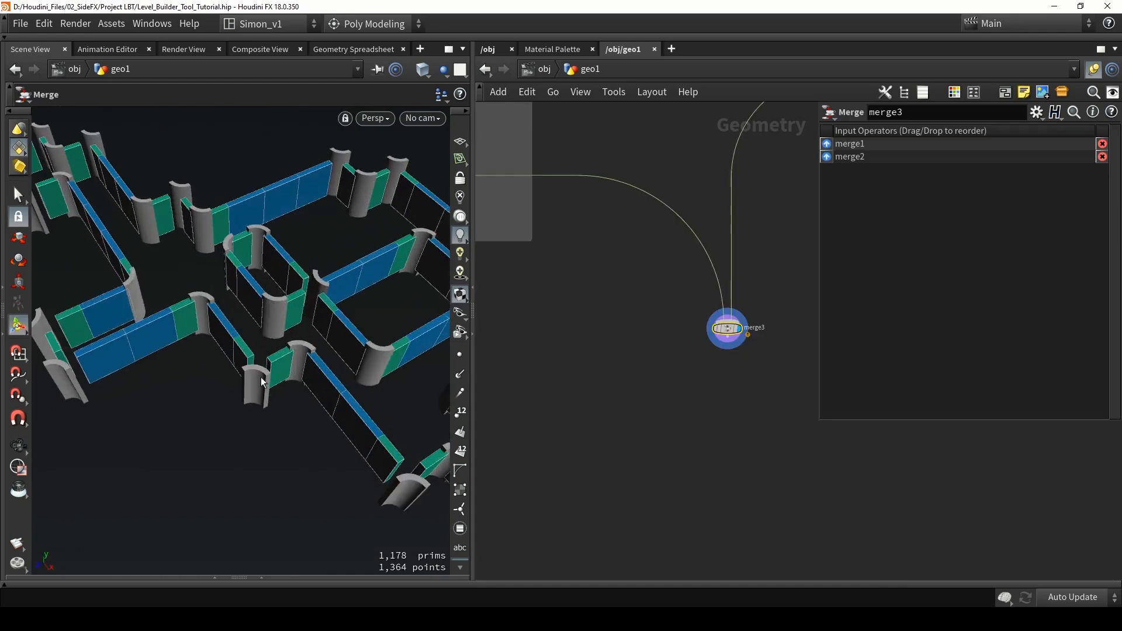
- Examine the corner walls on the reshaped layout and open the settings of the measure_curvarture1 node
{"action": "left_click_drag", "start_coordinate": [266, 402], "coordinate": [231, 388], "text": "alt"}
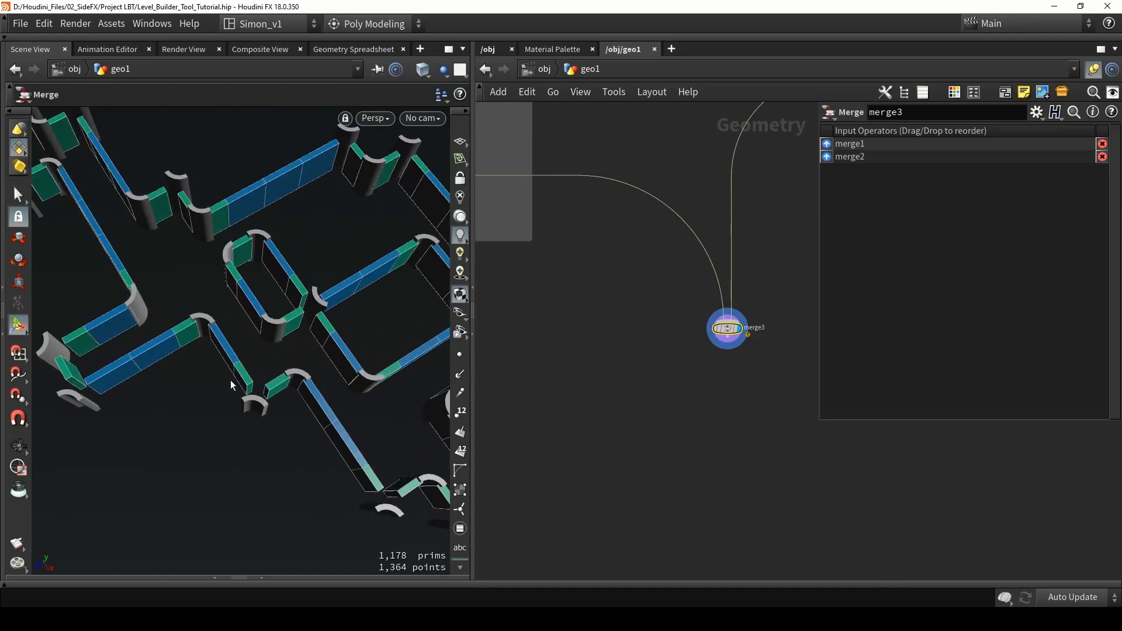
{"action": "middle_click_drag", "start_coordinate": [633, 187], "coordinate": [573, 347]}
{"action": "scroll", "coordinate": [573, 347], "scroll_direction": "down", "scroll_amount": 3}
{"action": "middle_click_drag", "start_coordinate": [613, 268], "coordinate": [552, 415]}
{"action": "scroll", "coordinate": [552, 415], "scroll_direction": "down", "scroll_amount": 3}
{"action": "middle_click_drag", "start_coordinate": [629, 303], "coordinate": [595, 454]}
{"action": "middle_click_drag", "start_coordinate": [673, 337], "coordinate": [647, 383]}
{"action": "scroll", "coordinate": [622, 244], "scroll_direction": "up", "scroll_amount": 6}
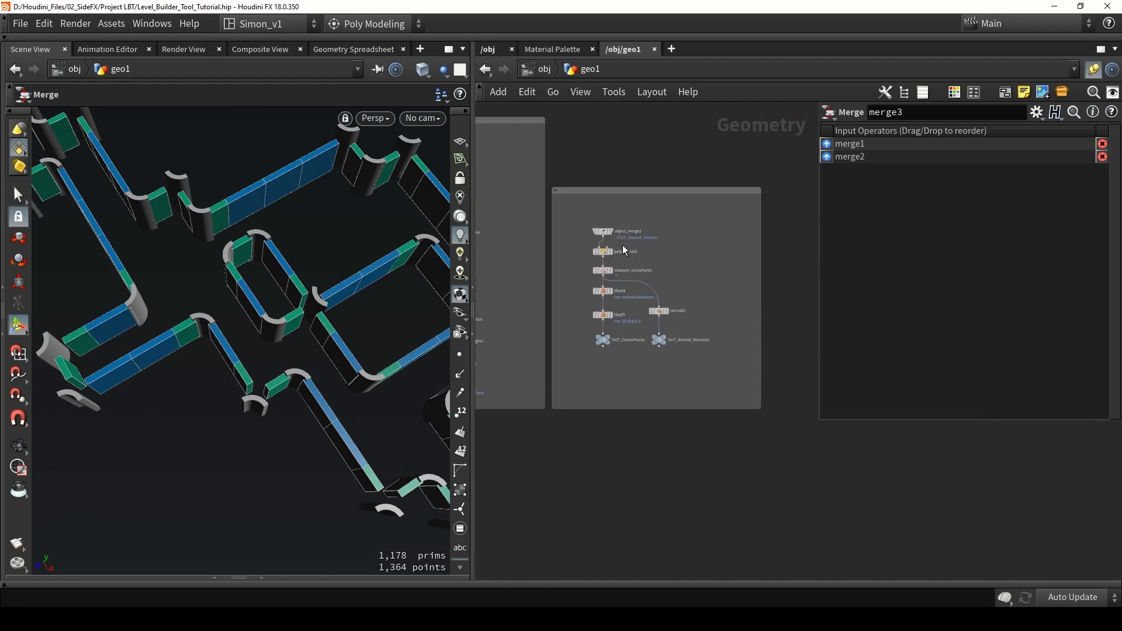
{"action": "left_click", "coordinate": [612, 279]}
{"action": "mouse_move", "coordinate": [610, 279]}
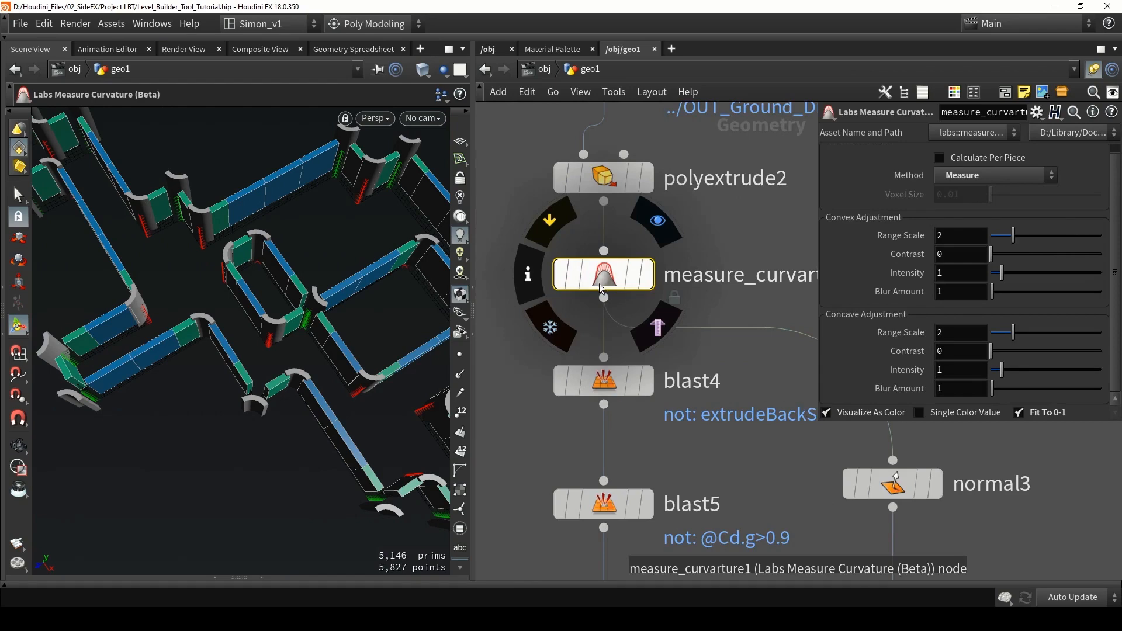
- Display blast4 with point display turned on and open the Geometry Spreadsheet to inspect its Cd[g] point values
{"action": "middle_click_drag", "start_coordinate": [723, 185], "coordinate": [738, 122]}
{"action": "left_click", "coordinate": [621, 441]}
{"action": "left_click", "coordinate": [662, 319]}
{"action": "left_click", "coordinate": [632, 321]}
{"action": "left_click_drag", "start_coordinate": [226, 363], "coordinate": [276, 350], "text": "alt"}
{"action": "key", "text": "Return"}
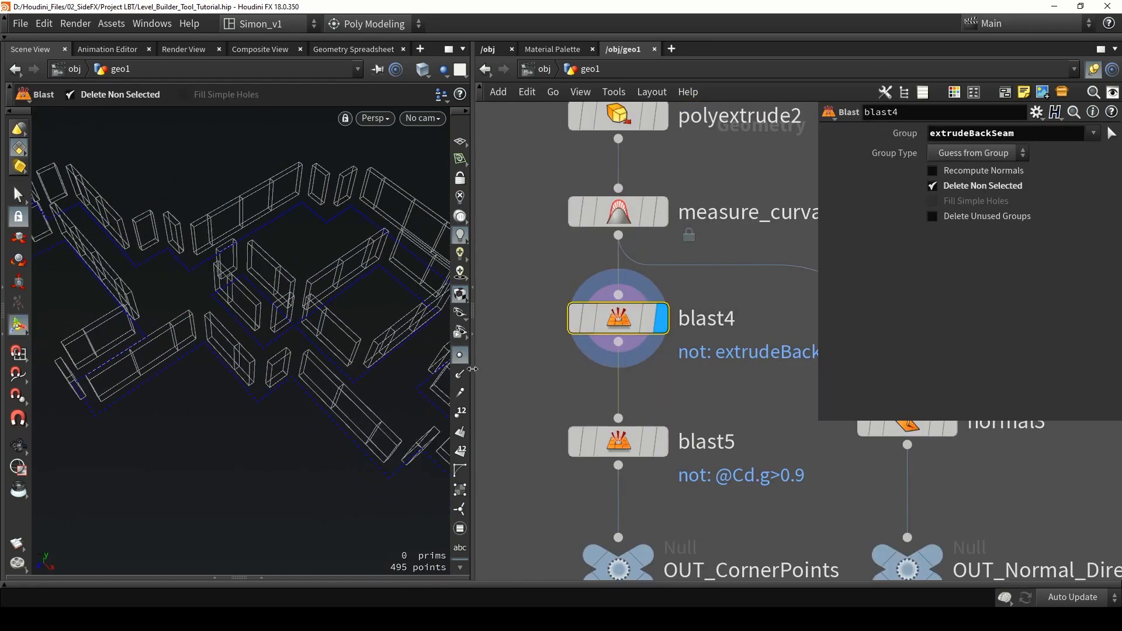
{"action": "left_click", "coordinate": [260, 578]}
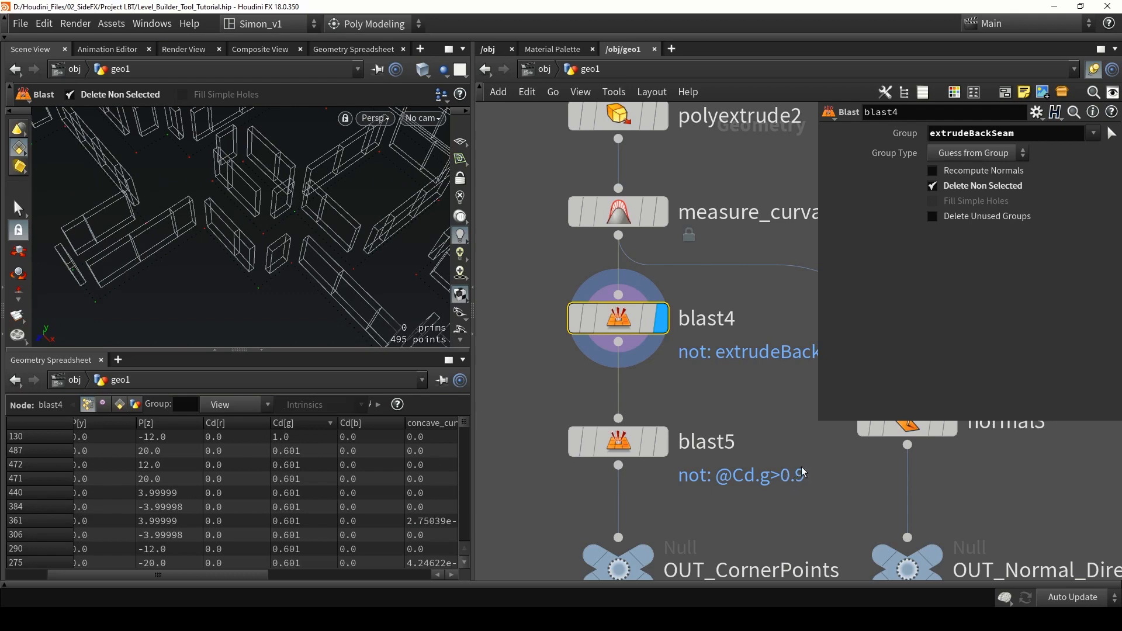
- Set the Range Scale and Intensity to 10 for both the convex and concave adjustments of measure_curvarture1
{"action": "middle_click_drag", "start_coordinate": [703, 169], "coordinate": [669, 303]}
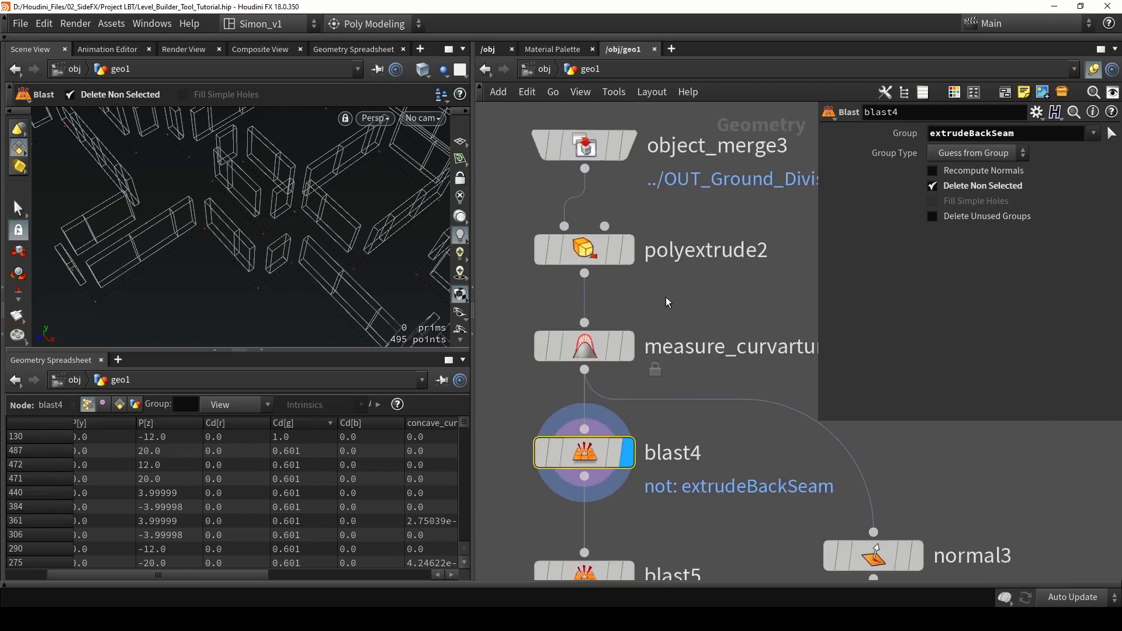
{"action": "left_click", "coordinate": [583, 355]}
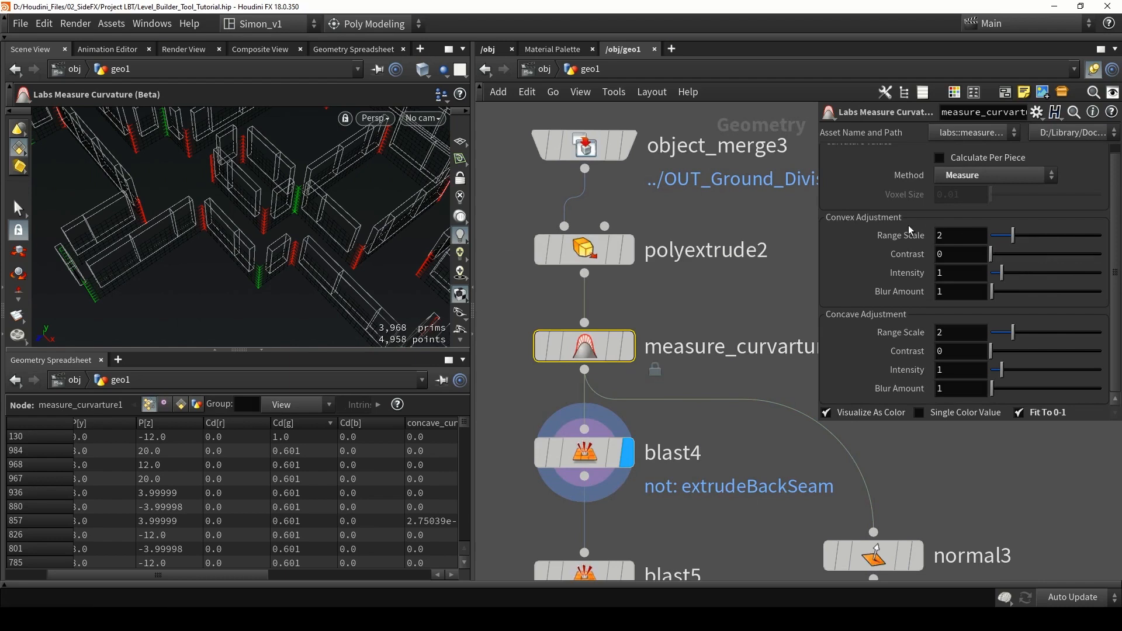
{"action": "left_click_drag", "start_coordinate": [1014, 235], "coordinate": [1046, 236]}
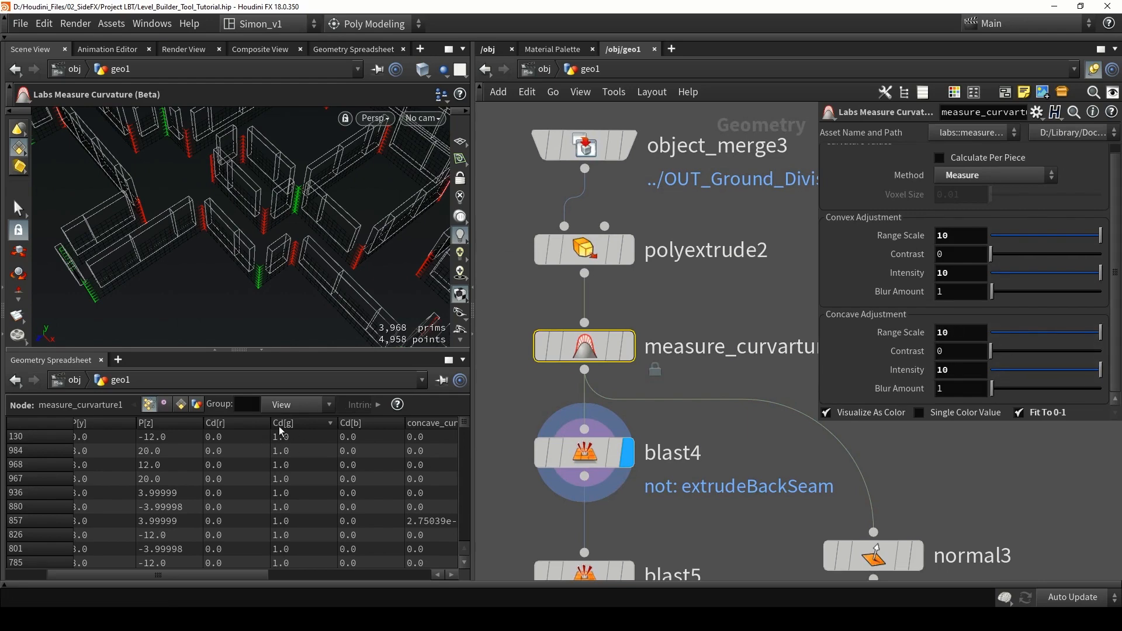
- Display merge3 and reshape curve1 to check the straight and corner walls on a changed layout
{"action": "scroll", "coordinate": [712, 258], "scroll_direction": "down", "scroll_amount": 10}
{"action": "middle_click_drag", "start_coordinate": [715, 372], "coordinate": [782, 82]}
{"action": "scroll", "coordinate": [737, 397], "scroll_direction": "up", "scroll_amount": 1}
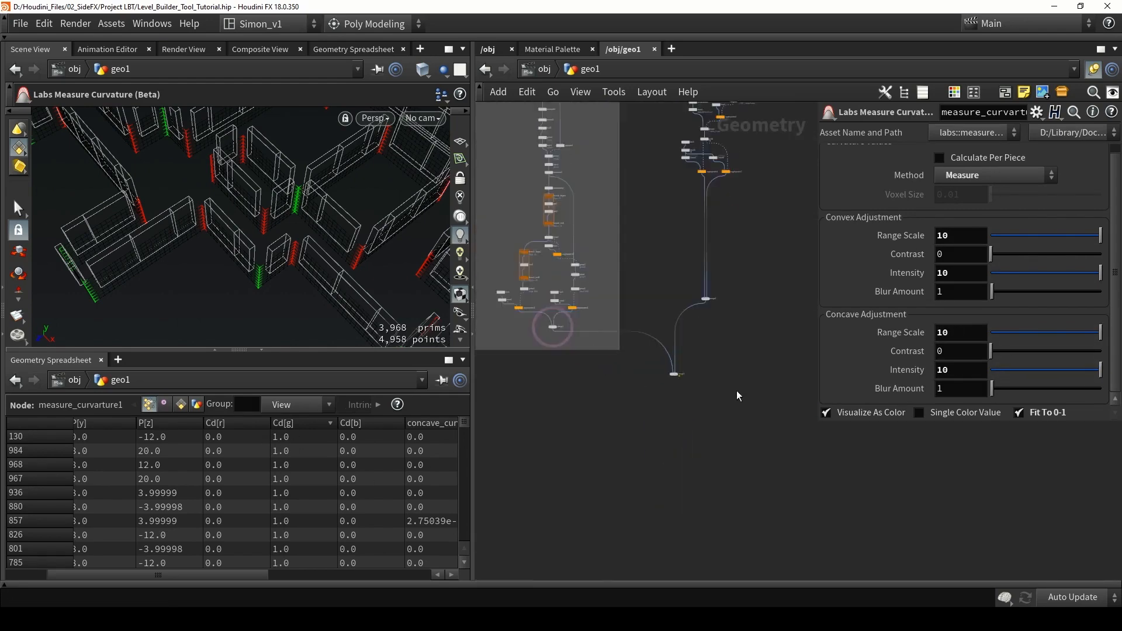
{"action": "scroll", "coordinate": [677, 374], "scroll_direction": "up", "scroll_amount": 6}
{"action": "left_click", "coordinate": [676, 375]}
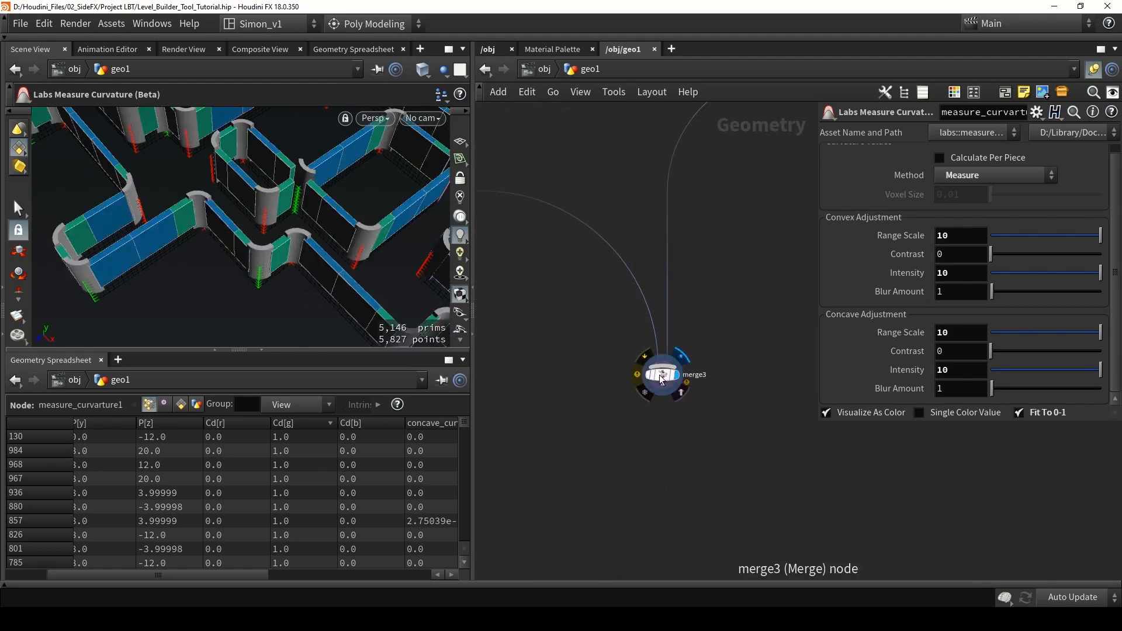
{"action": "left_click", "coordinate": [659, 380]}
{"action": "scroll", "coordinate": [277, 199], "scroll_direction": "down", "scroll_amount": 8}
{"action": "left_click_drag", "start_coordinate": [277, 199], "coordinate": [378, 166], "text": "alt"}
{"action": "scroll", "coordinate": [190, 235], "scroll_direction": "up", "scroll_amount": 6}
{"action": "left_click_drag", "start_coordinate": [190, 235], "coordinate": [196, 269]}
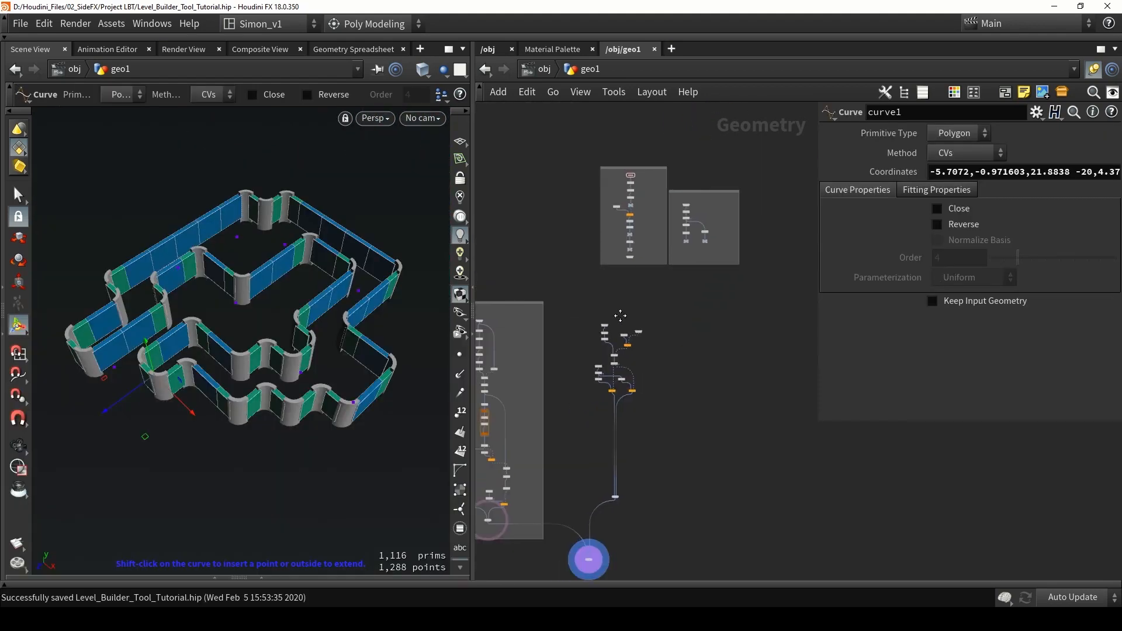
- Group the 14 corner wall nodes in a network box, enlarge it, and place it beside the straight walls' box
{"action": "scroll", "coordinate": [562, 391], "scroll_direction": "up", "scroll_amount": 3}
{"action": "left_click_drag", "start_coordinate": [789, 449], "coordinate": [580, 209]}
{"action": "key", "text": "shift+o"}
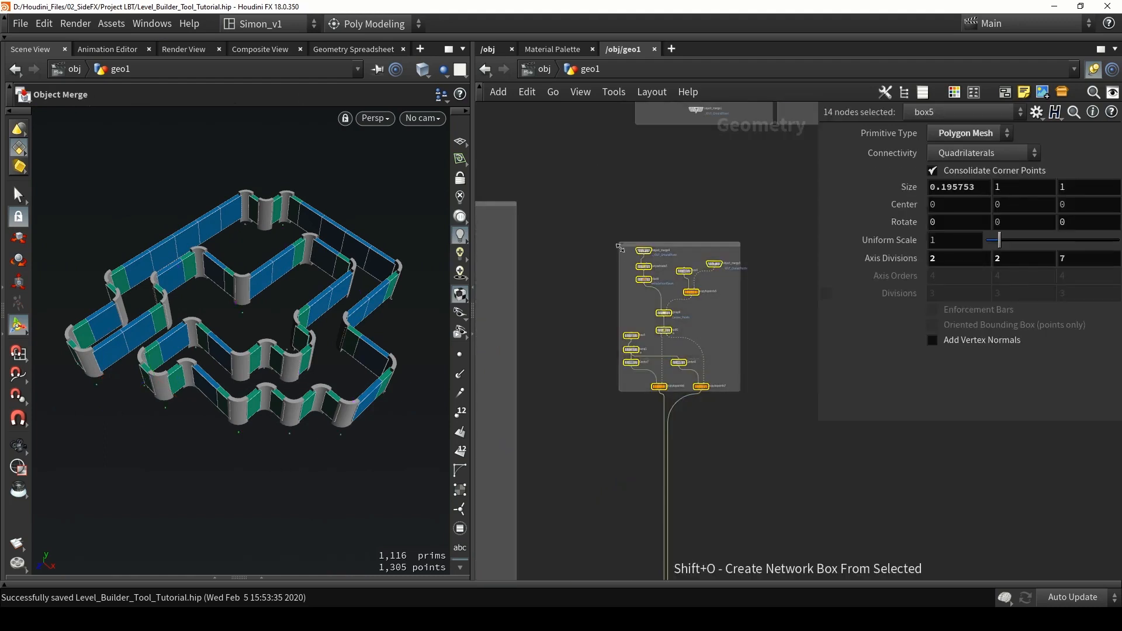
{"action": "left_click_drag", "start_coordinate": [620, 243], "coordinate": [595, 228]}
{"action": "left_click_drag", "start_coordinate": [743, 386], "coordinate": [810, 461]}
{"action": "scroll", "coordinate": [741, 207], "scroll_direction": "down", "scroll_amount": 3}
{"action": "left_click_drag", "start_coordinate": [707, 196], "coordinate": [677, 207]}
{"action": "middle_click_drag", "start_coordinate": [706, 417], "coordinate": [740, 329]}
{"action": "scroll", "coordinate": [740, 334], "scroll_direction": "down", "scroll_amount": 3}
{"action": "left_click_drag", "start_coordinate": [766, 502], "coordinate": [679, 359]}
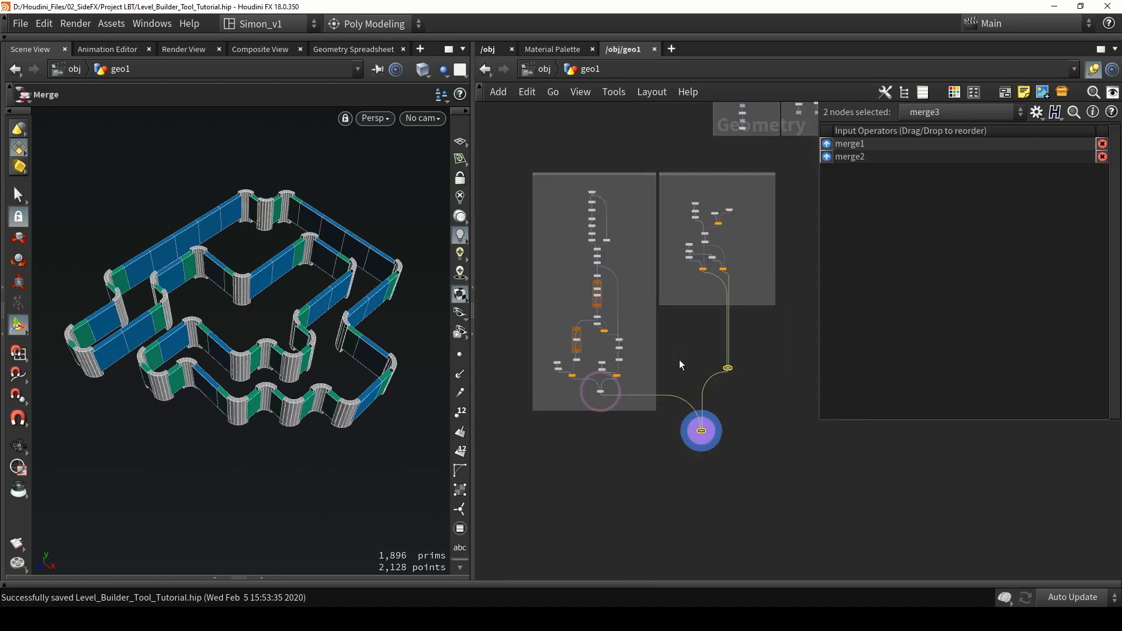
{"action": "key", "text": "Delete"}
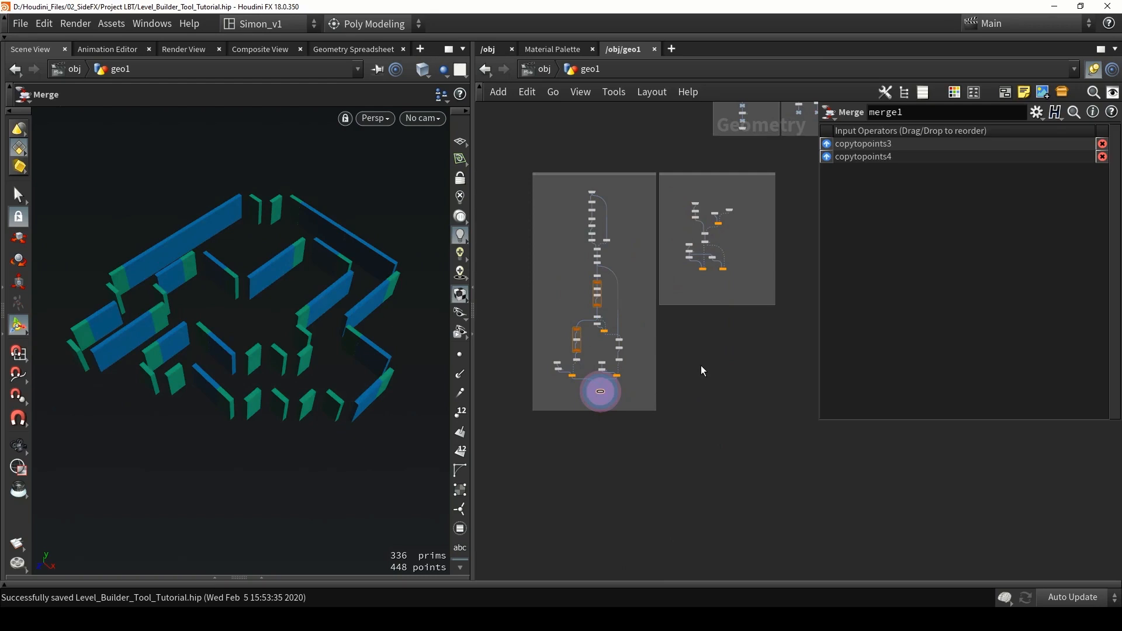
{"action": "key", "text": "ctrl+z"}
- Save the scene and tidy the network by moving merge2 inside the corner walls' network box and merge3 farther below the boxes
{"action": "key", "text": "ctrl+s"}
{"action": "scroll", "coordinate": [731, 367], "scroll_direction": "up", "scroll_amount": 4}
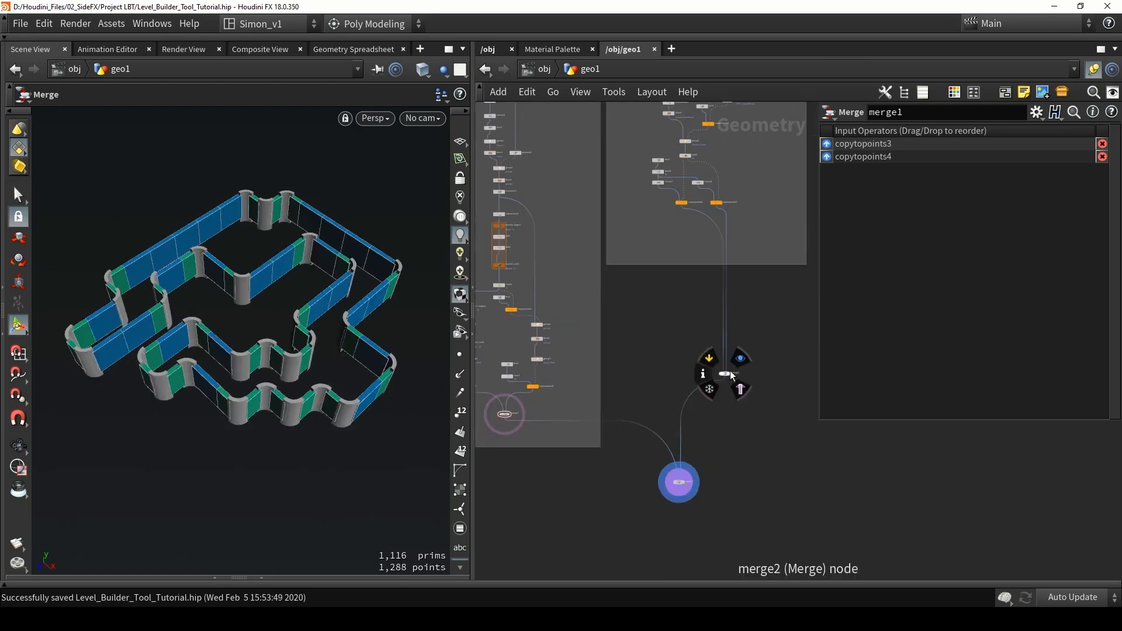
{"action": "left_click_drag", "start_coordinate": [727, 374], "coordinate": [701, 242]}
{"action": "middle_click_drag", "start_coordinate": [700, 331], "coordinate": [719, 308]}
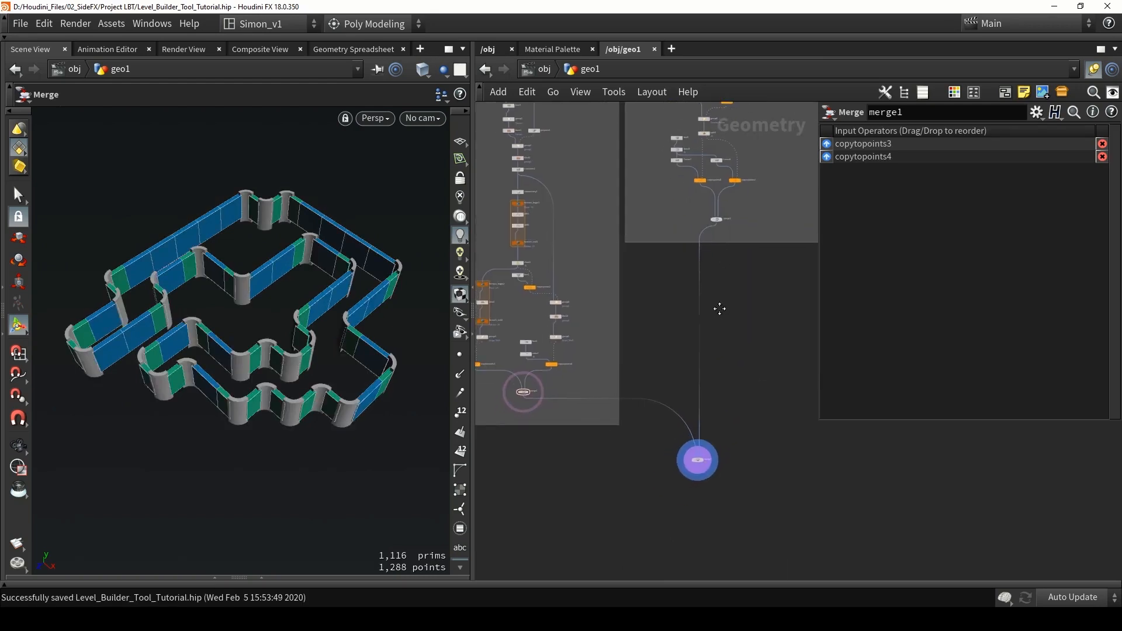
{"action": "left_click_drag", "start_coordinate": [698, 463], "coordinate": [692, 523]}
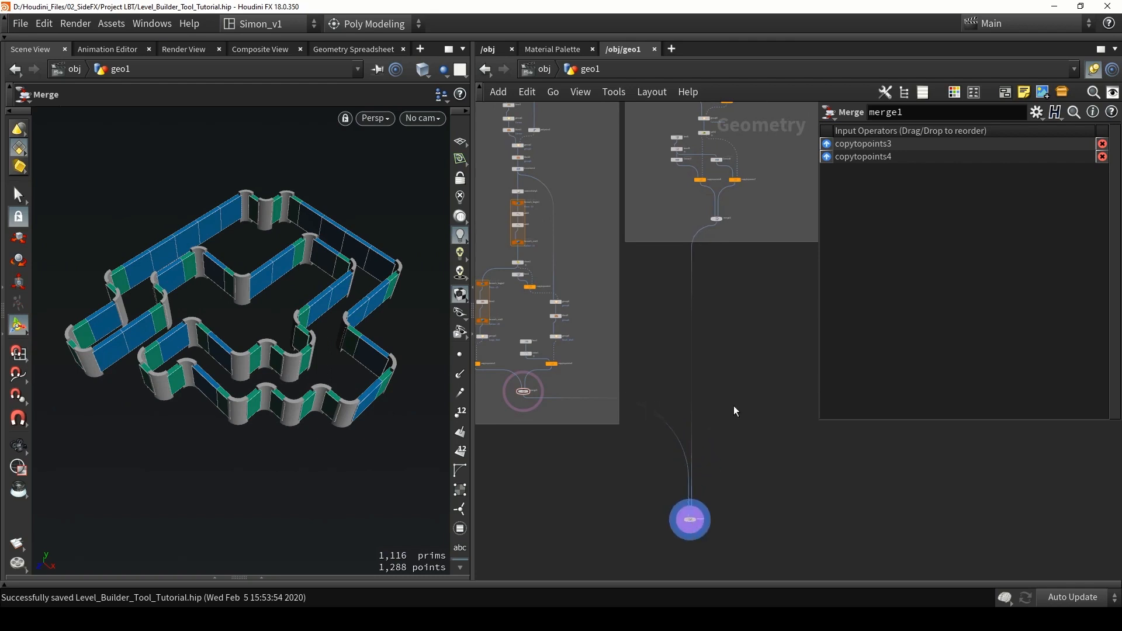